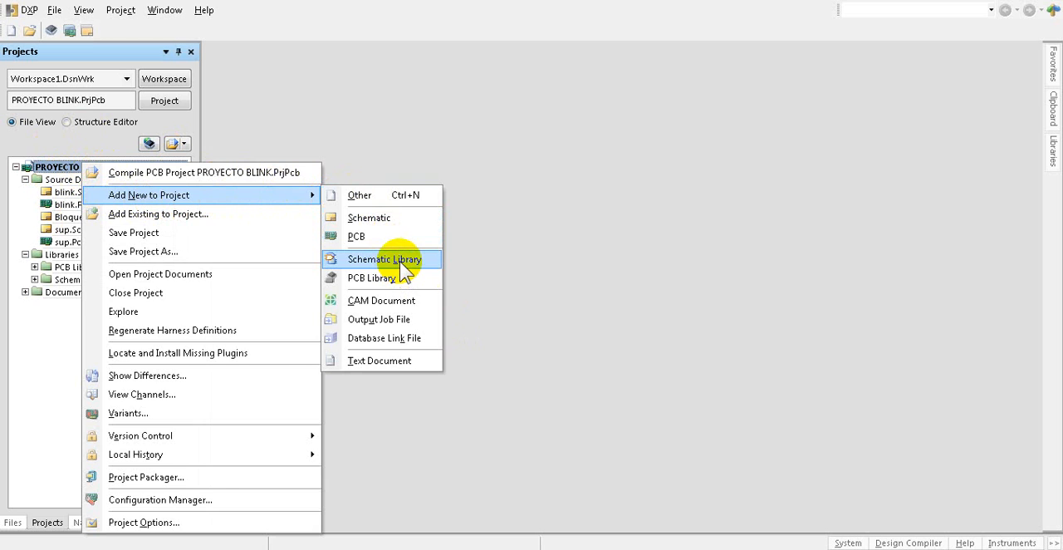
Step: Add a new schematic library and a new PCB library to the PROYECTO BLINK project
left_click(399, 261)
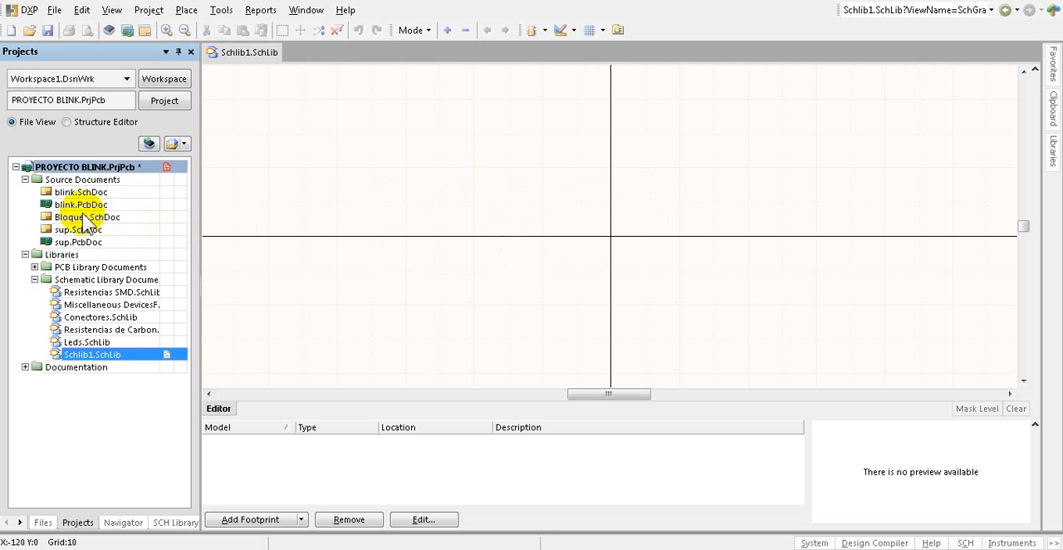
right_click(75, 168)
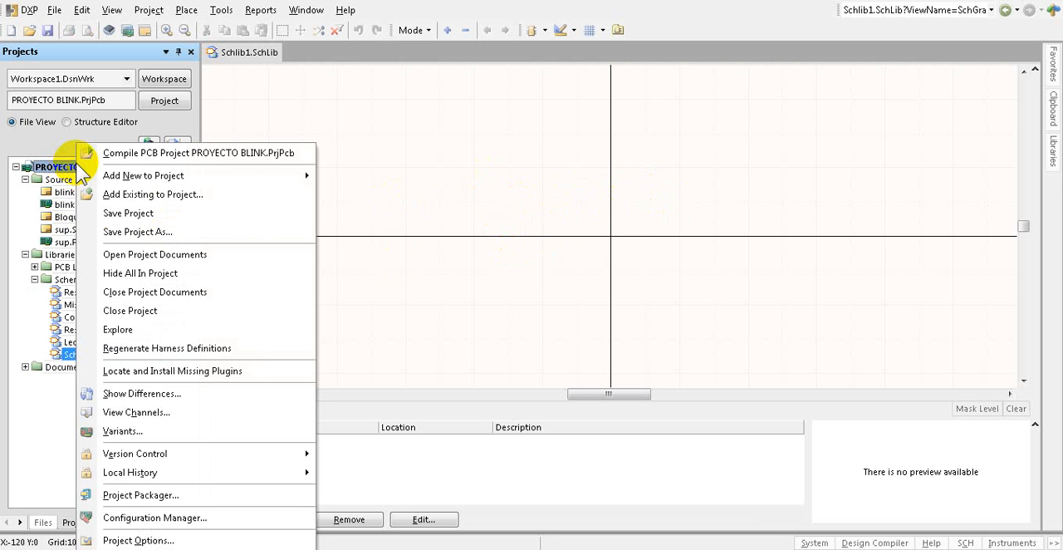
mouse_move(112, 179)
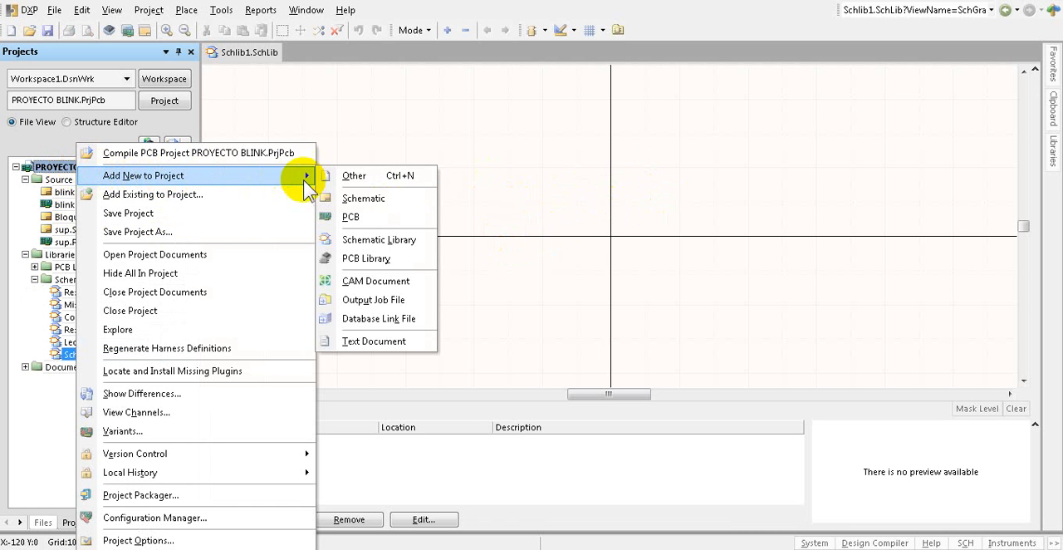
left_click(384, 261)
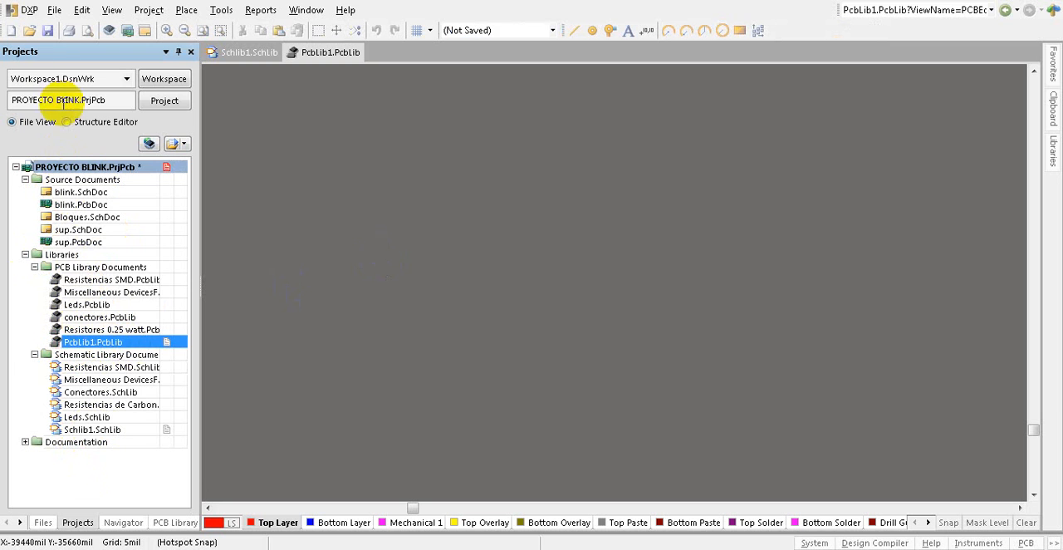
Step: Save all documents, storing the new PCB library as LED RGB in the LED RGB folder on the desktop
left_click(55, 11)
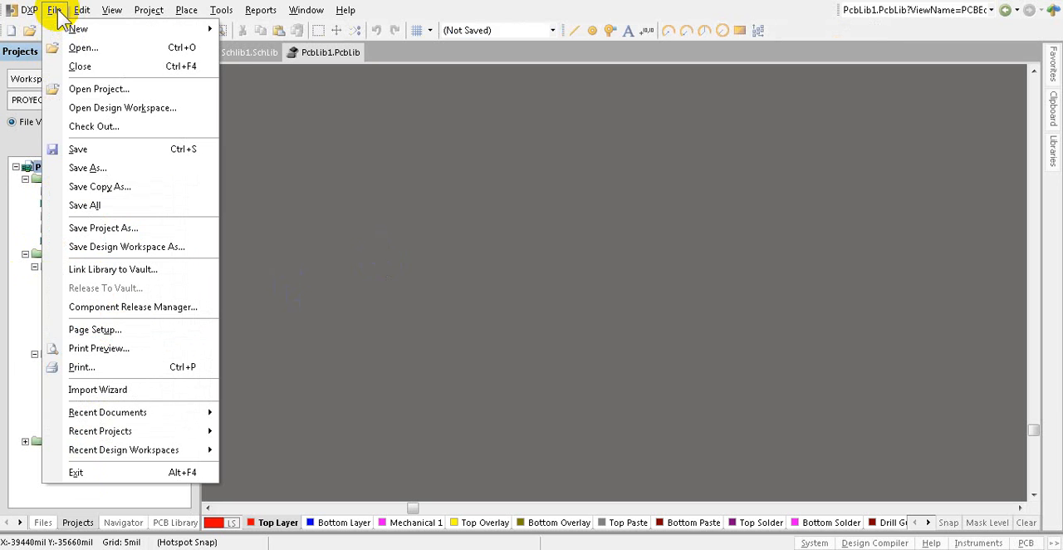
left_click(89, 205)
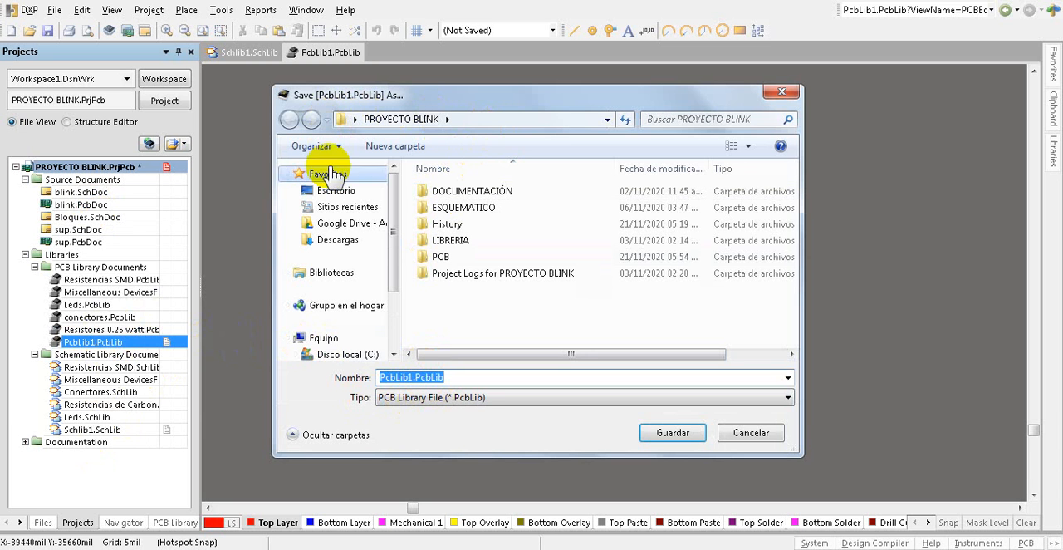
left_click(344, 194)
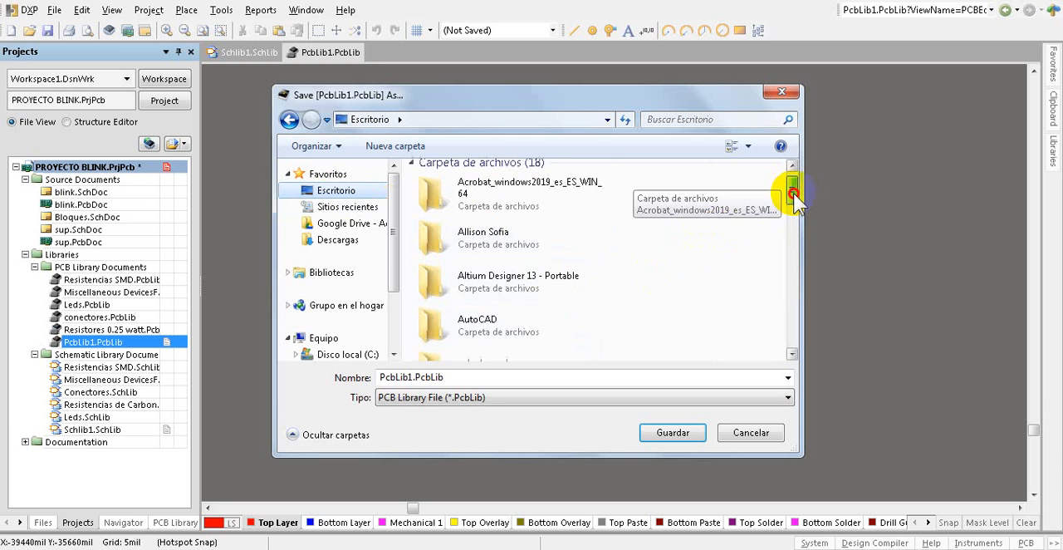
left_click_drag(793, 192, 793, 241)
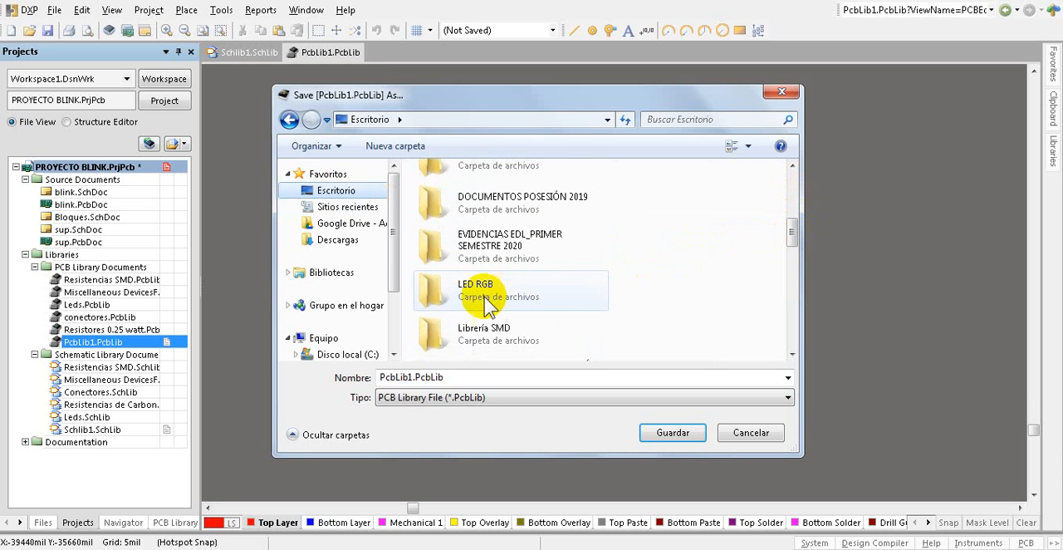
double_click(487, 295)
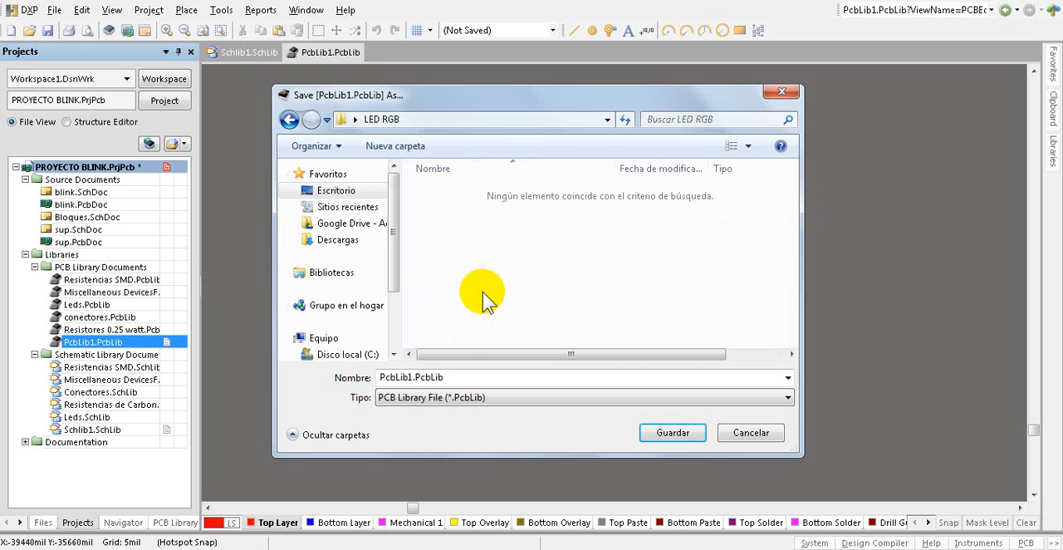
left_click(423, 378)
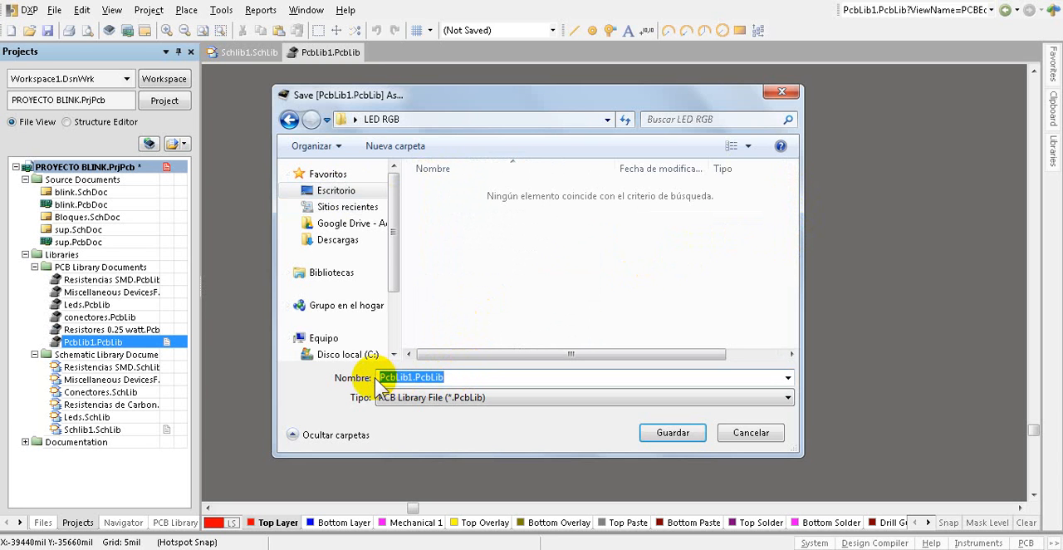
type("LED ")
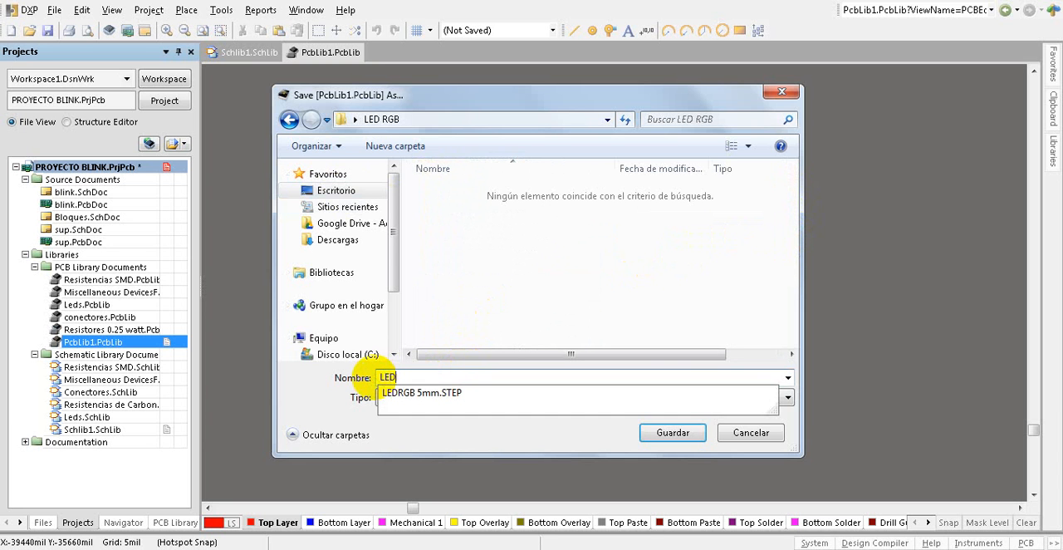
type("R")
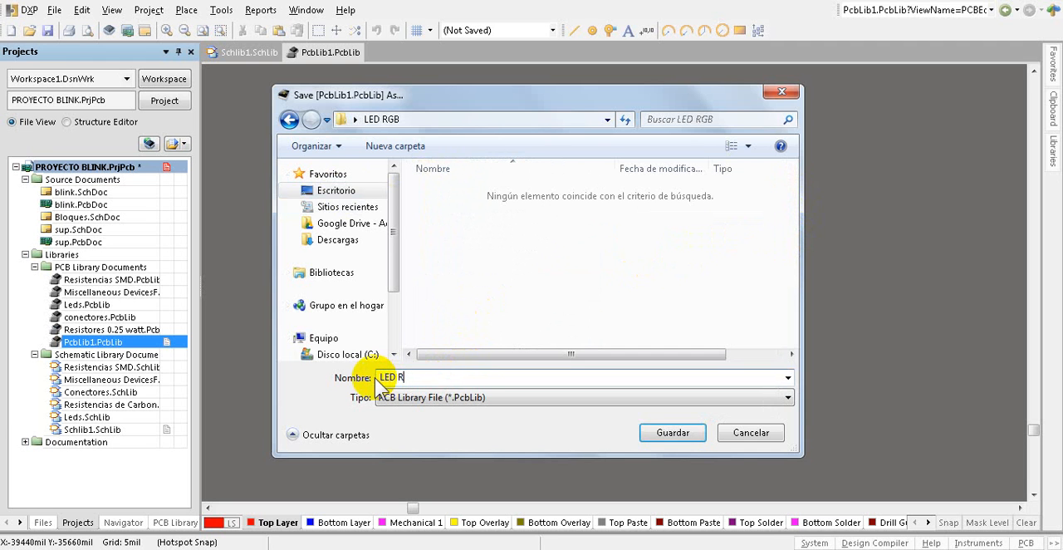
type("EGB")
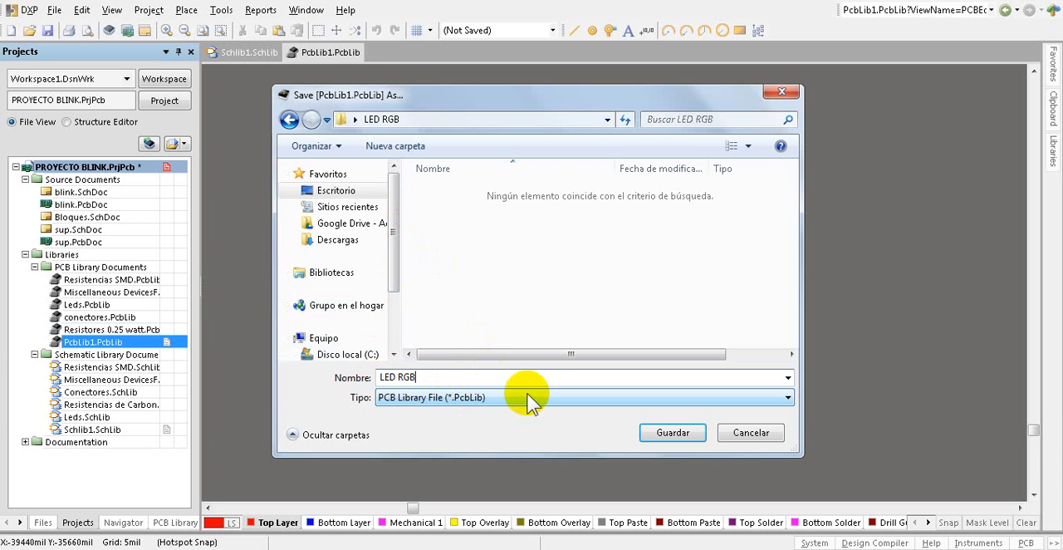
left_click(662, 435)
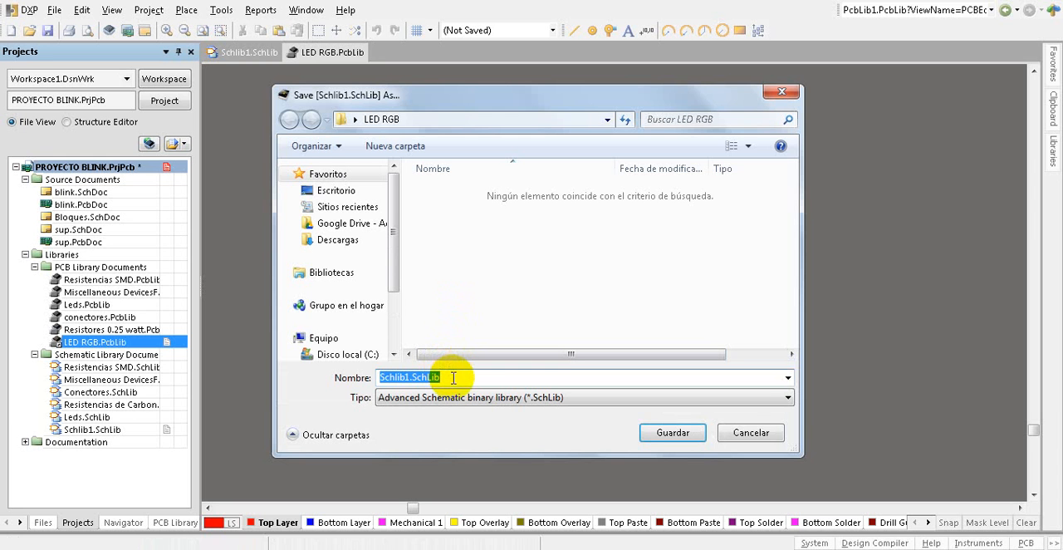
Step: Save the new schematic library as LED RGB in the same LED RGB folder
type("LED ")
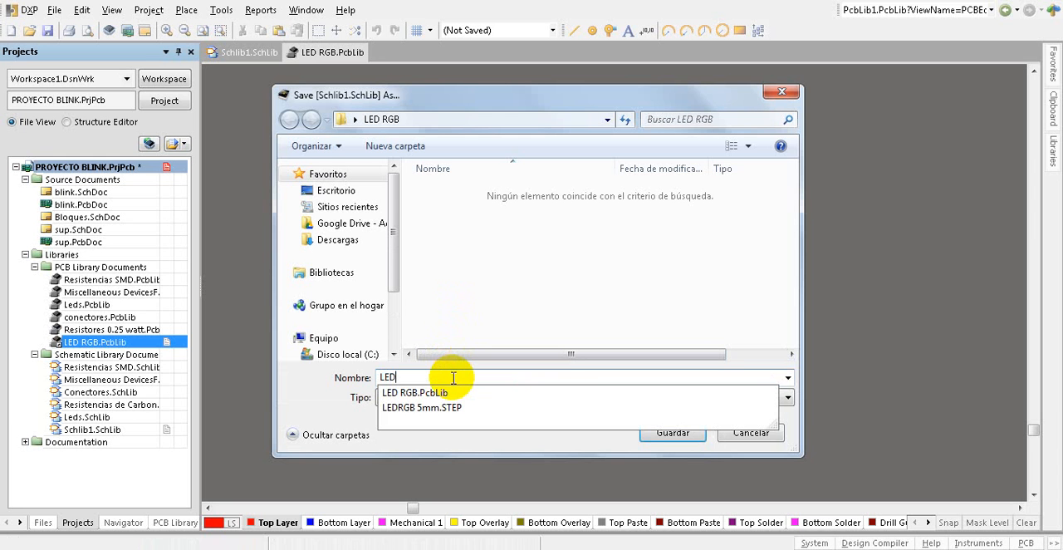
type("RGB")
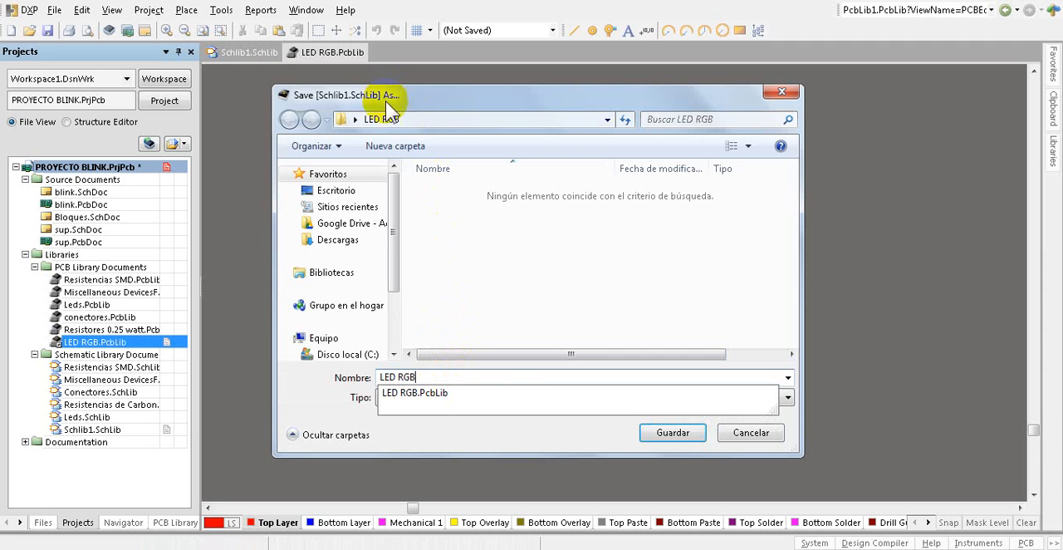
left_click(668, 436)
left_click(669, 434)
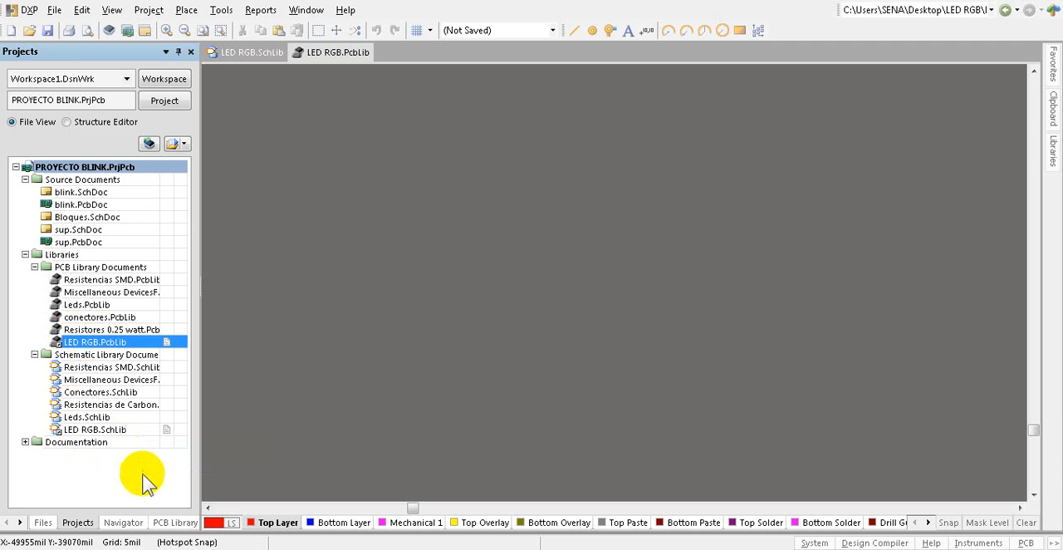
Step: Rename the default footprint component in the LED RGB PCB library to LED RGB
left_click(169, 525)
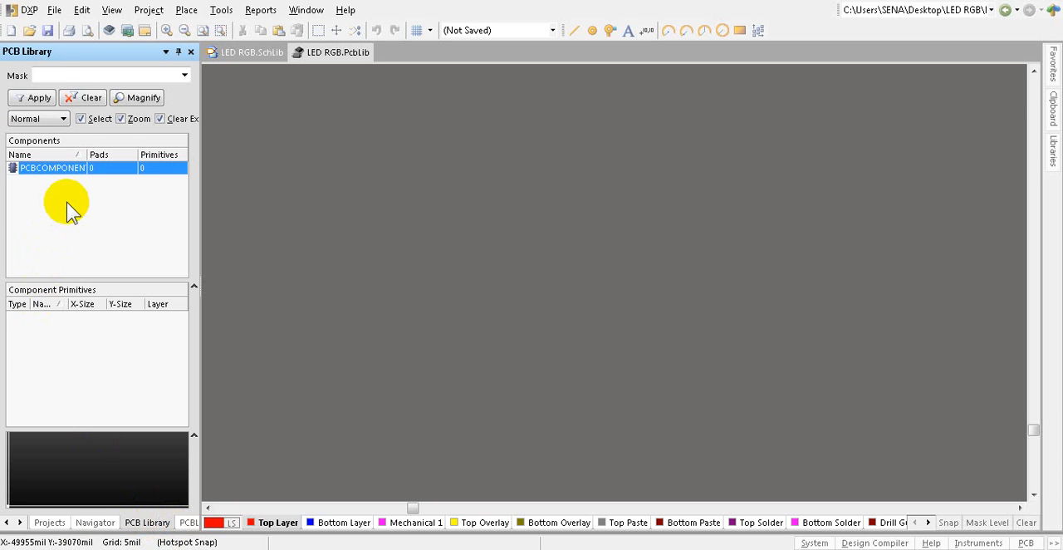
left_click(51, 169)
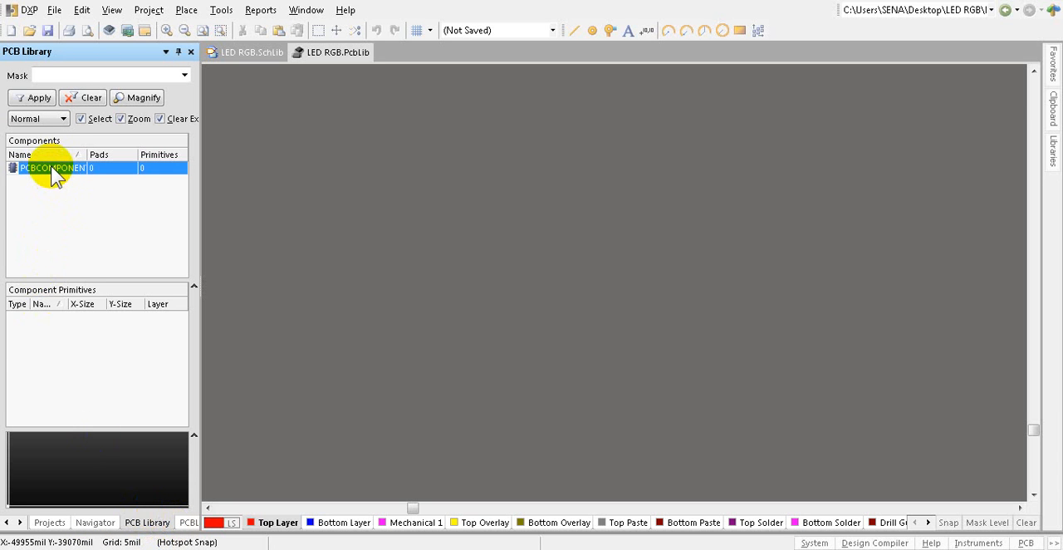
double_click(51, 173)
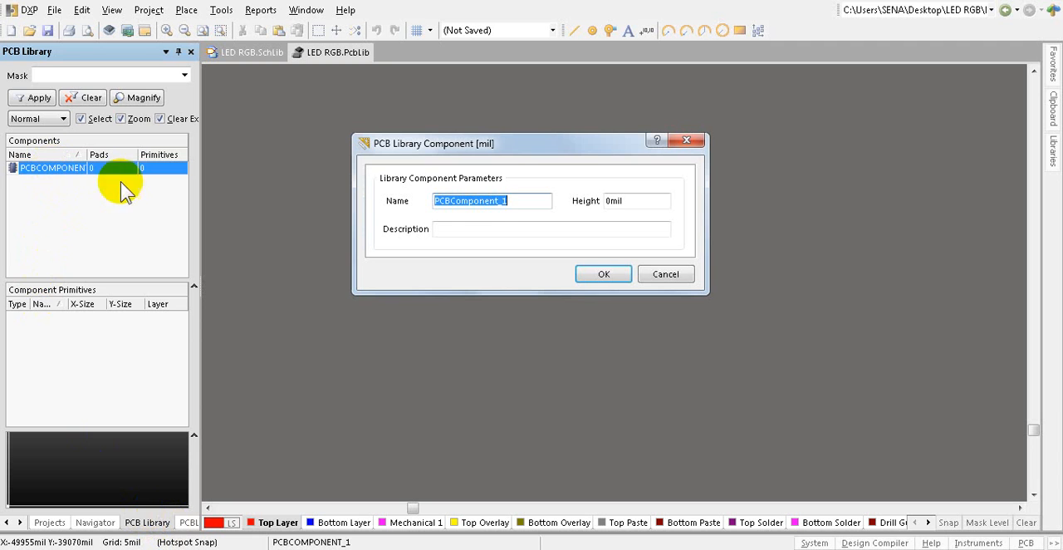
type("LED RGB")
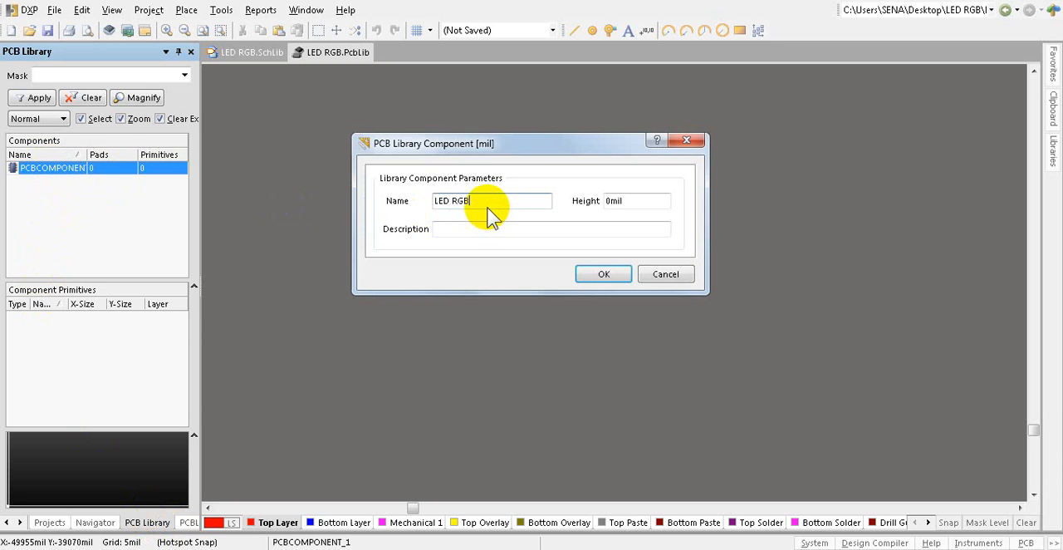
left_click(605, 275)
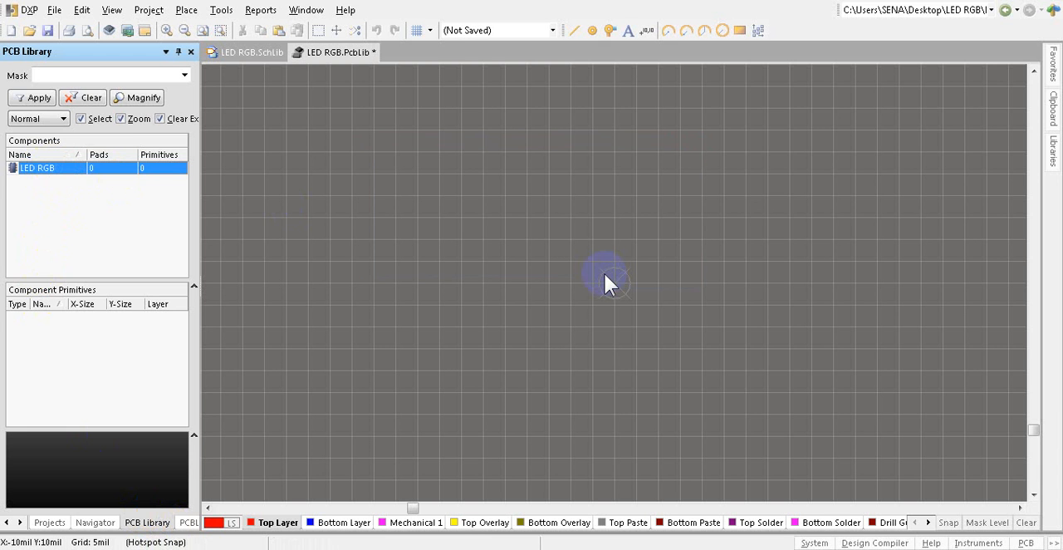
left_click(36, 170)
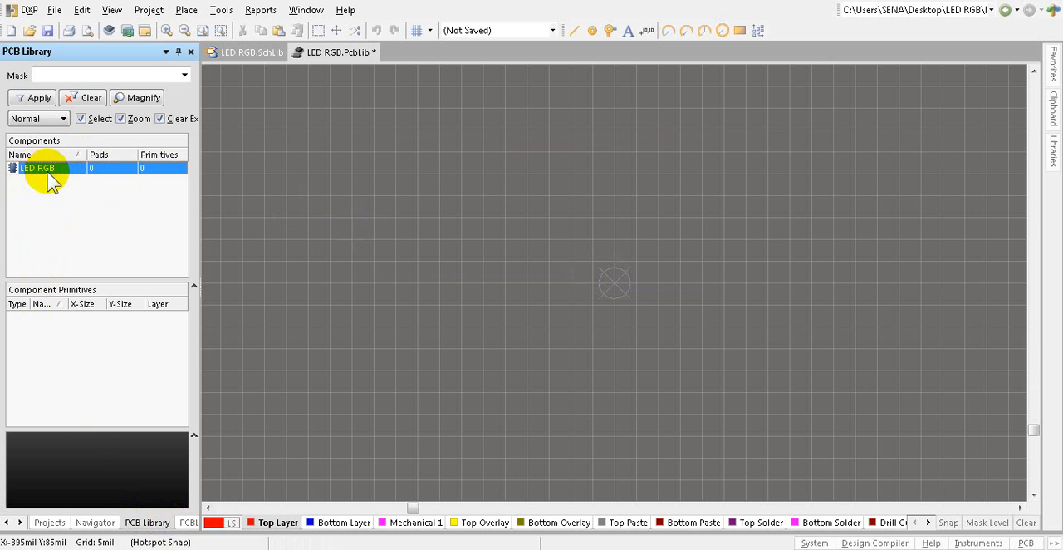
Step: Open the LED RGB.SchLib document from the project and show its list of schematic components
left_click(50, 523)
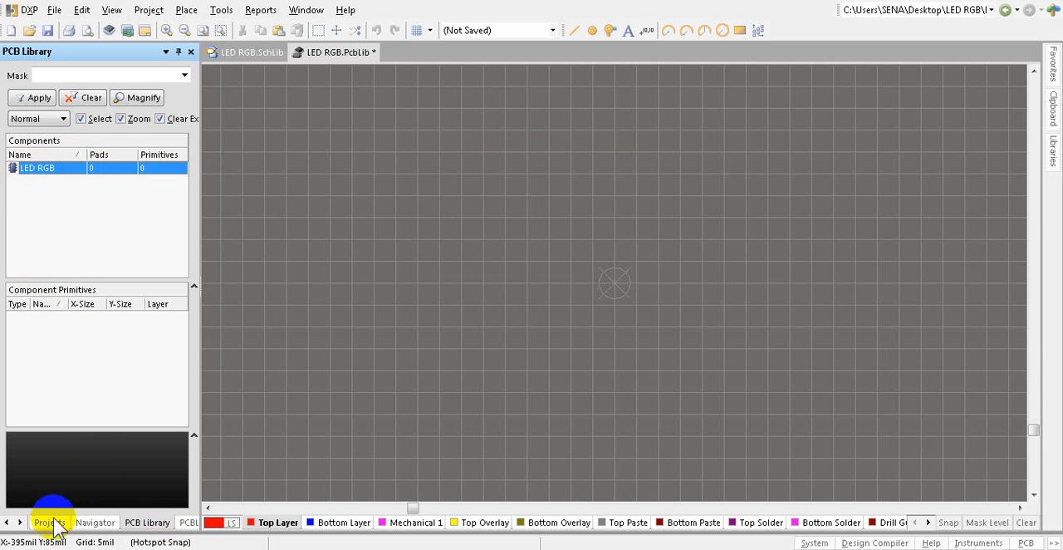
left_click(49, 522)
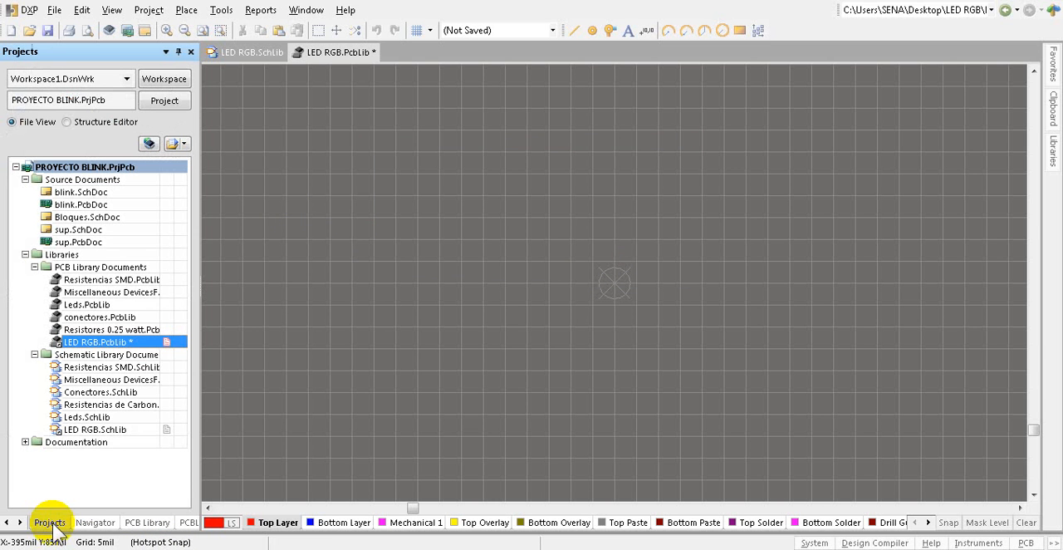
double_click(97, 429)
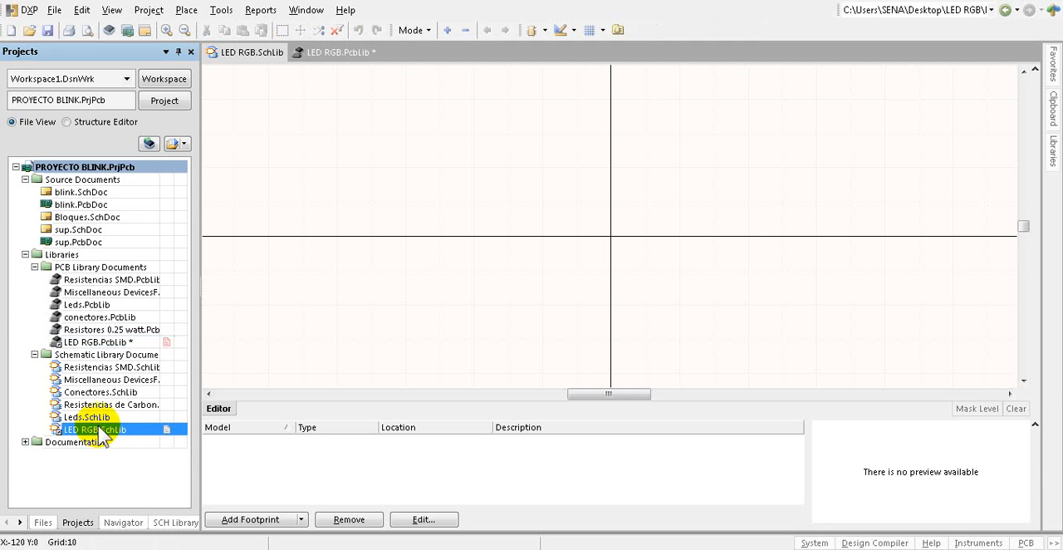
left_click(176, 522)
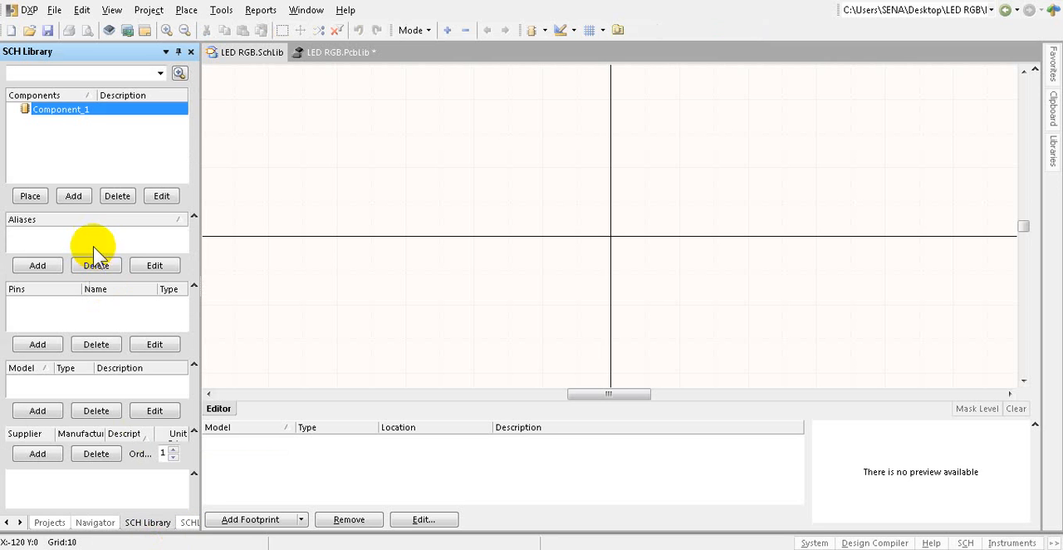
Step: Set the default schematic component's designator to D?, its comment to LED RGB and its symbol reference to LED RGB
double_click(66, 110)
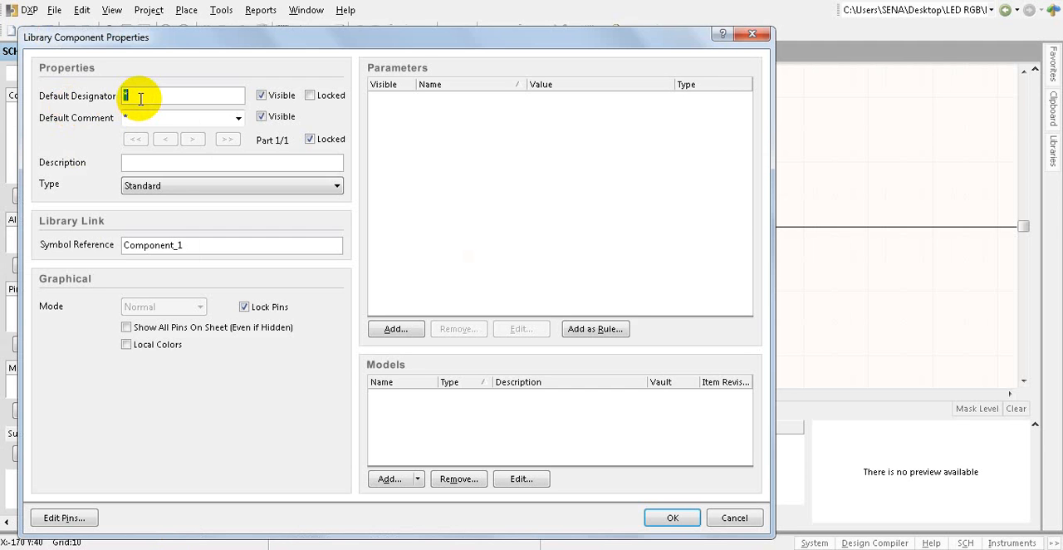
type("D")
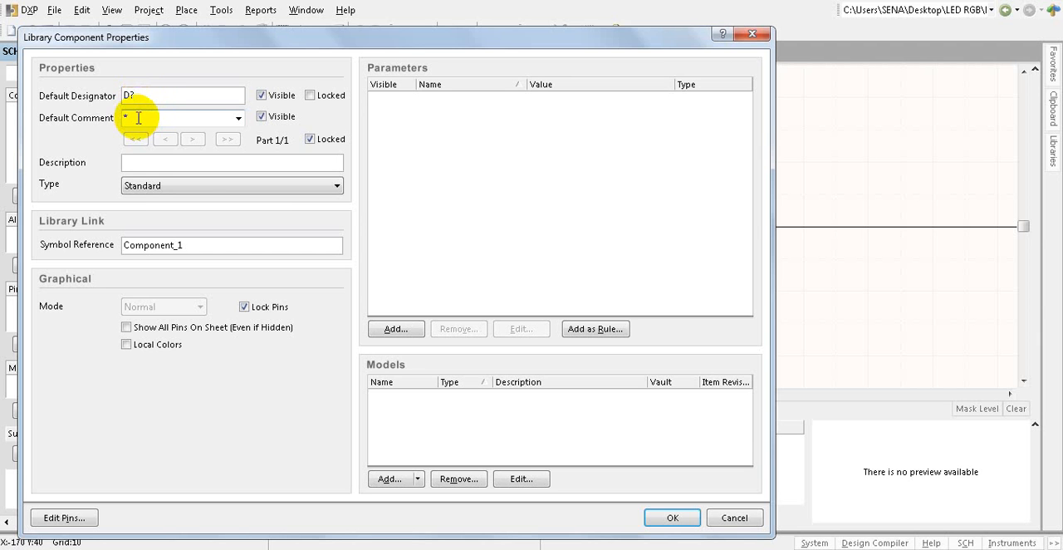
left_click(123, 118)
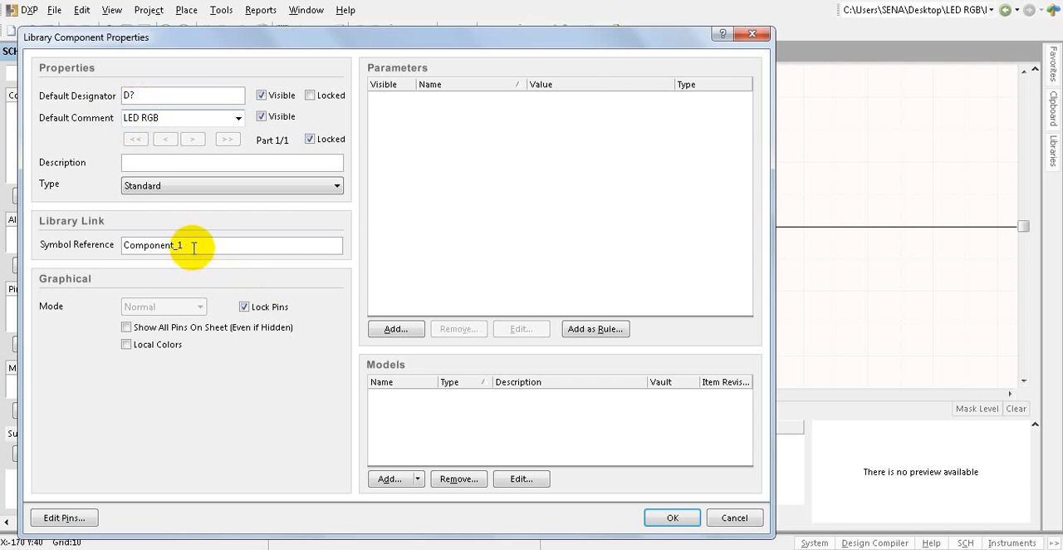
left_click_drag(190, 245, 112, 249)
type("LED RGB")
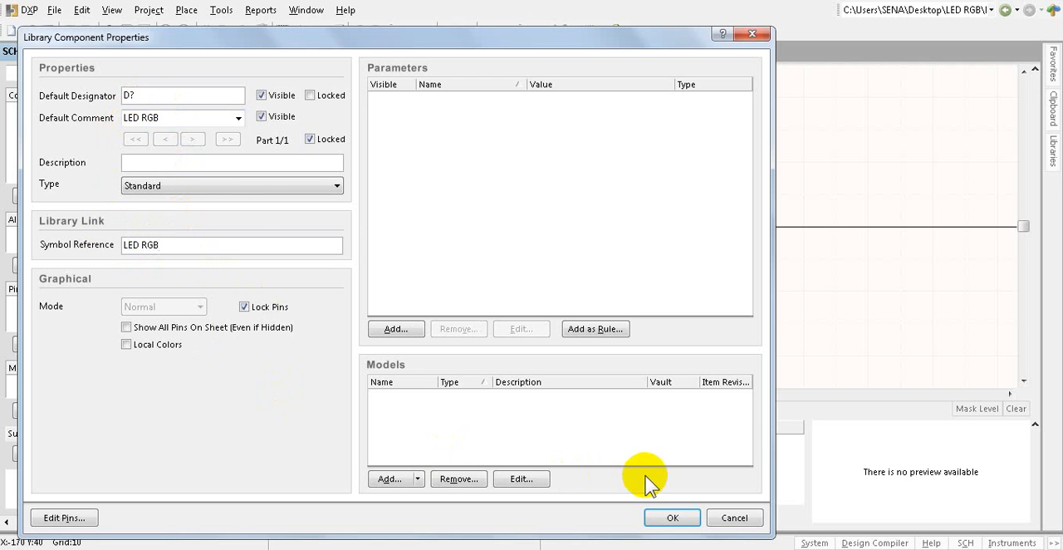
left_click(672, 519)
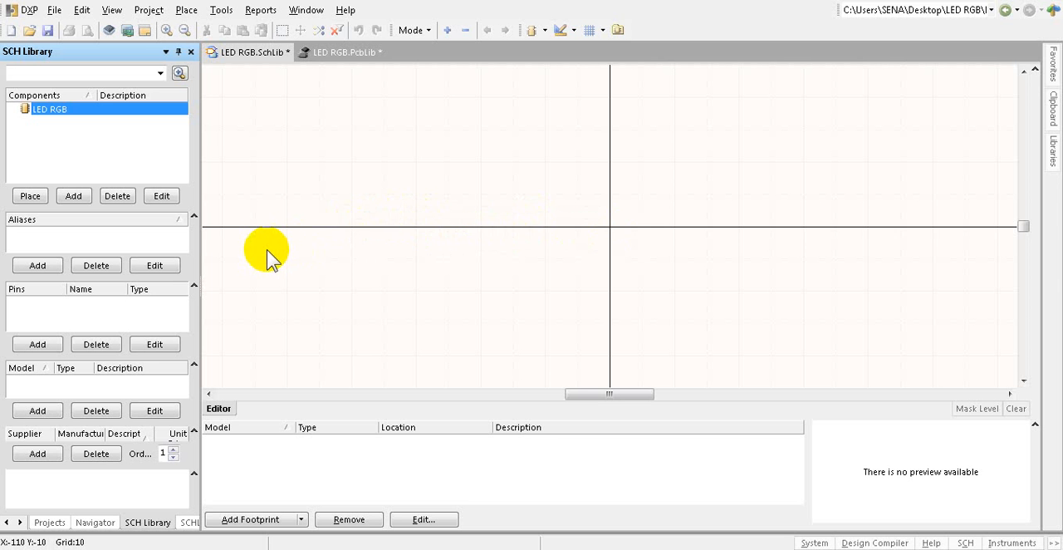
scroll(494, 254, "down", 3, "ctrl")
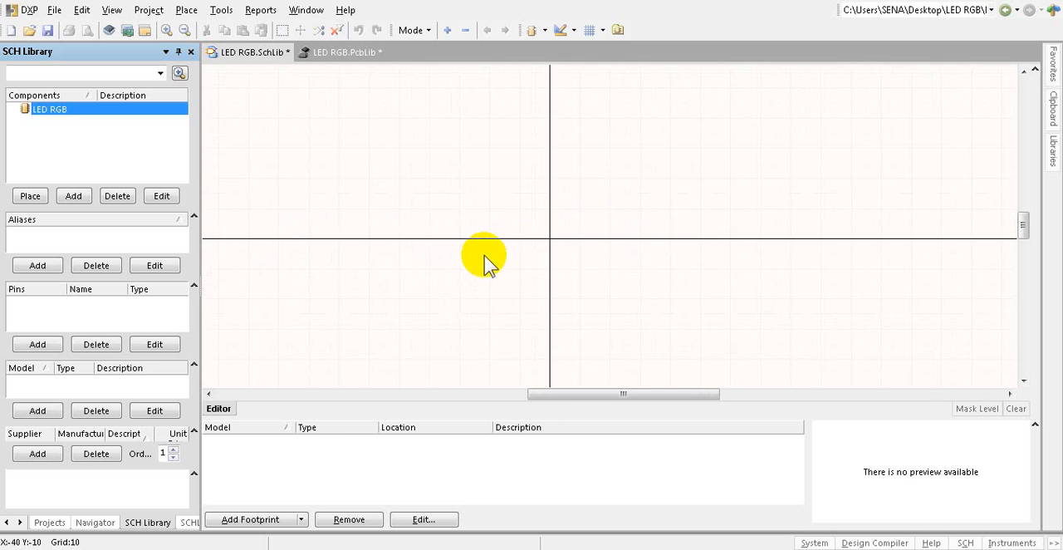
scroll(683, 202, "up", 1, "ctrl")
scroll(503, 268, "down", 2, "ctrl")
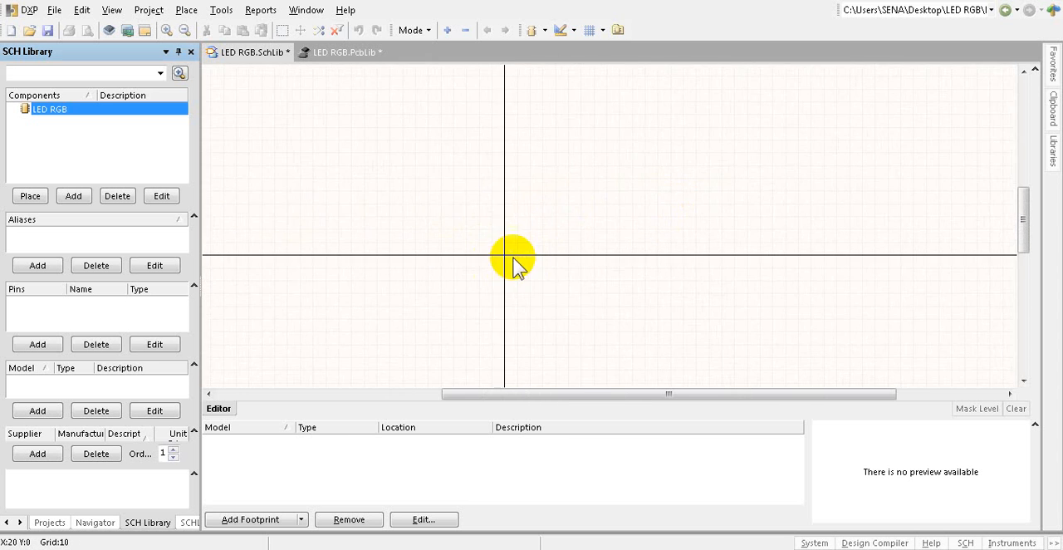
scroll(635, 203, "up", 2, "ctrl")
scroll(680, 198, "up", 2, "ctrl")
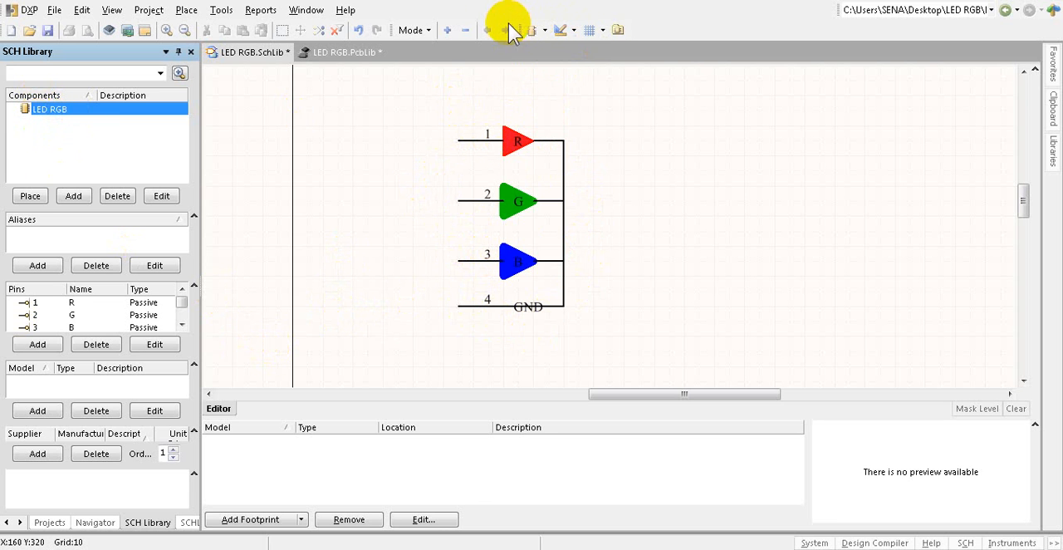
Step: Draw a right-pointing triangular polygon beside the existing R symbol, with vertices at (280, 280), (280, 260) and (300, 270)
left_click(573, 31)
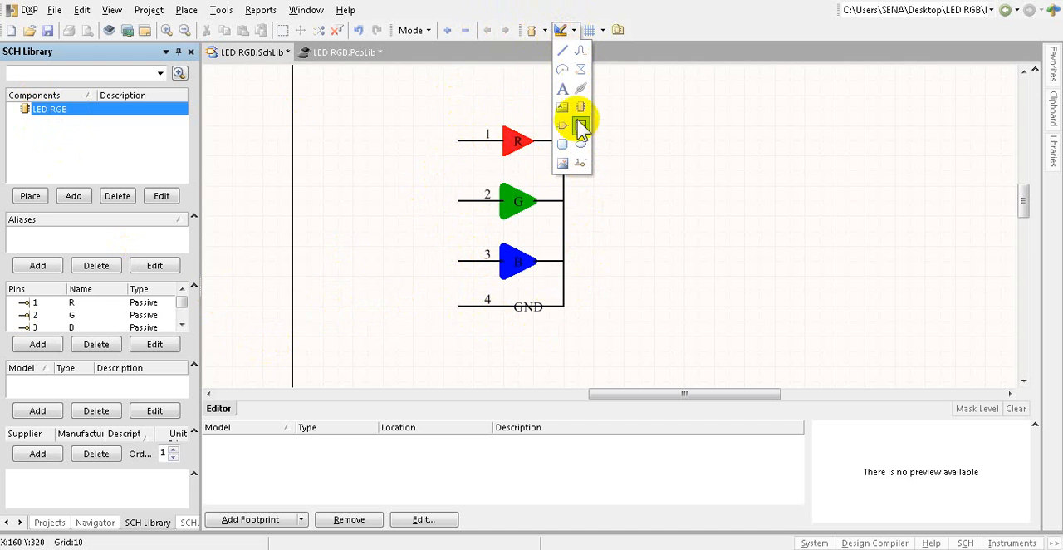
left_click(582, 71)
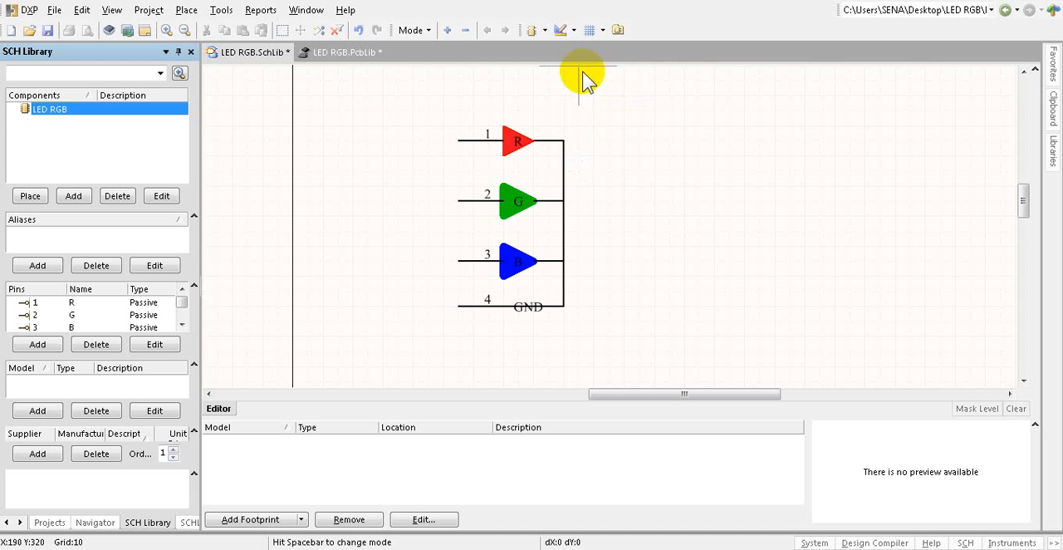
left_click(714, 126)
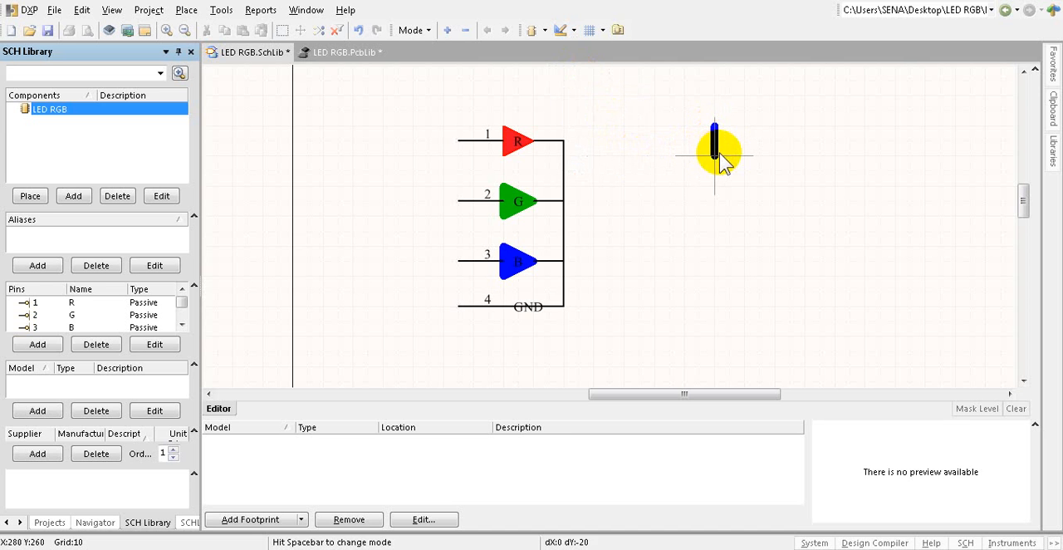
left_click(714, 156)
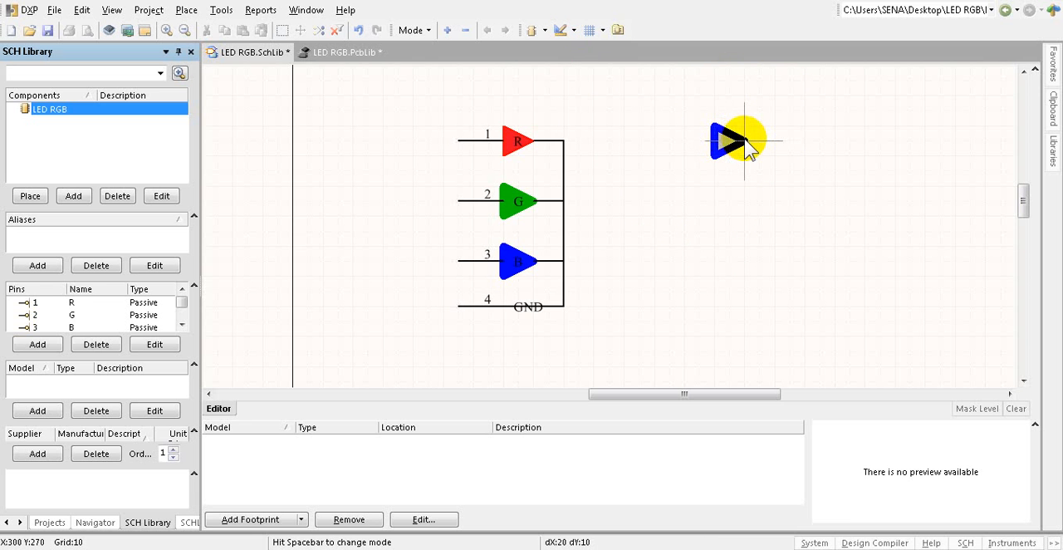
left_click(745, 142)
right_click(733, 200)
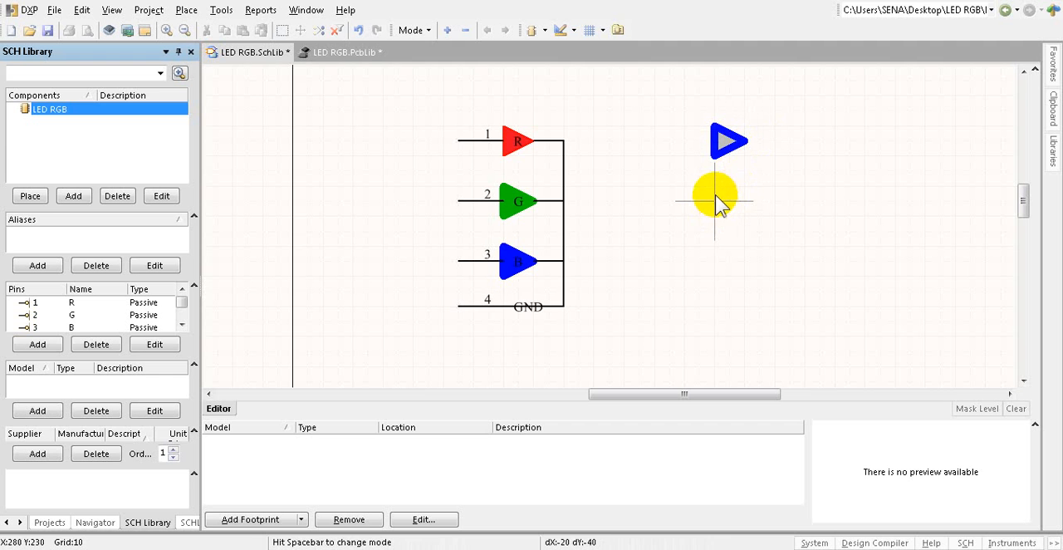
Step: Draw a second right-pointing triangular polygon below the first, with vertices at (280, 240), (280, 220) and (300, 230)
key("Left")
left_click(716, 187)
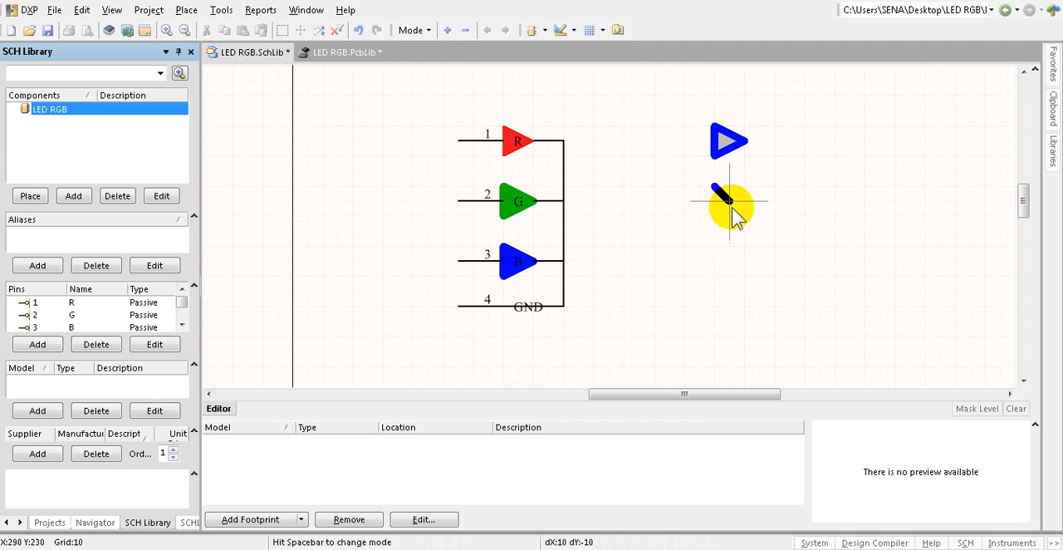
left_click(716, 215)
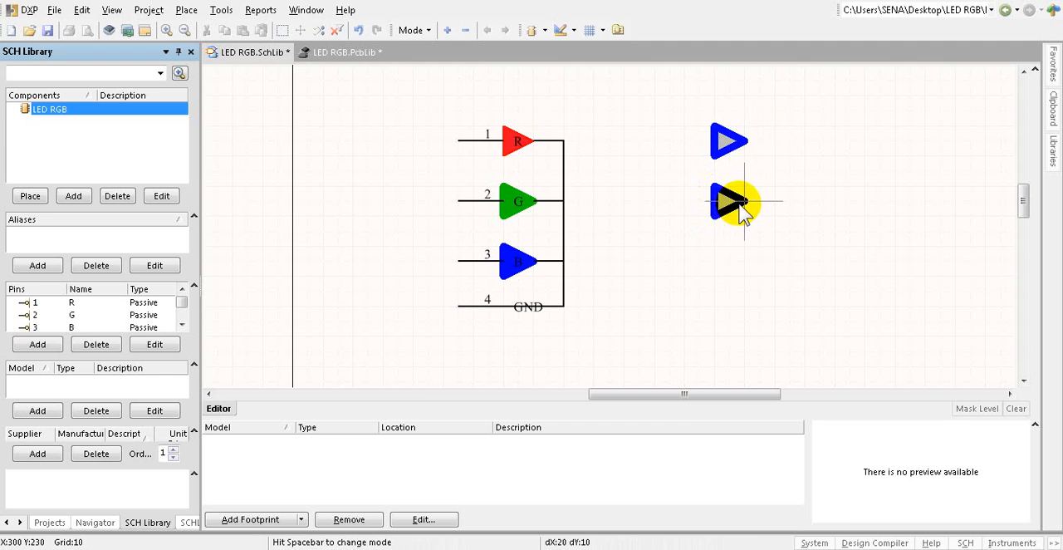
left_click(744, 202)
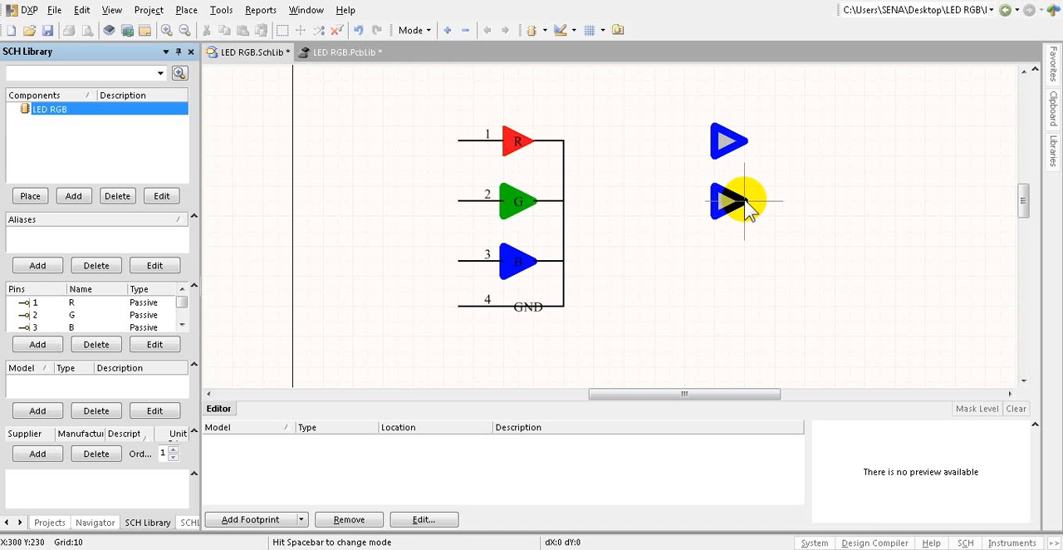
right_click(745, 200)
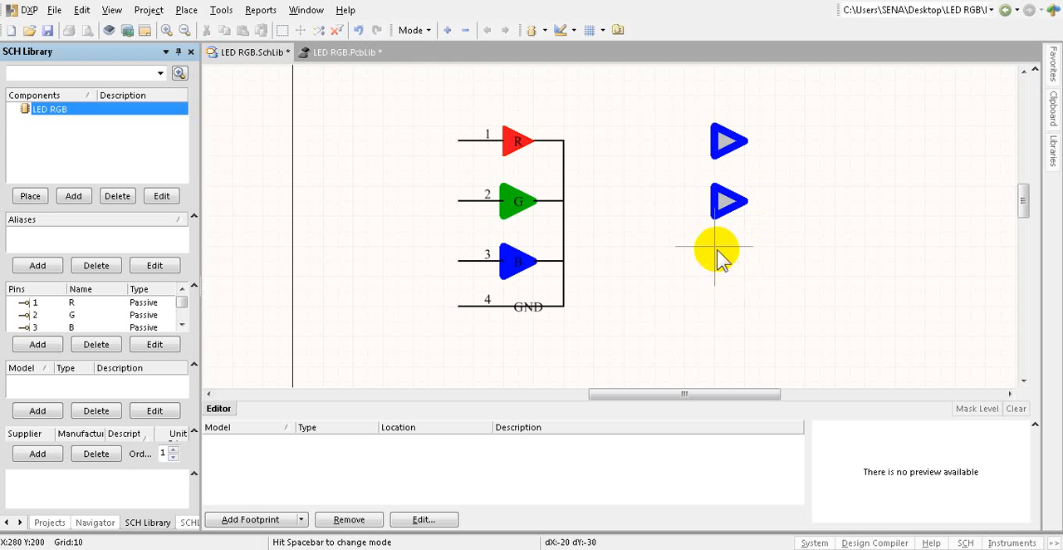
Step: Draw a third right-pointing triangular polygon with vertices at (280, 200), (280, 180) and (300, 190), and end polygon placement
left_click(715, 247)
left_click(715, 279)
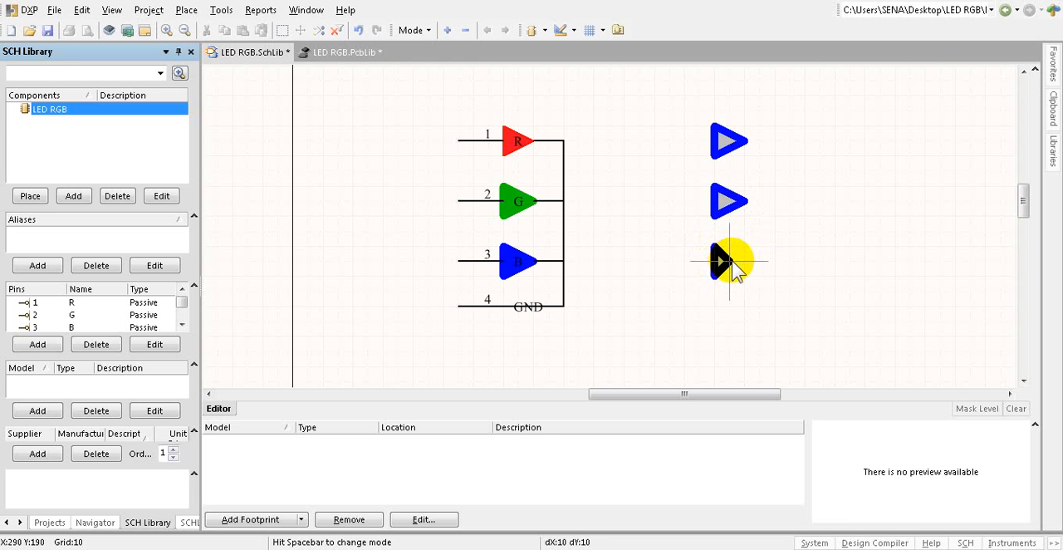
left_click(744, 262)
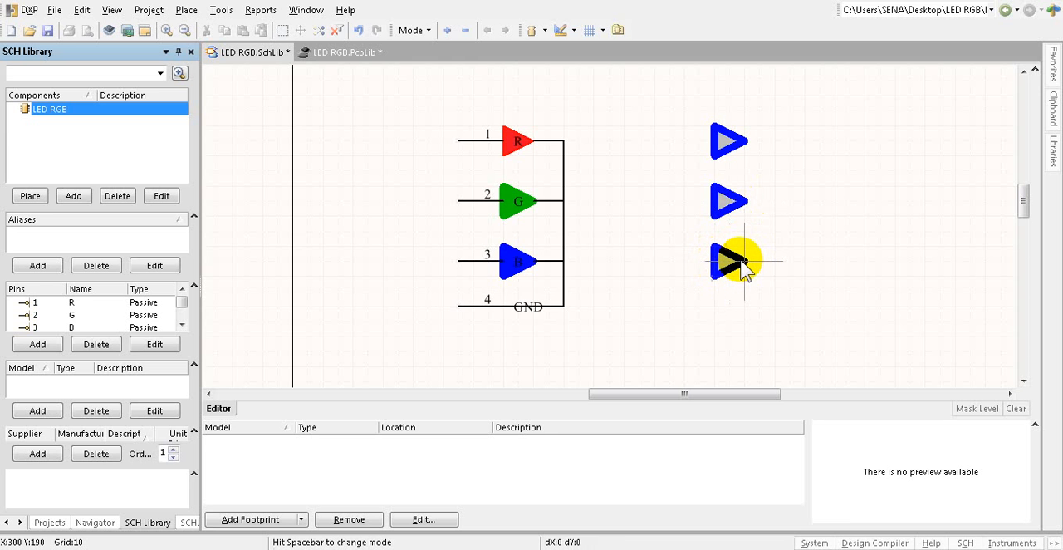
right_click(757, 281)
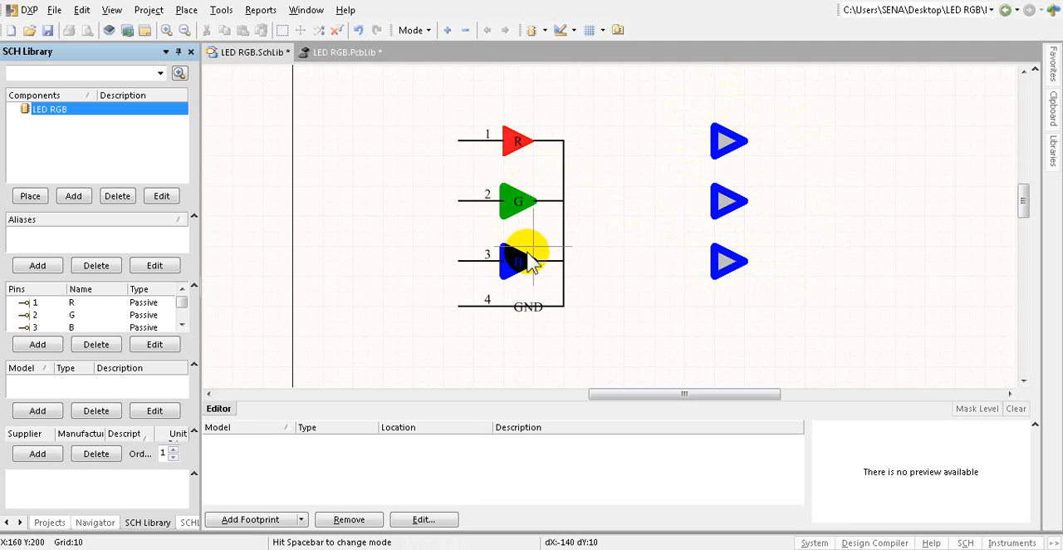
right_click(640, 157)
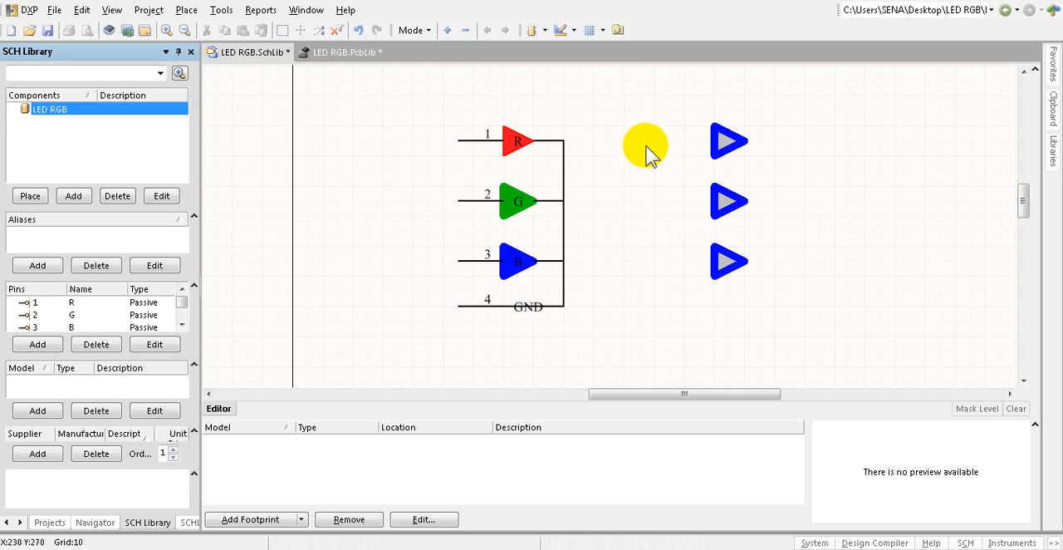
Step: Open the properties of the uppermost new triangle and set its border width to Small
double_click(722, 145)
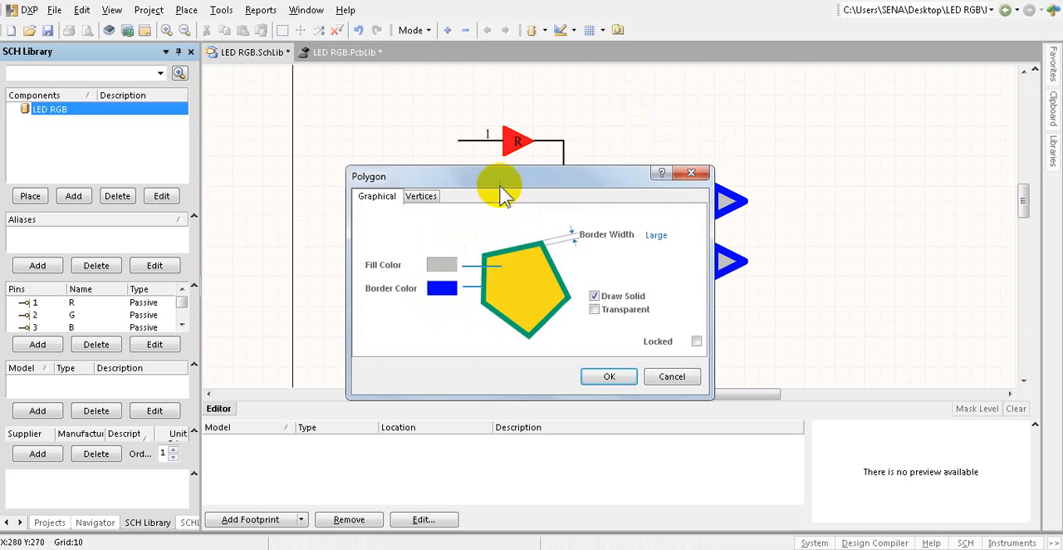
left_click_drag(502, 177, 372, 159)
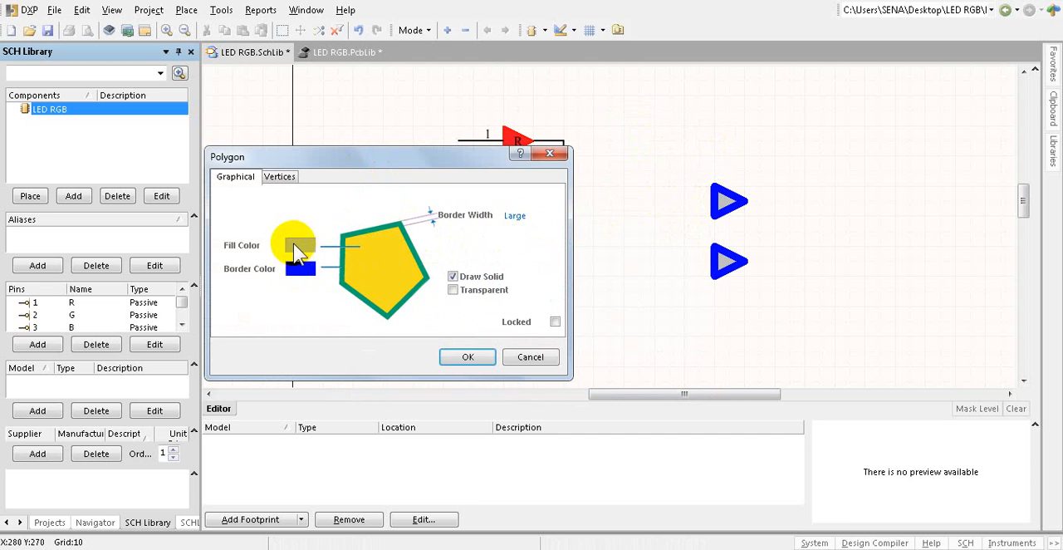
left_click(515, 215)
left_click(545, 216)
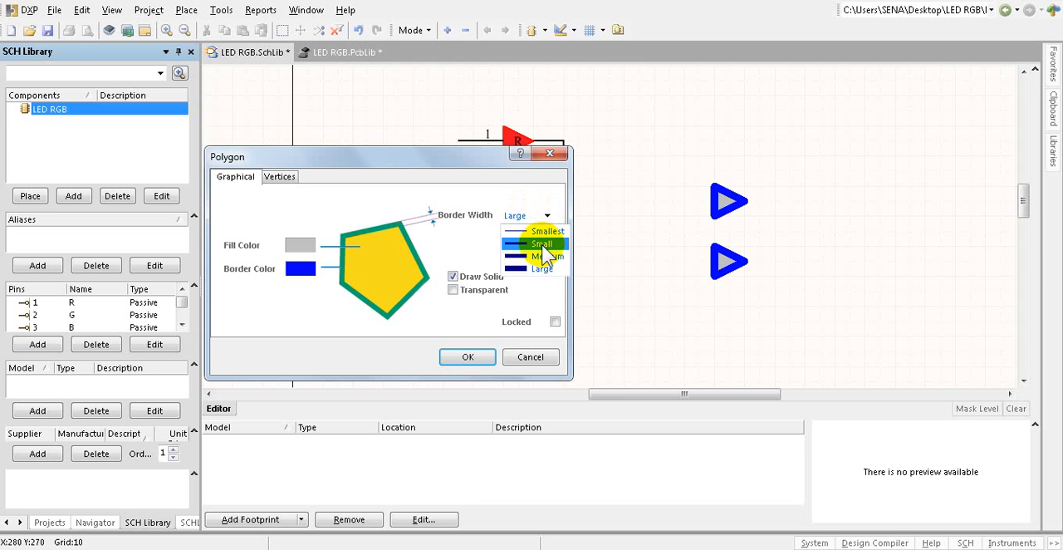
left_click(543, 244)
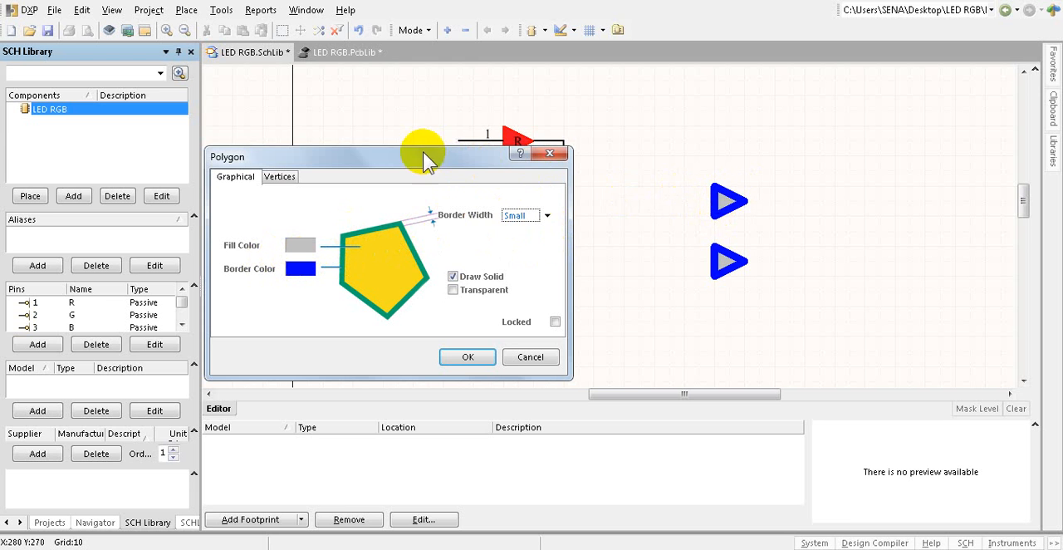
Step: Set both the border and fill colors of the uppermost new triangle to red, basic color 5, and apply the properties
left_click_drag(422, 158, 419, 210)
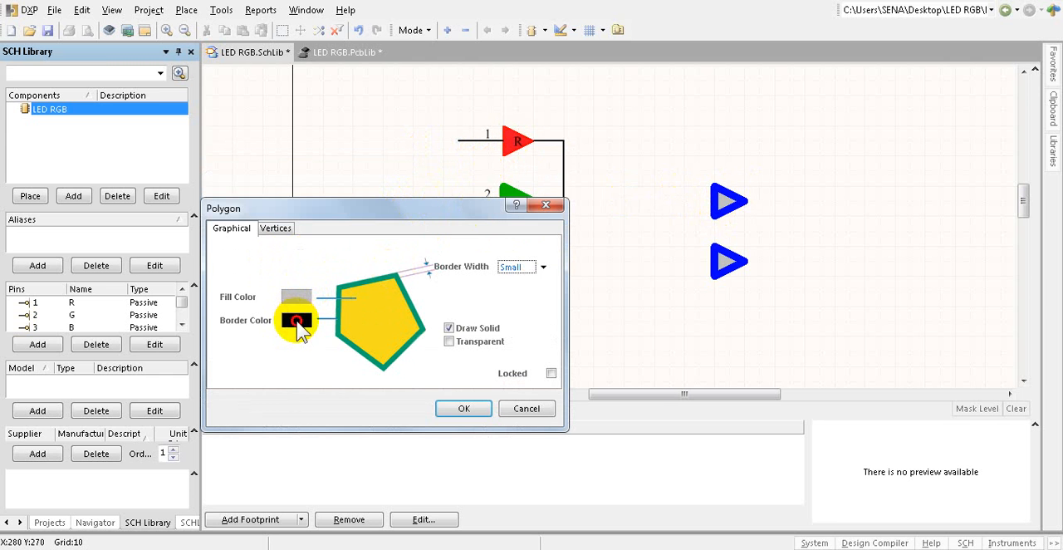
left_click(298, 321)
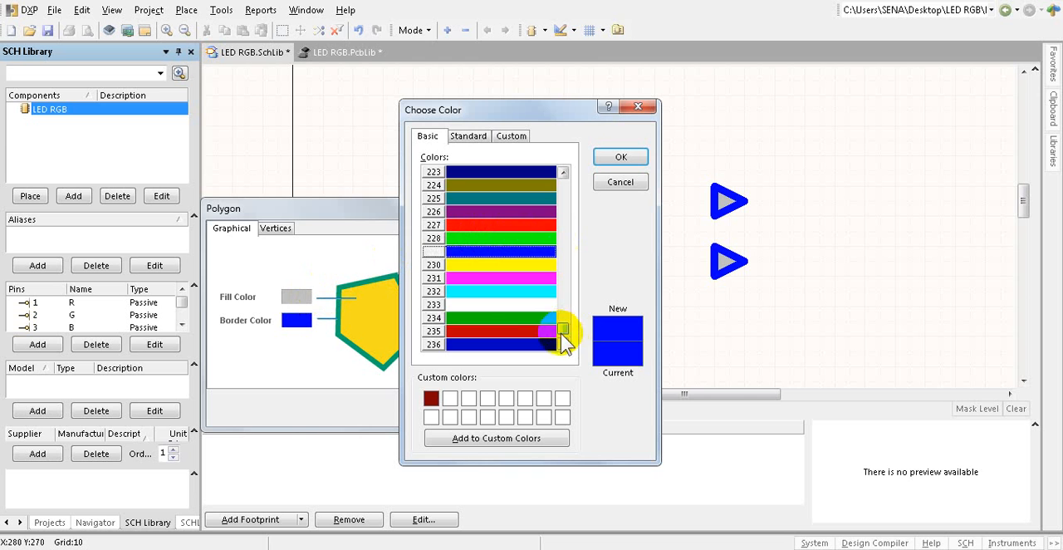
left_click_drag(563, 331, 581, 186)
left_click(501, 240)
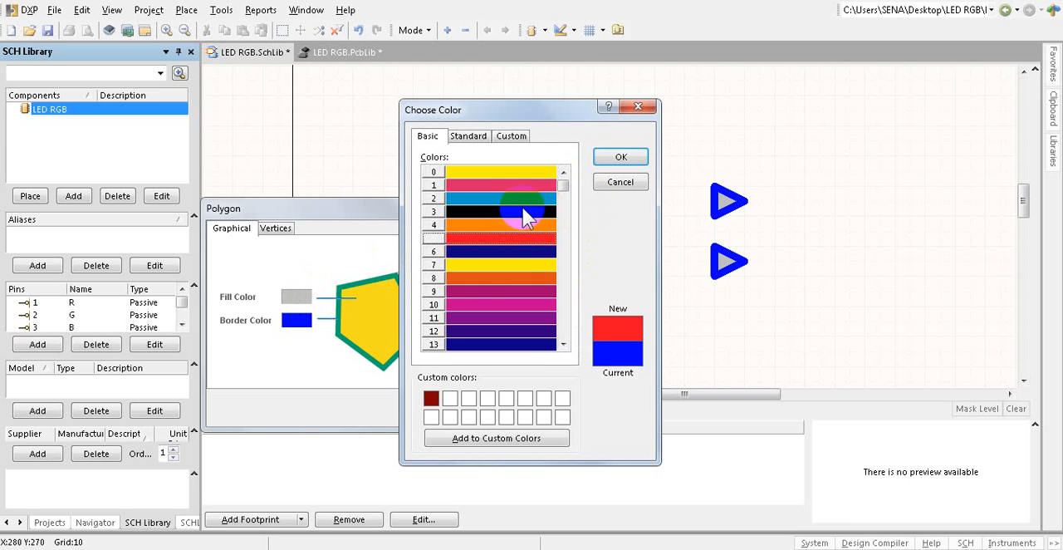
left_click(620, 158)
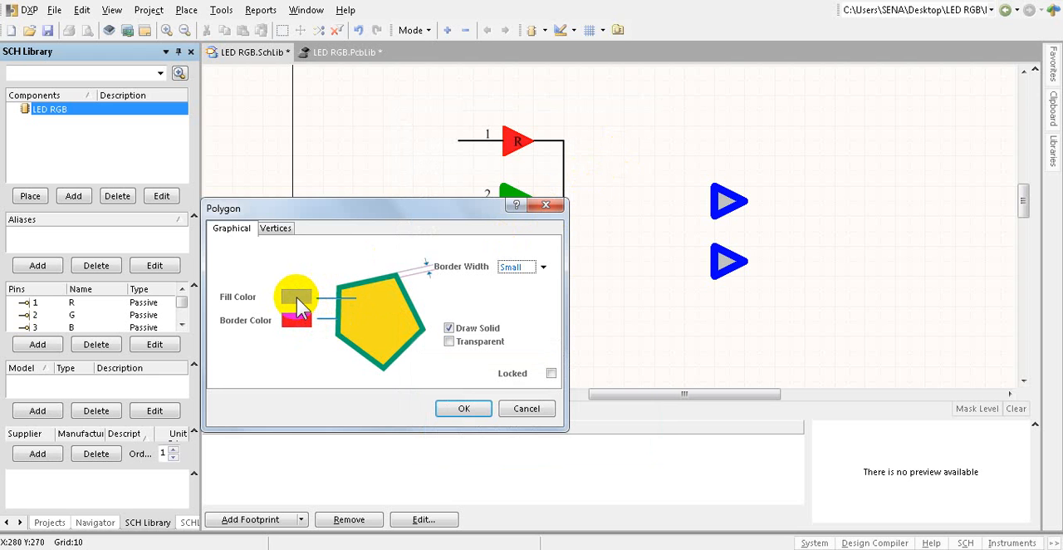
left_click(295, 298)
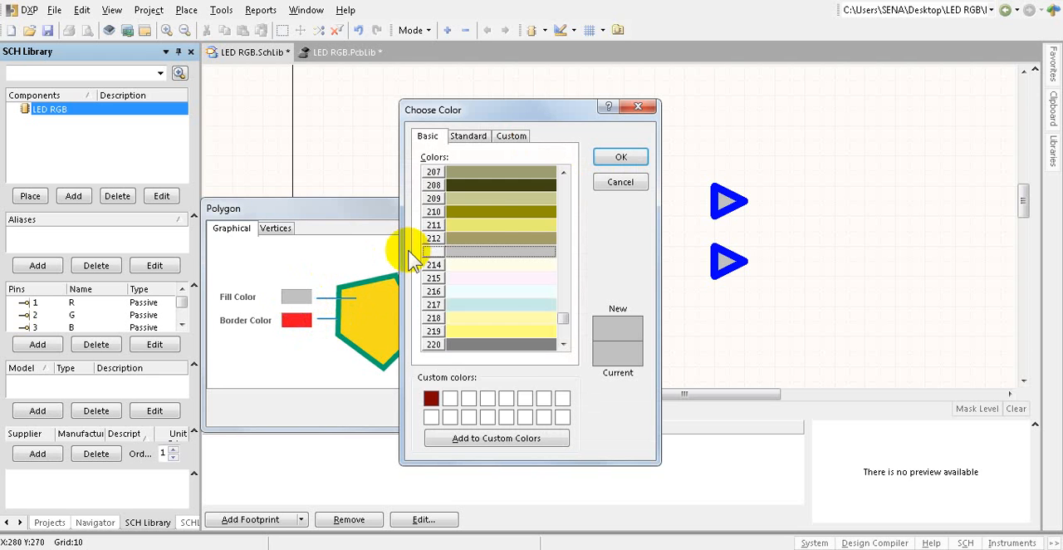
left_click_drag(563, 322, 565, 185)
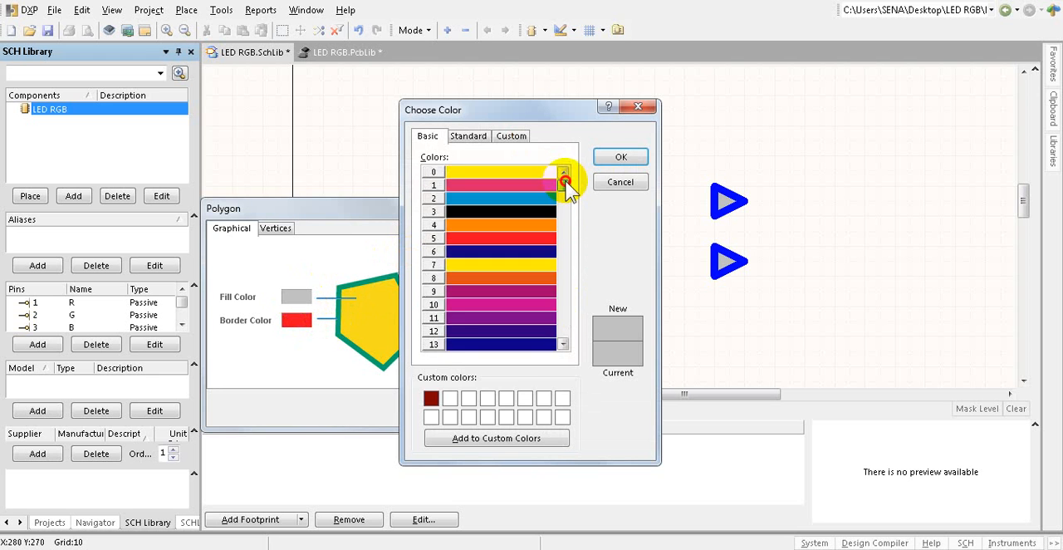
left_click(496, 239)
left_click(619, 157)
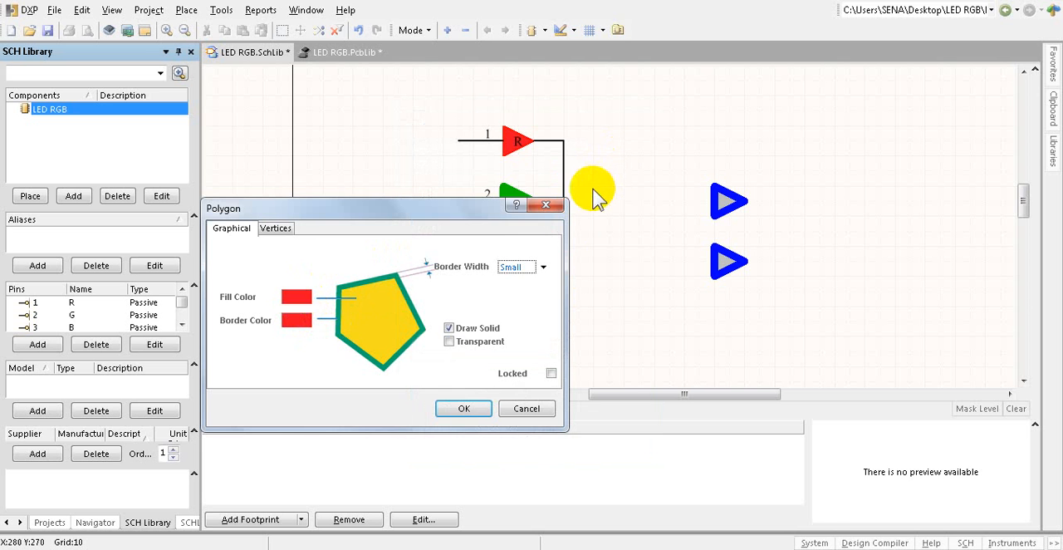
left_click(463, 408)
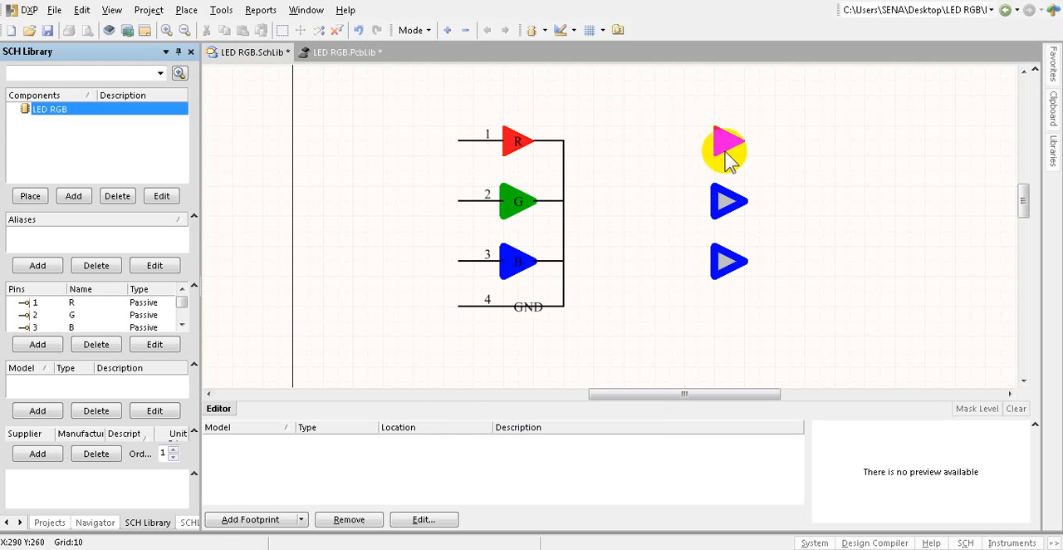
Step: Set both the border and fill colors of the middle new triangle to green, basic color 234
double_click(721, 202)
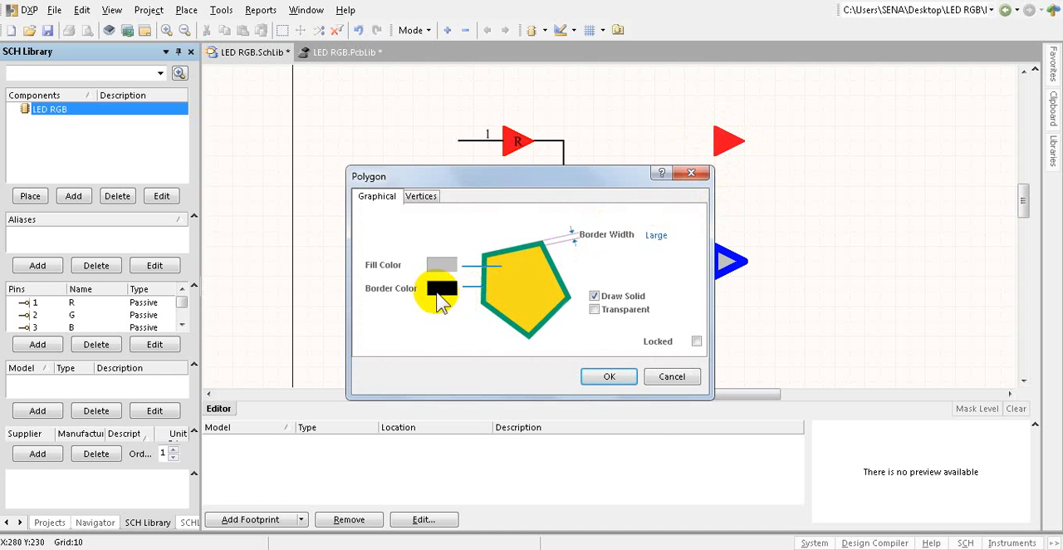
left_click(442, 288)
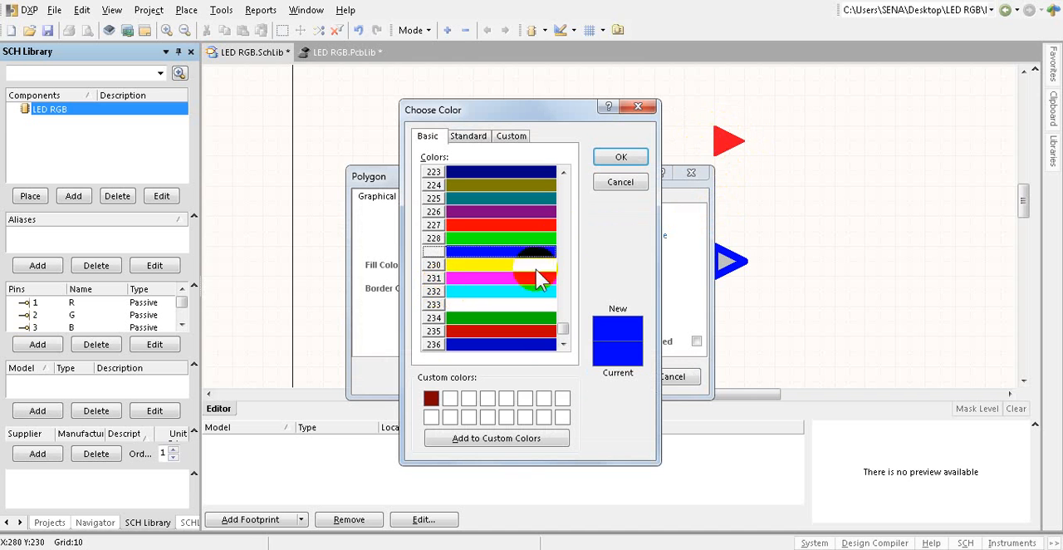
left_click(489, 321)
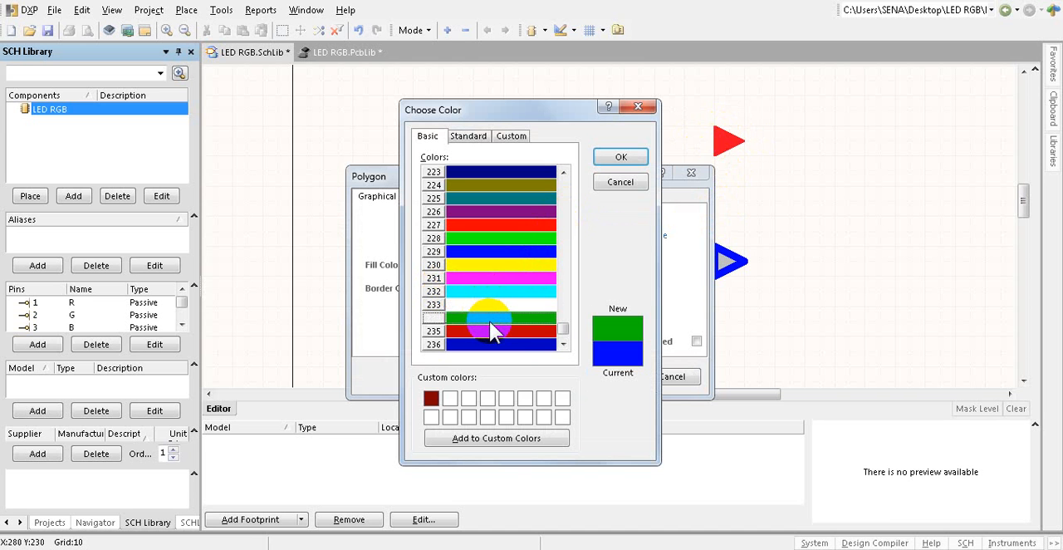
left_click(619, 159)
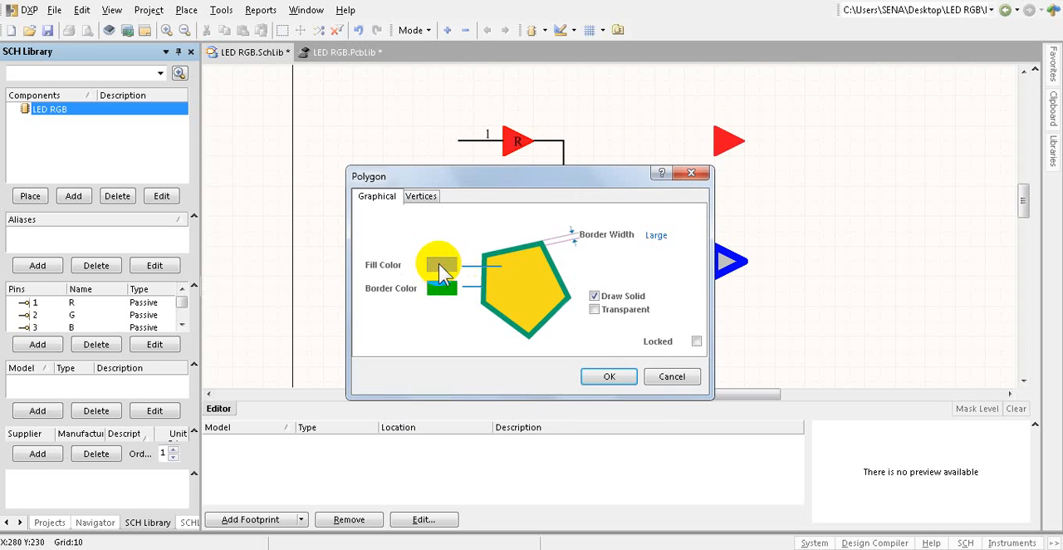
left_click(441, 265)
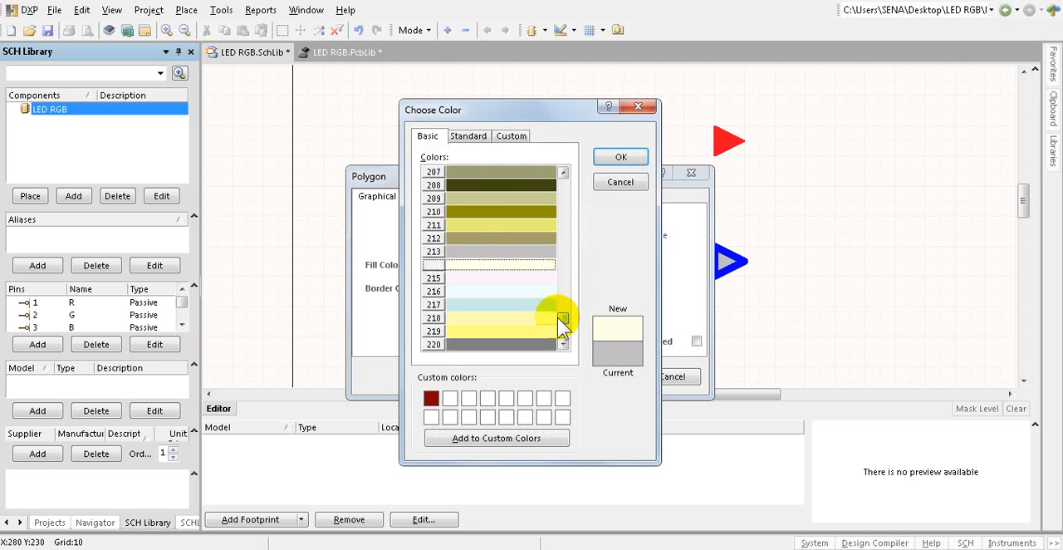
left_click_drag(558, 318, 561, 328)
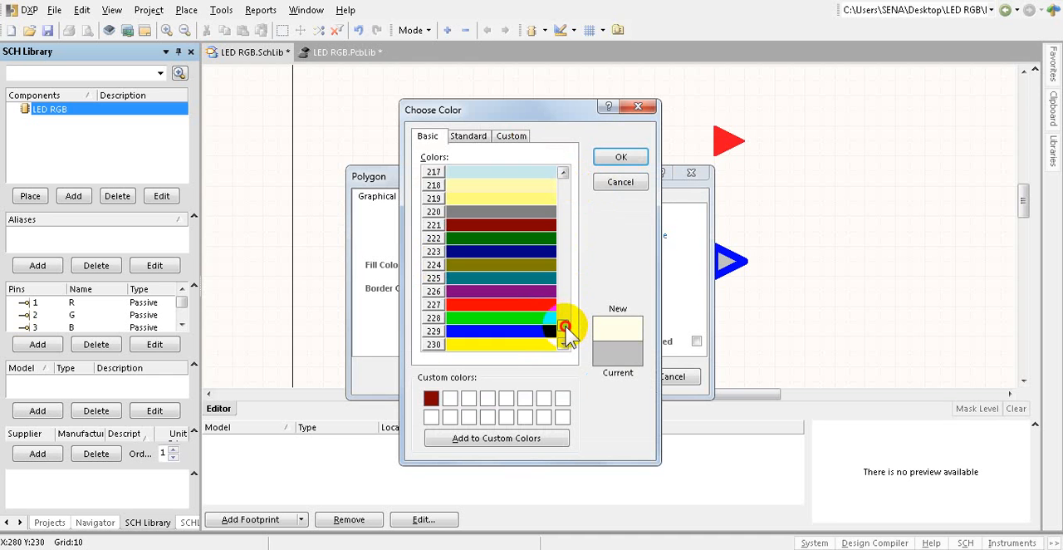
left_click(565, 333)
left_click(508, 304)
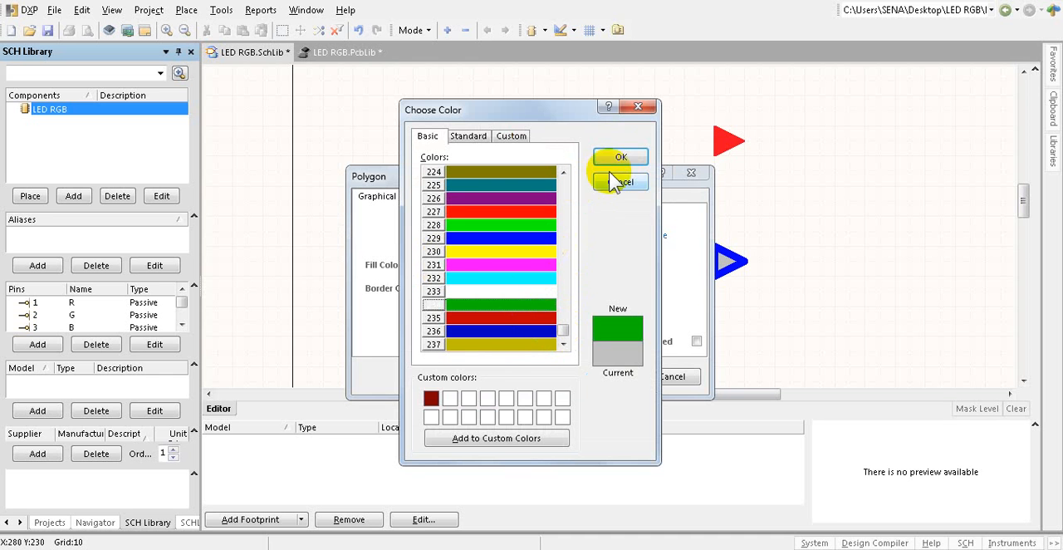
left_click(621, 157)
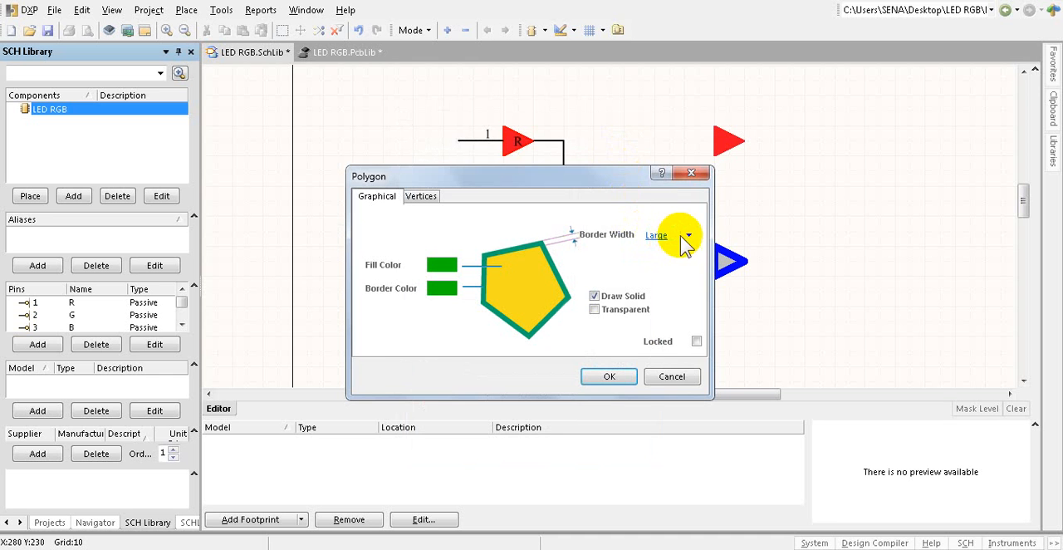
Step: Set the middle green triangle's border width to Small and apply its properties
left_click(684, 236)
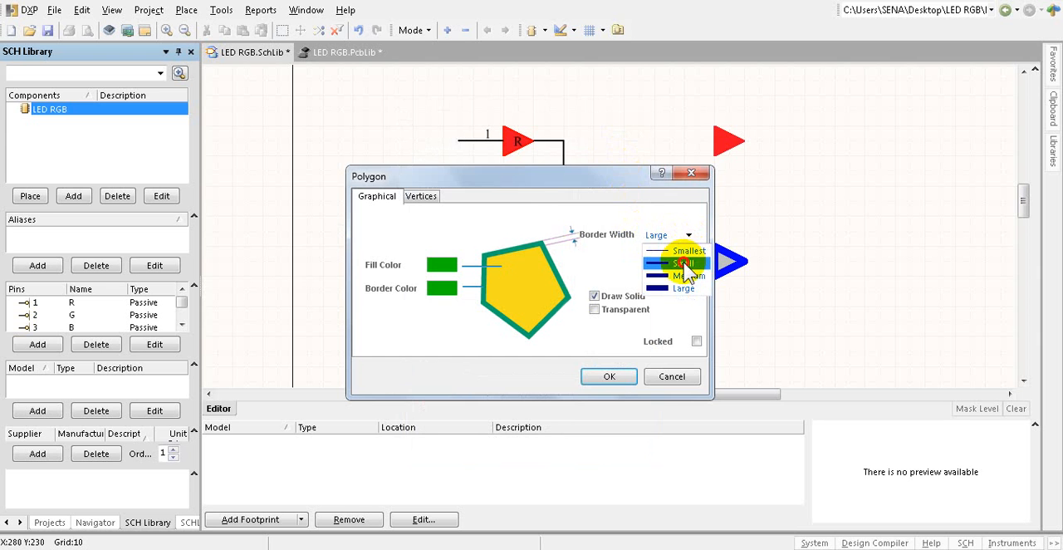
left_click(683, 264)
left_click(612, 375)
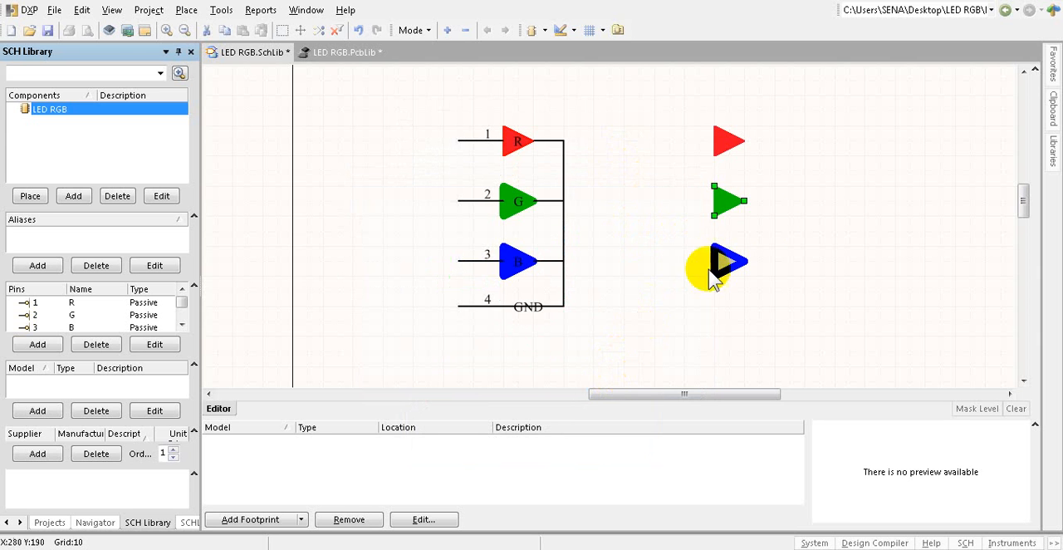
Step: Set both the fill and border colors of the lowest new triangle to blue, basic color 229
left_click(779, 223)
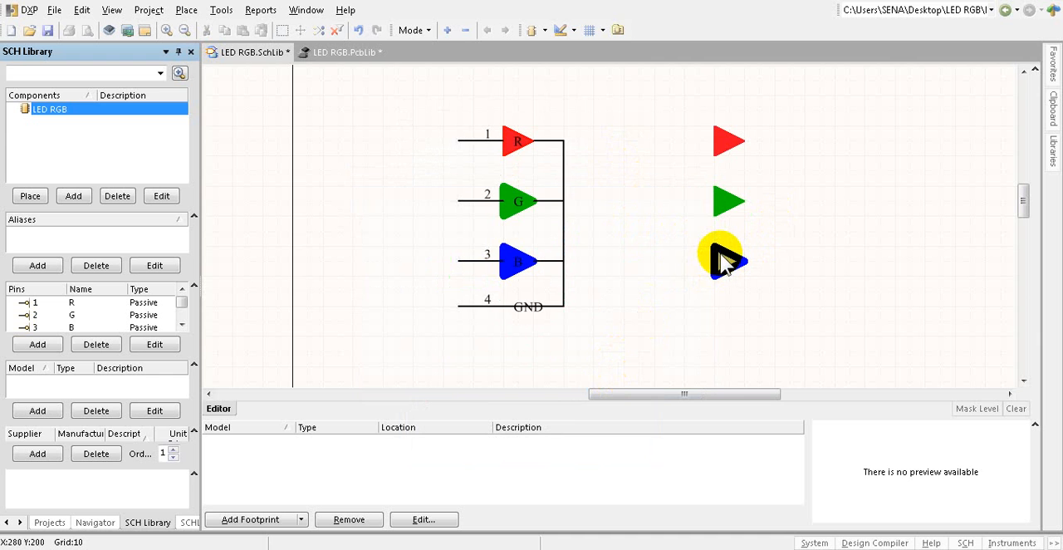
double_click(719, 257)
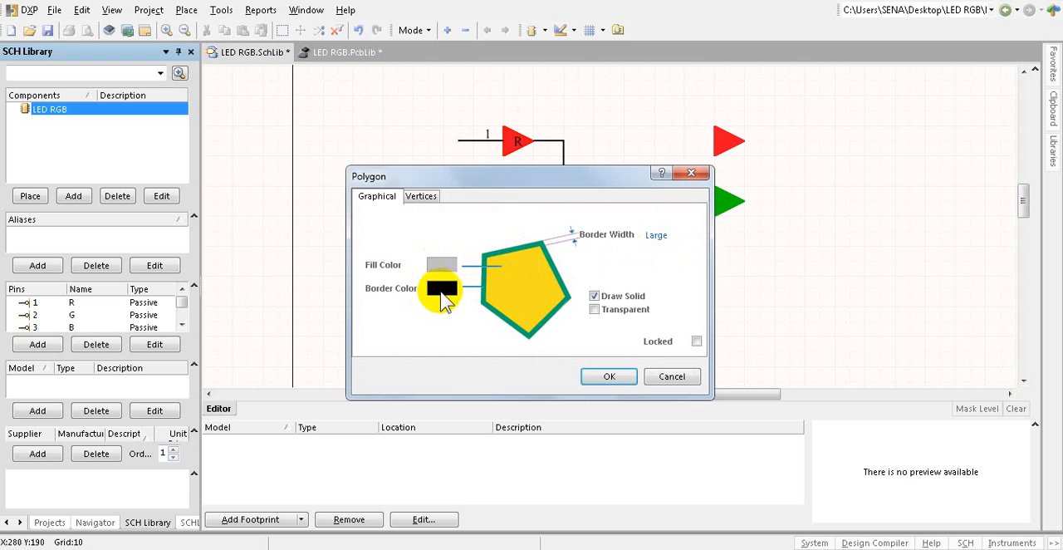
left_click(443, 270)
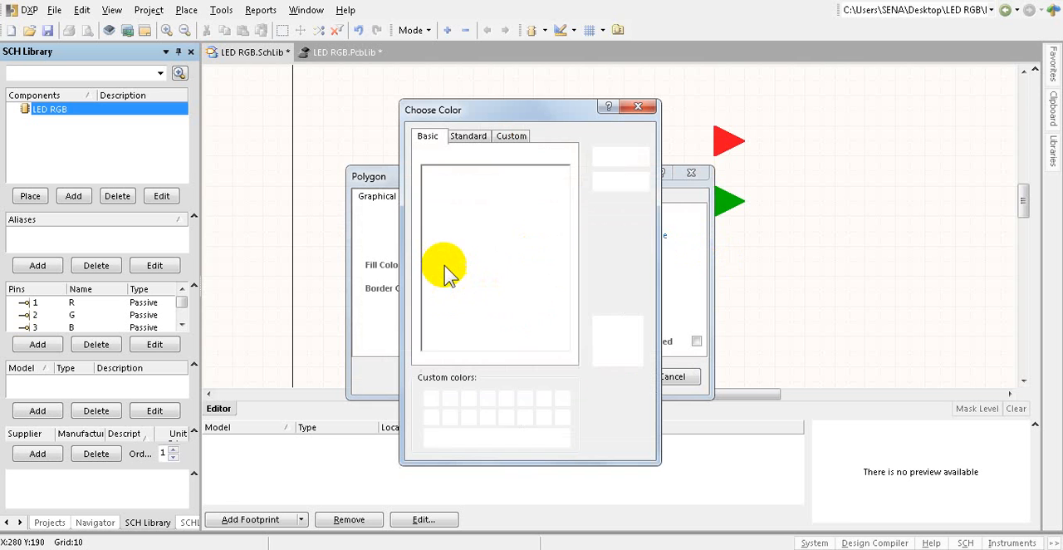
left_click(444, 266)
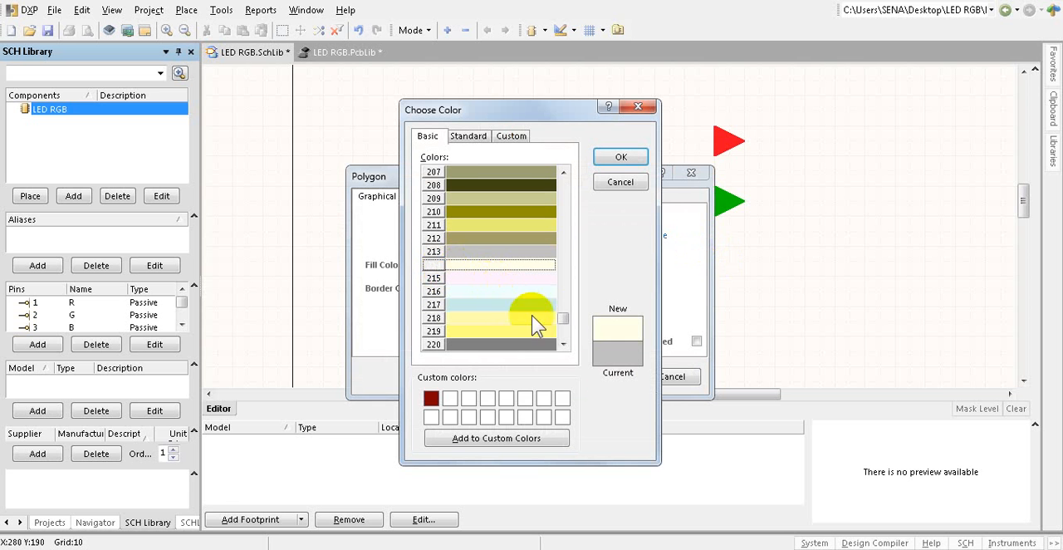
left_click_drag(565, 321, 564, 329)
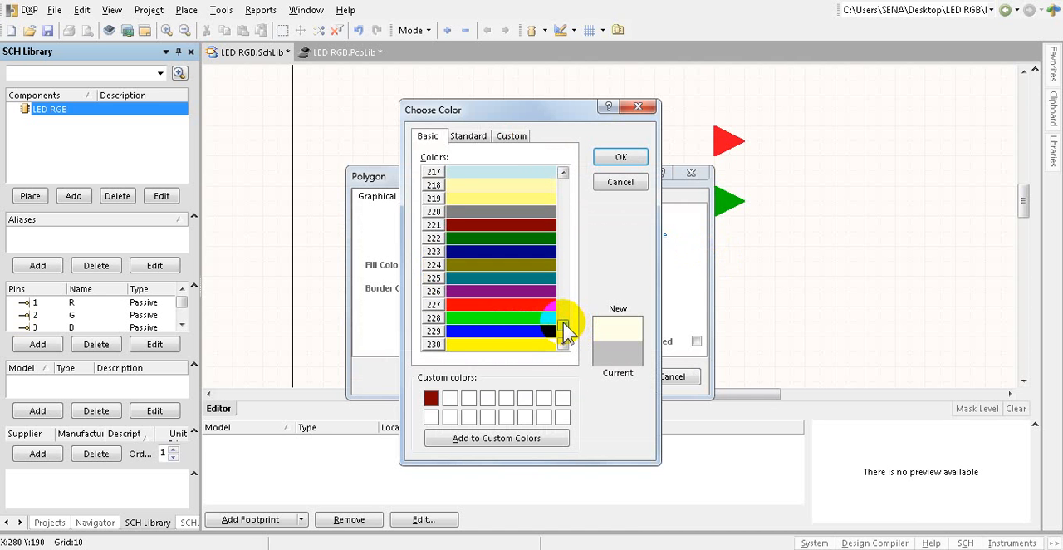
left_click(499, 332)
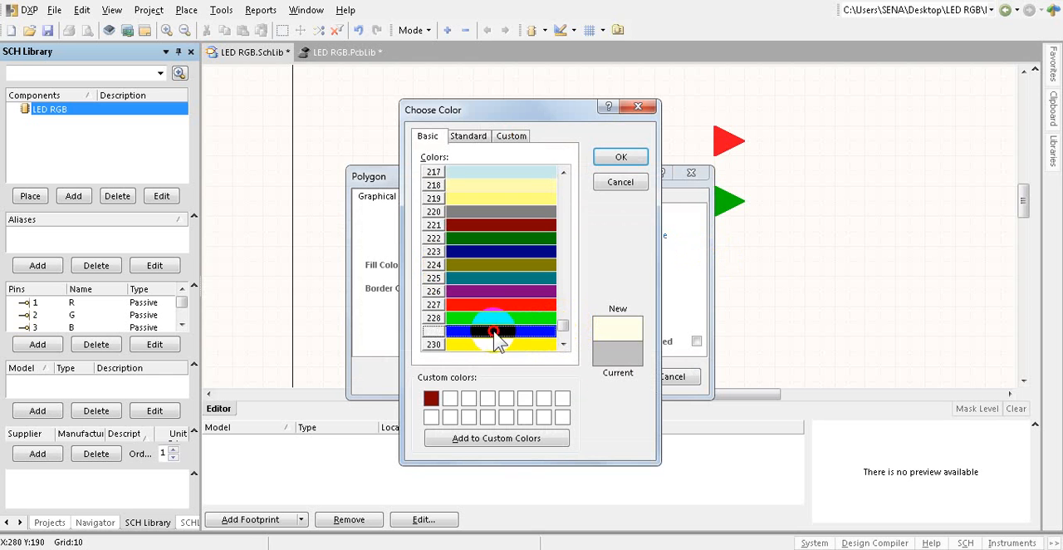
left_click(620, 158)
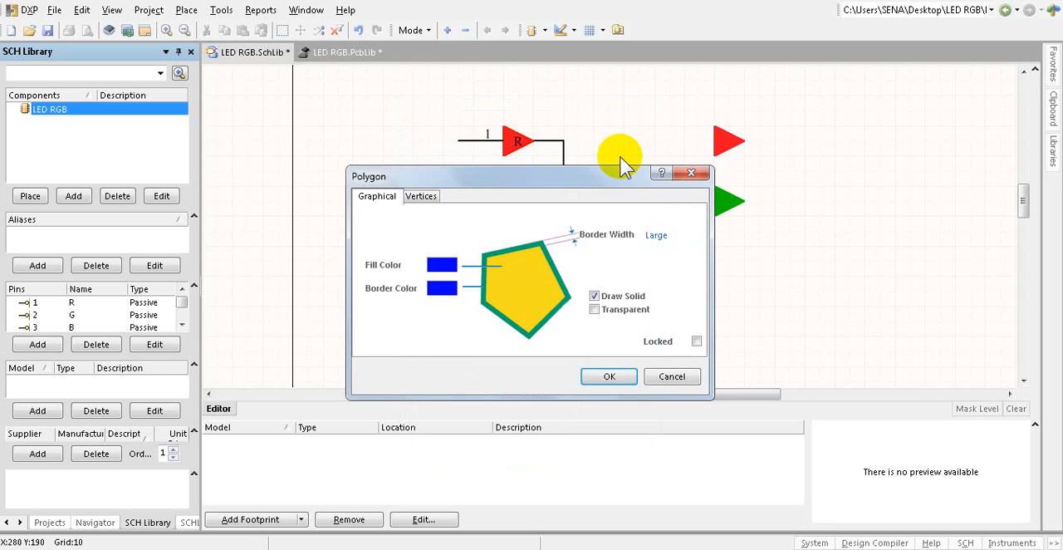
Step: Set the lowest blue triangle's border width to Small and apply its properties
left_click(656, 236)
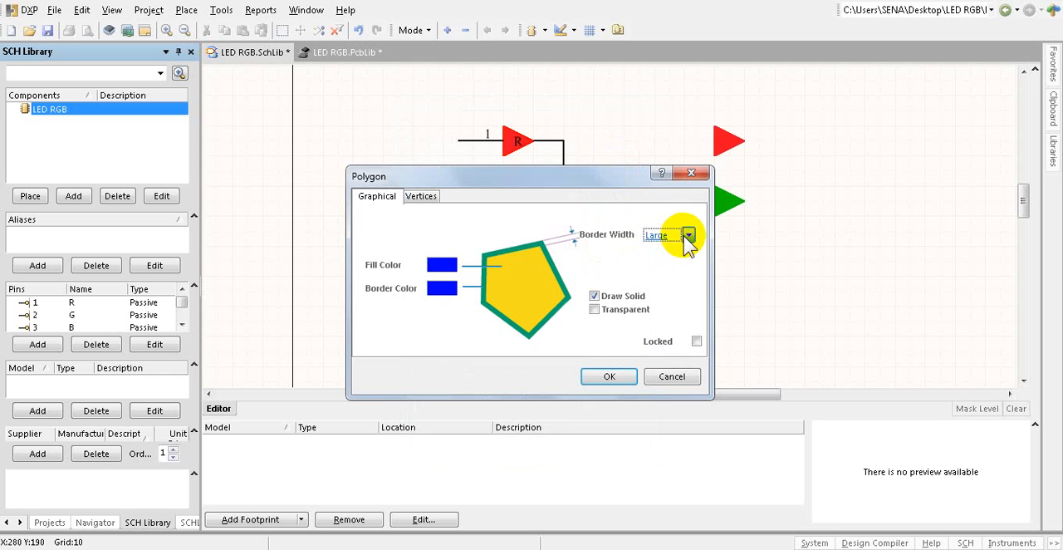
left_click(688, 236)
left_click(681, 264)
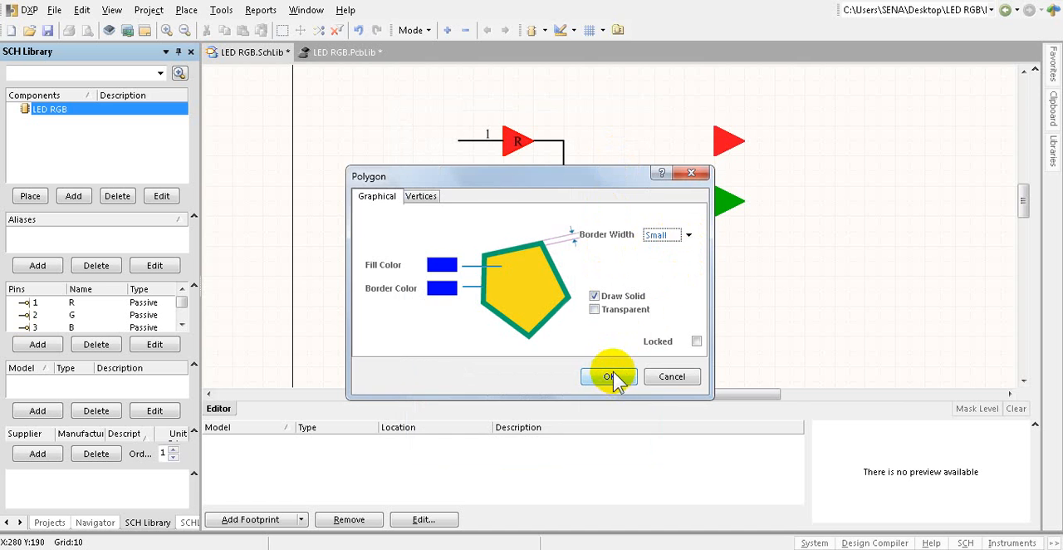
left_click(614, 376)
left_click(811, 241)
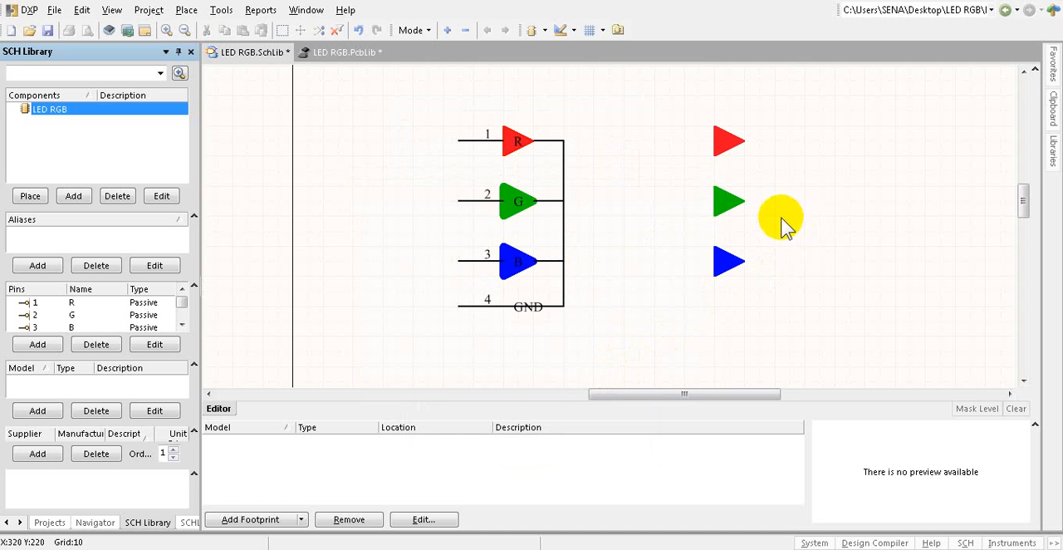
Step: Place three pins leading into the flat sides of the new red, green and blue triangles
left_click(574, 32)
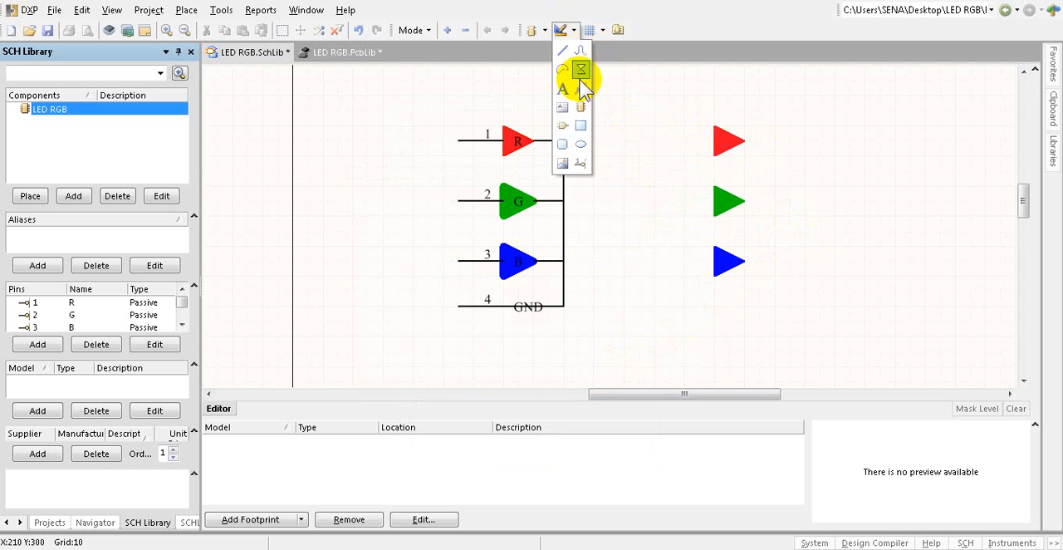
left_click(581, 165)
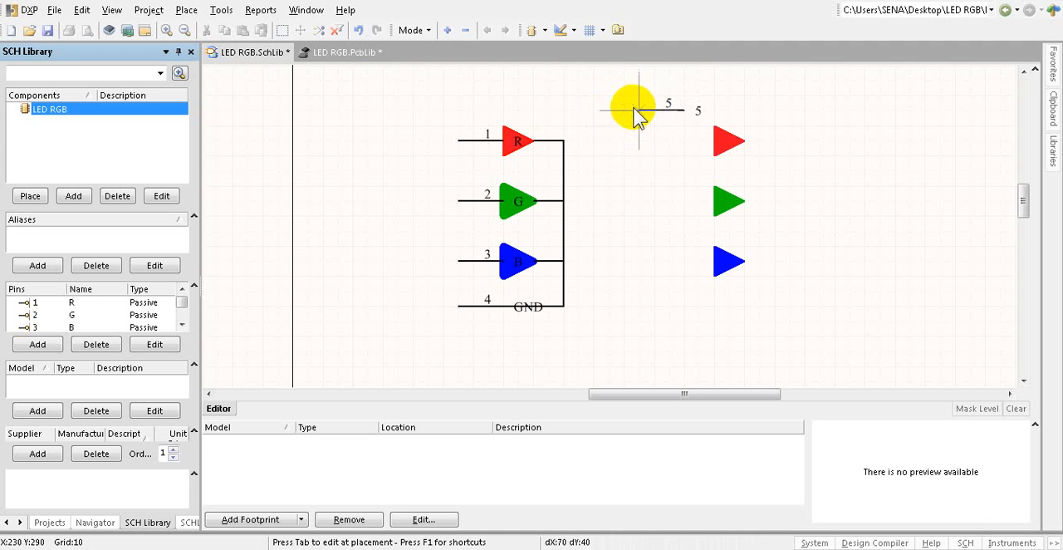
left_click(669, 141)
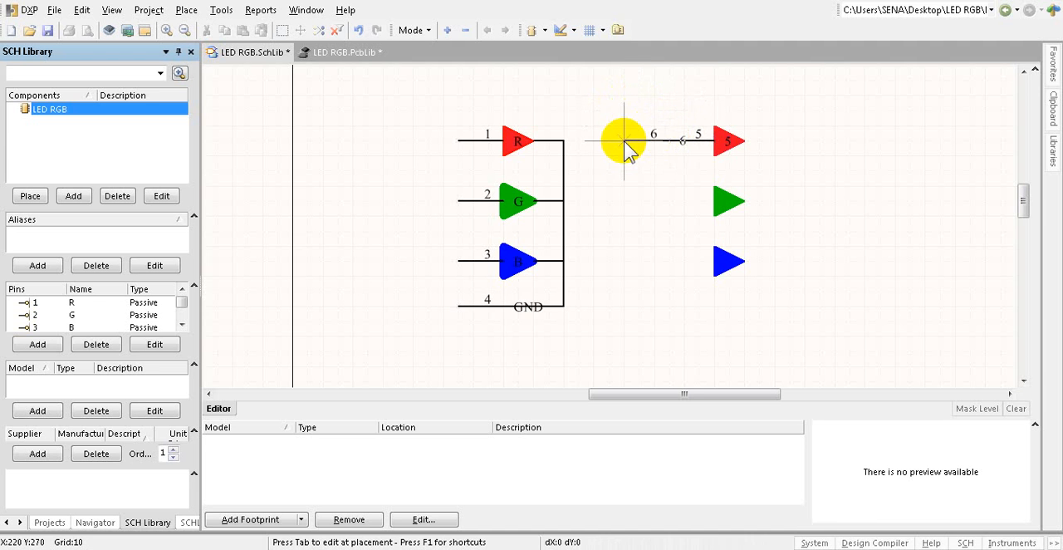
left_click(669, 201)
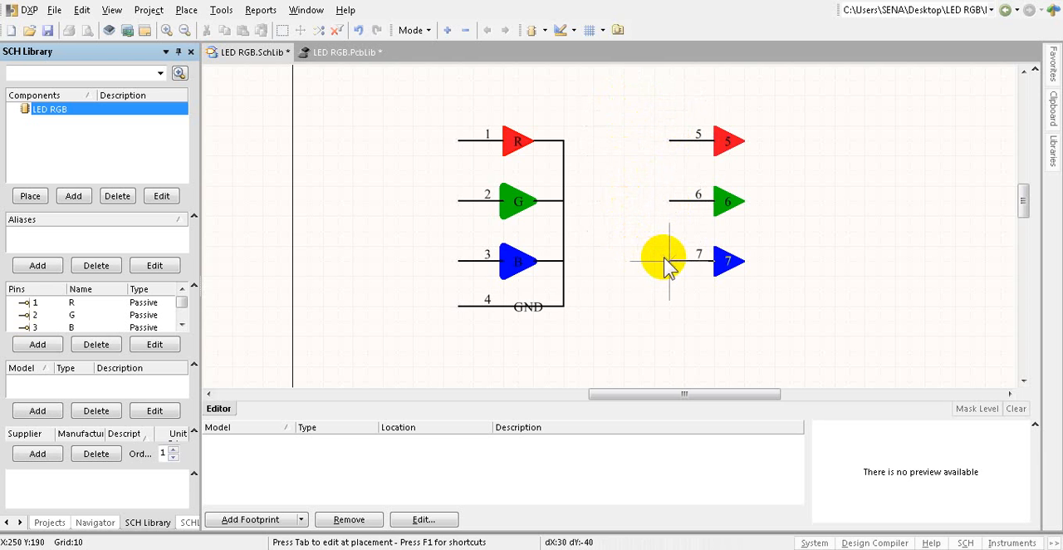
left_click(670, 261)
right_click(624, 294)
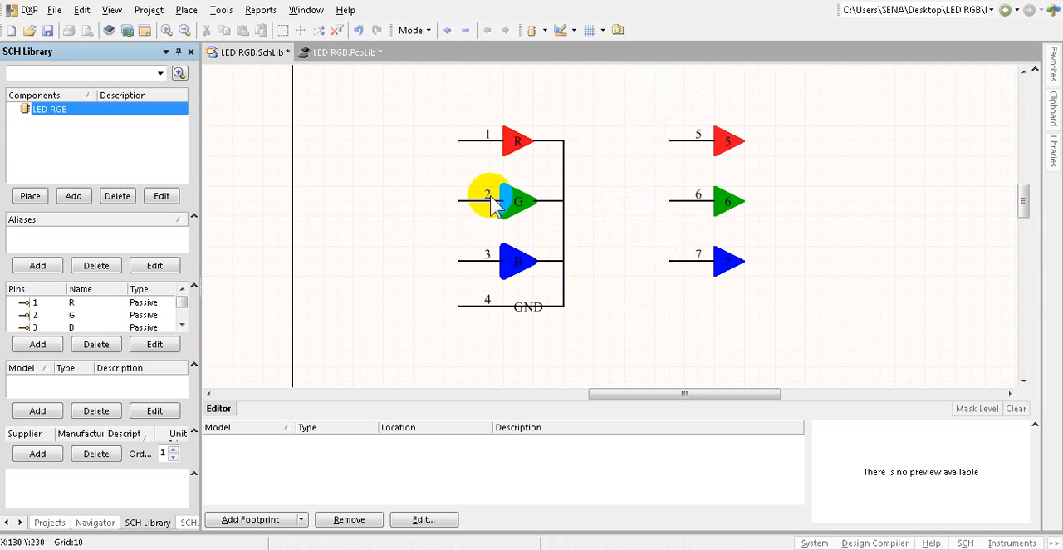
Step: Delete the entire old symbol with pins 1 to 4 and place a fourth new pin below the blue triangle's pin
left_click_drag(417, 96, 615, 374)
key("Delete")
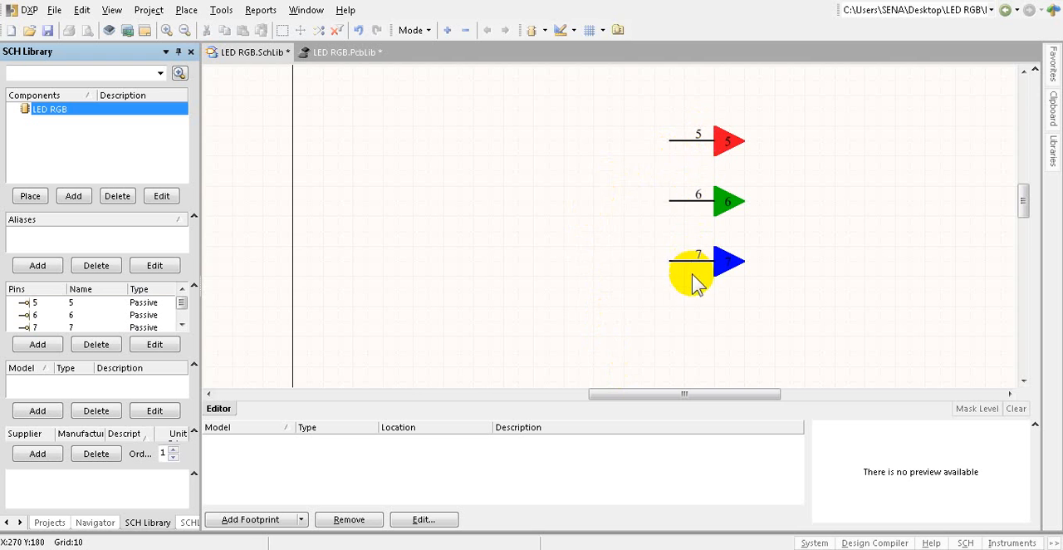
left_click(565, 33)
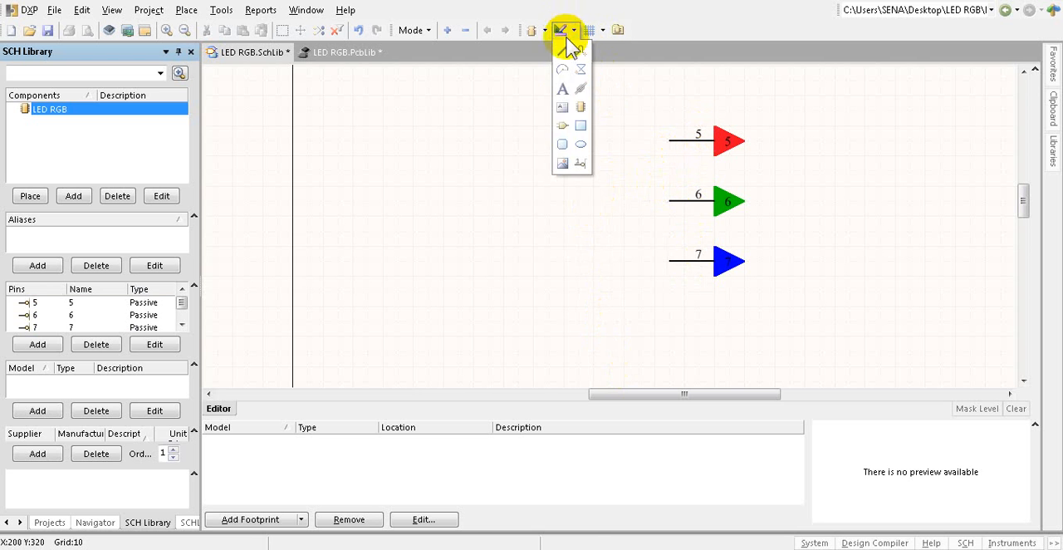
left_click(579, 161)
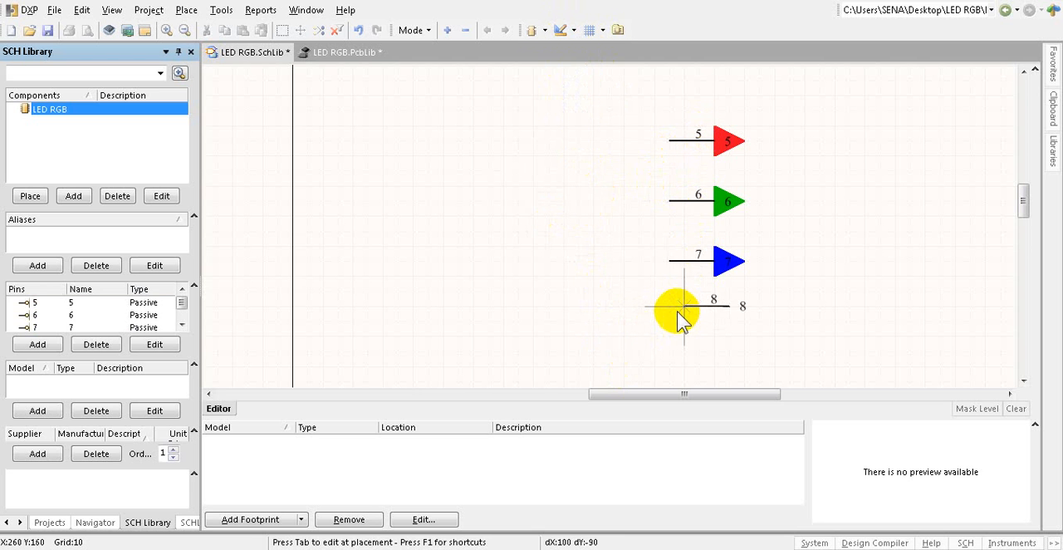
left_click(670, 305)
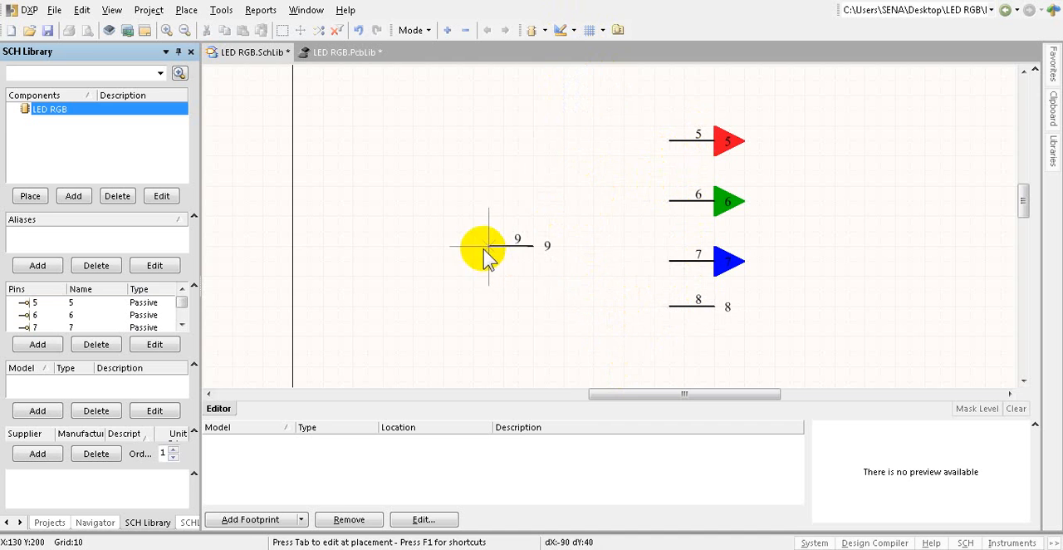
key("Escape")
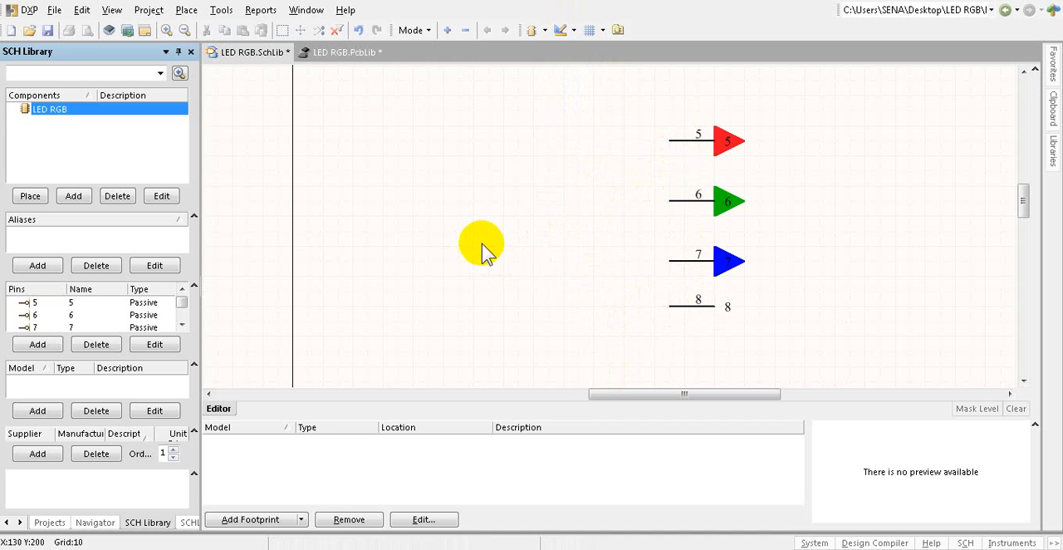
Step: Set the red triangle's pin display name to R and its designator to 1
double_click(698, 141)
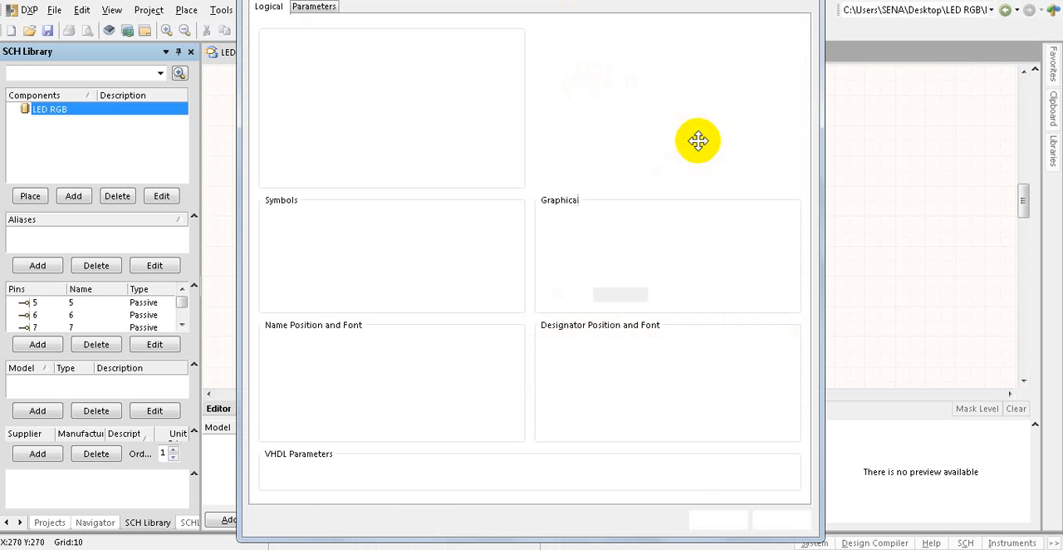
left_click(341, 49)
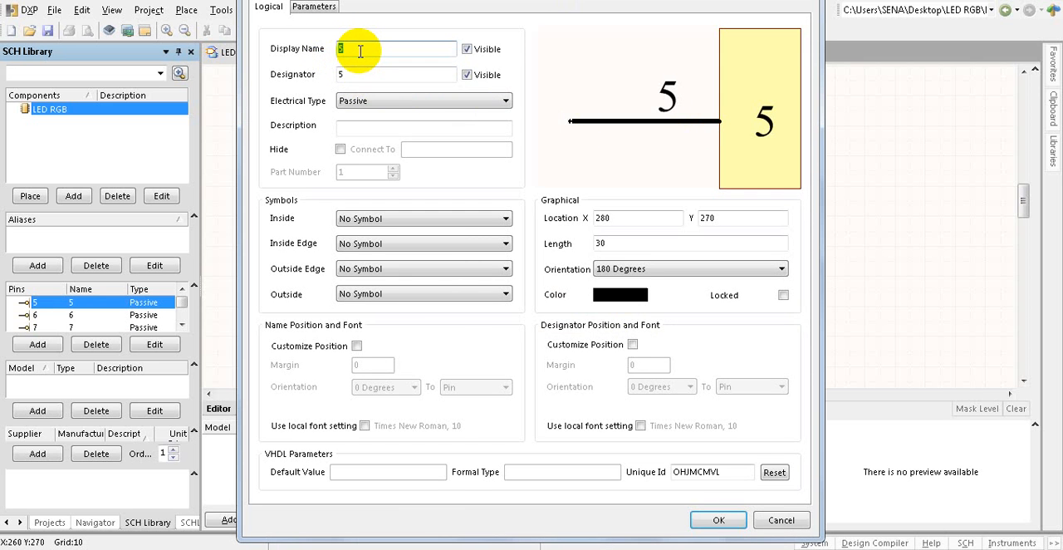
type("R")
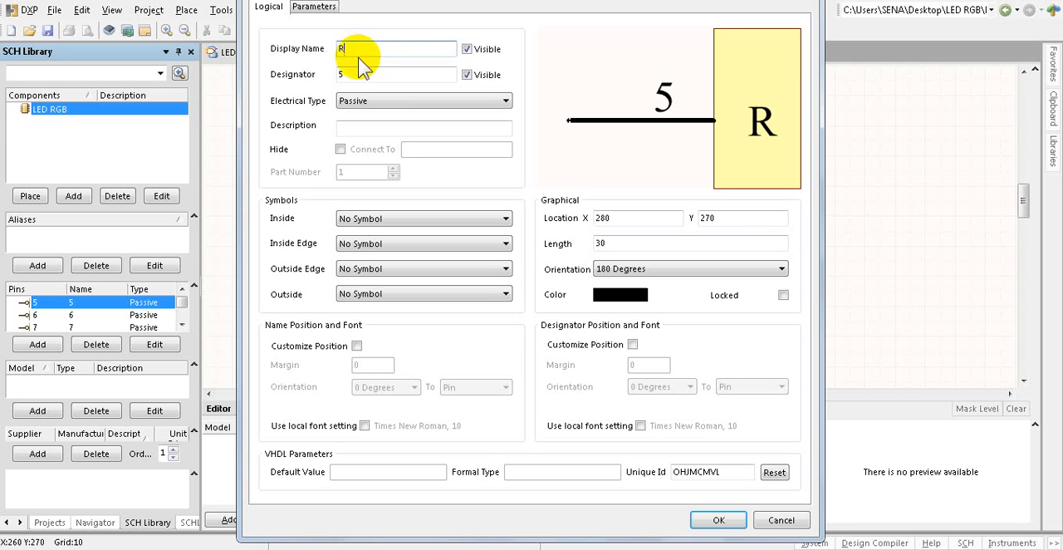
double_click(344, 74)
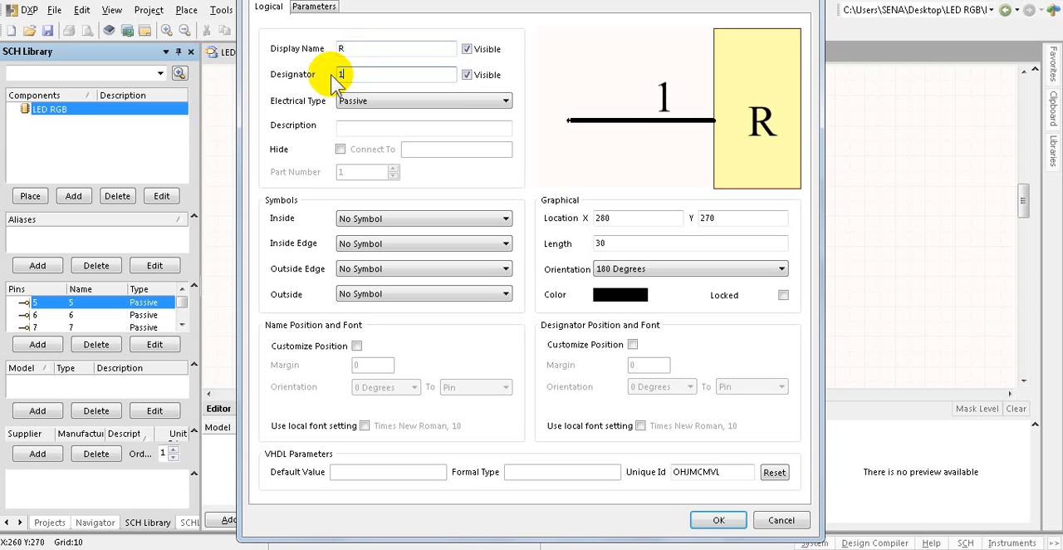
key("Return")
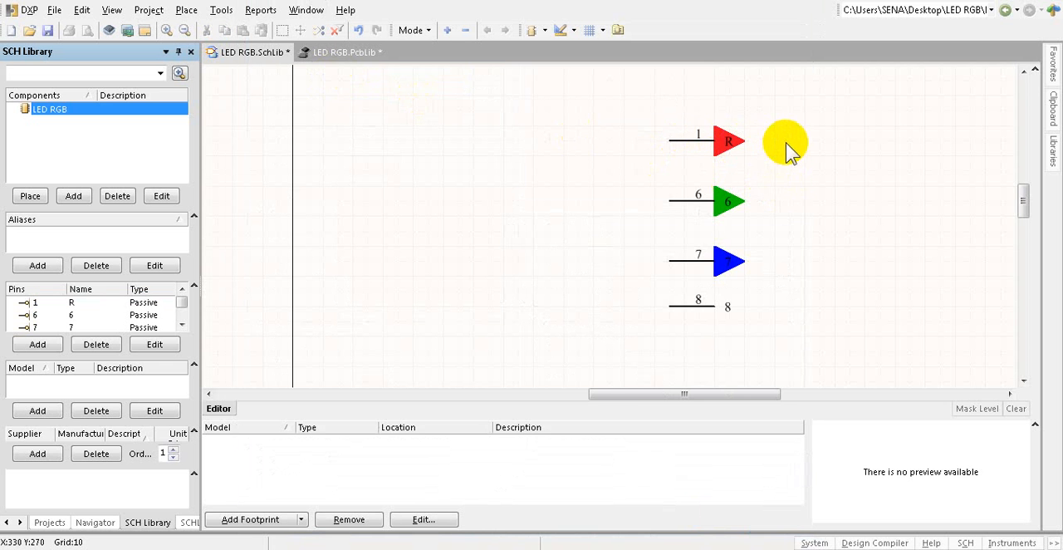
Step: Set the green triangle's pin display name to G and its designator to 2
scroll(797, 135, "up", 2, "ctrl")
scroll(797, 135, "up", 4, "ctrl")
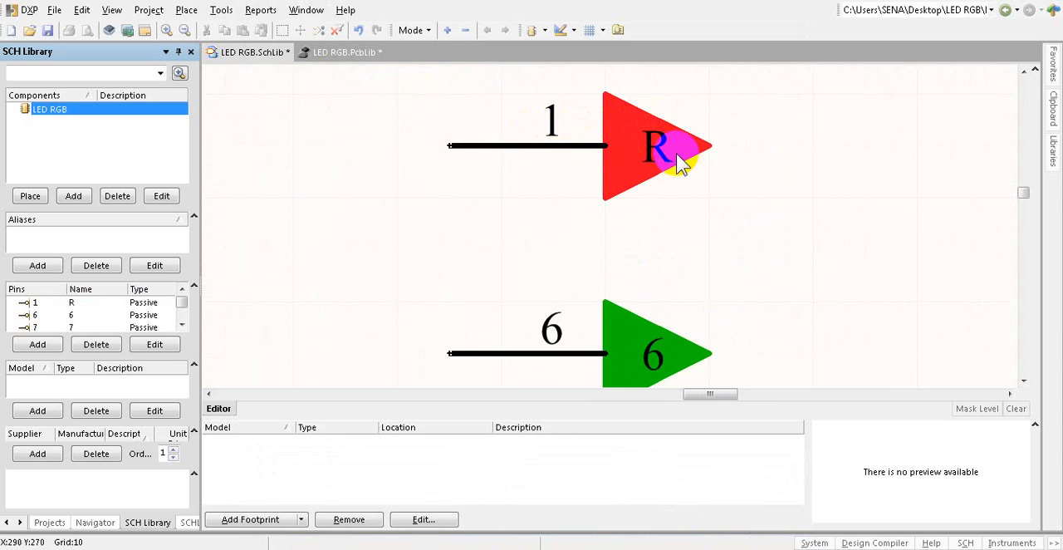
scroll(676, 161, "down", 2, "ctrl")
scroll(598, 280, "down", 1, "ctrl")
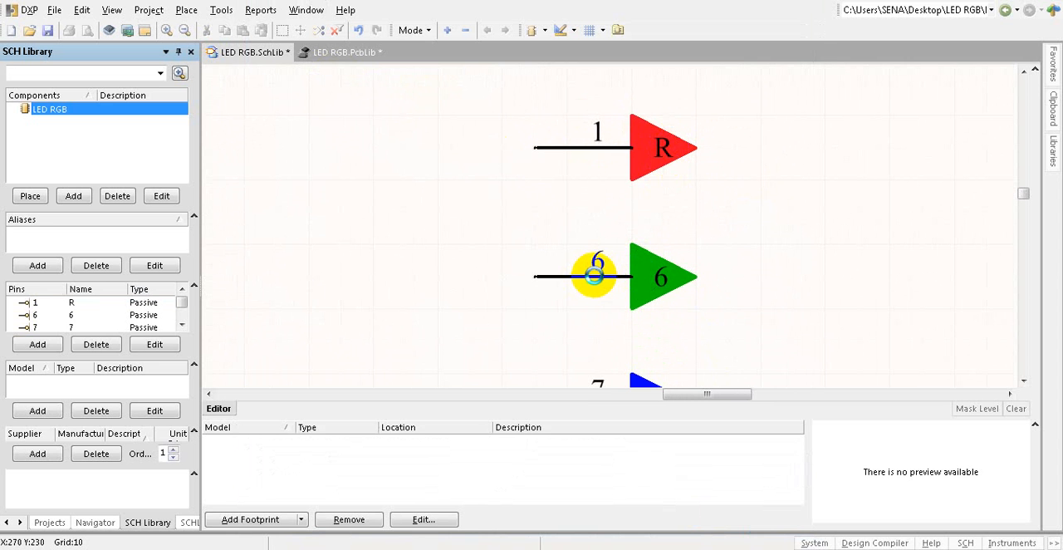
double_click(593, 277)
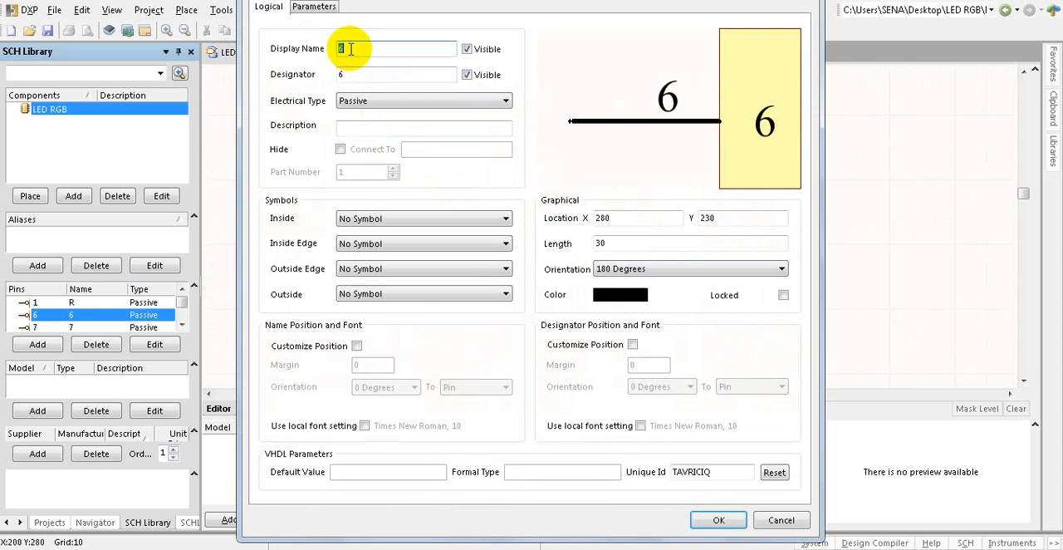
type("G")
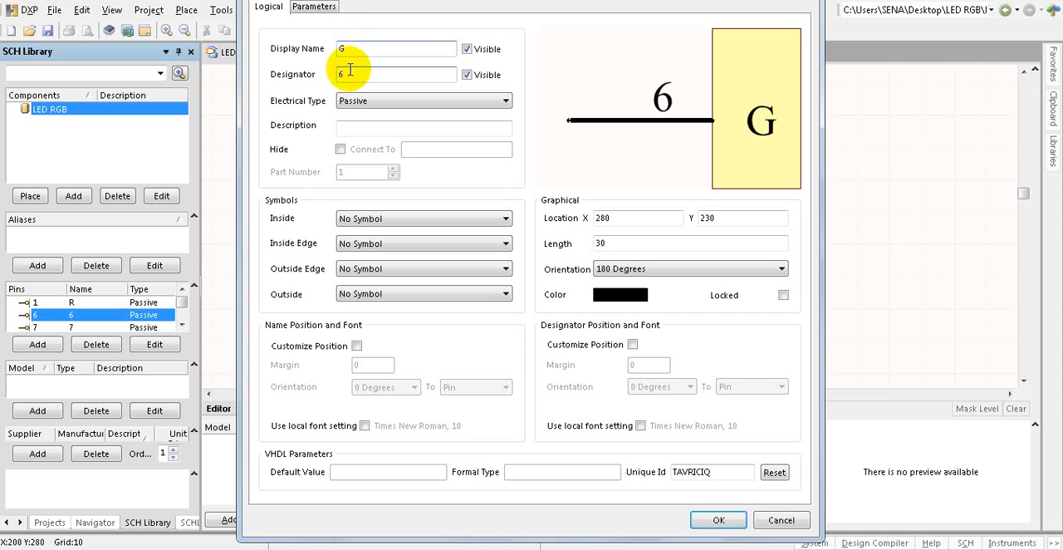
double_click(330, 74)
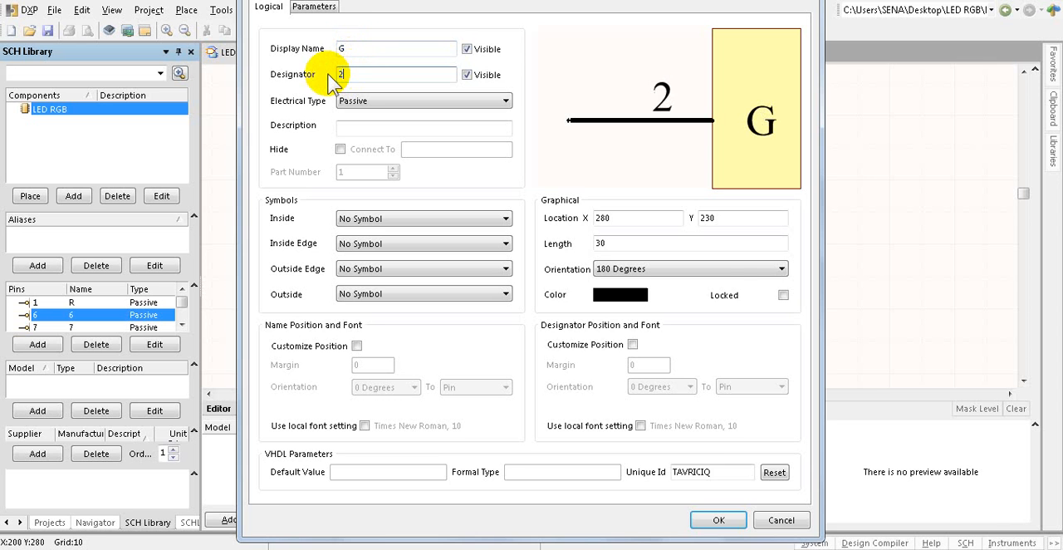
key("Return")
Step: Set the blue triangle's pin display name to B and its designator to 3
scroll(581, 195, "down", 3)
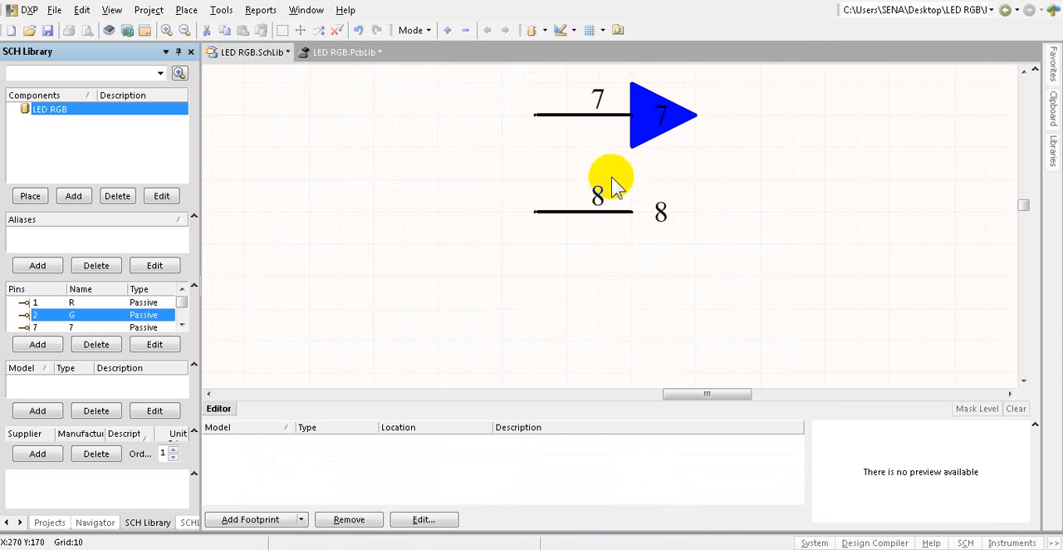
scroll(611, 177, "up", 1)
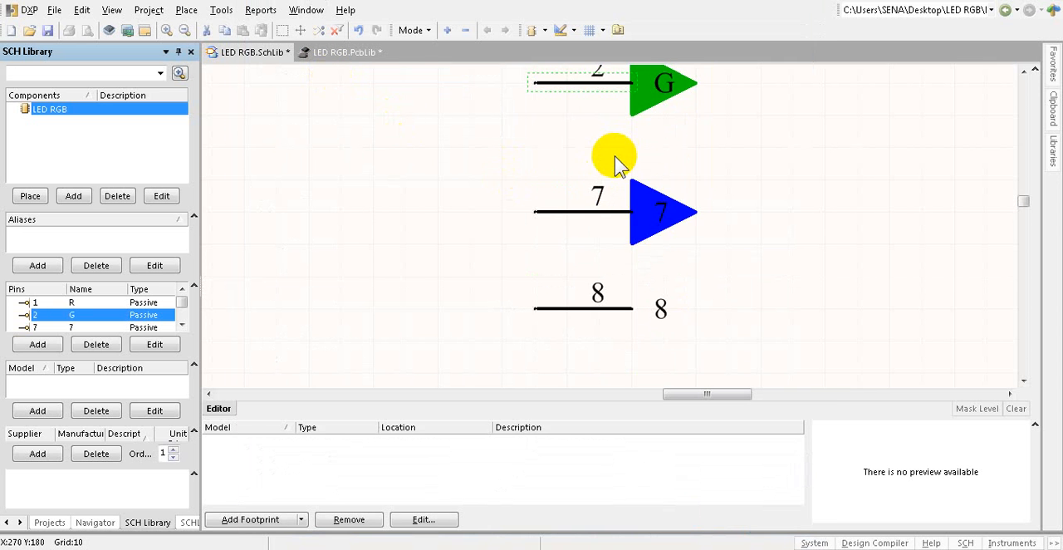
double_click(595, 210)
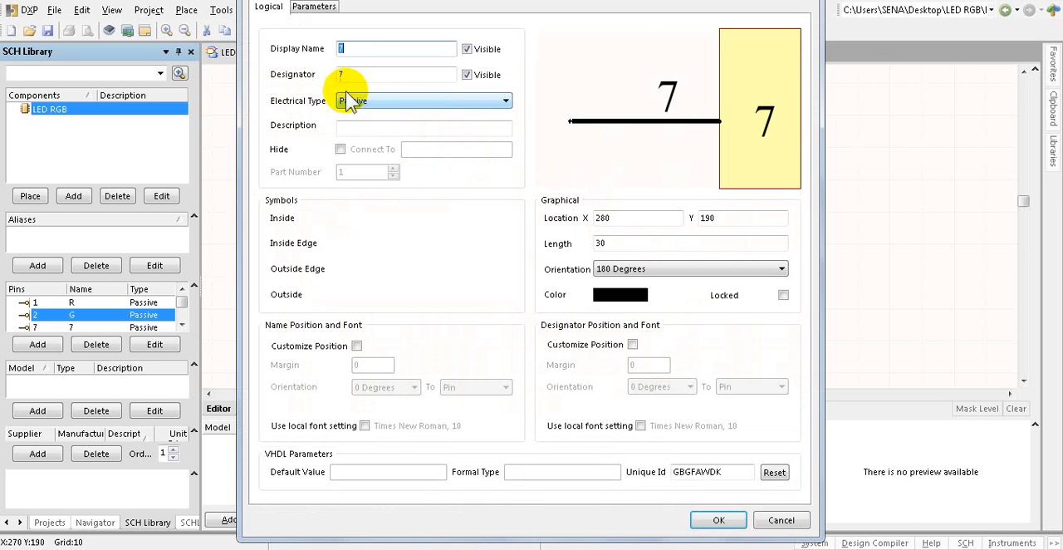
type("B")
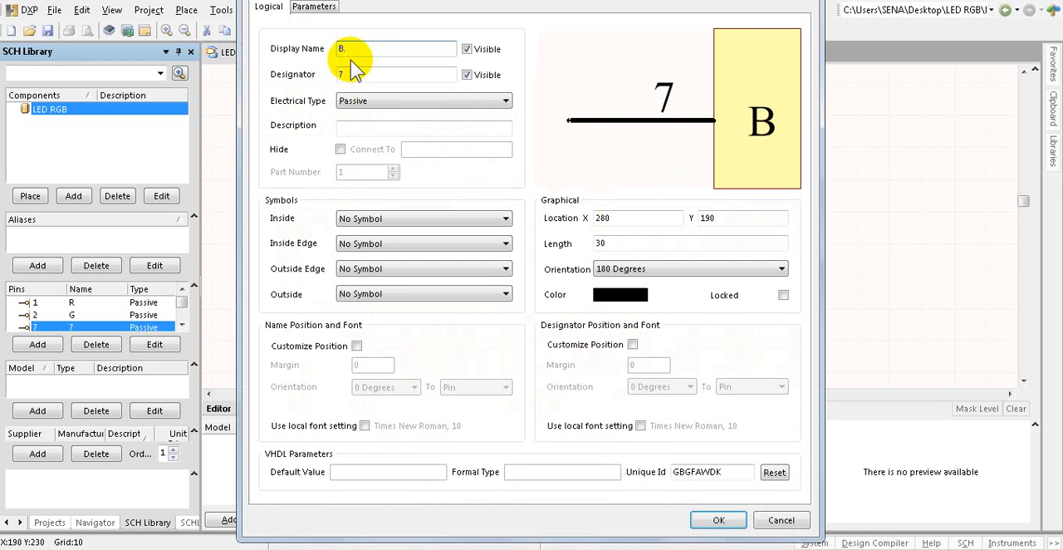
left_click(338, 73)
left_click_drag(338, 74, 328, 75)
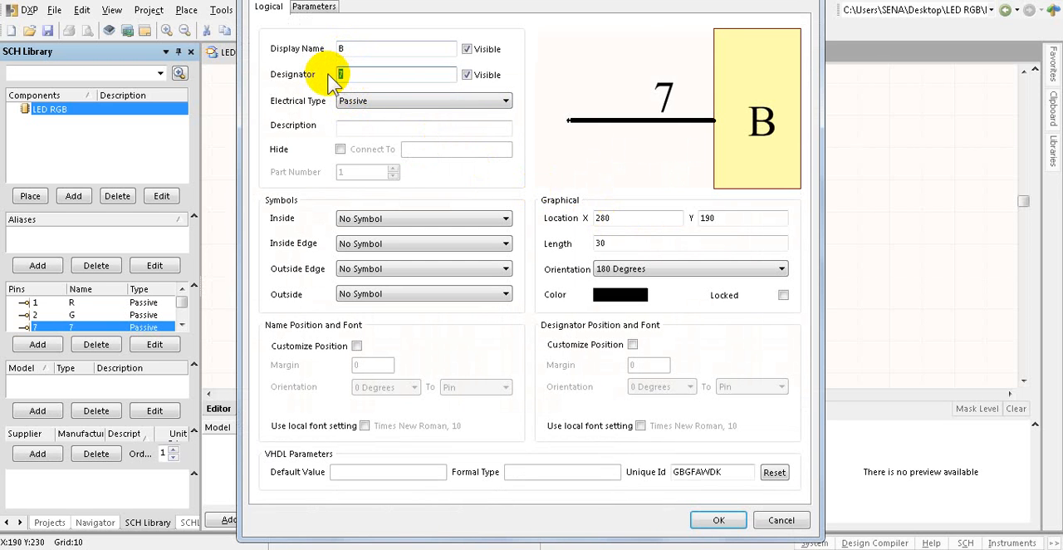
type("3")
key("Return")
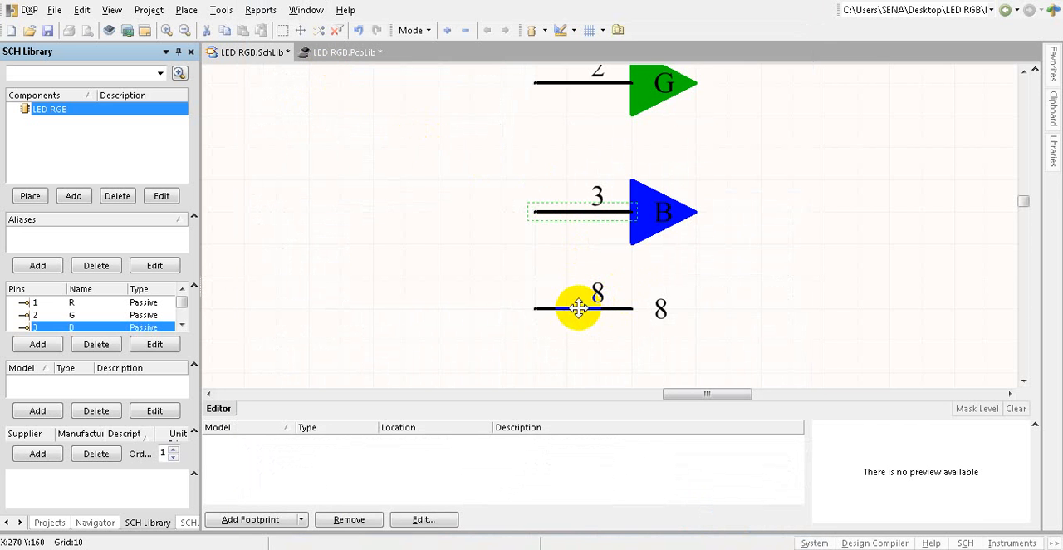
Step: Set the display name of the lowest pin, below the blue triangle, to GND and its designator to 4
double_click(584, 310)
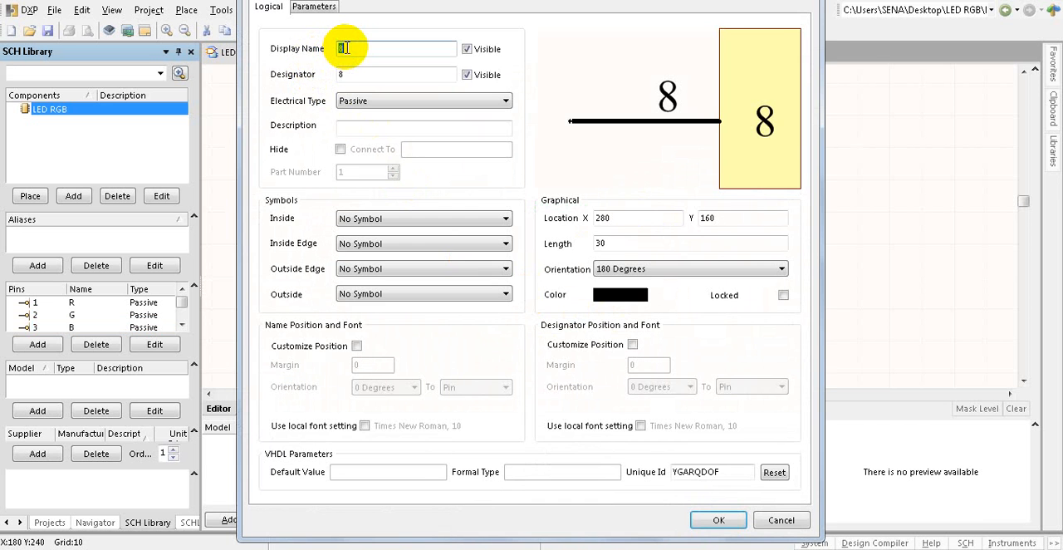
type("GN")
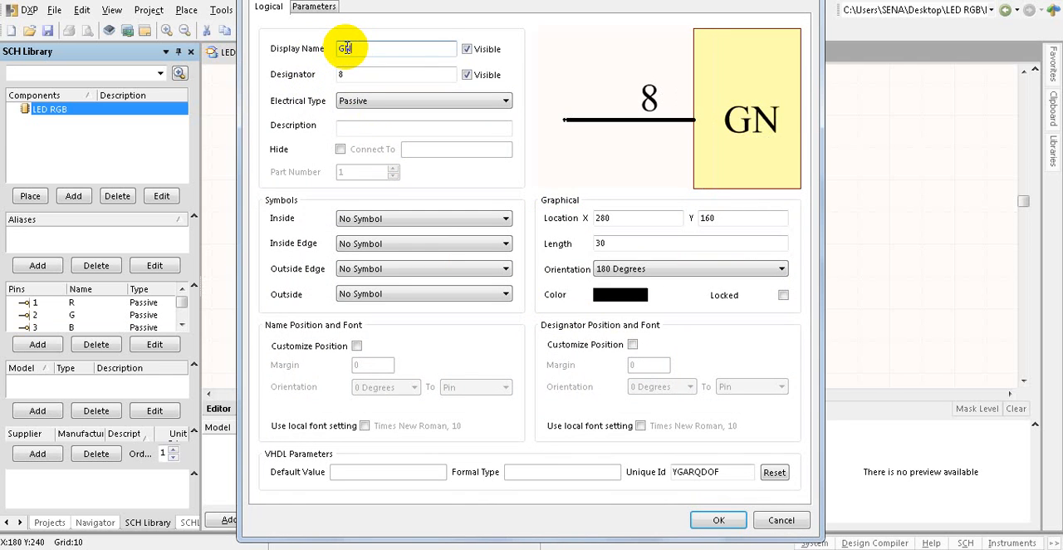
type("D")
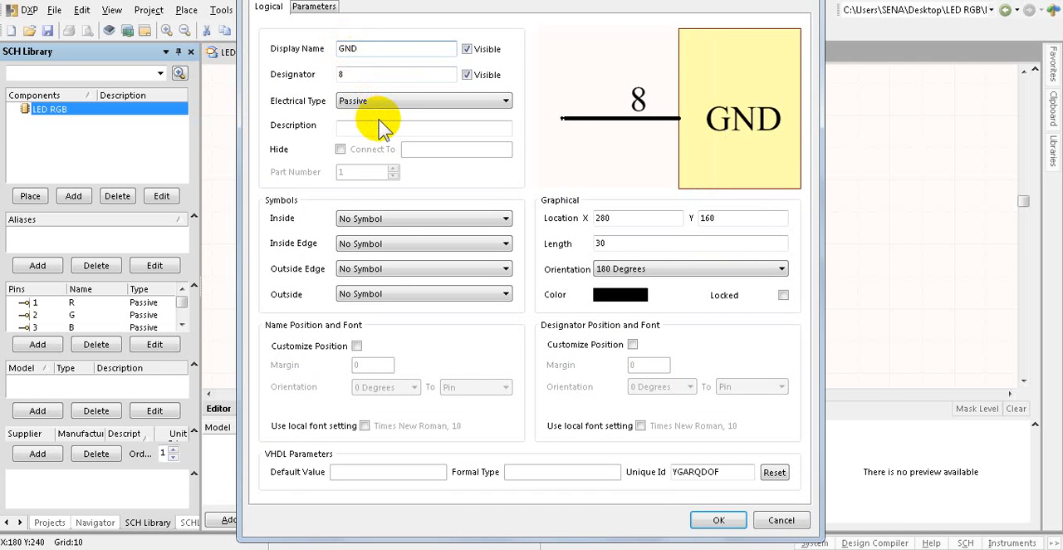
left_click(347, 74)
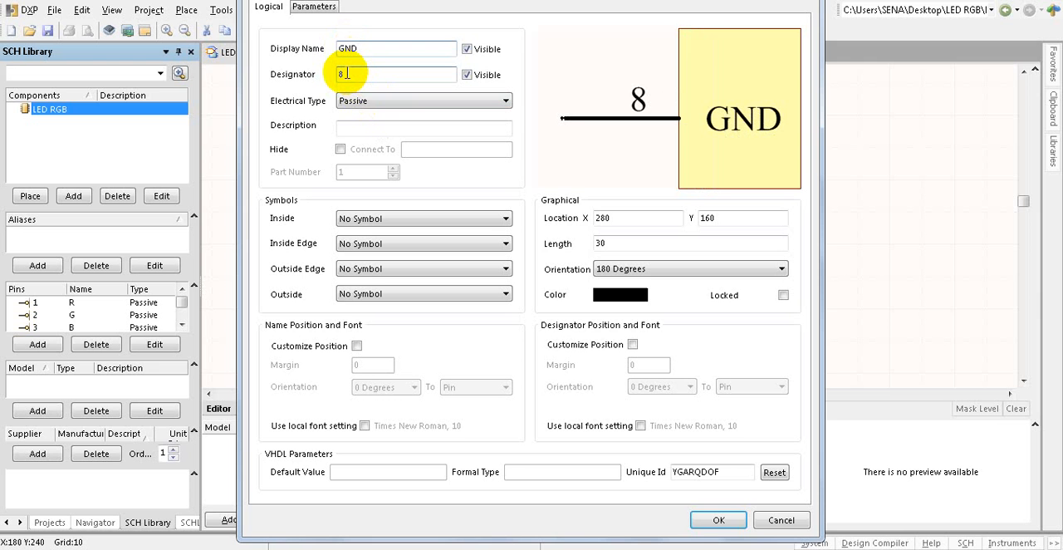
left_click_drag(344, 73, 336, 76)
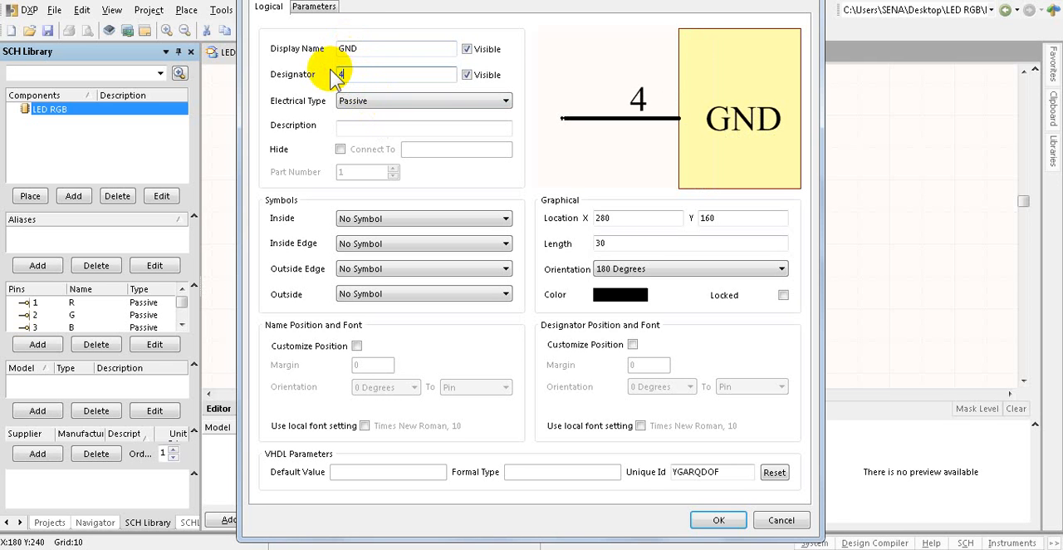
type("4")
key("Return")
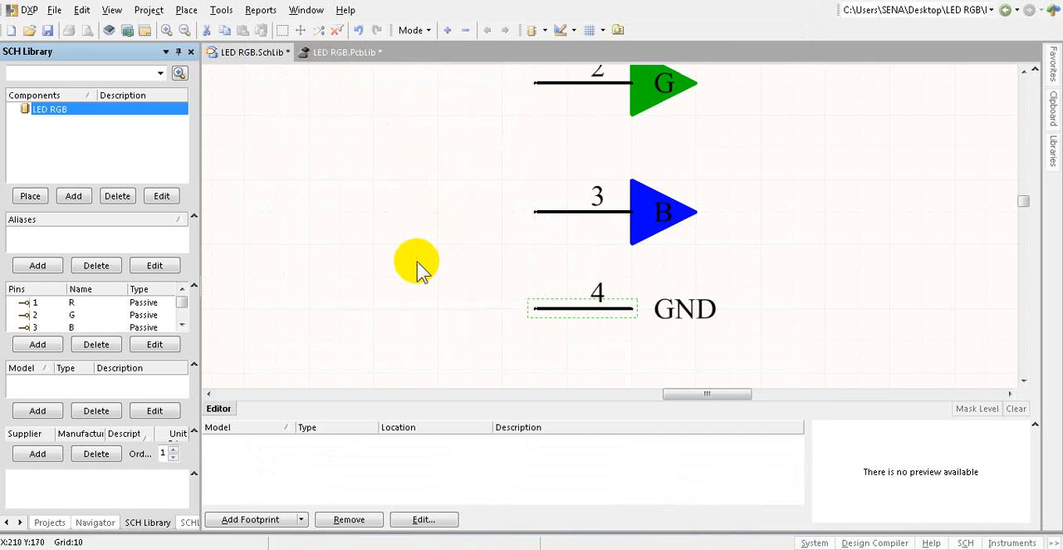
Step: Draw a line from the red triangle's tip, 20 units outward, 110 units down and back to the inner end of pin 4
scroll(419, 264, "down", 3, "ctrl")
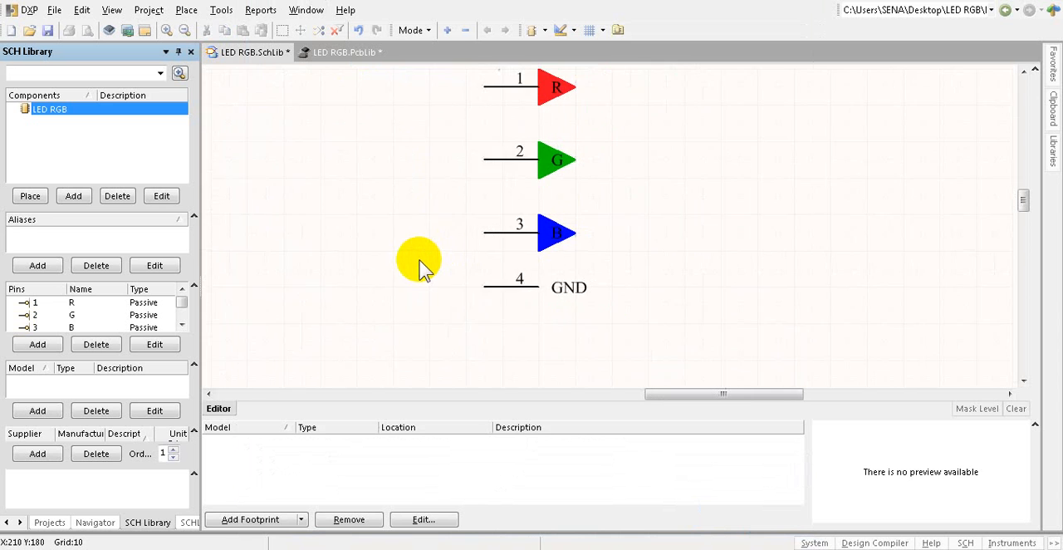
left_click(572, 31)
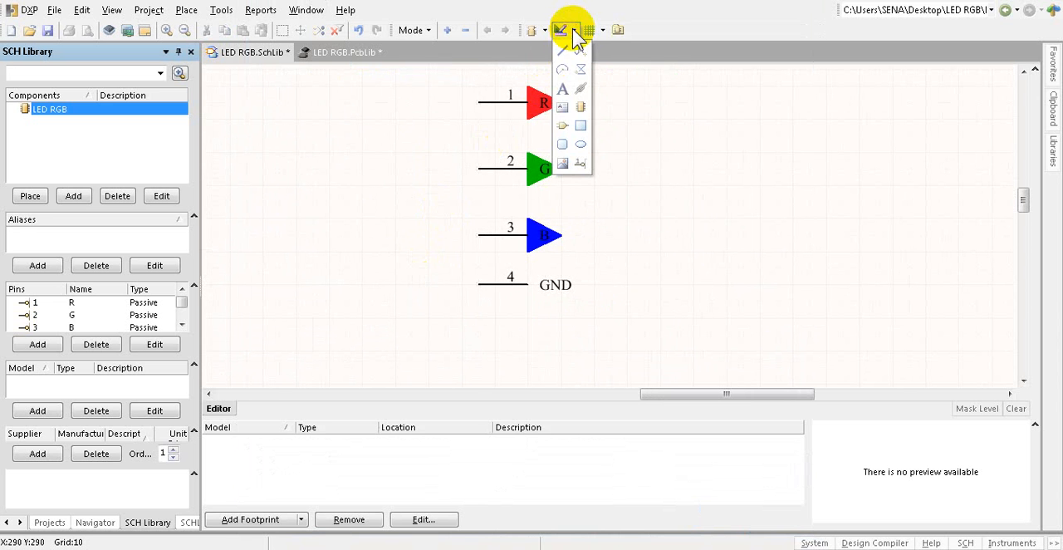
left_click(563, 52)
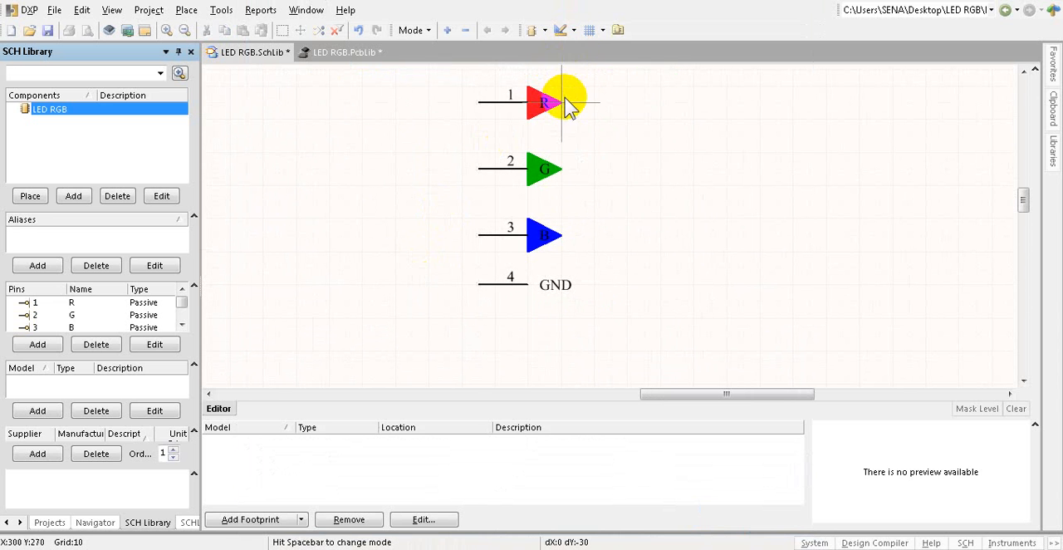
left_click(563, 102)
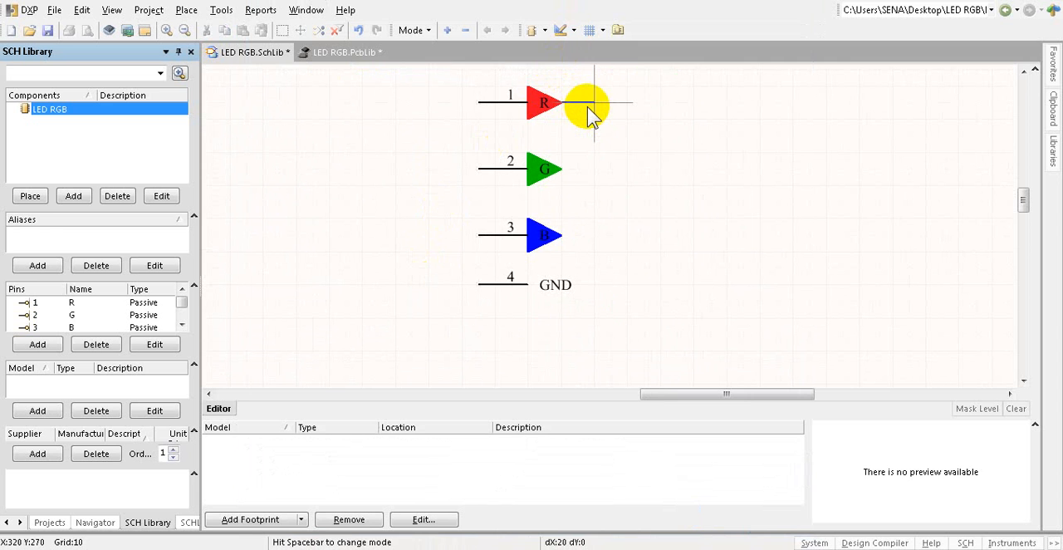
left_click(589, 106)
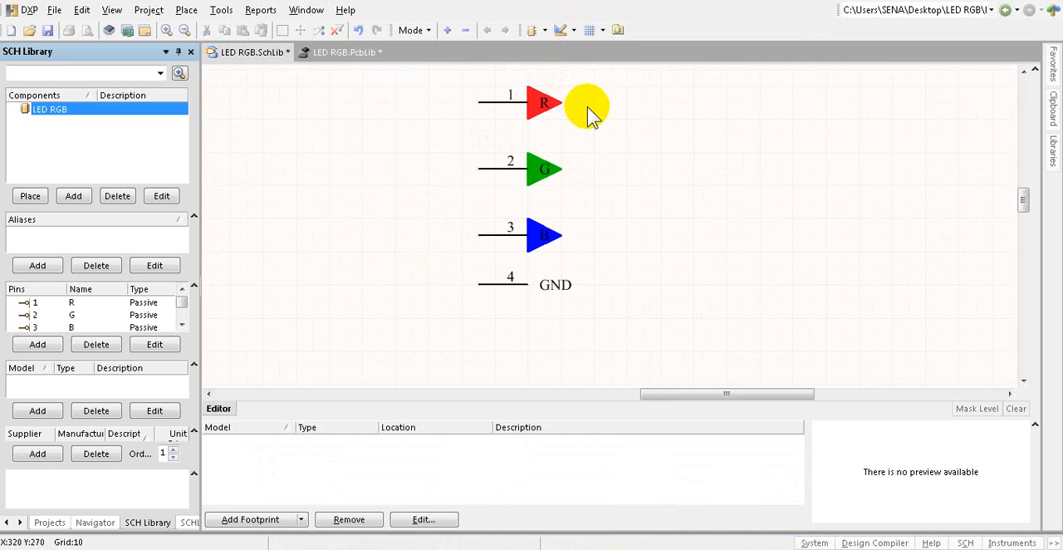
left_click(594, 285)
left_click(529, 284)
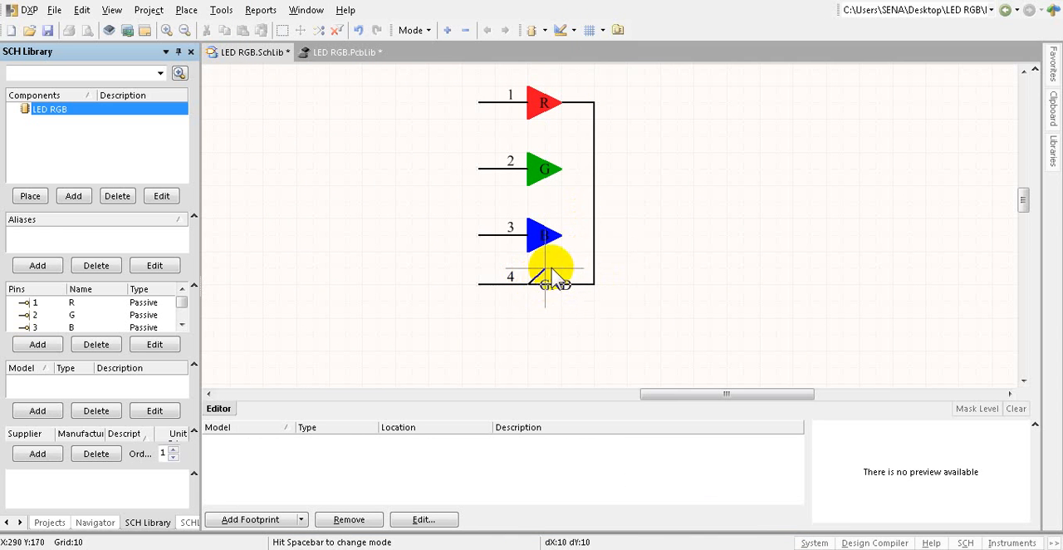
right_click(562, 258)
Step: Draw 20-unit horizontal lines connecting the tips of the blue and green triangles to the vertical common line
left_click(563, 246)
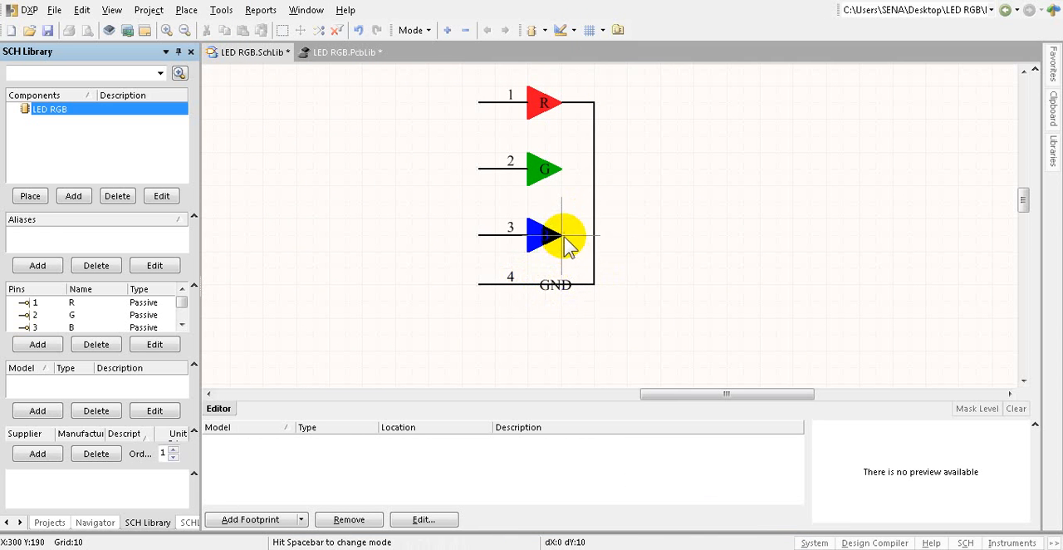
left_click(592, 237)
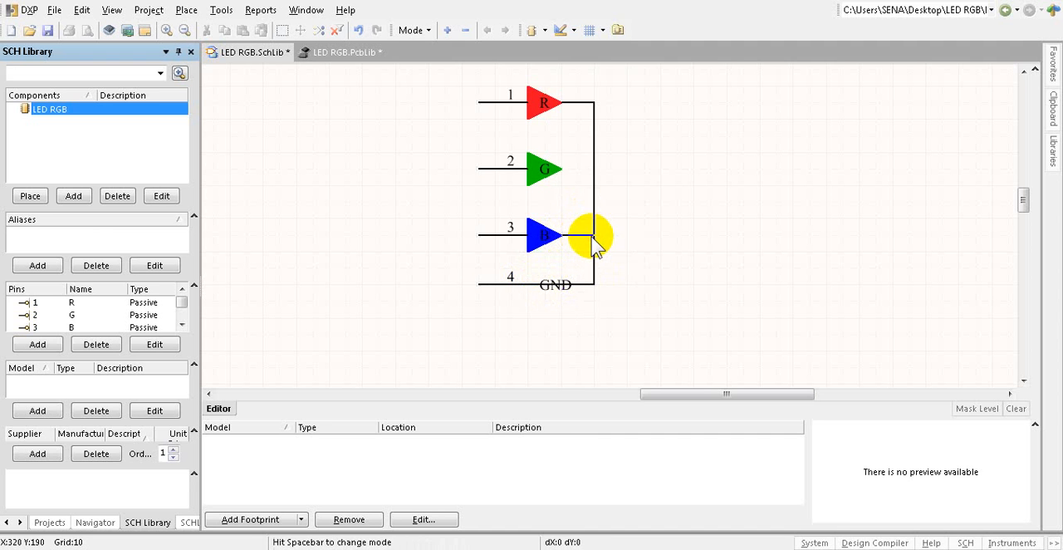
right_click(567, 174)
left_click(567, 175)
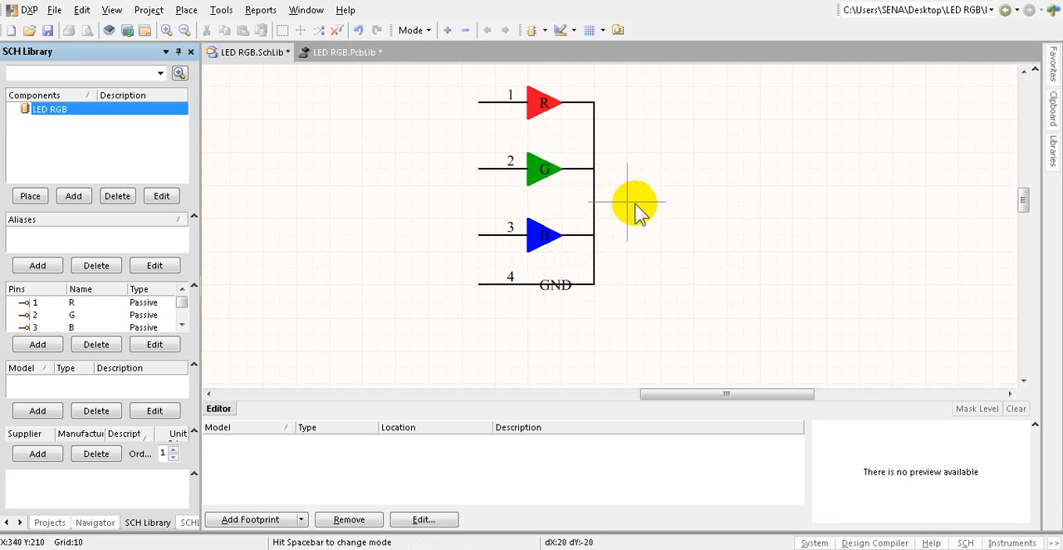
right_click(658, 185)
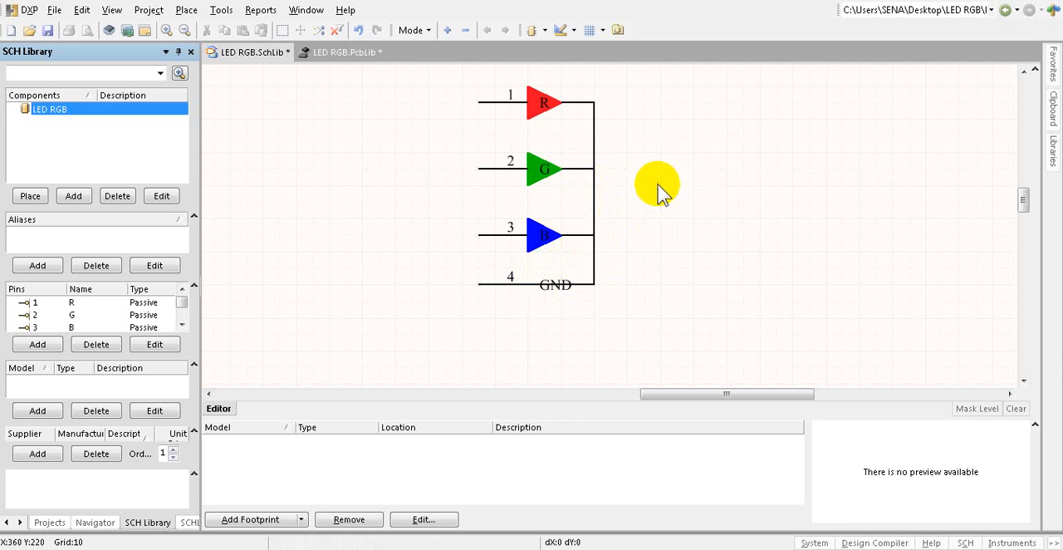
scroll(702, 185, "down", 3, "ctrl")
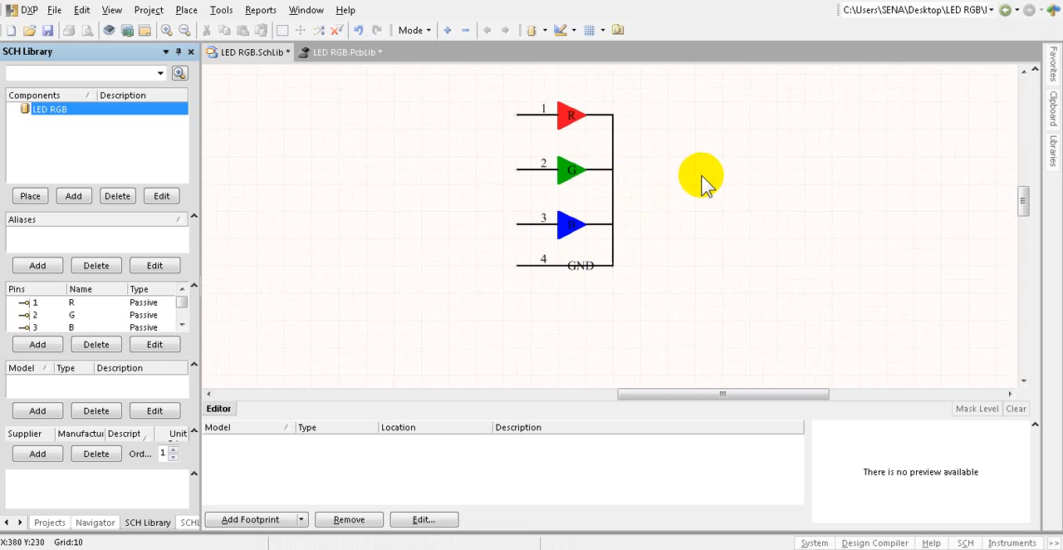
scroll(603, 133, "up", 3, "ctrl")
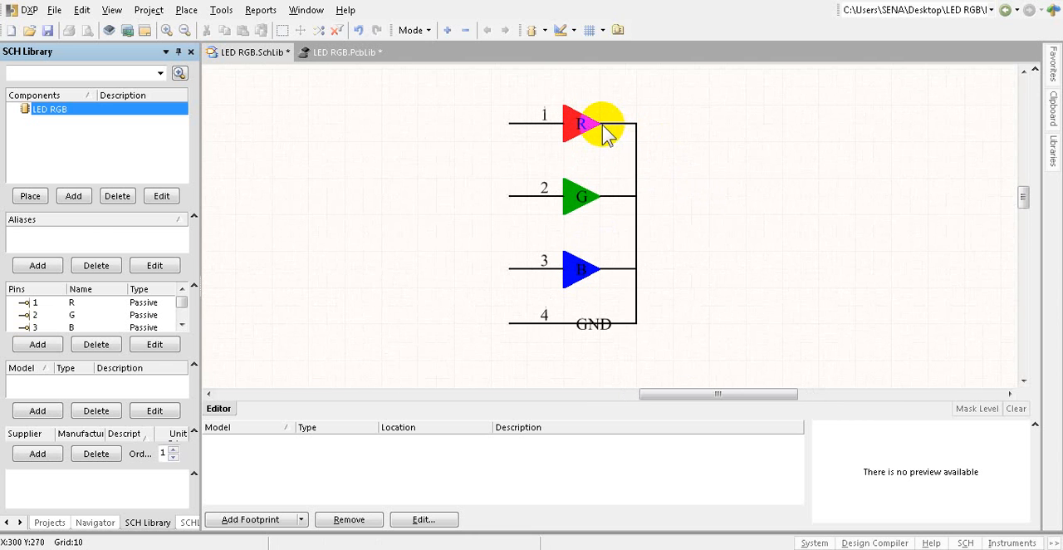
left_click(592, 322)
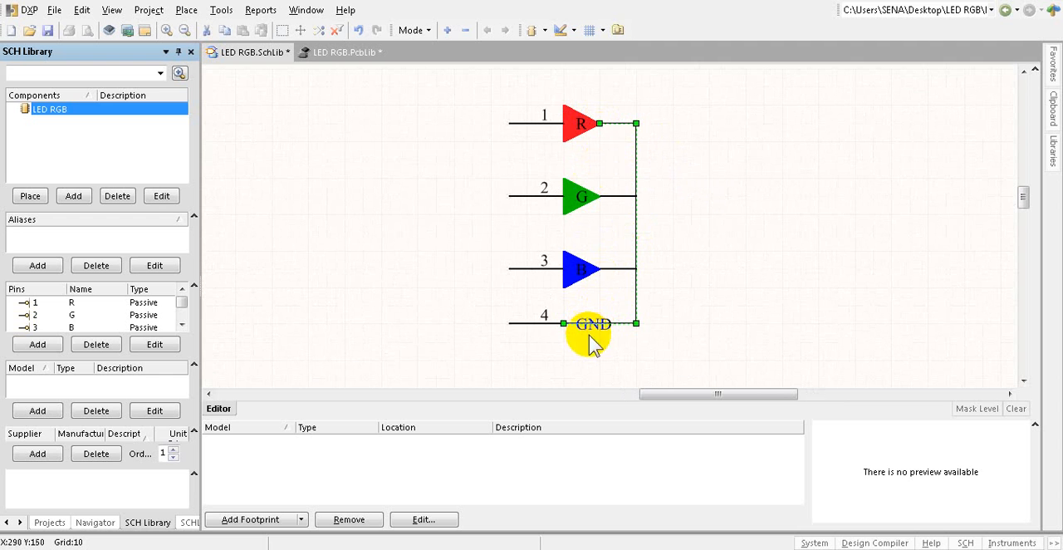
left_click(705, 273)
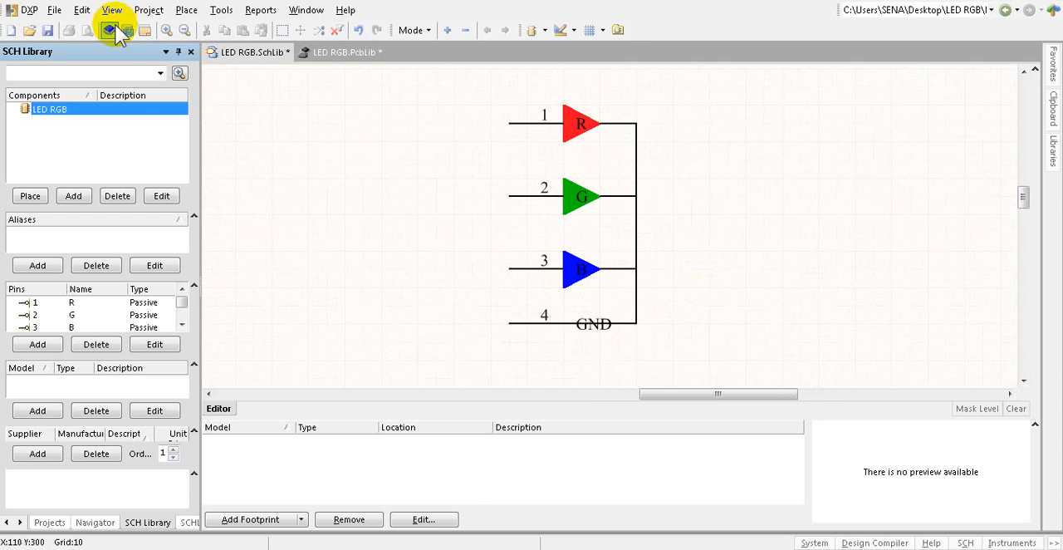
Step: Save all documents and open LED RGB.PcbLib from the PROYECTO BLINK project
left_click(54, 10)
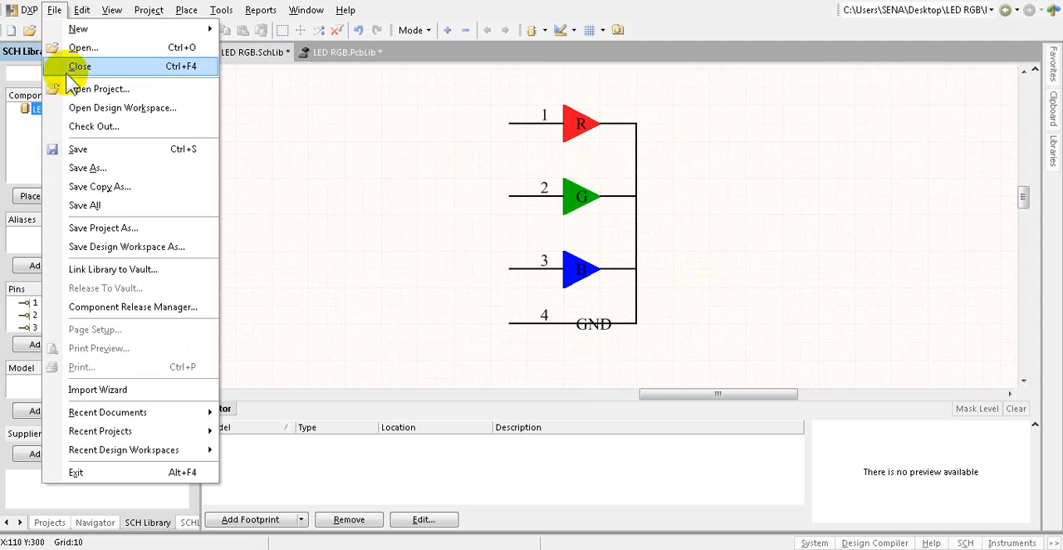
left_click(93, 208)
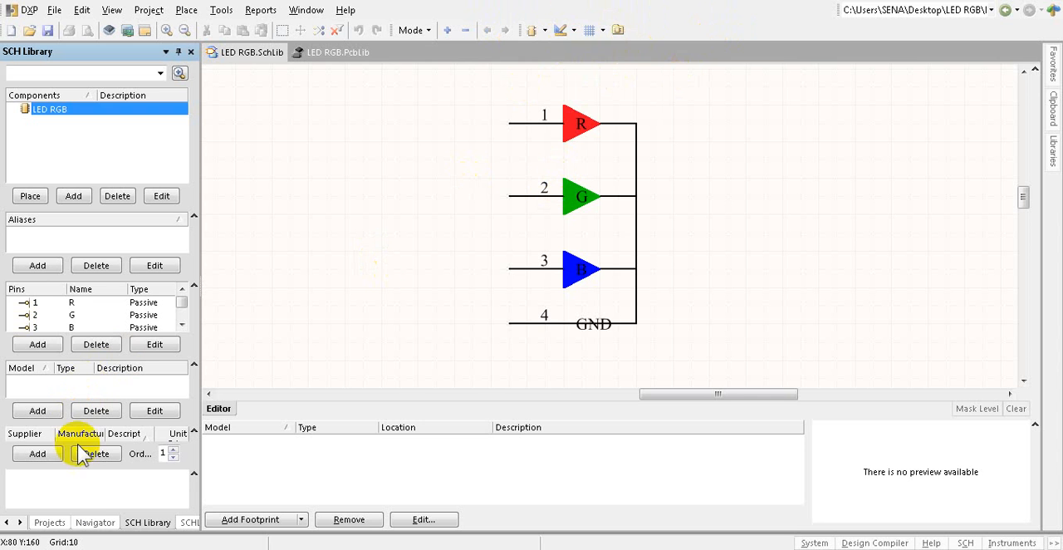
left_click(50, 523)
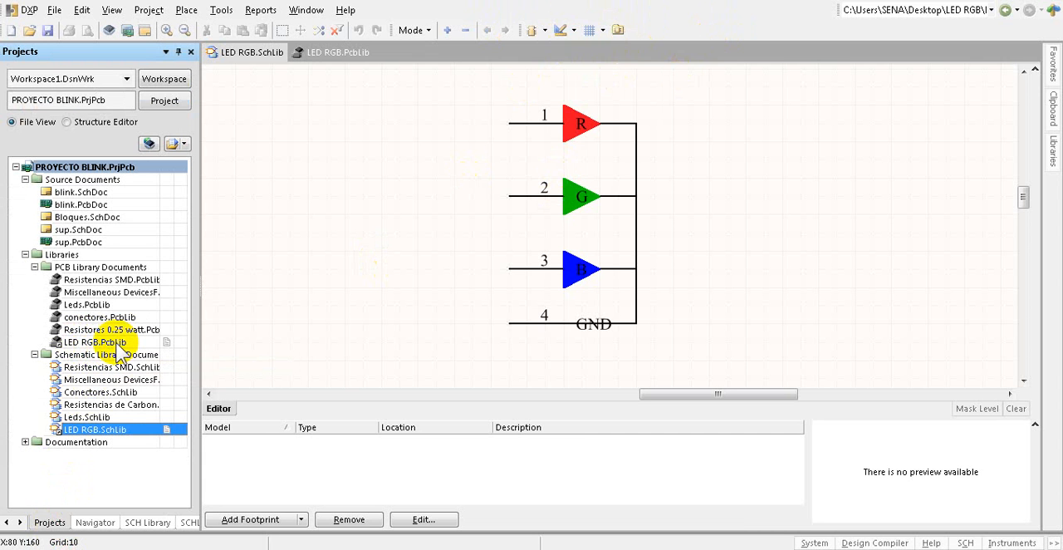
left_click(98, 343)
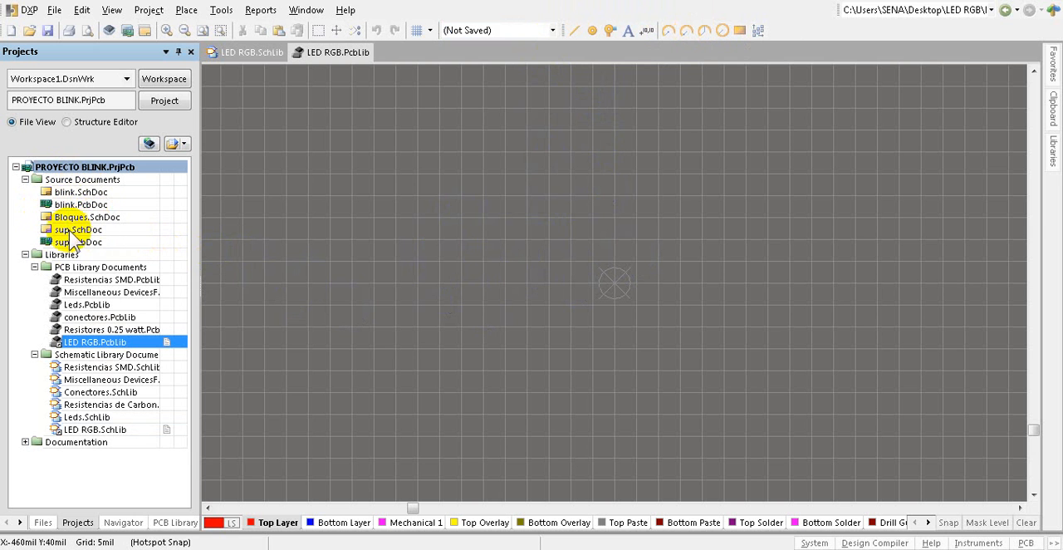
Step: Add a new PCB document to the PROYECTO BLINK project
right_click(82, 167)
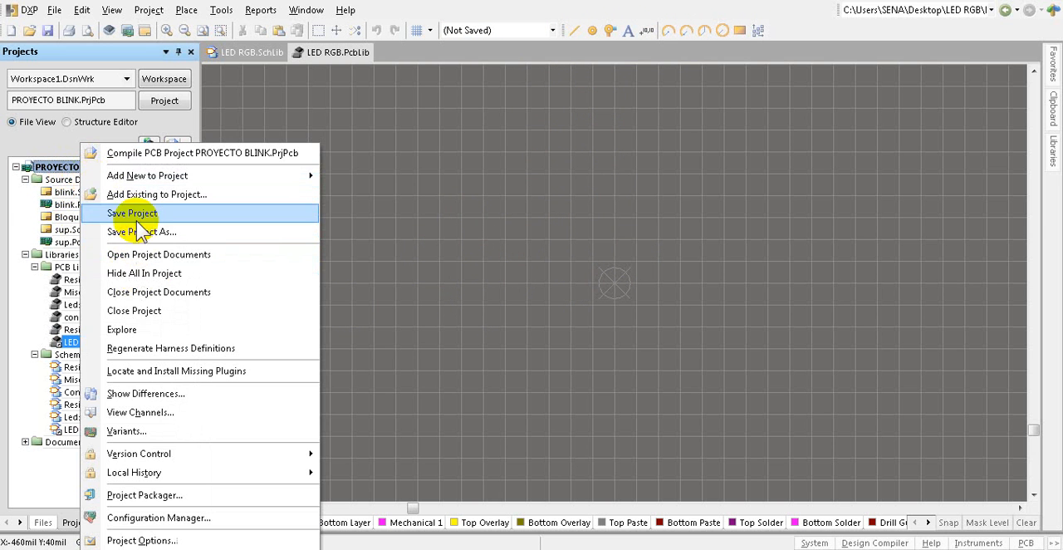
mouse_move(181, 177)
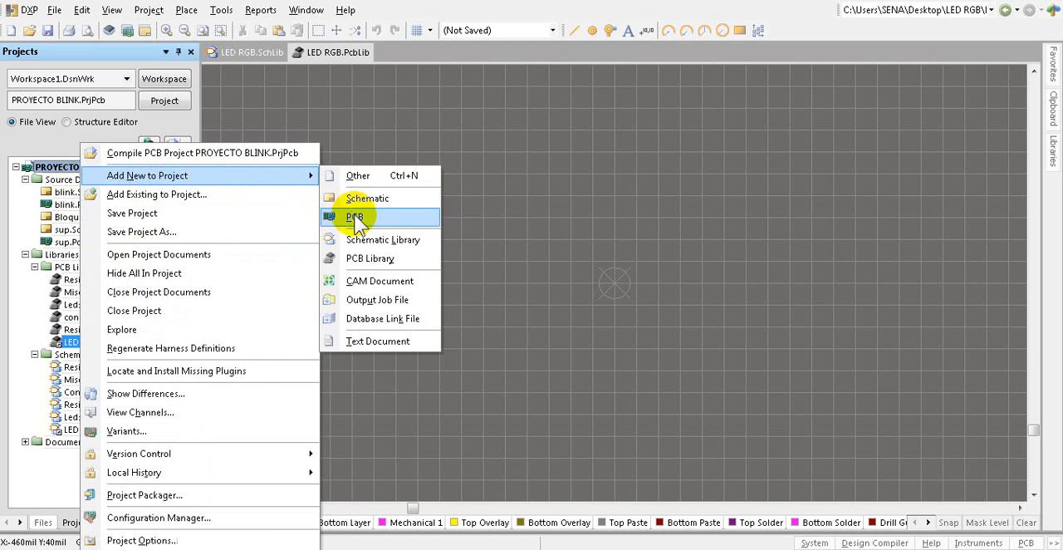
left_click(355, 218)
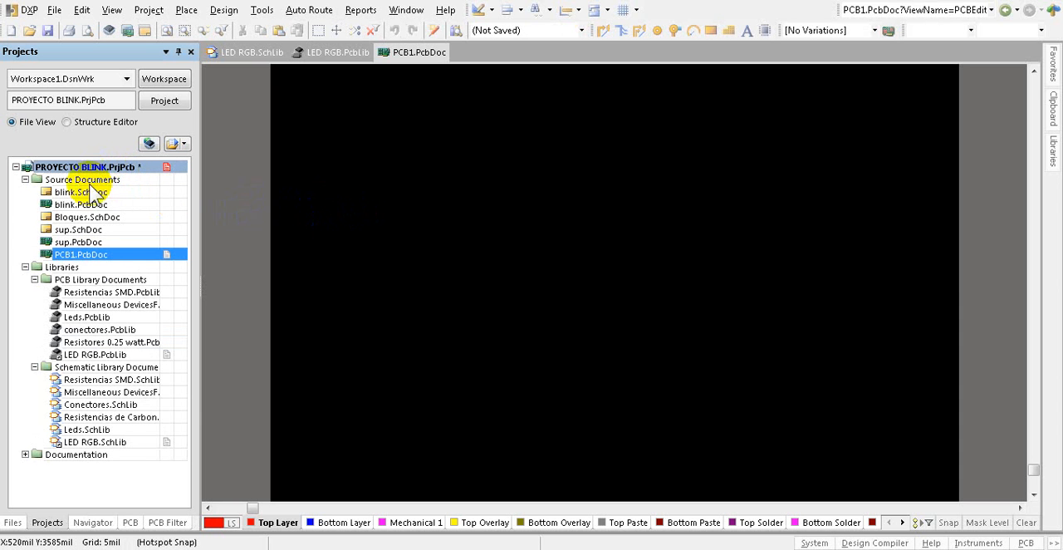
Step: Save all documents, storing the new PCB document as AYUDA in the project's PCB folder
left_click(51, 10)
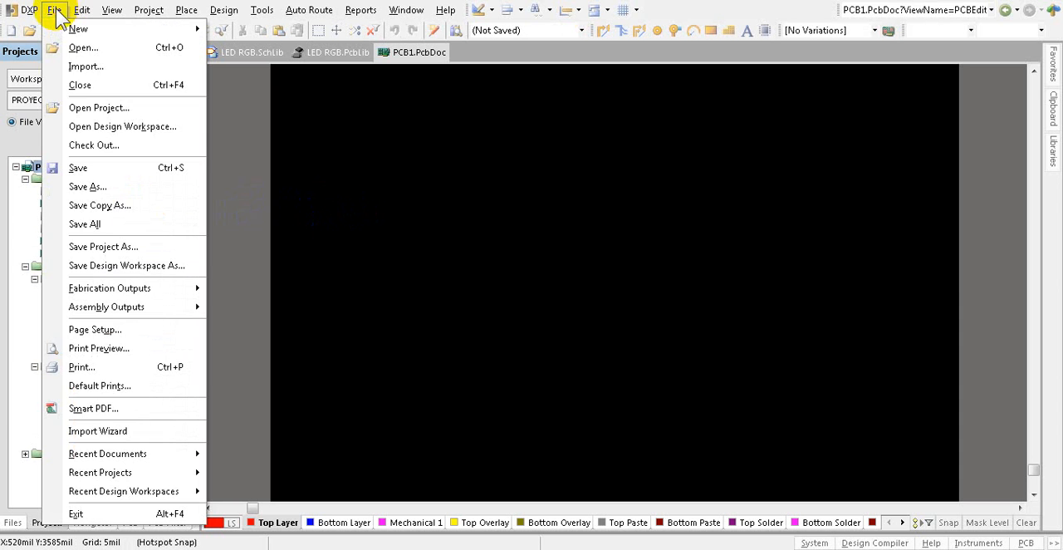
left_click(92, 225)
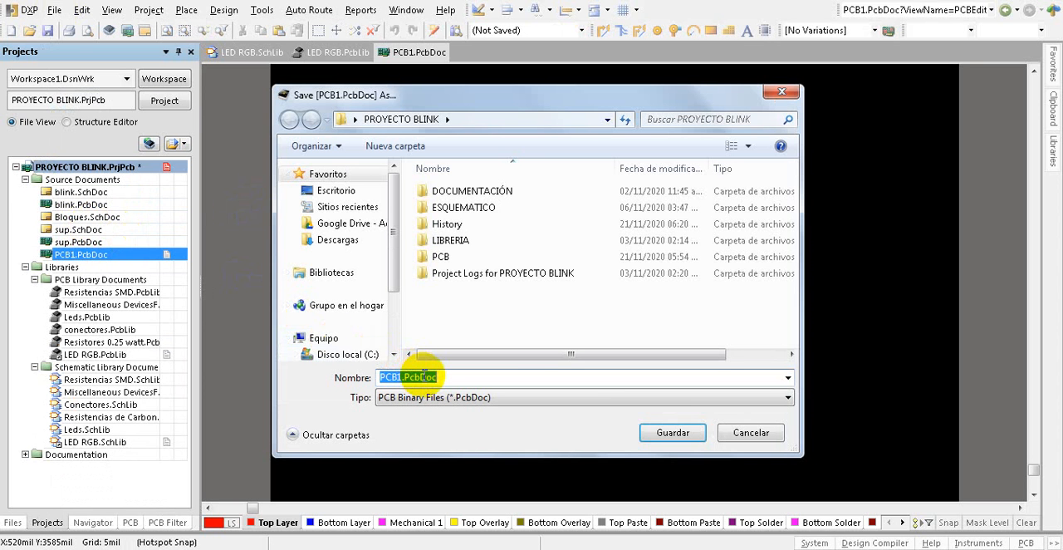
type("AYUDA")
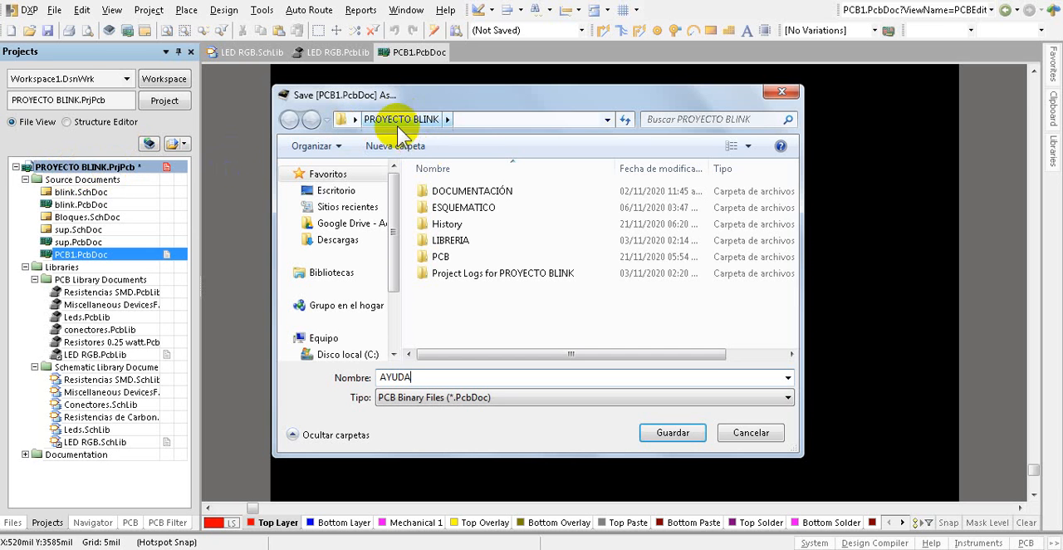
left_click(450, 259)
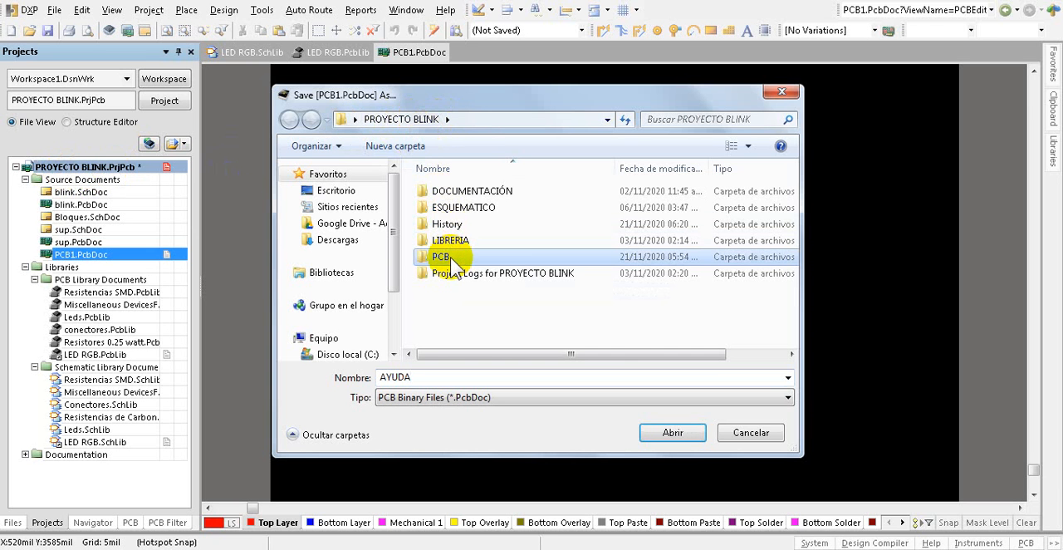
left_click(677, 435)
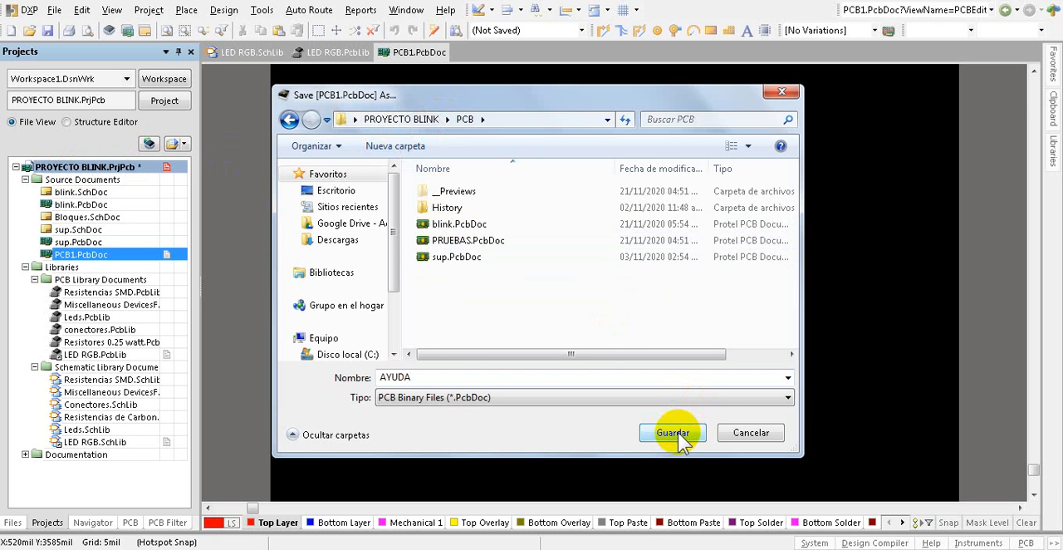
left_click(673, 433)
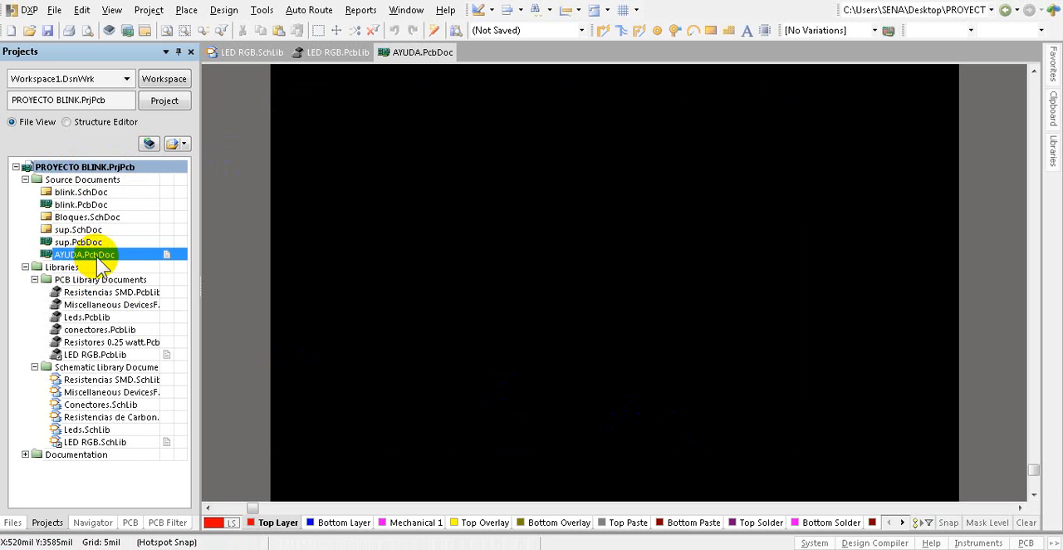
Step: Set the origin near the centre of the AYUDA board, make Top Overlay the active layer and start placing a pad
left_click(344, 249)
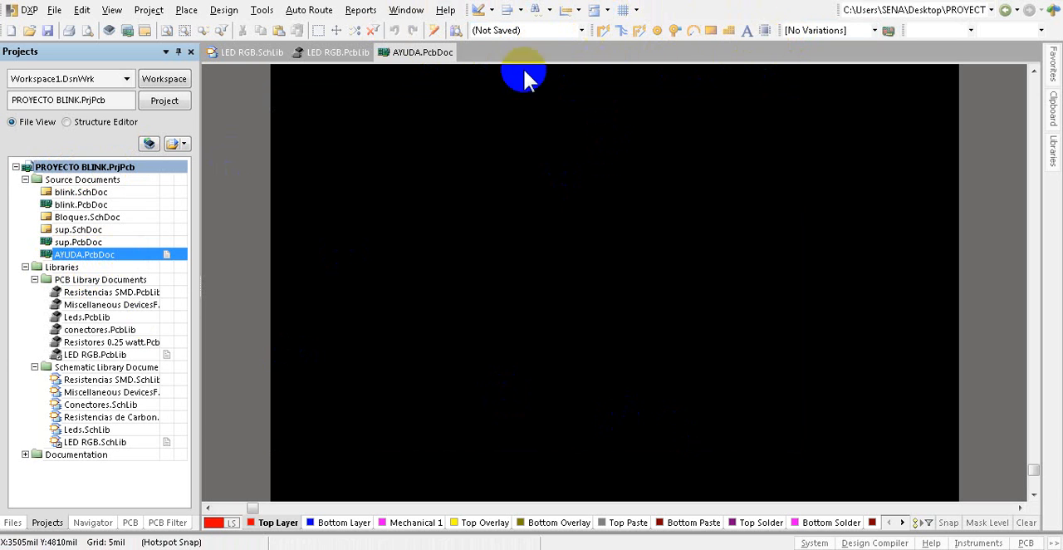
scroll(569, 286, "down", 1, "ctrl")
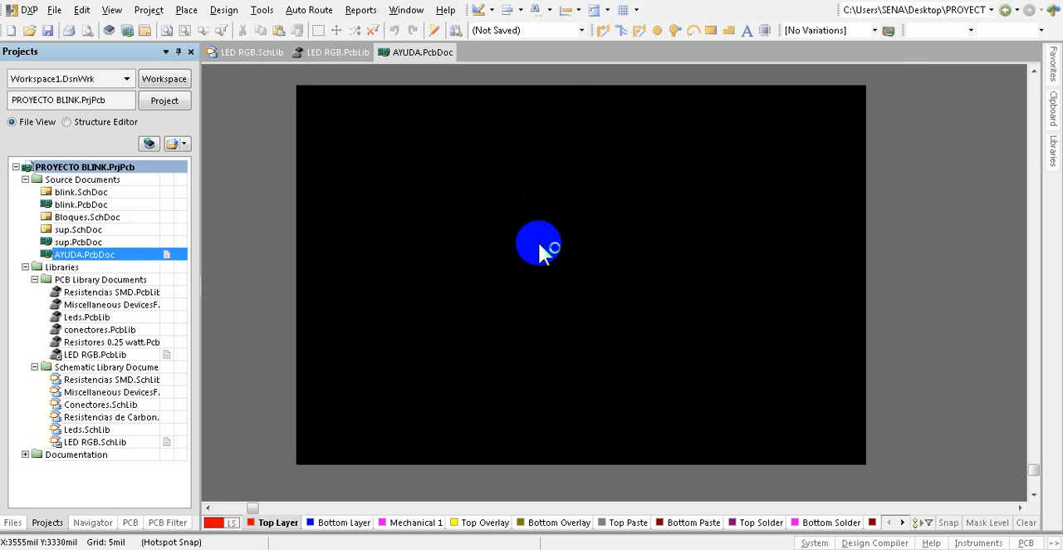
left_click(494, 12)
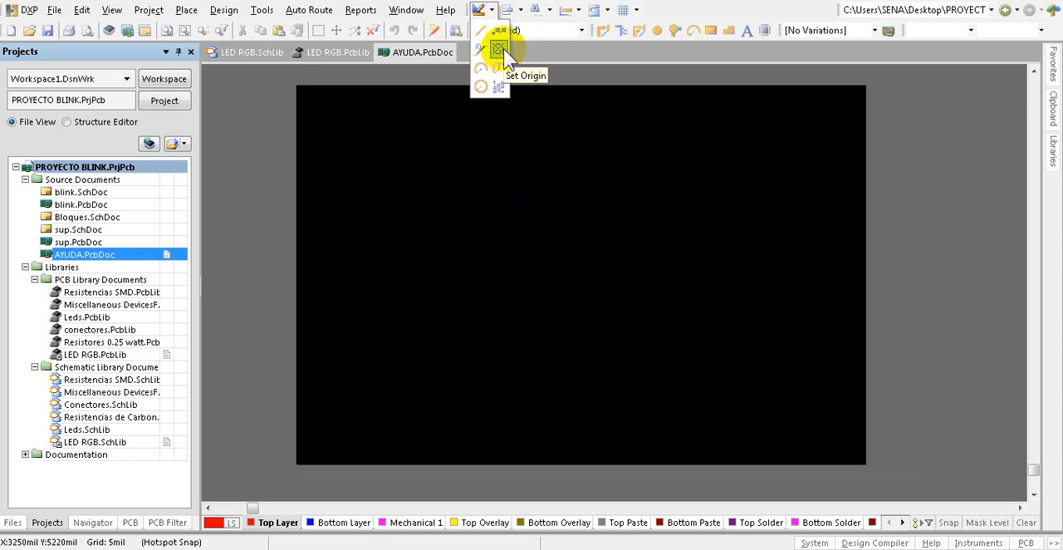
left_click(503, 48)
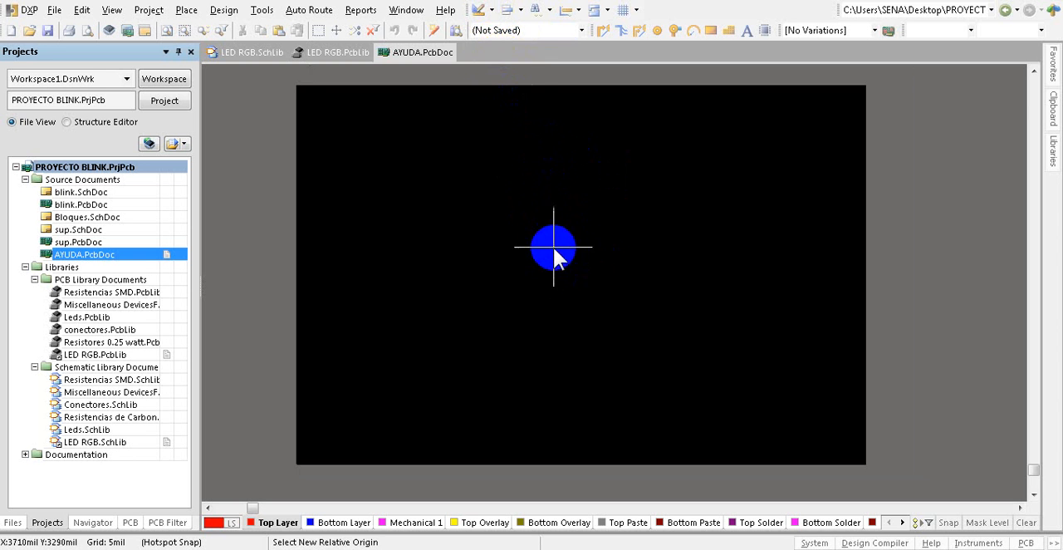
left_click(555, 266)
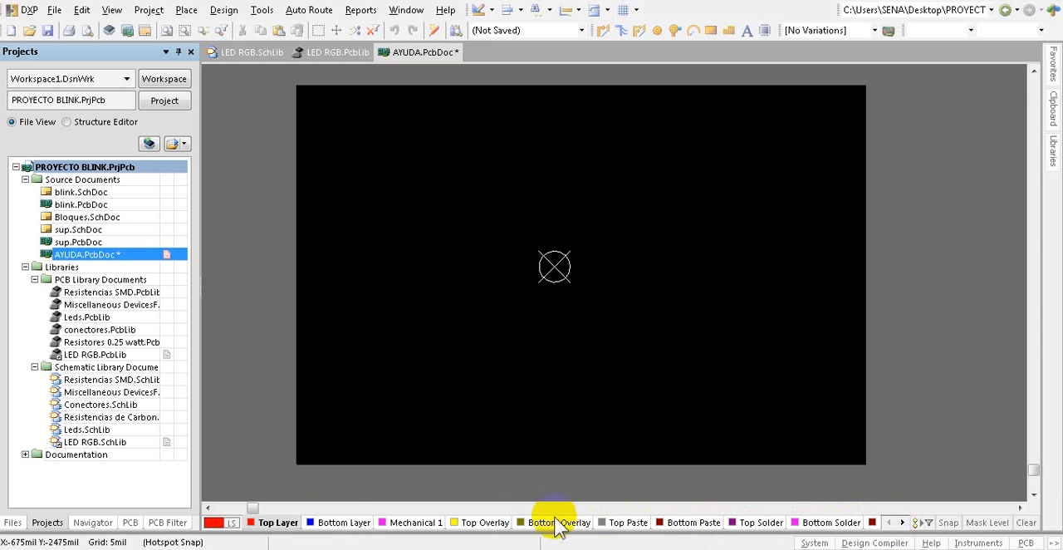
left_click(482, 523)
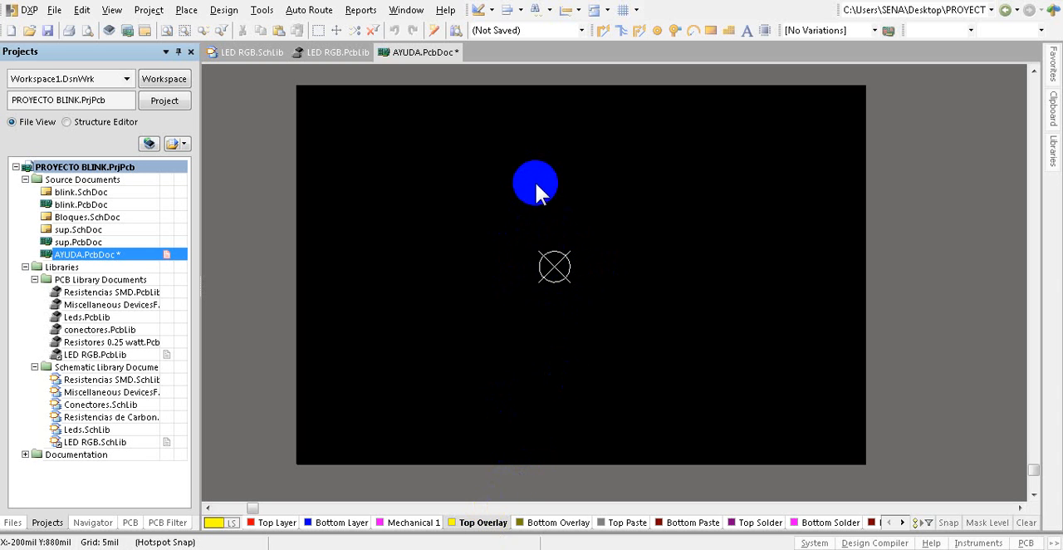
left_click(656, 30)
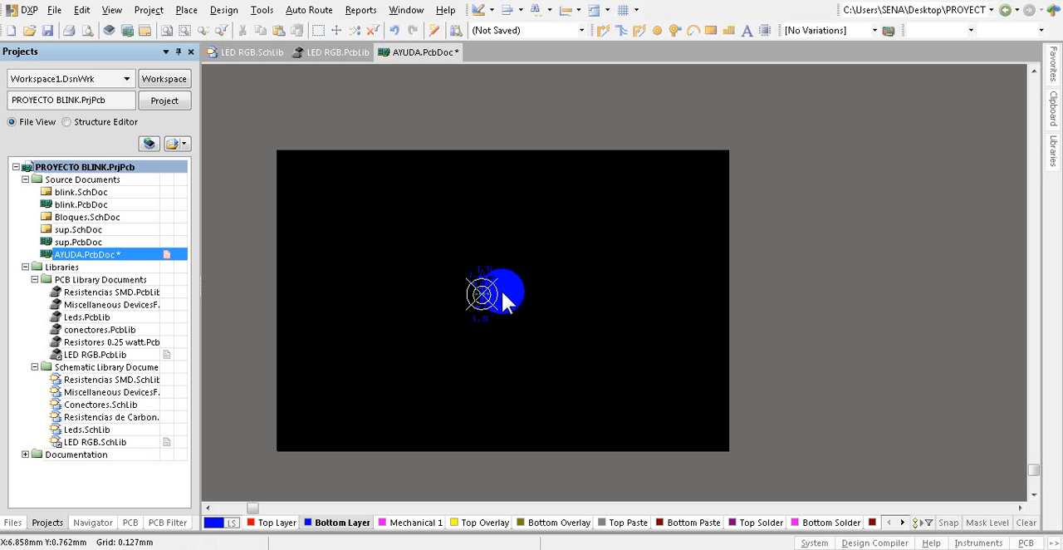
Step: Set a new relative origin in the empty area to the right of the LED footprint, 11.43 mm from the previous origin and level with it
scroll(501, 289, "up", 4, "ctrl")
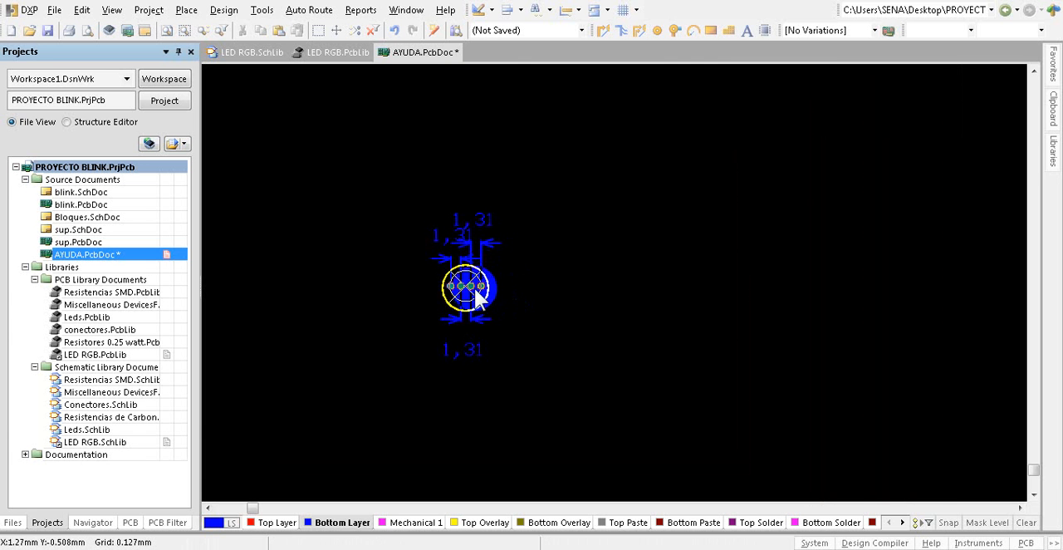
scroll(476, 291, "up", 3, "ctrl")
scroll(479, 285, "up", 1, "ctrl")
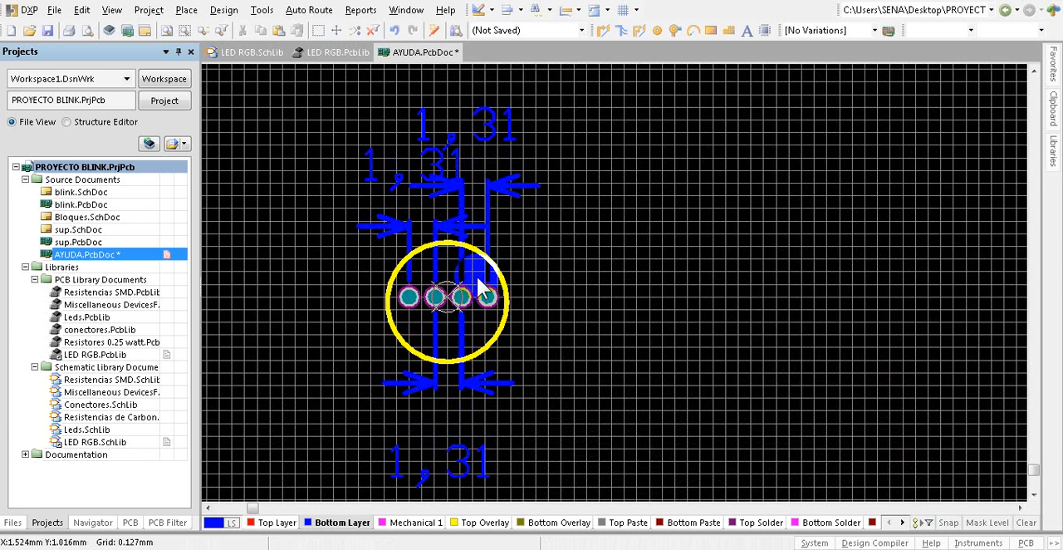
scroll(479, 285, "up", 1, "ctrl")
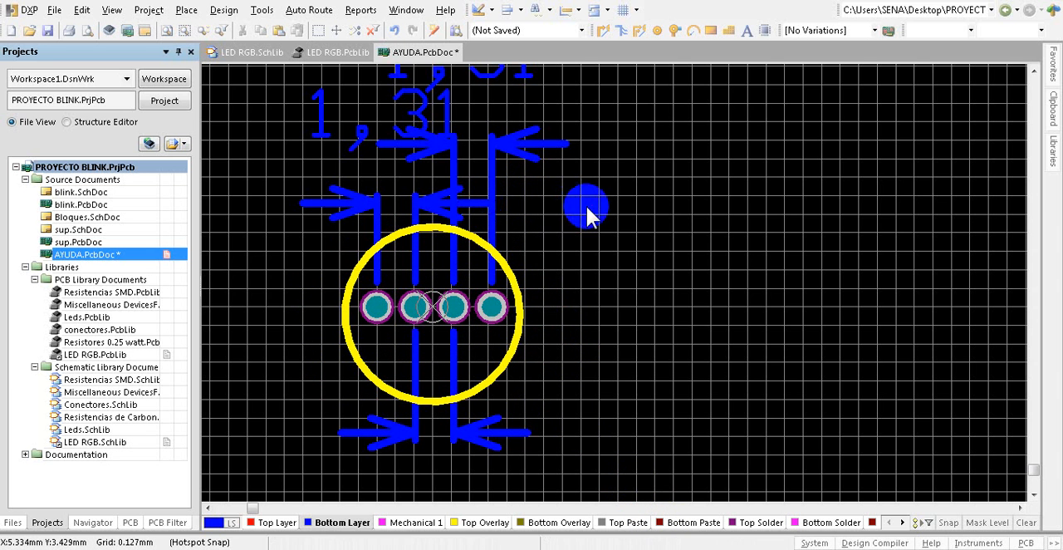
left_click(491, 10)
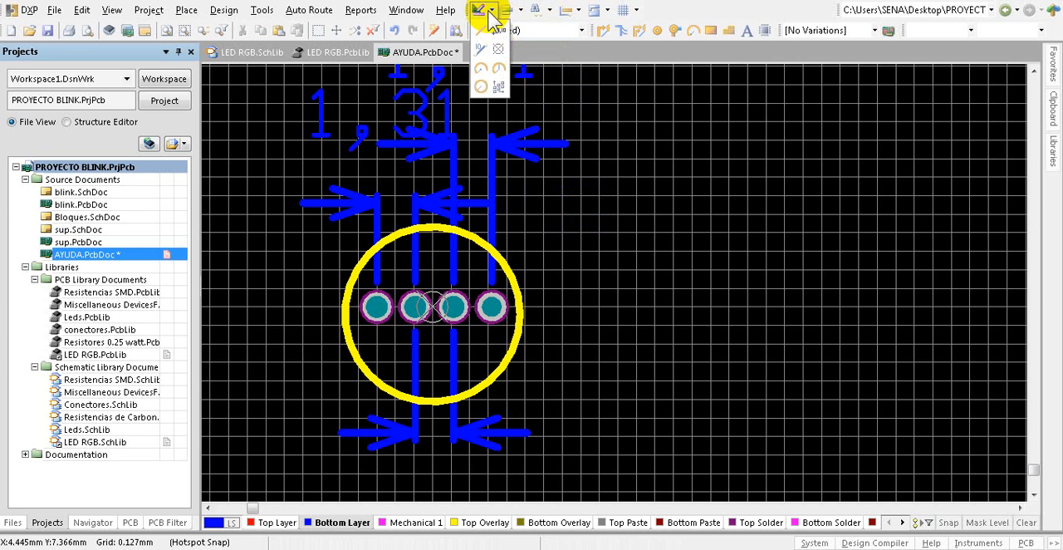
left_click(491, 12)
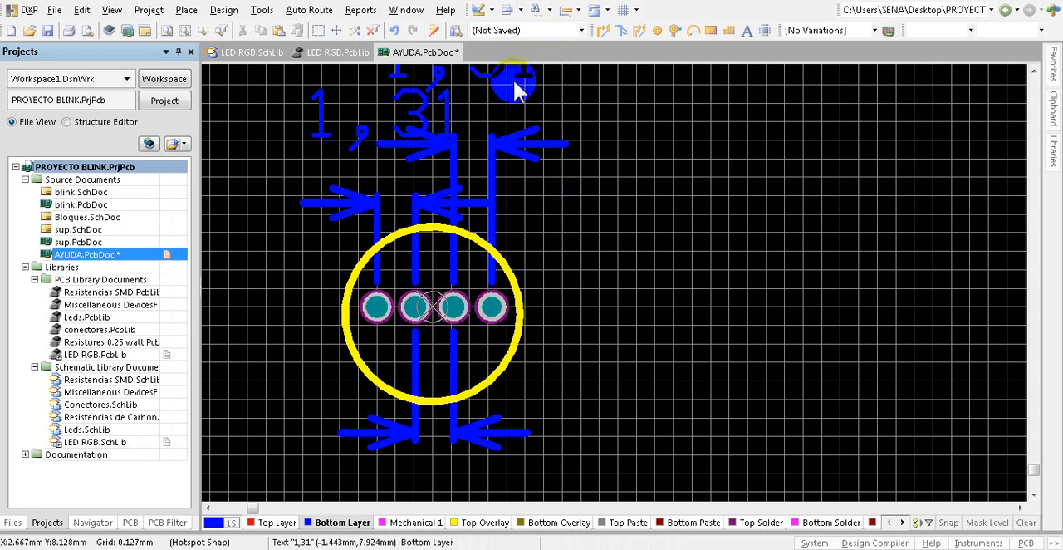
left_click(492, 10)
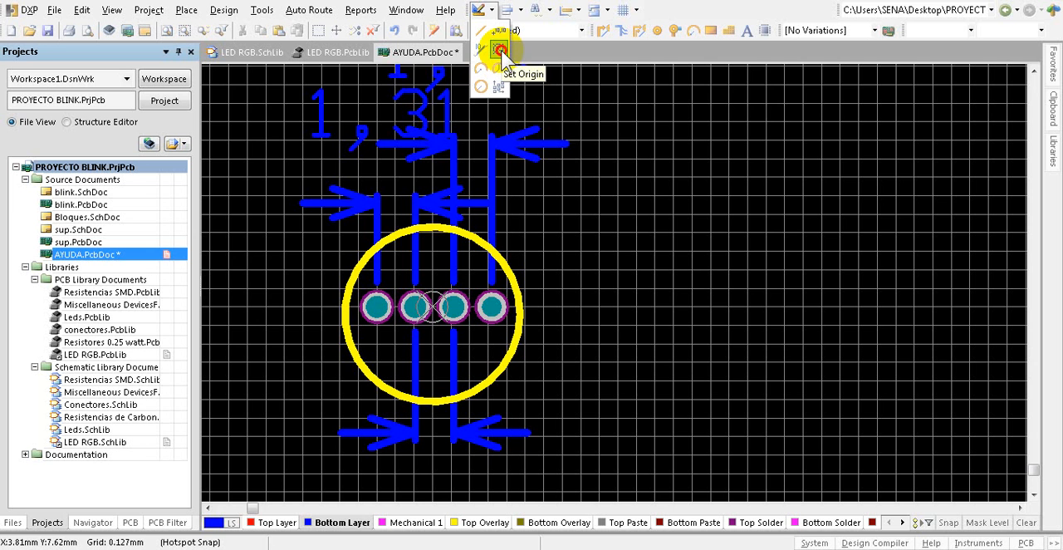
left_click(501, 51)
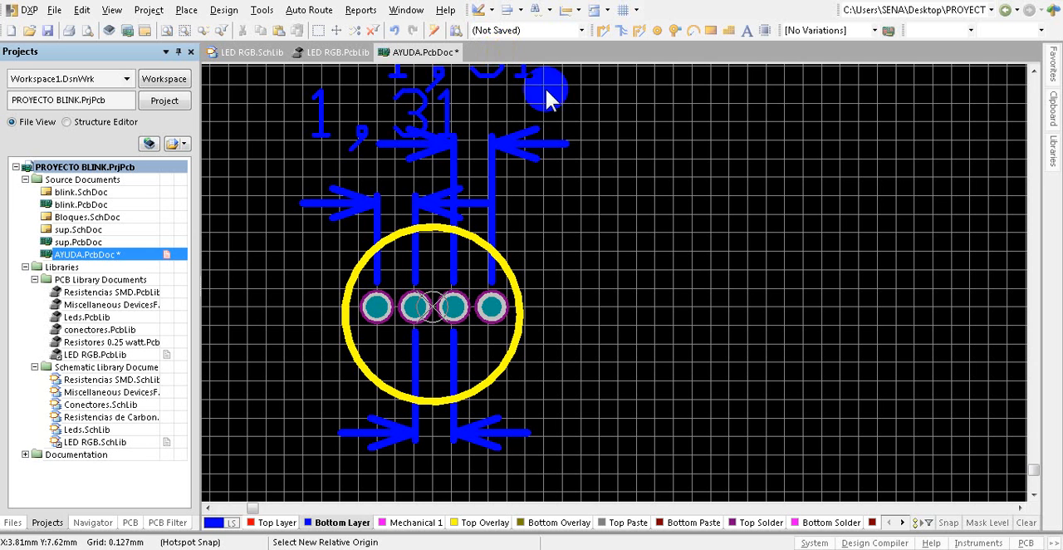
left_click(765, 307)
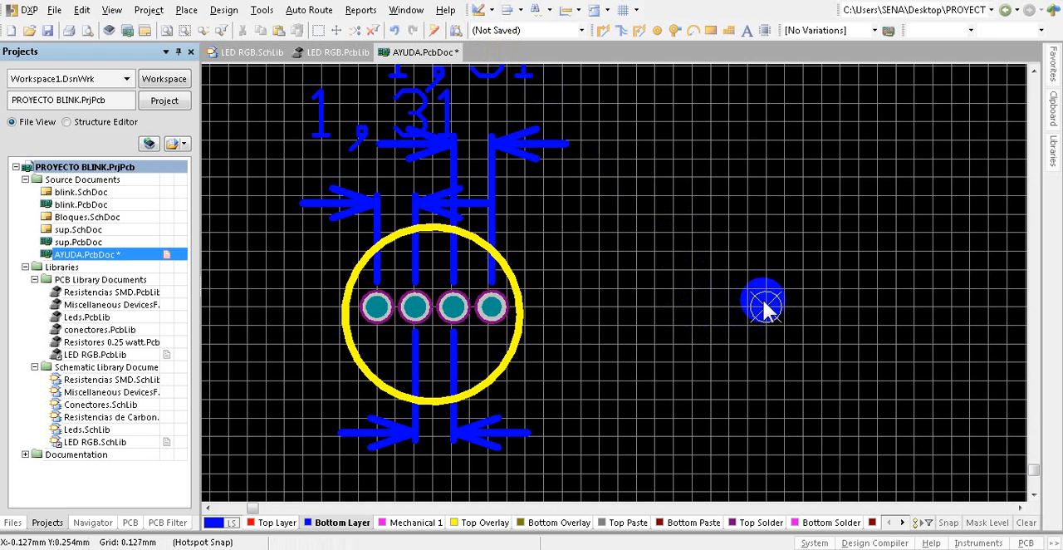
Step: Make Top Overlay the active layer for drawing the new LED outline
scroll(764, 307, "down", 4, "ctrl")
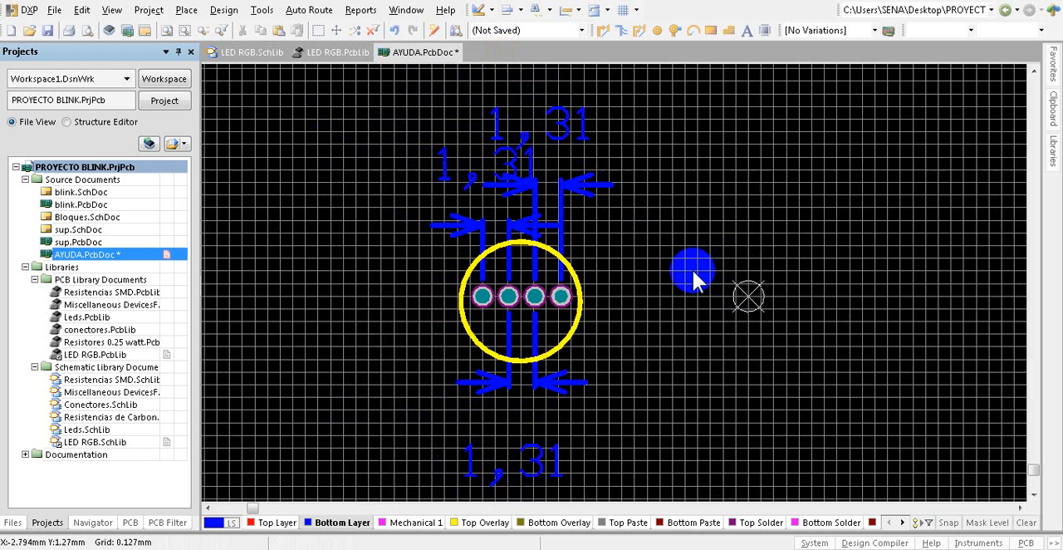
scroll(768, 297, "up", 2, "ctrl")
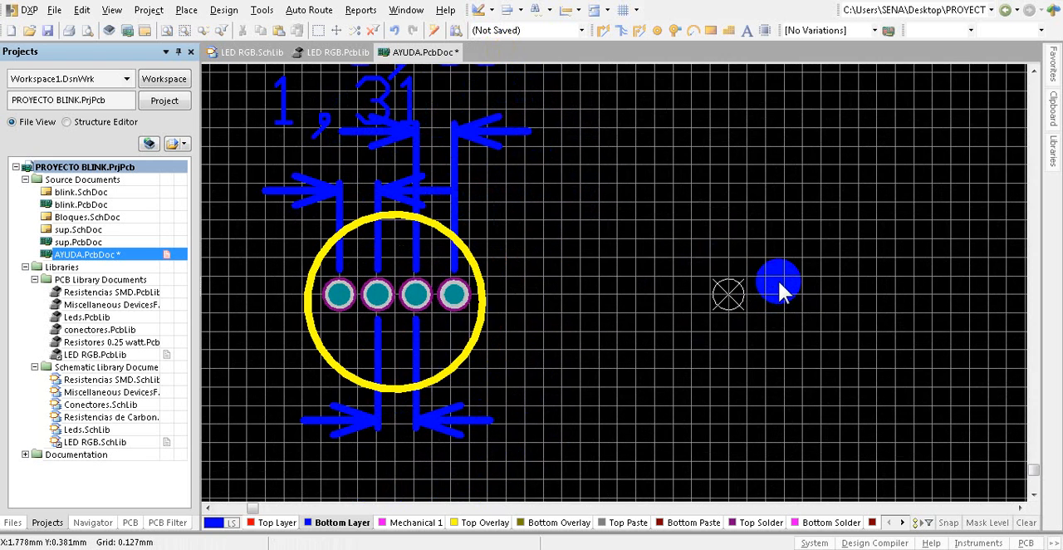
scroll(779, 283, "up", 2, "ctrl")
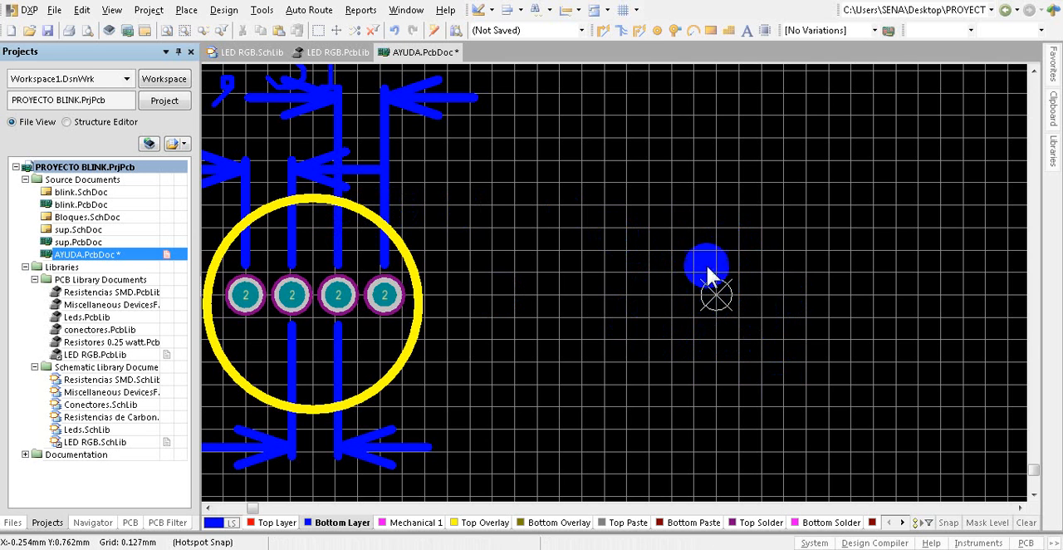
left_click(490, 6)
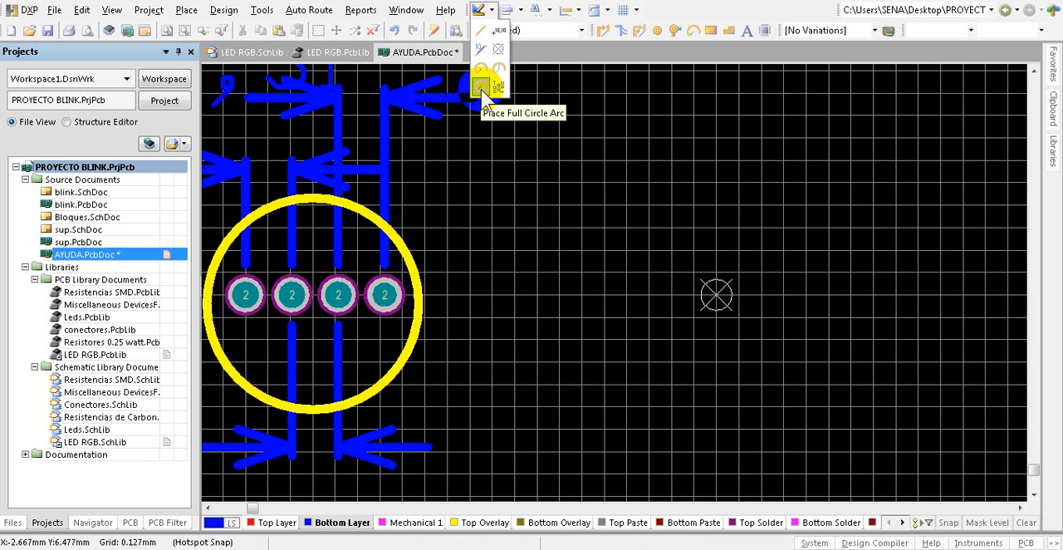
left_click(481, 90)
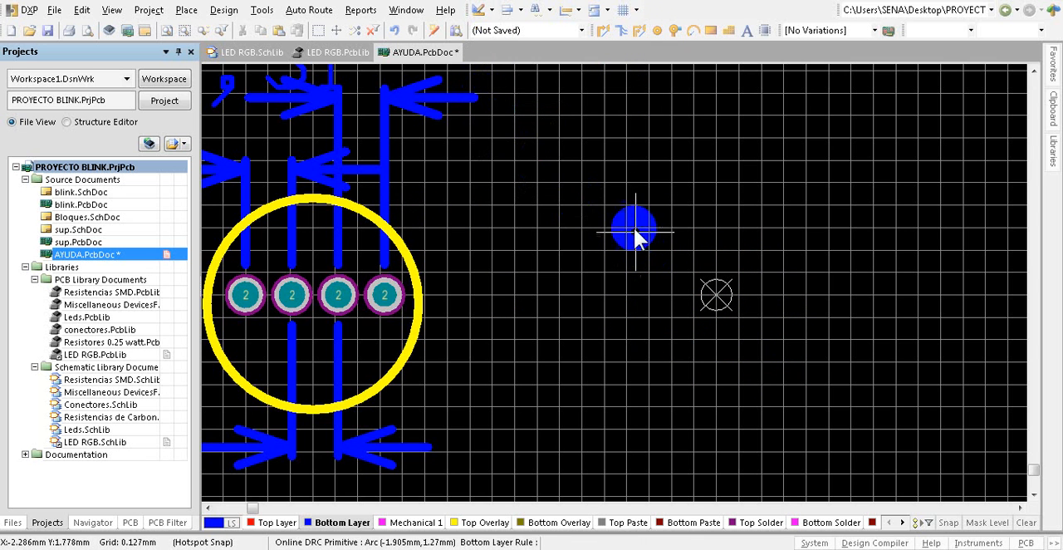
left_click(490, 523)
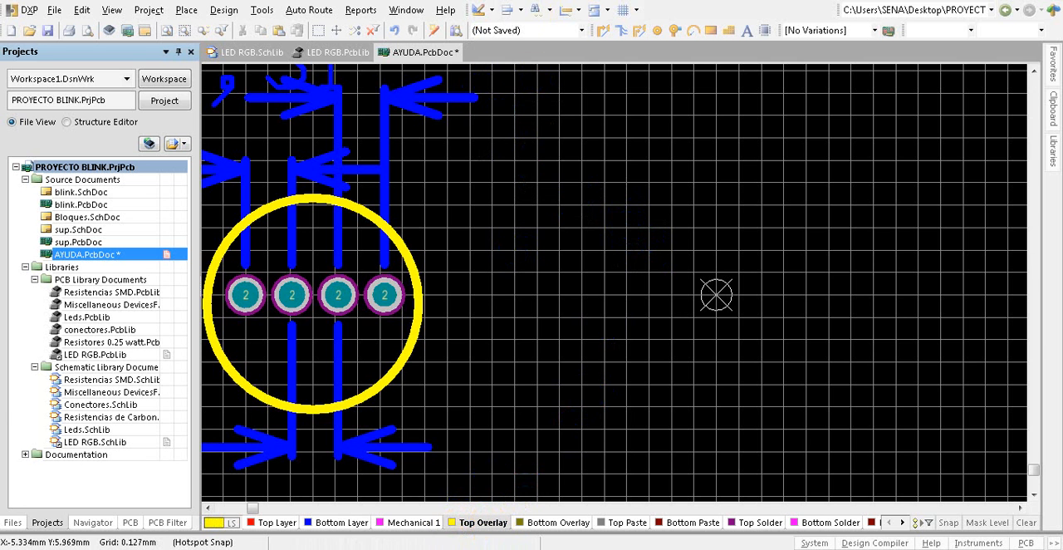
Step: Draw a full circle arc centred on the new origin on Top Overlay, with a radius of about 4.55 mm
left_click(491, 10)
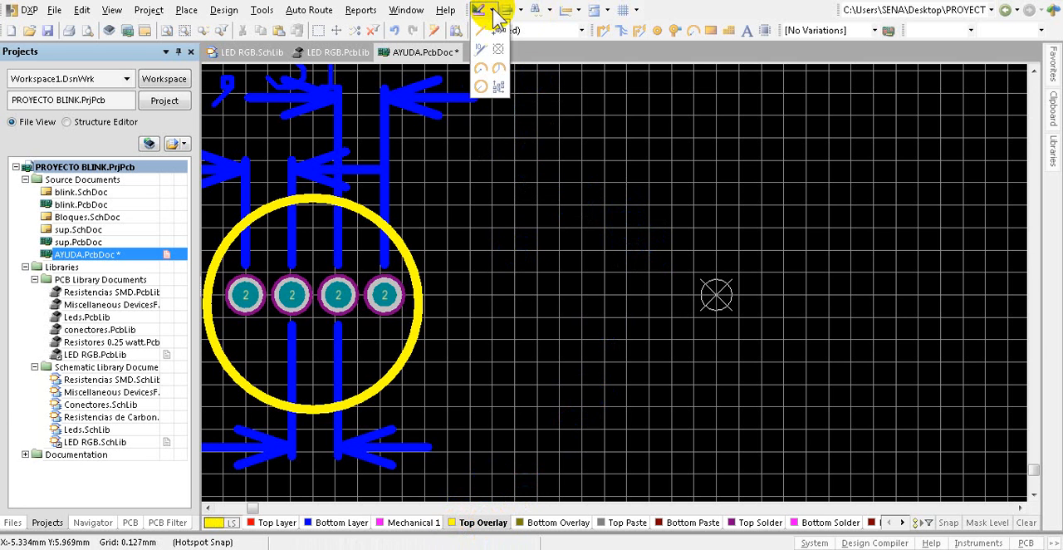
left_click(481, 87)
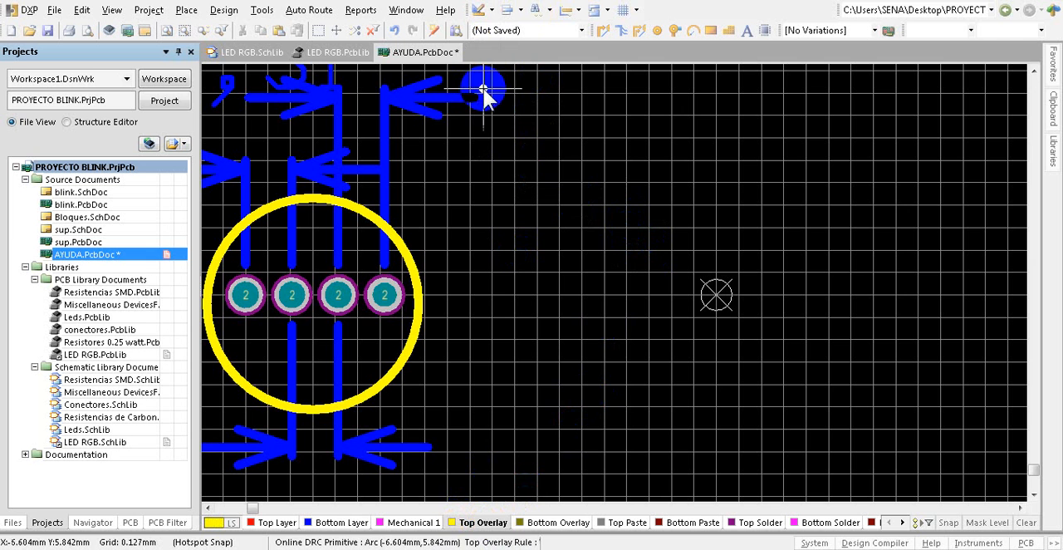
left_click(716, 295)
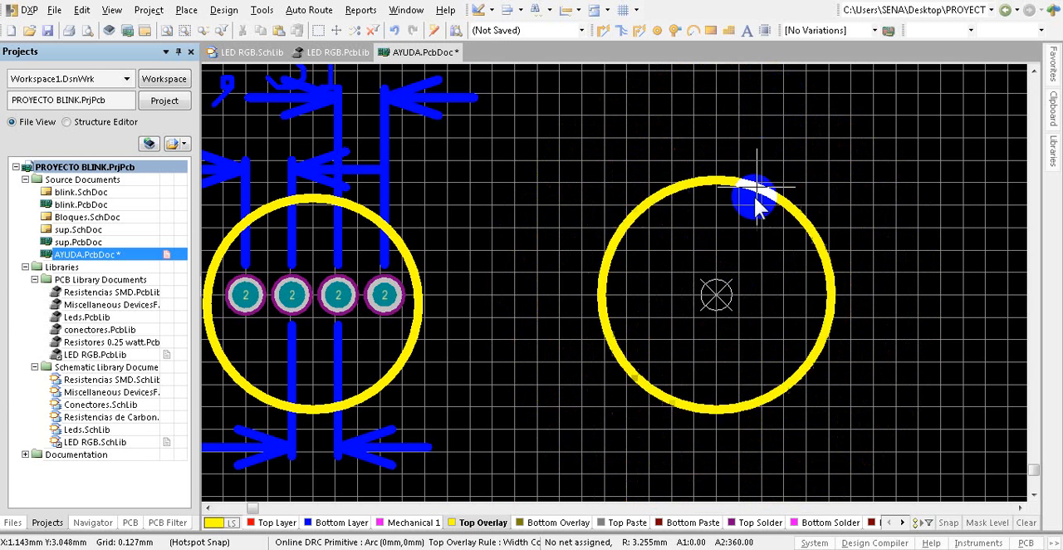
left_click(779, 150)
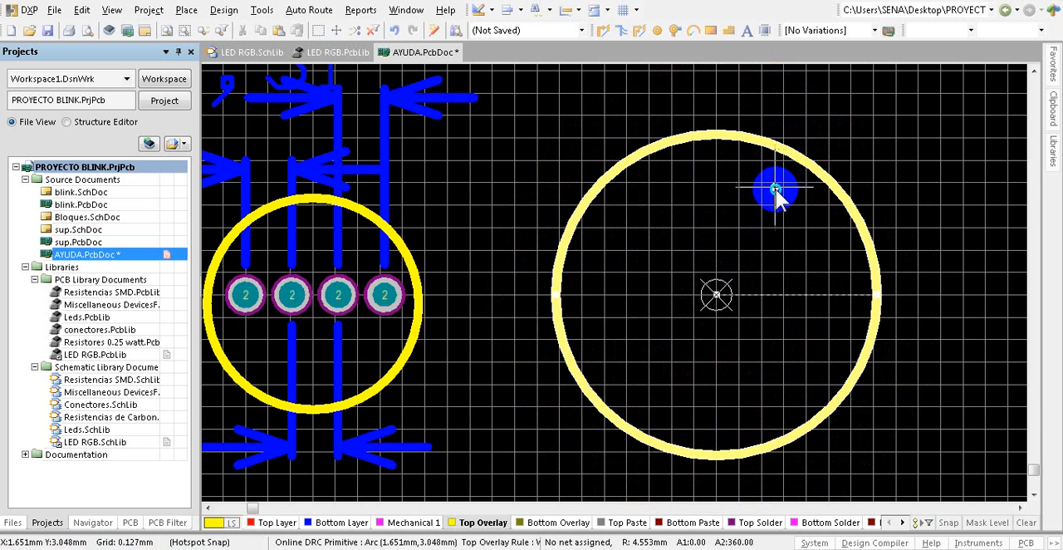
right_click(768, 185)
right_click(768, 185)
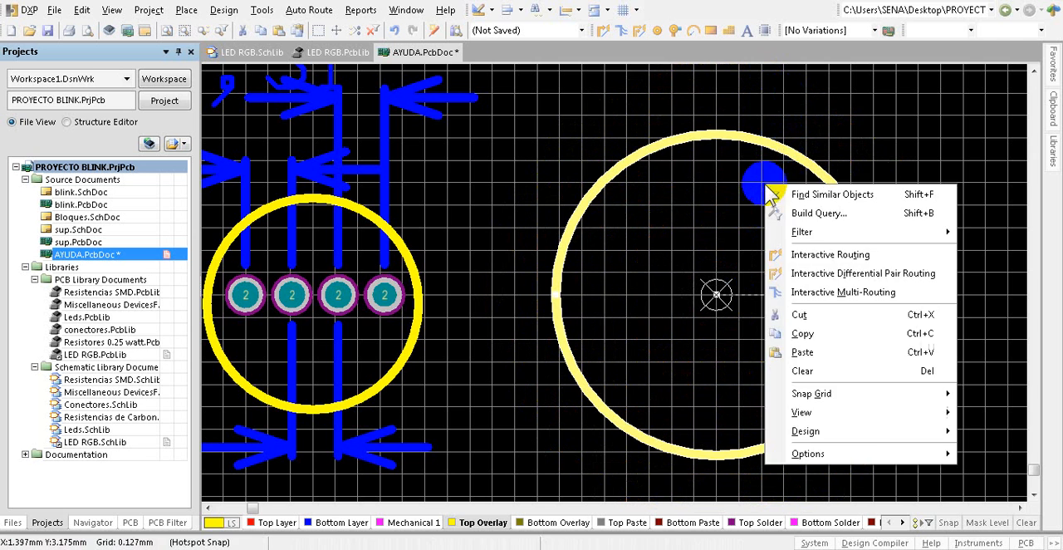
left_click(688, 176)
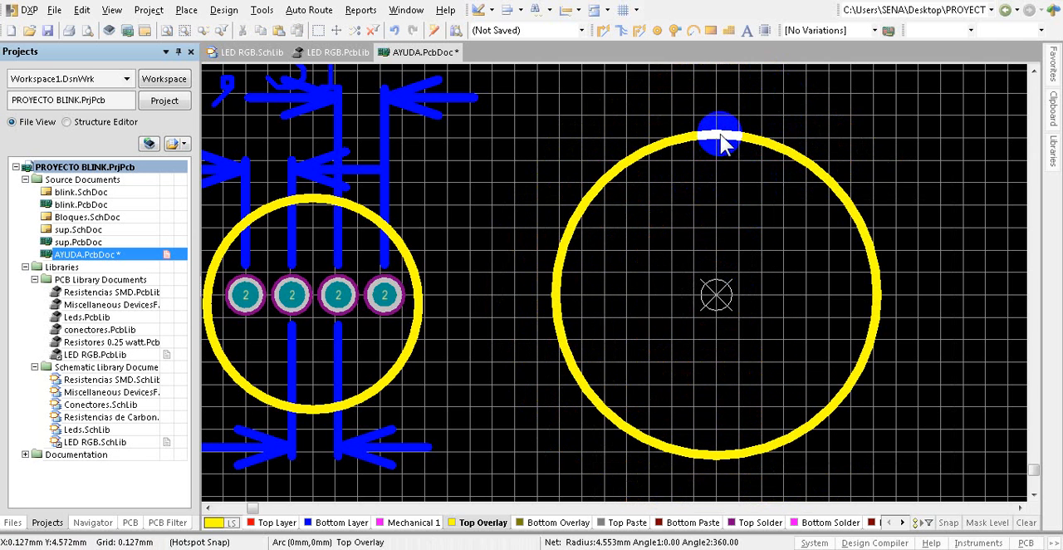
Step: Check the radius, width, centre and layer in the new circle's properties without changing them
double_click(722, 143)
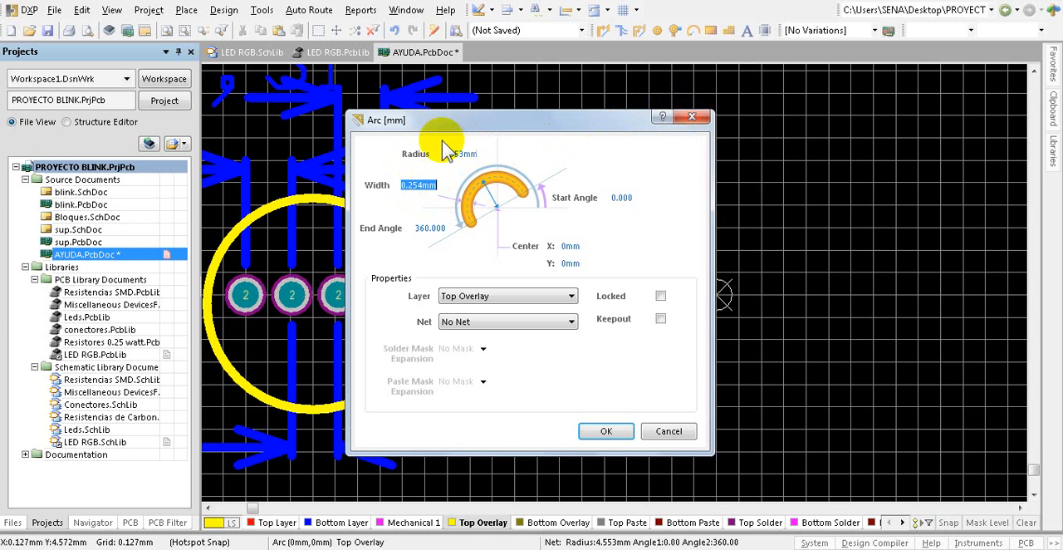
left_click(688, 120)
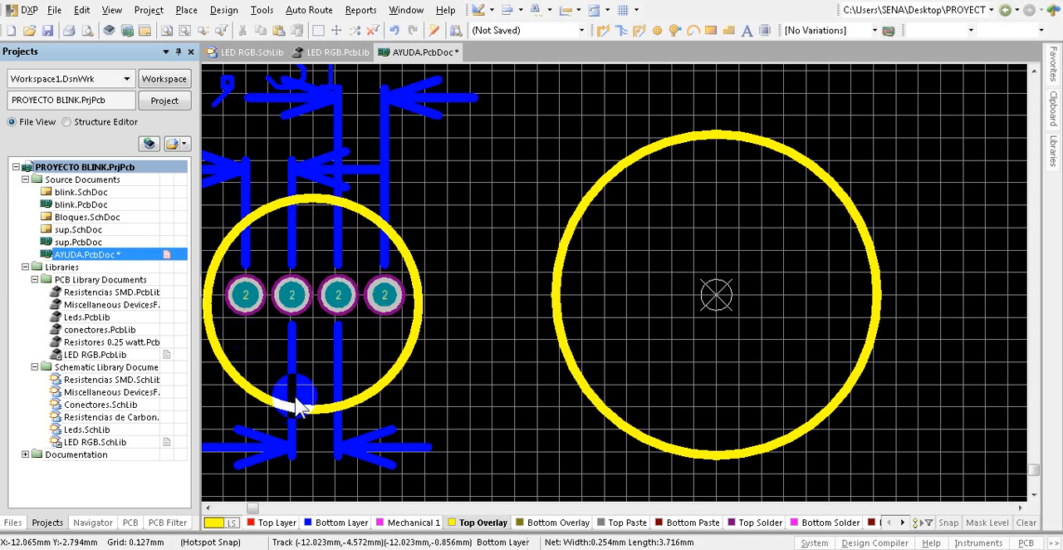
Step: Set the new circle's radius to 3 mm and preview both outlines in the 3D view before returning to 2D
double_click(635, 169)
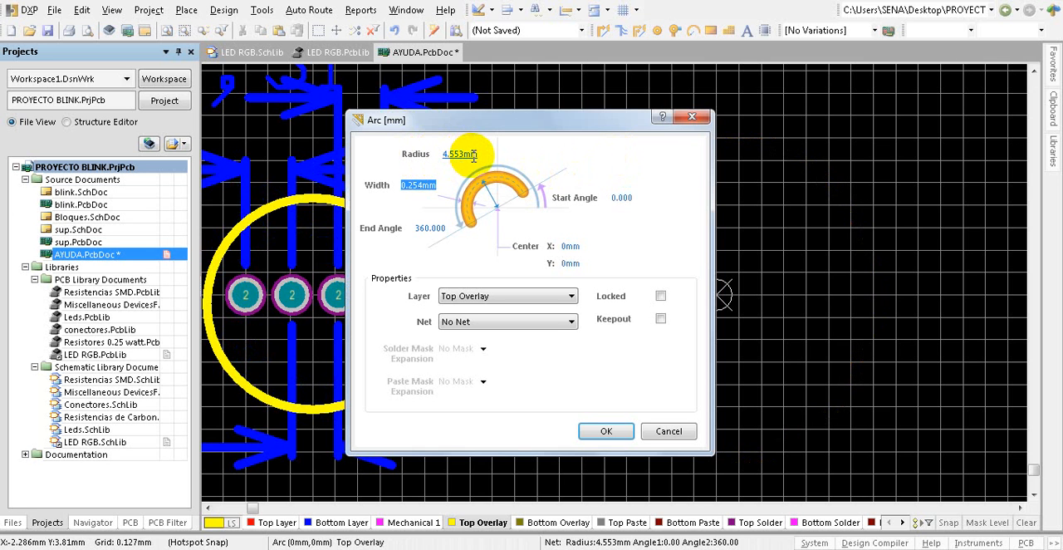
left_click_drag(481, 154, 458, 155)
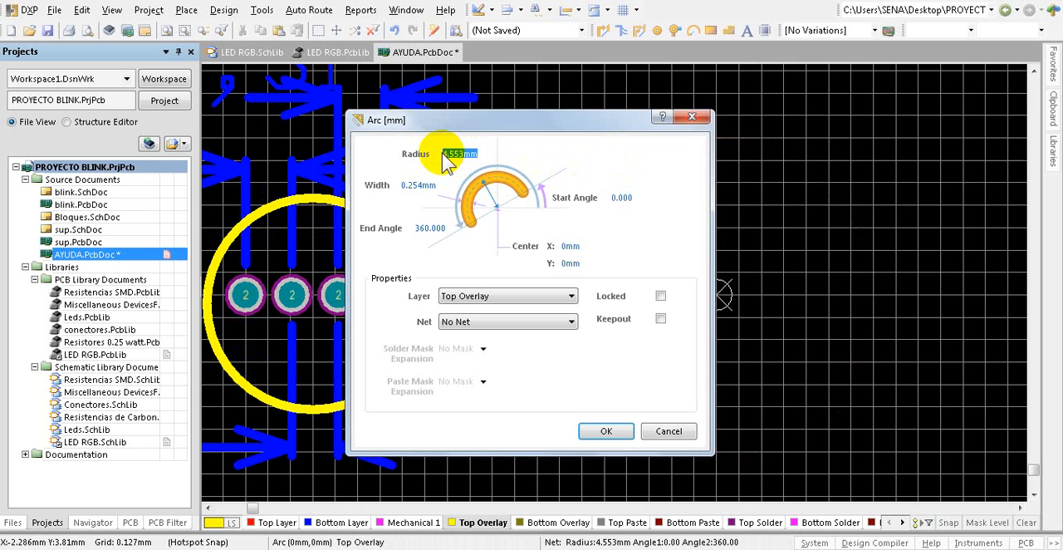
type("3")
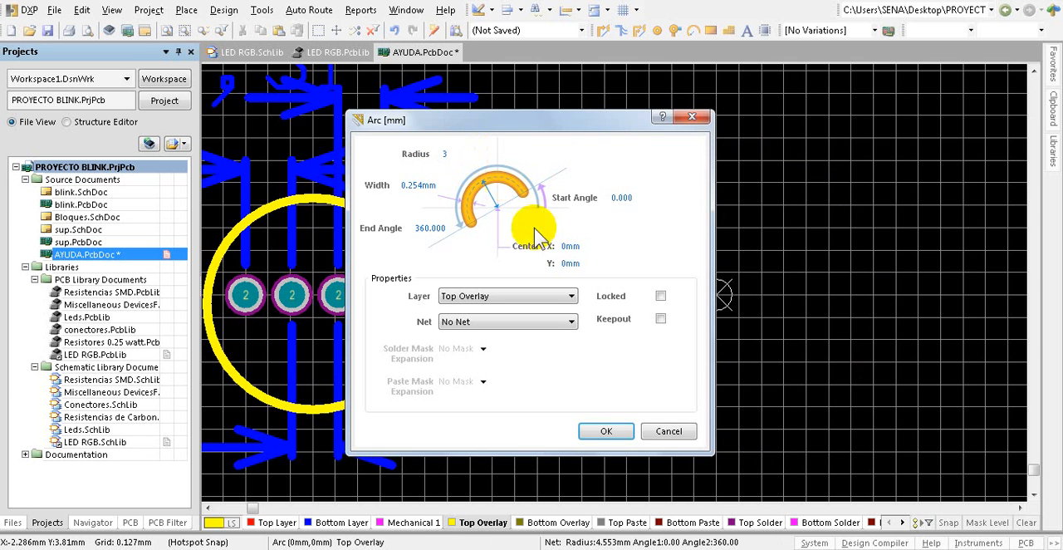
left_click(609, 430)
left_click(868, 259)
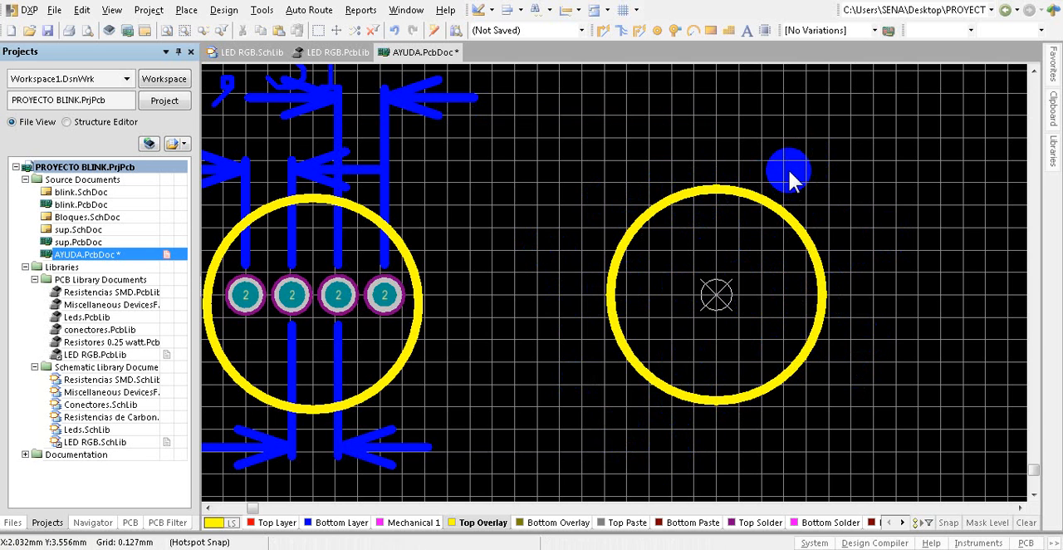
key("3")
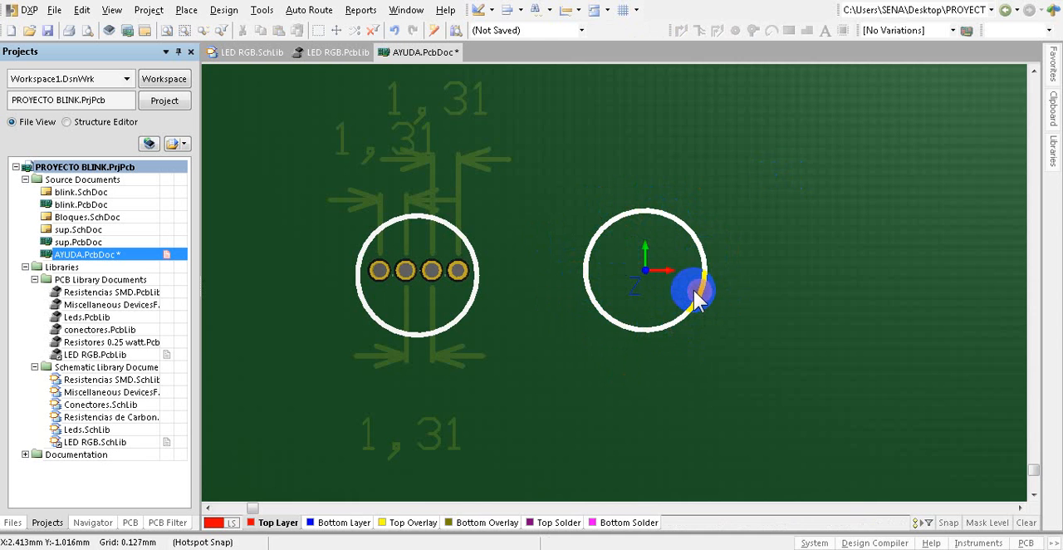
key("2")
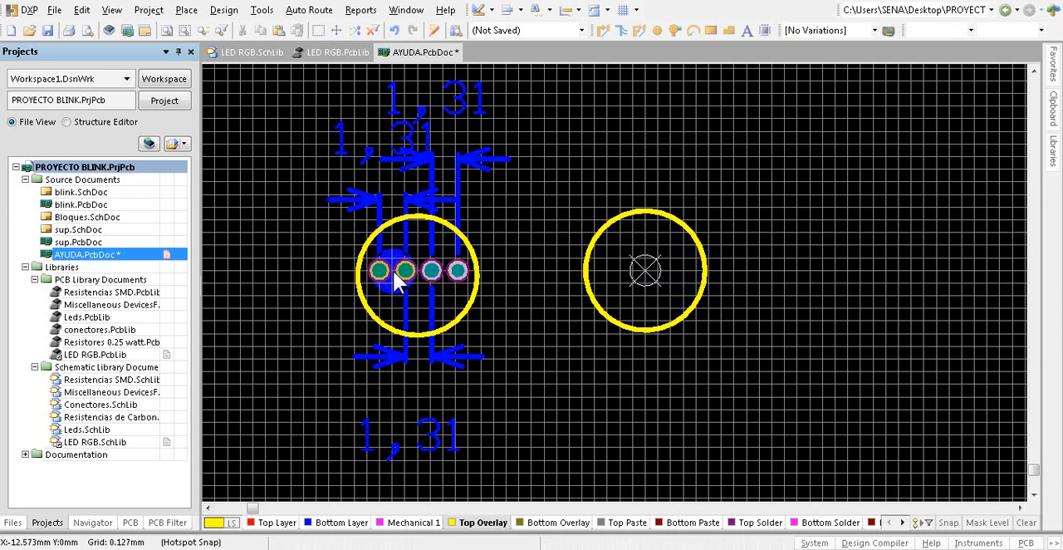
Step: Place one pad inside the new circle, level with the origin and about 1.65 mm to its left
scroll(408, 256, "up", 3, "ctrl")
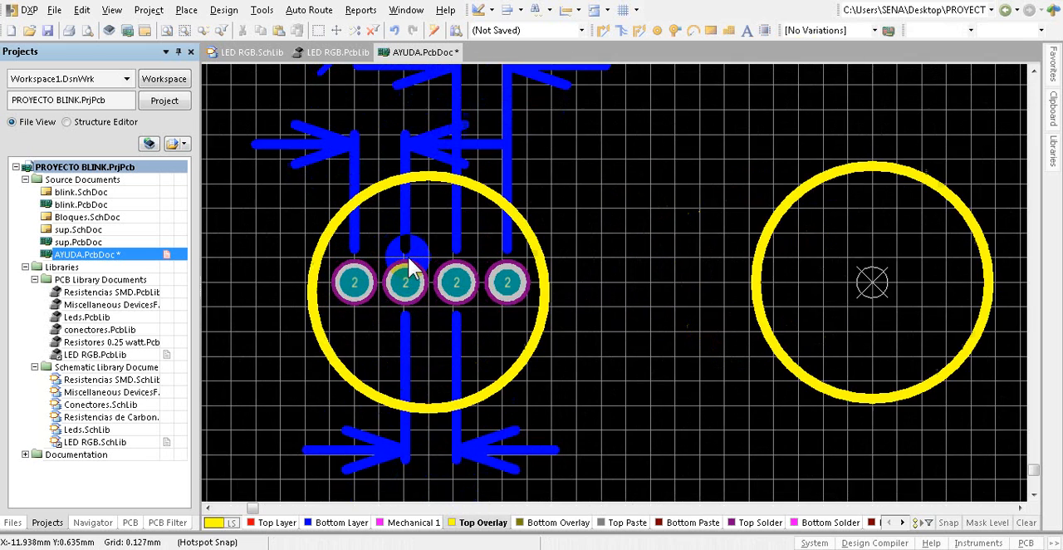
scroll(408, 259, "up", 2, "ctrl")
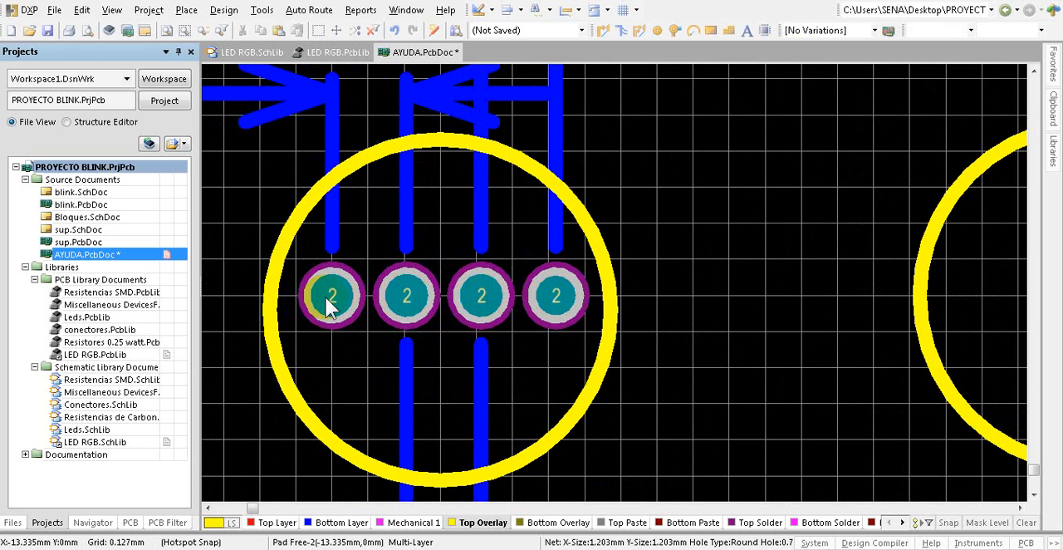
scroll(315, 301, "down", 3, "ctrl")
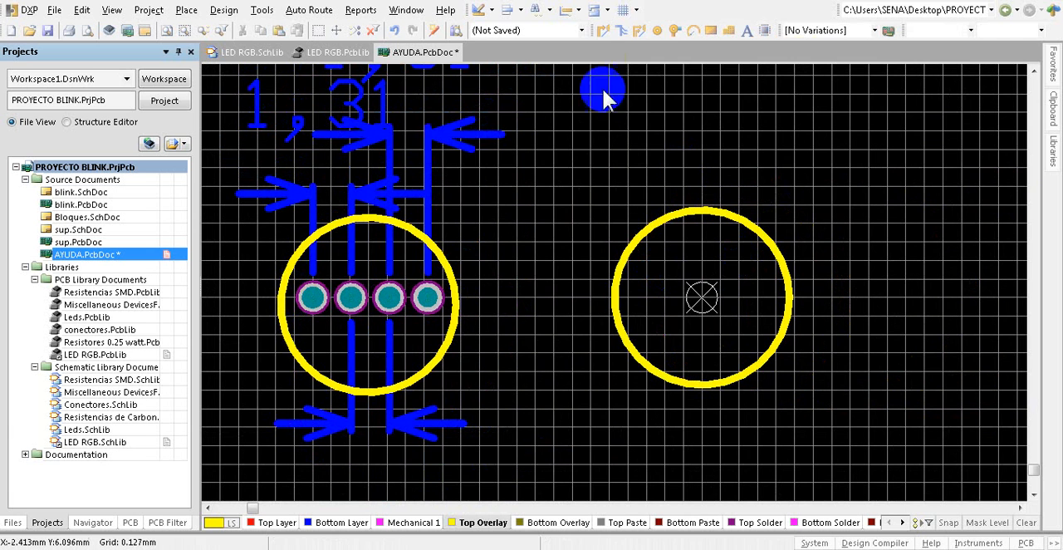
left_click(657, 31)
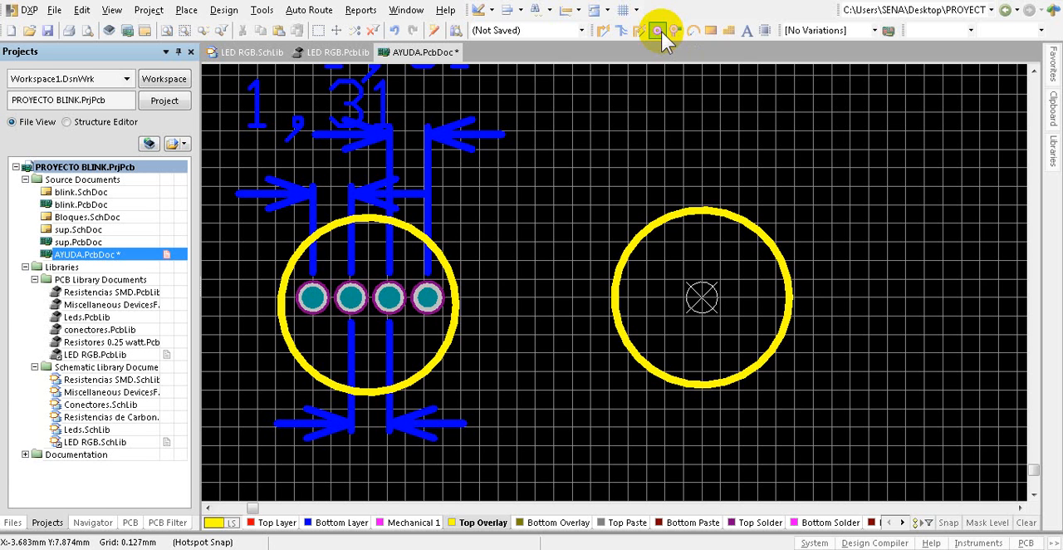
left_click(656, 30)
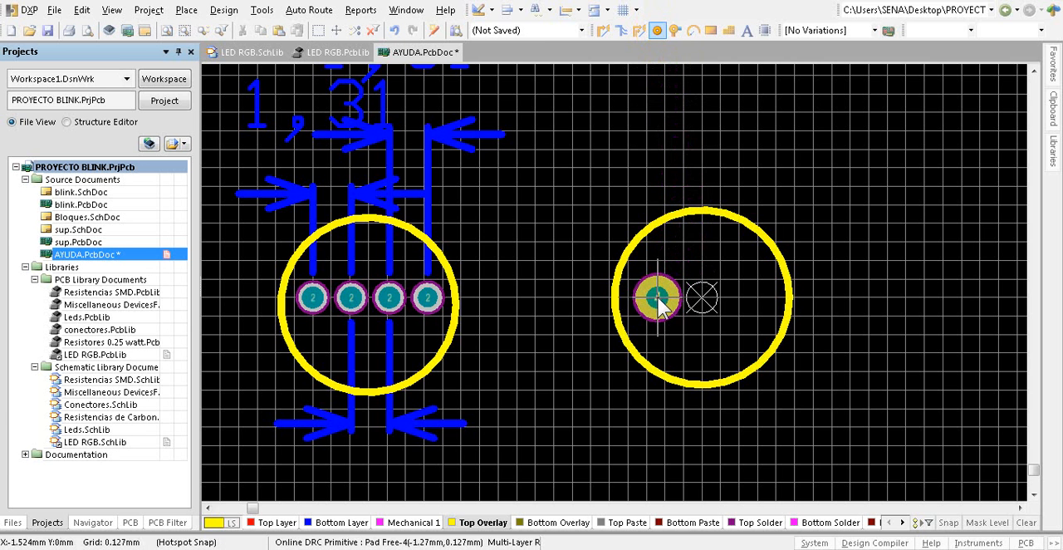
left_click(655, 297)
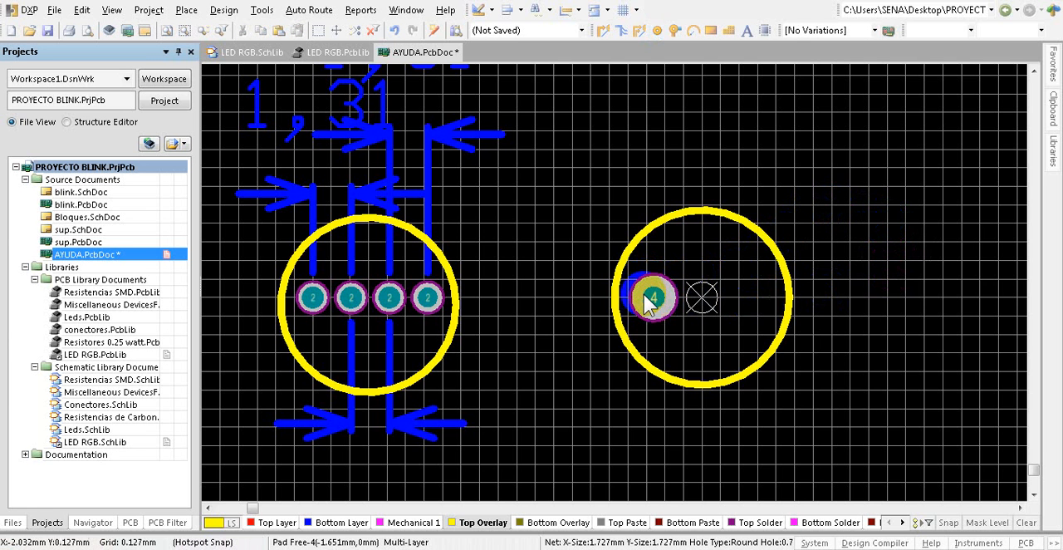
Step: Set the new pad's hole size to 0.7 mm and both its X and Y sizes to 1 mm
double_click(655, 299)
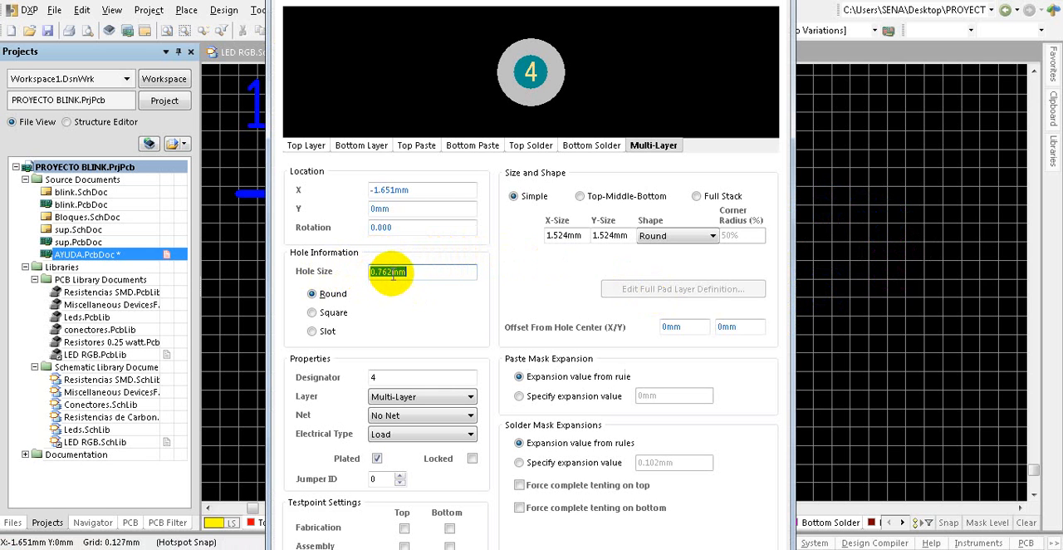
left_click_drag(414, 272, 381, 270)
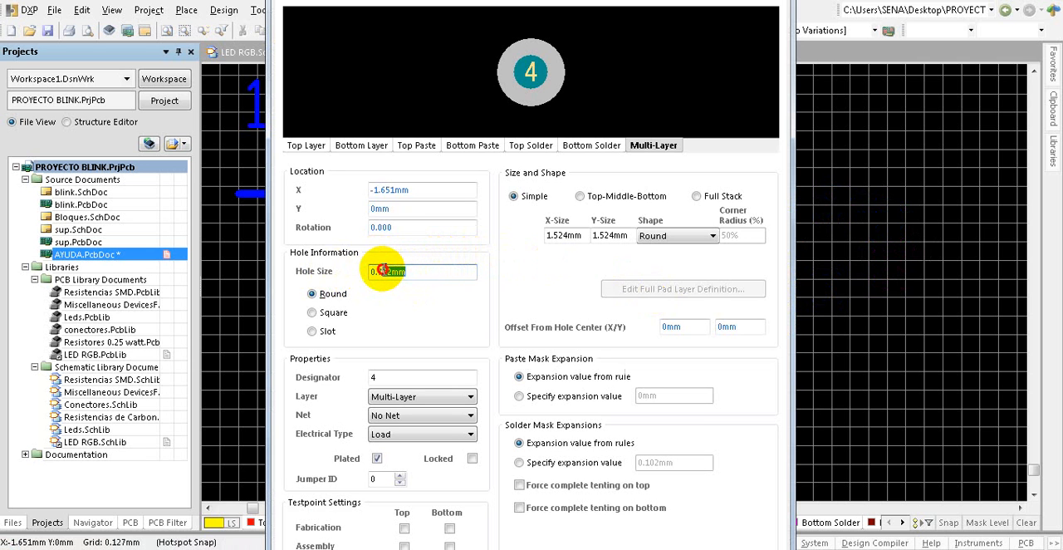
key("BackSpace")
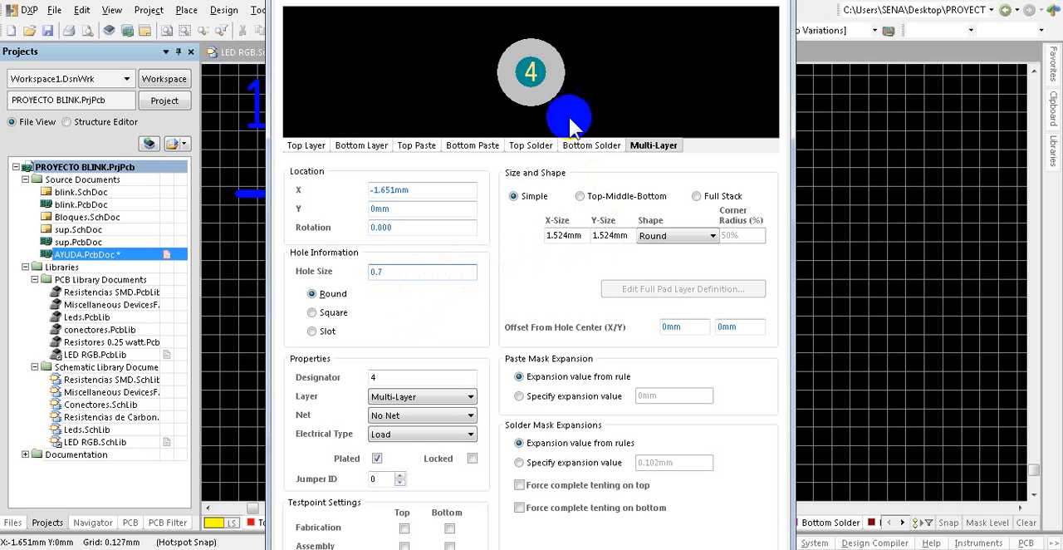
left_click(585, 235)
left_click_drag(585, 235, 552, 235)
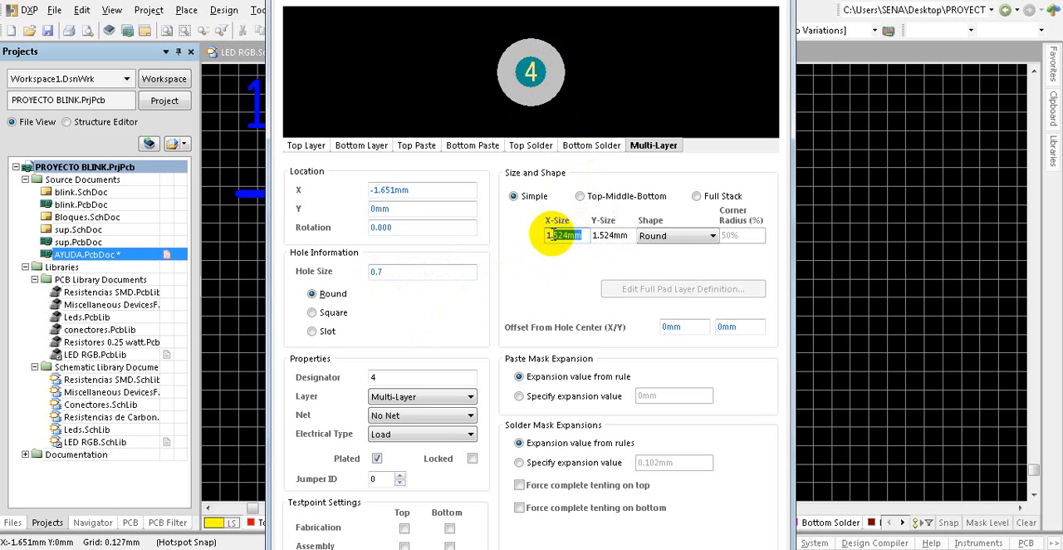
key("BackSpace")
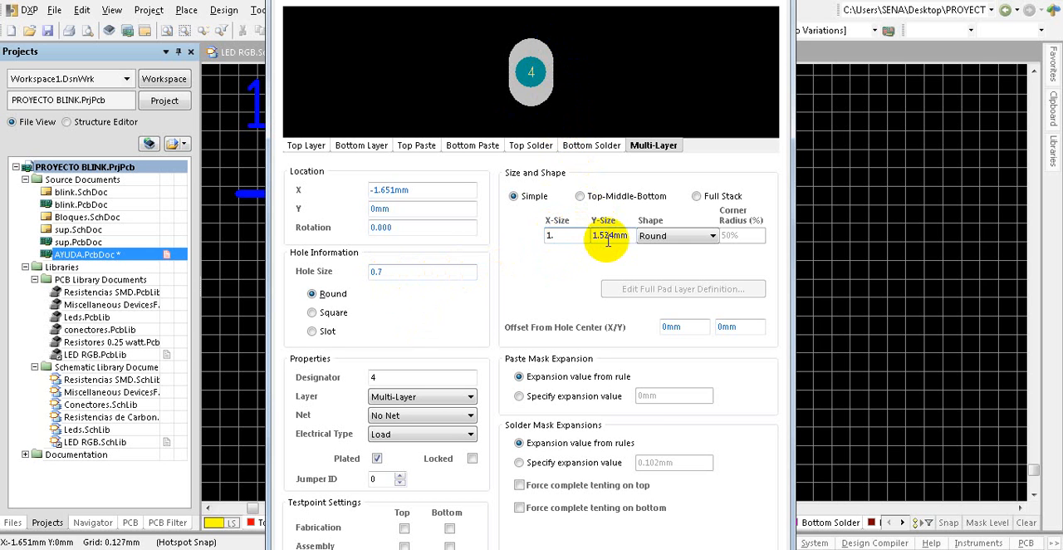
left_click_drag(635, 235, 600, 236)
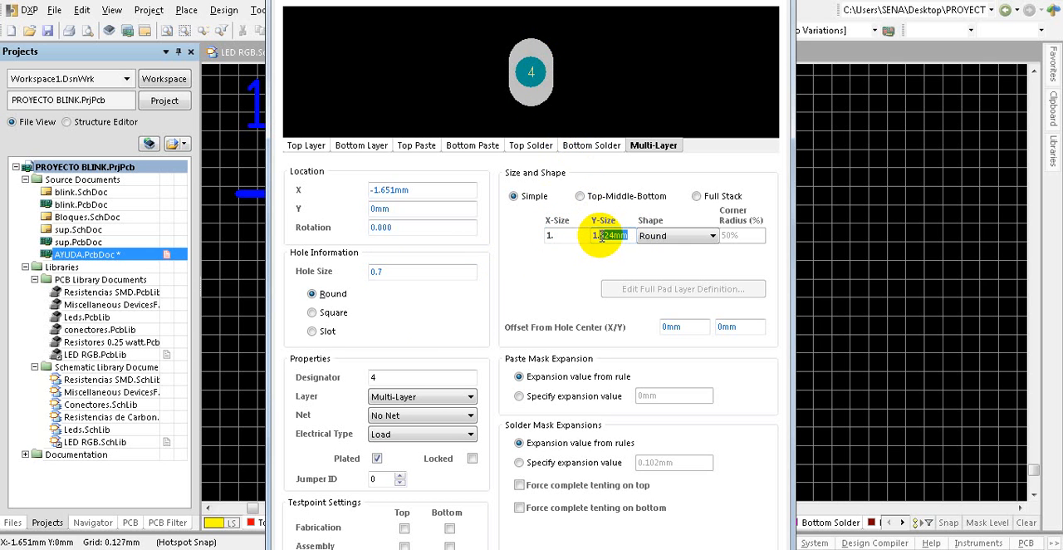
key("BackSpace")
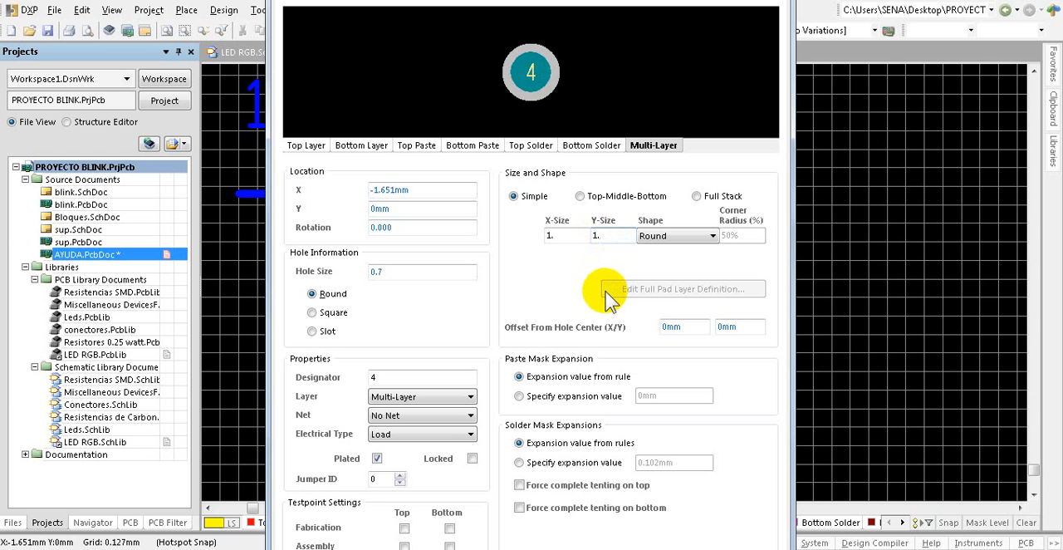
key("Return")
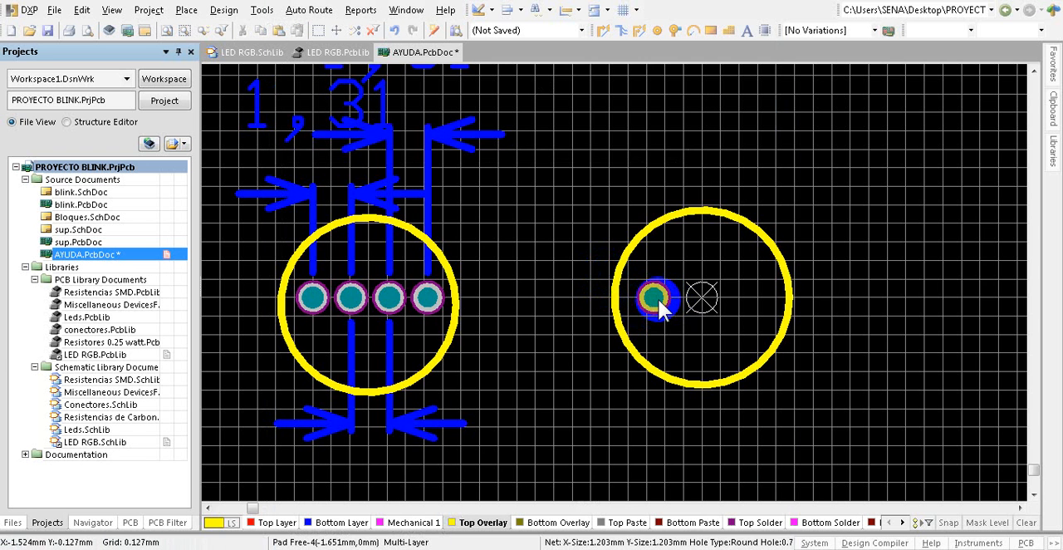
scroll(663, 304, "up", 2, "ctrl")
scroll(683, 299, "up", 3, "ctrl")
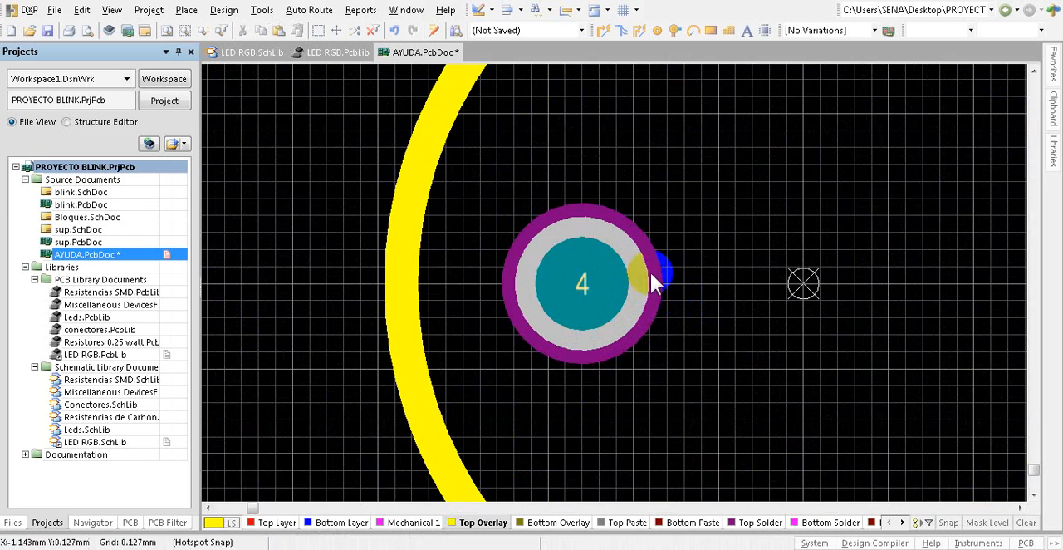
scroll(584, 283, "down", 5, "ctrl")
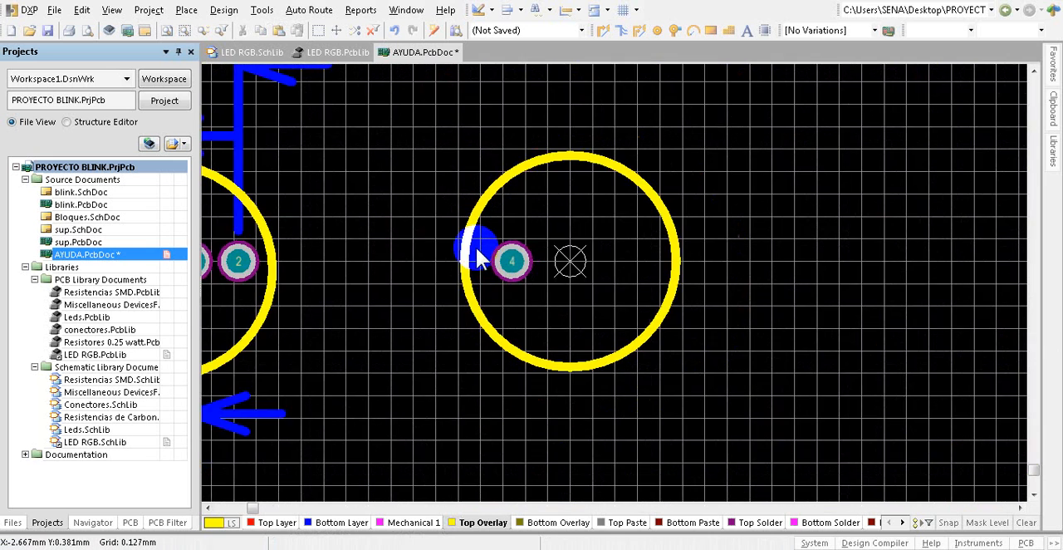
scroll(480, 259, "down", 1, "ctrl")
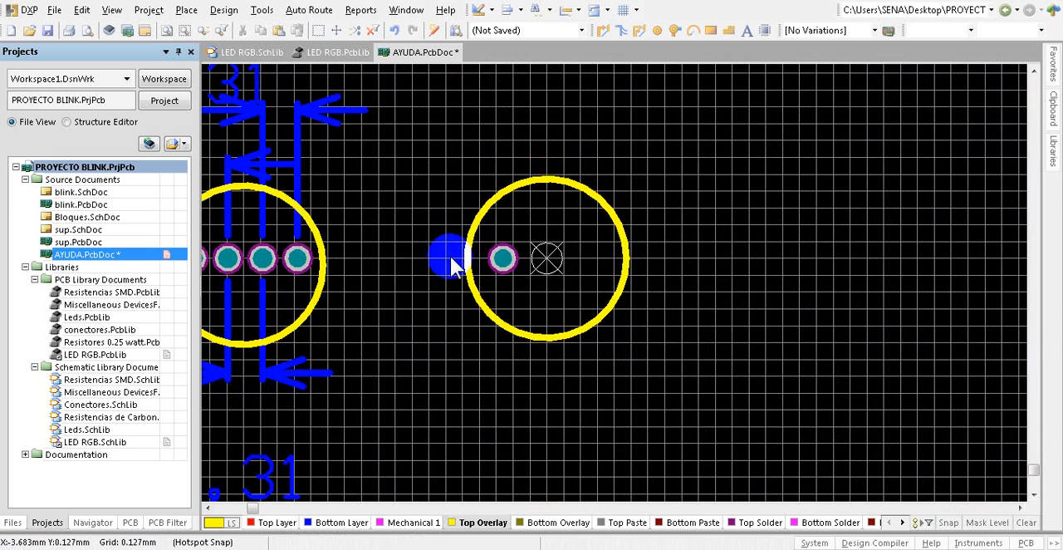
scroll(503, 277, "up", 2)
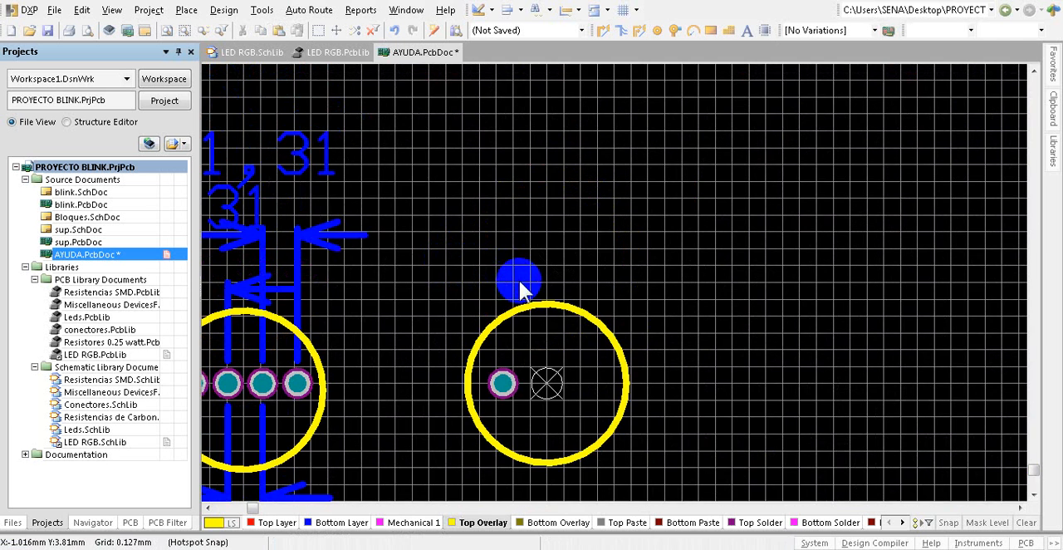
scroll(517, 278, "down", 1, "ctrl")
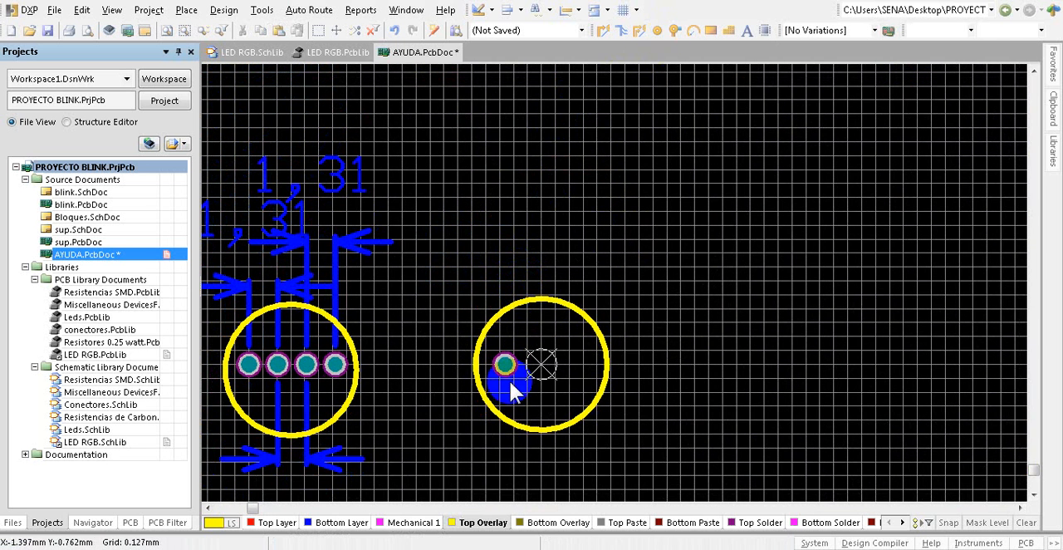
Step: Rubber-stamp the new pad from its centre to place three copies to its right, level with the origin and spaced about 1.4 mm apart
scroll(509, 384, "up", 3, "ctrl")
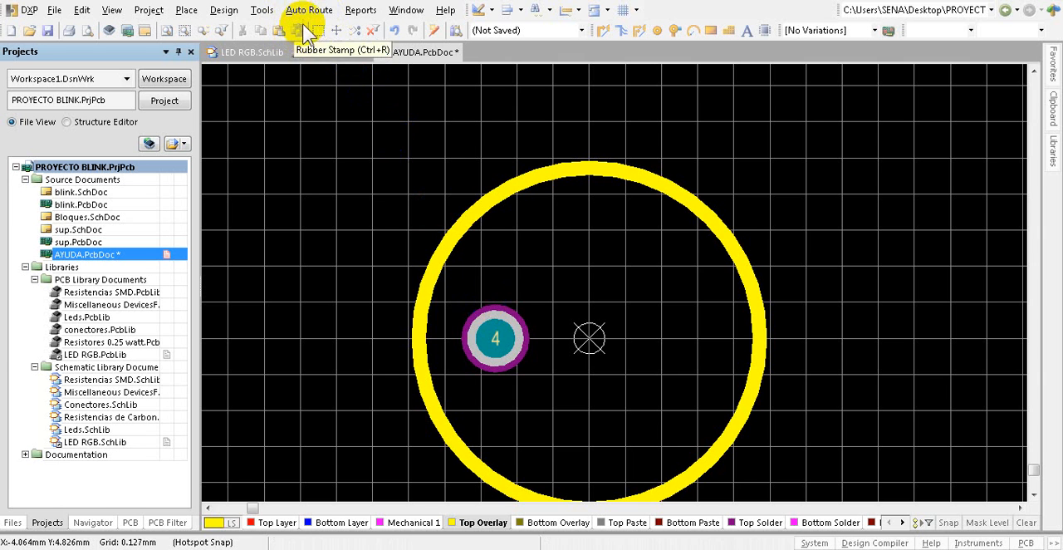
left_click(494, 338)
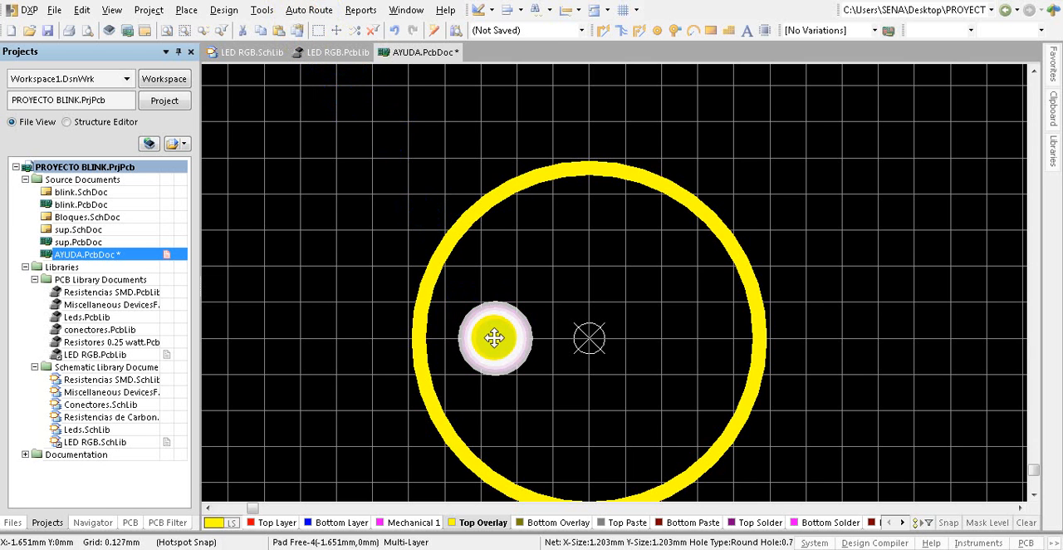
left_click(297, 31)
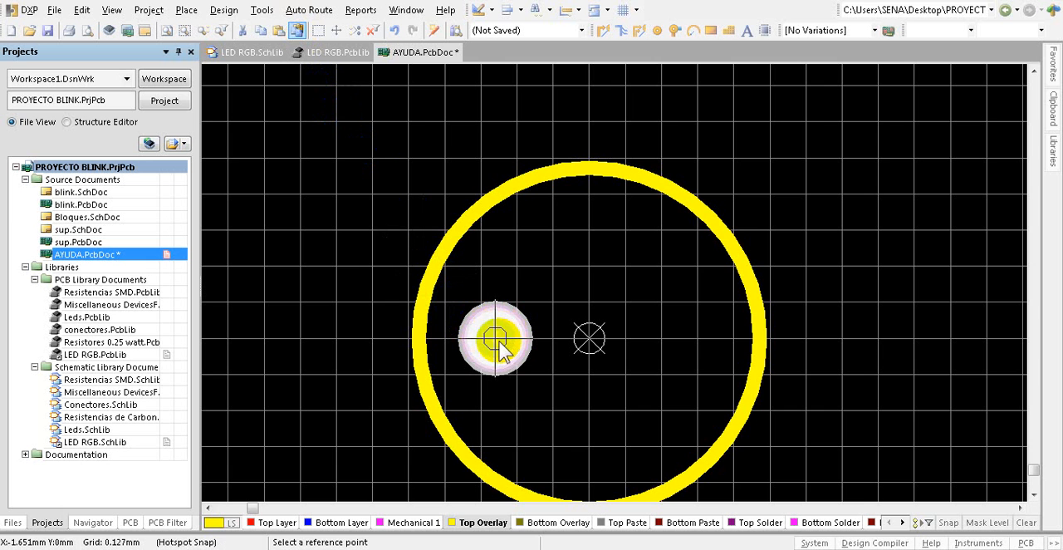
scroll(498, 340, "up", 3, "ctrl")
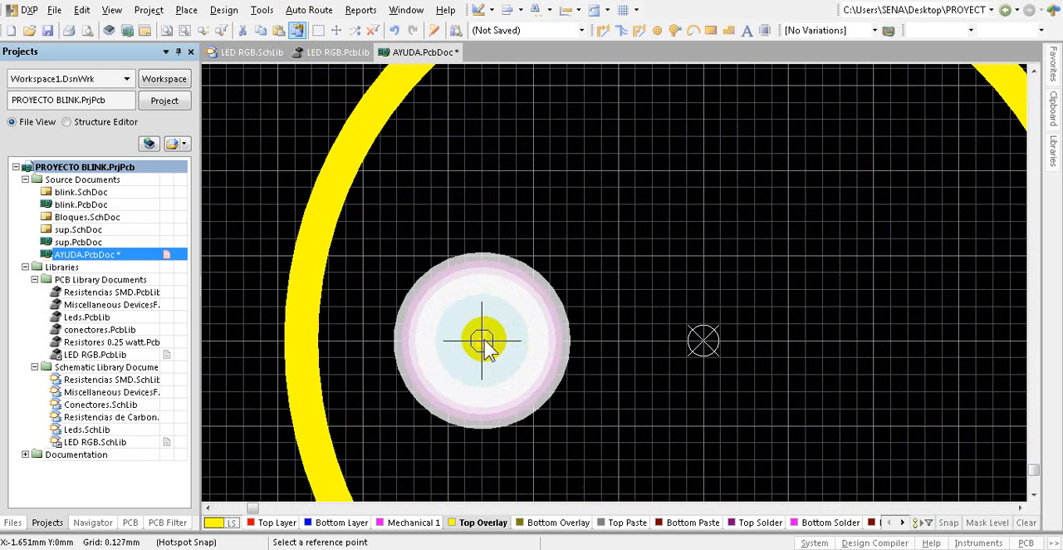
left_click(481, 341)
key("ctrl+v")
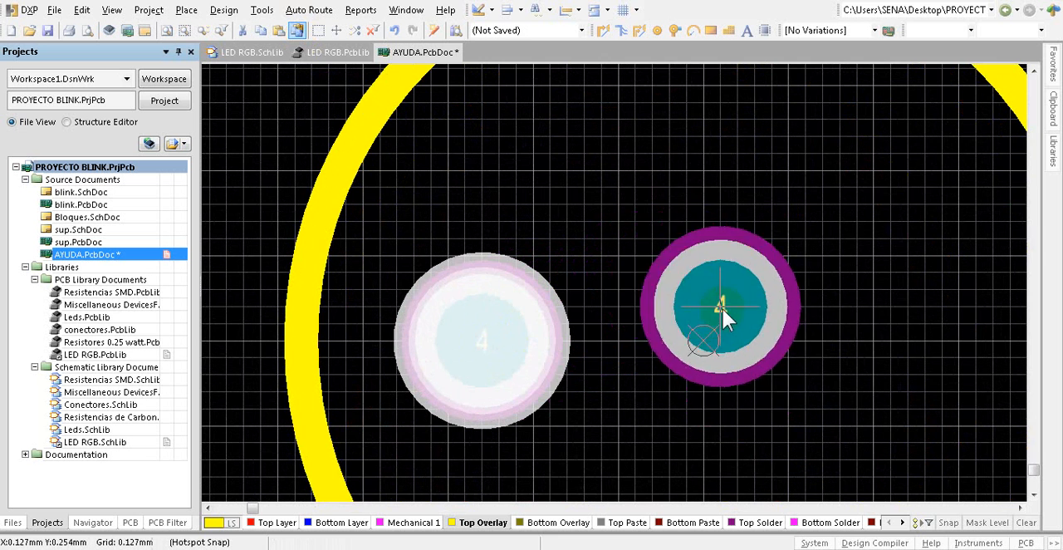
scroll(721, 205, "down", 4, "ctrl")
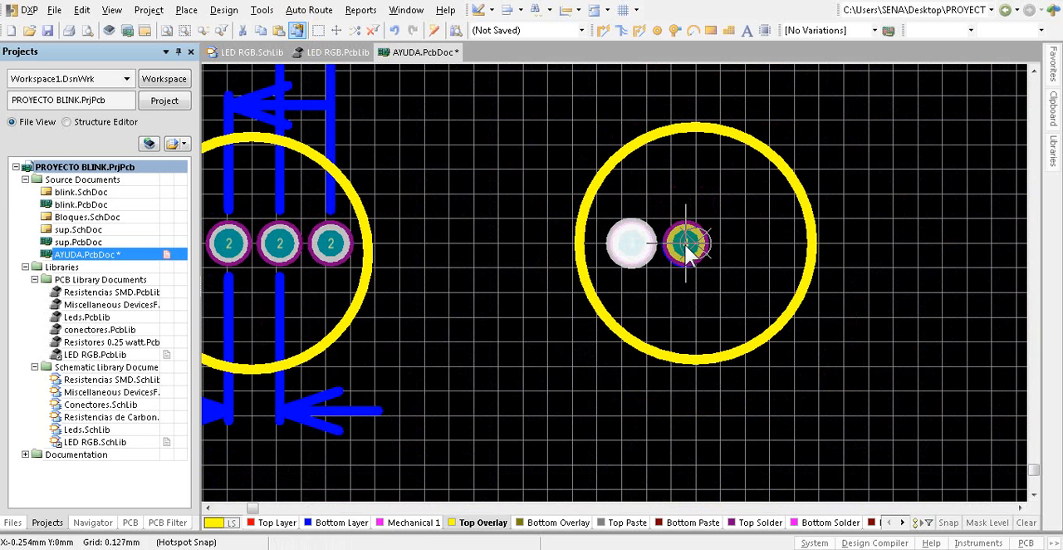
left_click(686, 243)
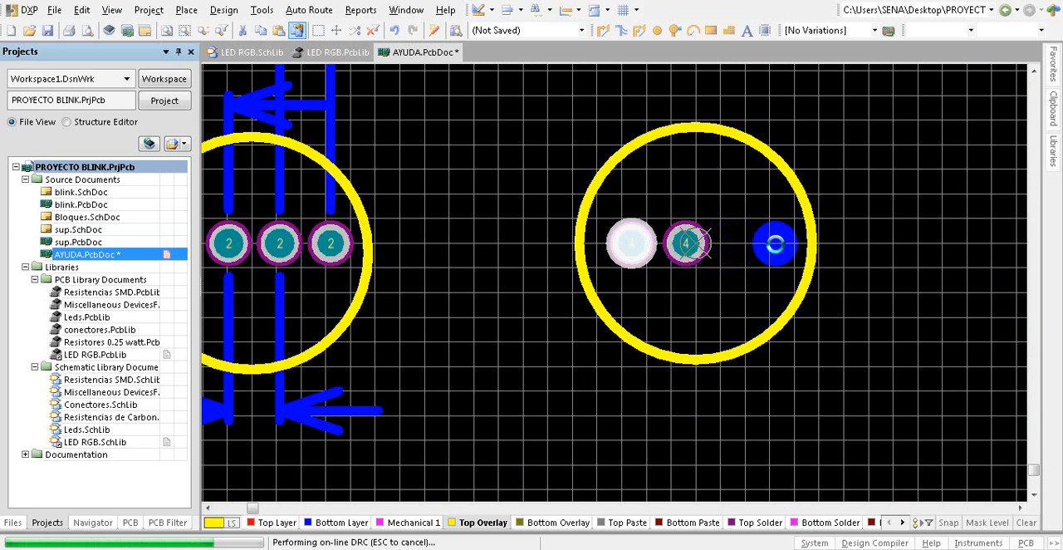
left_click(743, 245)
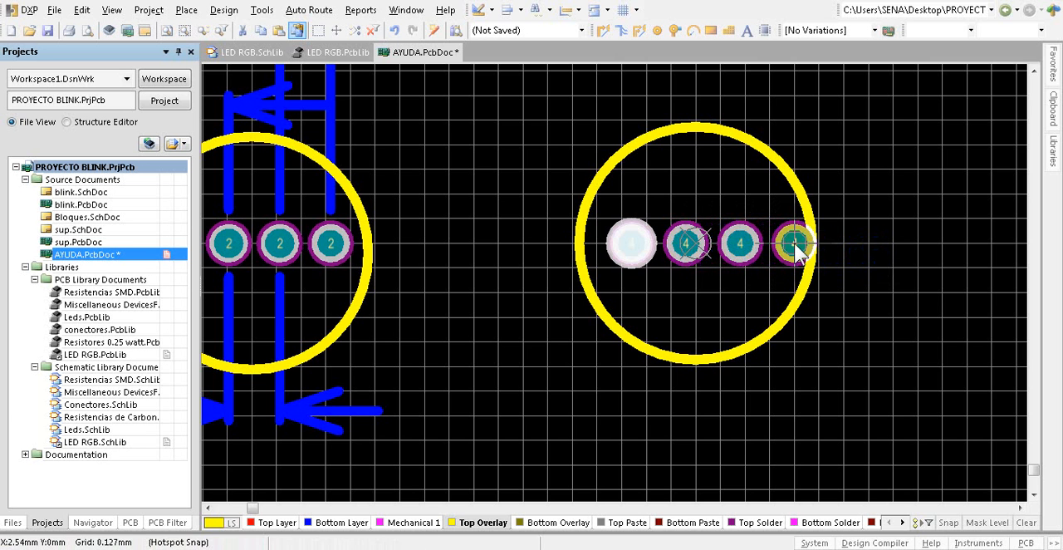
left_click(793, 245)
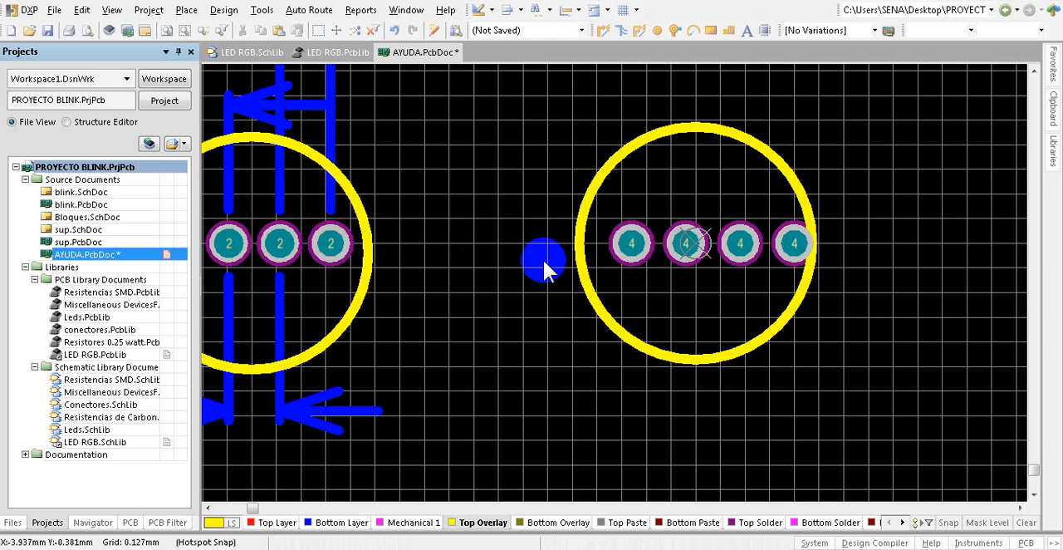
scroll(542, 258, "down", 1, "ctrl")
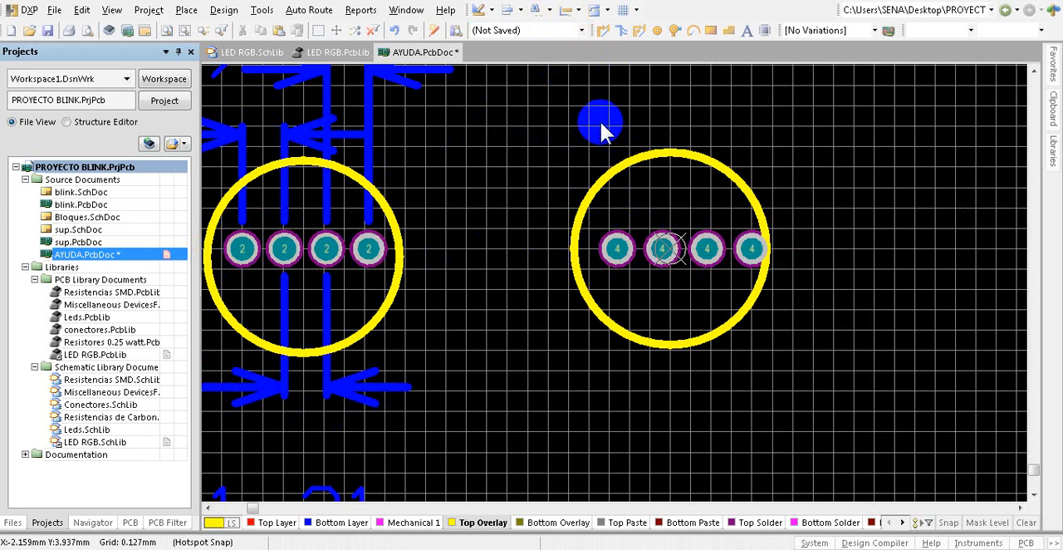
Step: Make Top Layer the active drawing layer
left_click(580, 12)
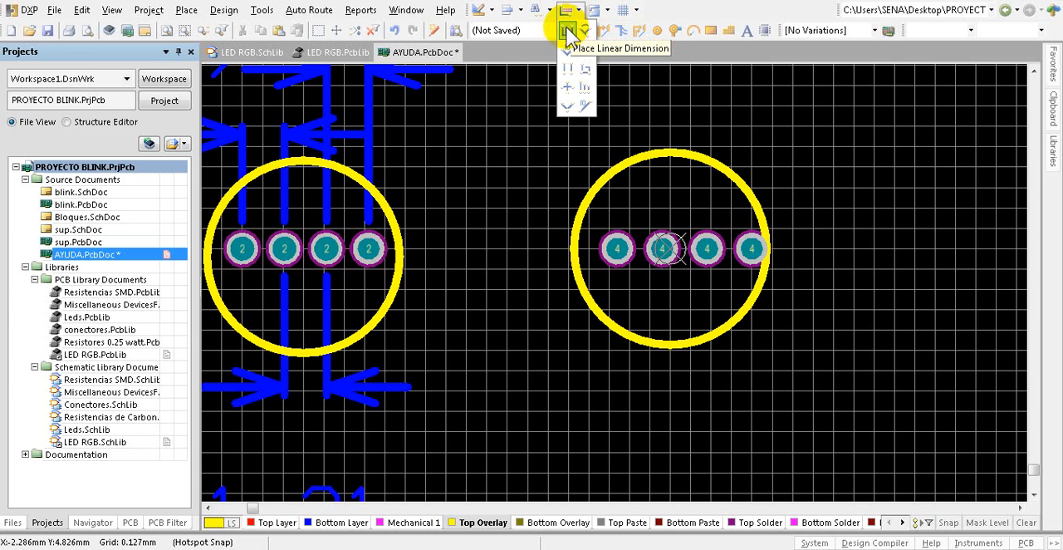
left_click(568, 32)
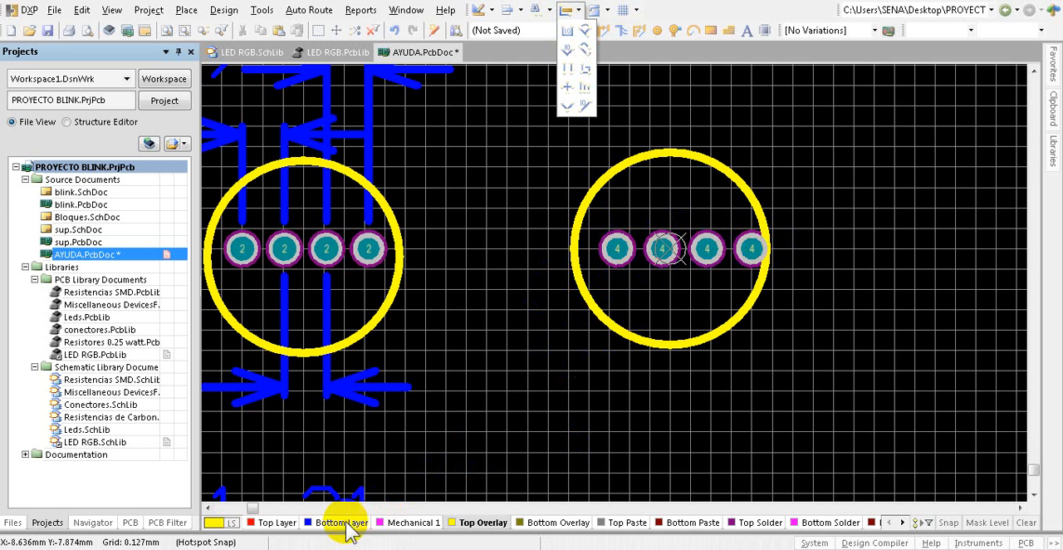
left_click(279, 525)
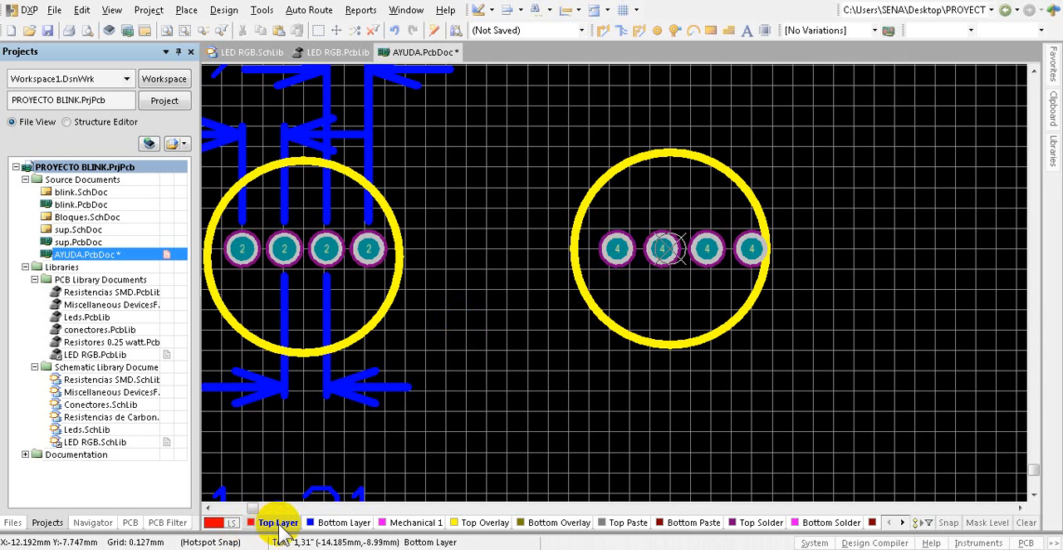
right_click(554, 156)
Step: Add a linear dimension between the new circle's first and second pads, placing it about 3.9 mm above the pad row
left_click(572, 11)
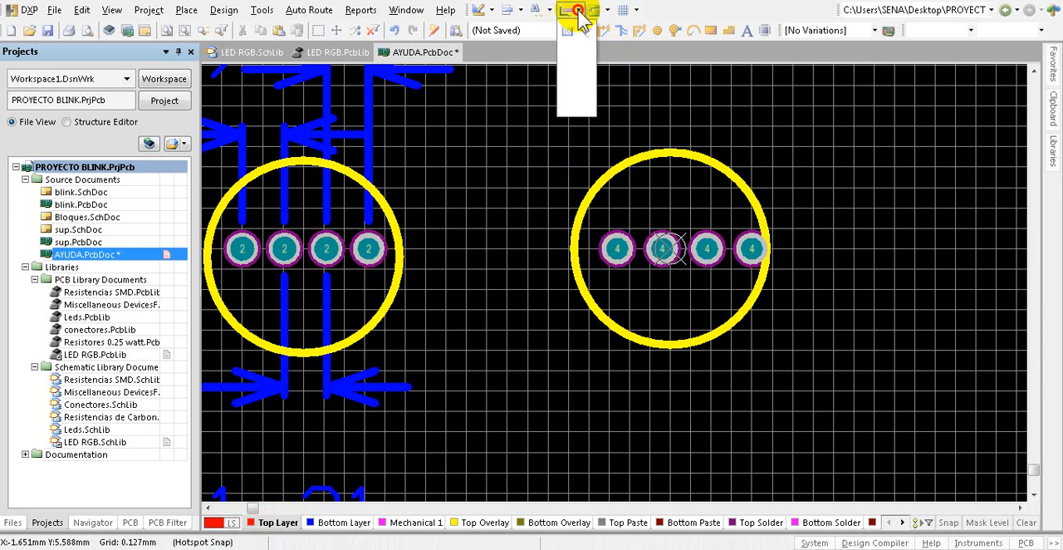
left_click(569, 35)
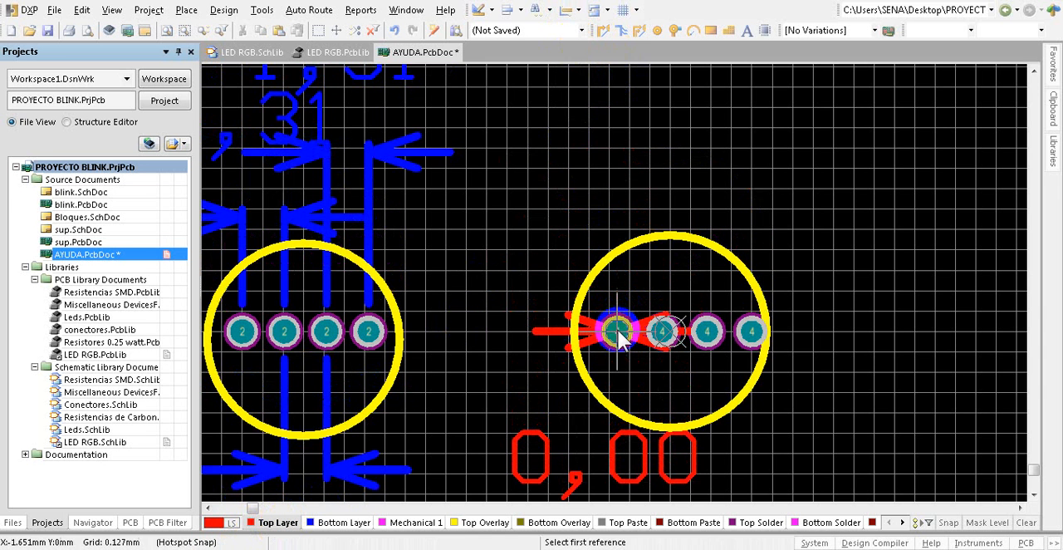
scroll(619, 333, "up", 5, "ctrl")
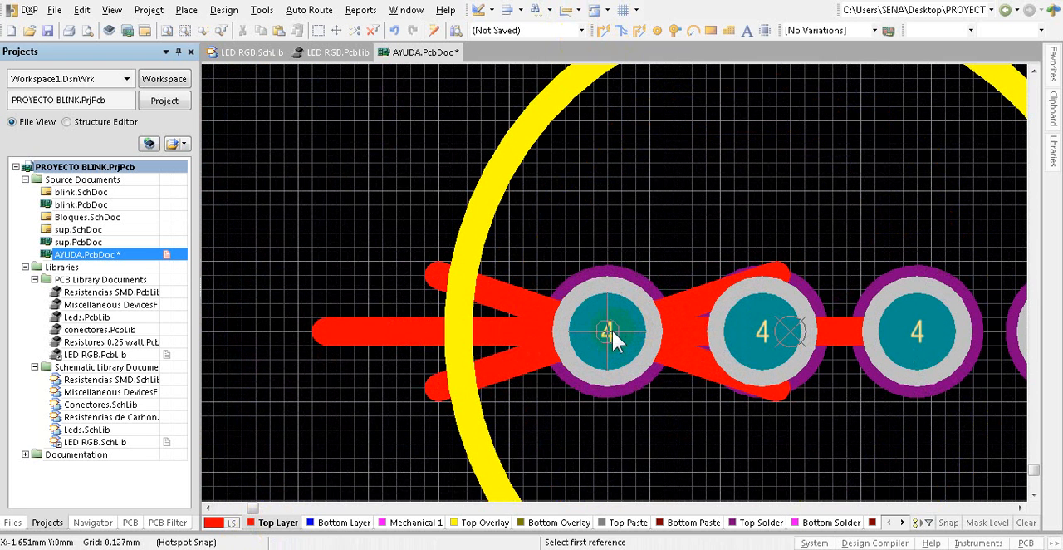
left_click(607, 331)
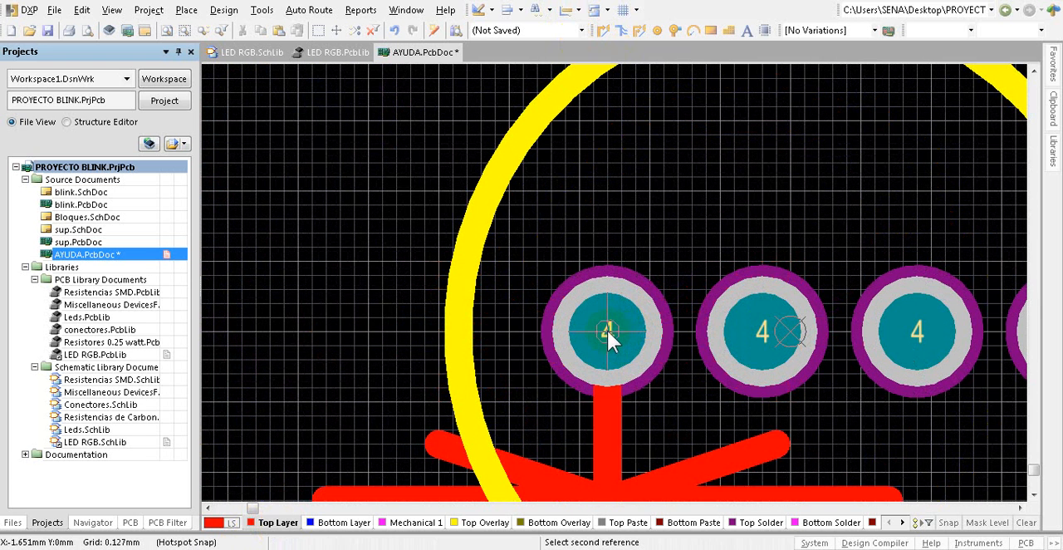
left_click(760, 334)
scroll(714, 320, "down", 5, "ctrl")
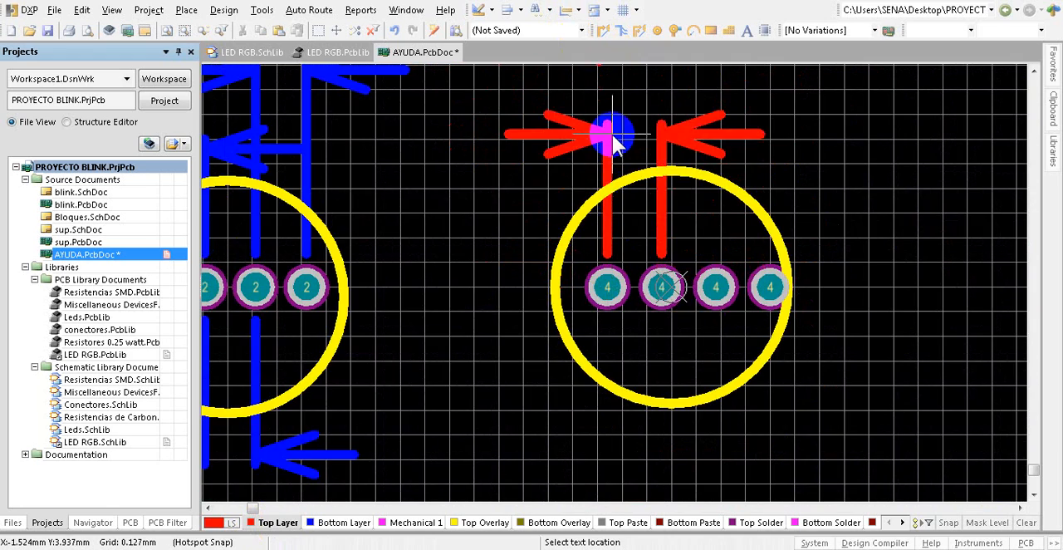
scroll(612, 135, "down", 3, "ctrl")
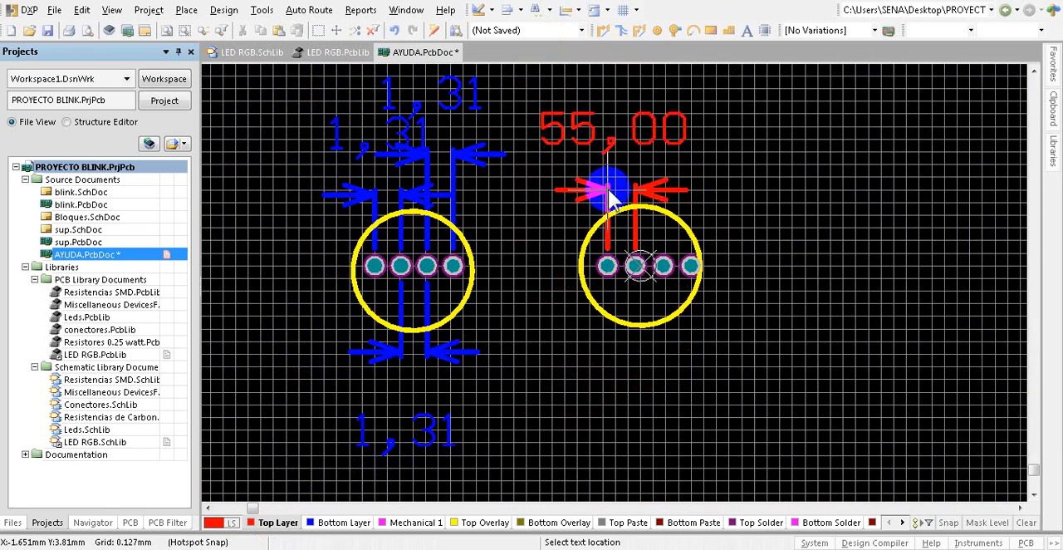
left_click(609, 198)
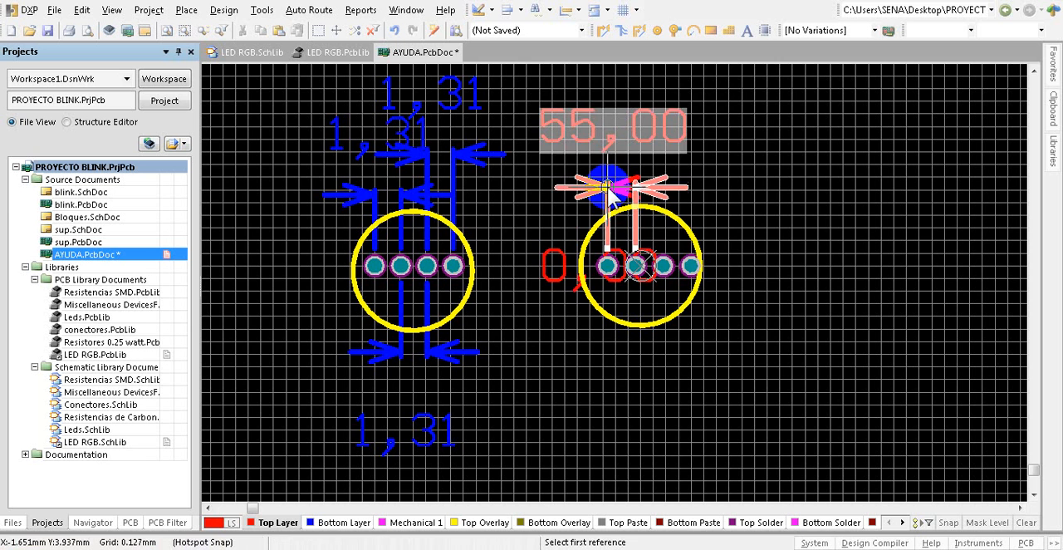
Step: Add a linear dimension between the new circle's second and third pads, placing it below the circle
scroll(636, 266, "up", 3, "ctrl")
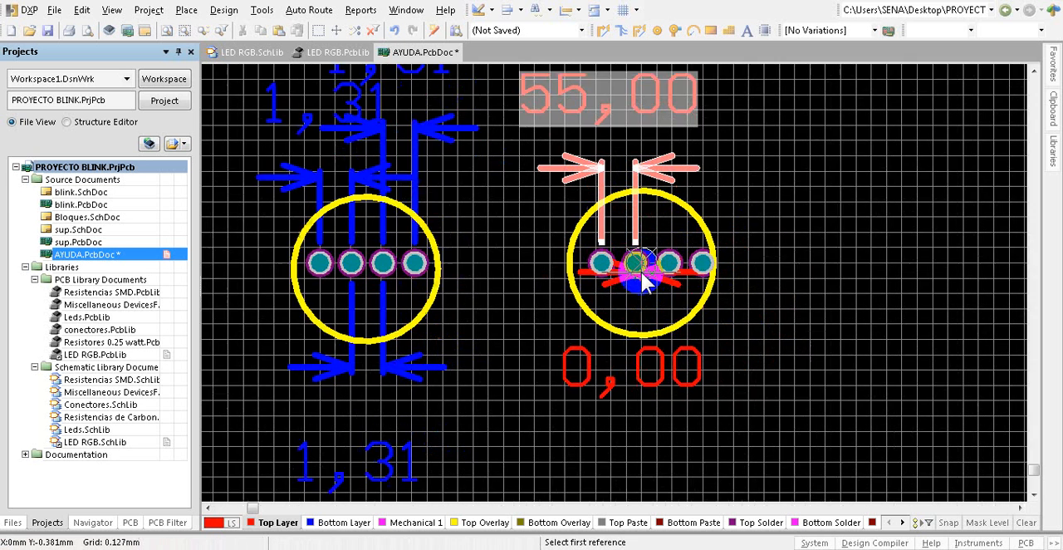
left_click(631, 259)
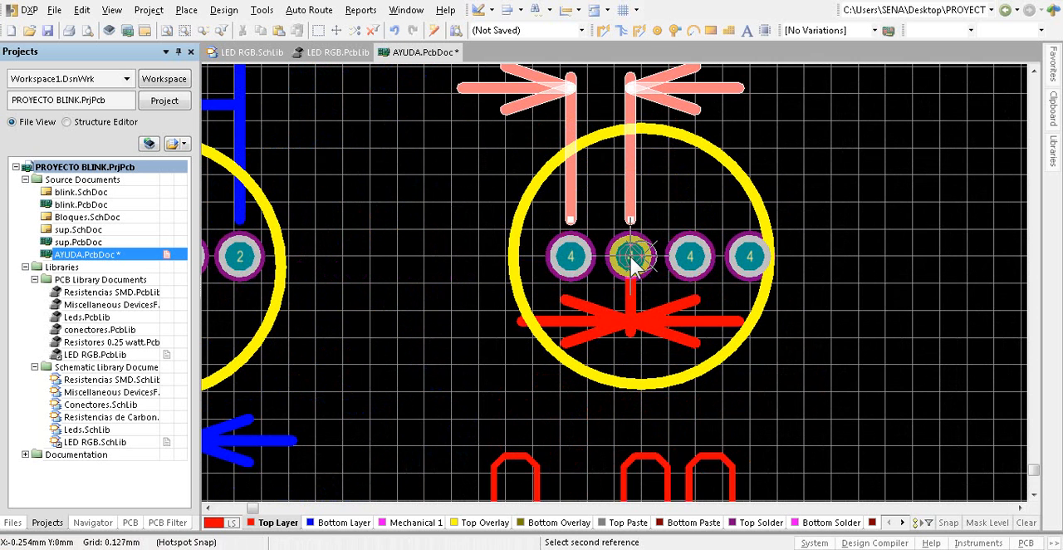
left_click(690, 259)
scroll(676, 307, "down", 3)
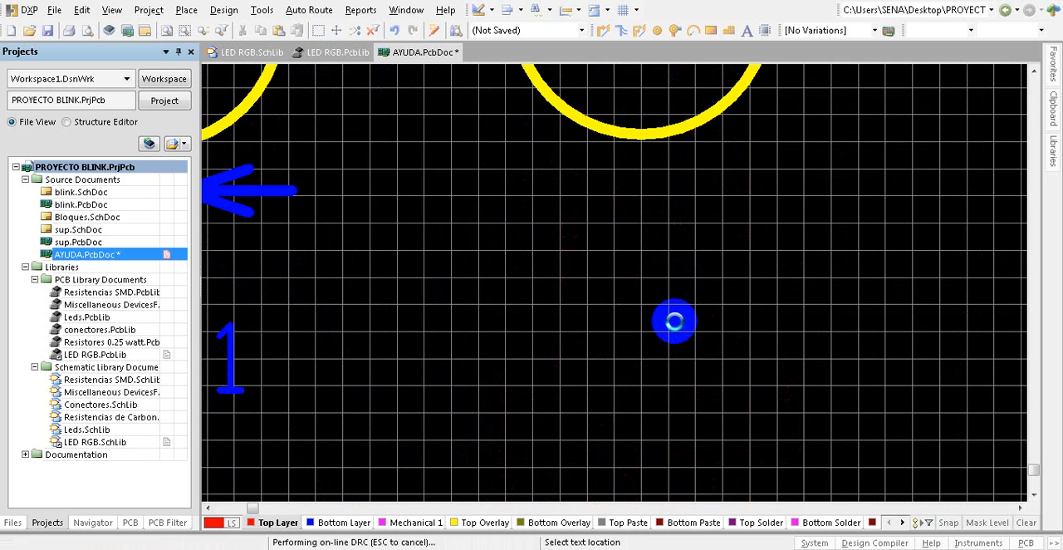
left_click(677, 325)
Step: Add a linear dimension between the new circle's third and fourth pads, placing it about 7.4 mm above the pad row
scroll(830, 358, "down", 3, "ctrl")
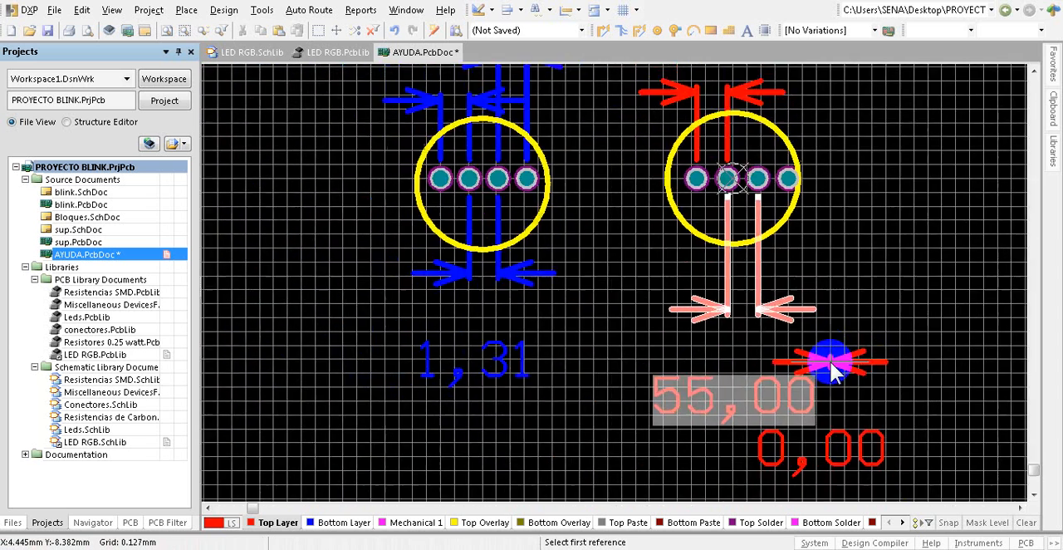
scroll(836, 178, "up", 2)
scroll(799, 206, "up", 2, "ctrl")
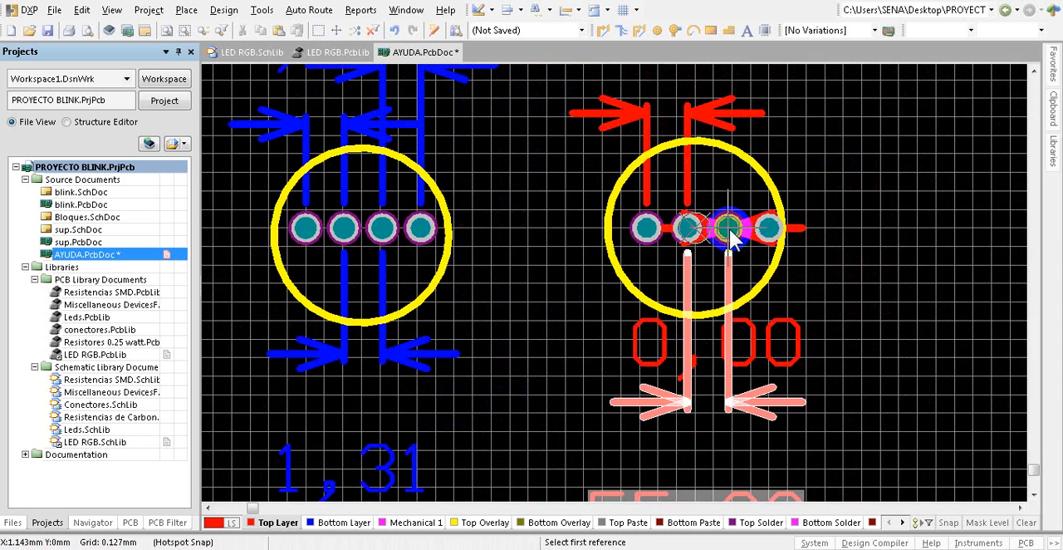
left_click(728, 232)
left_click(769, 235)
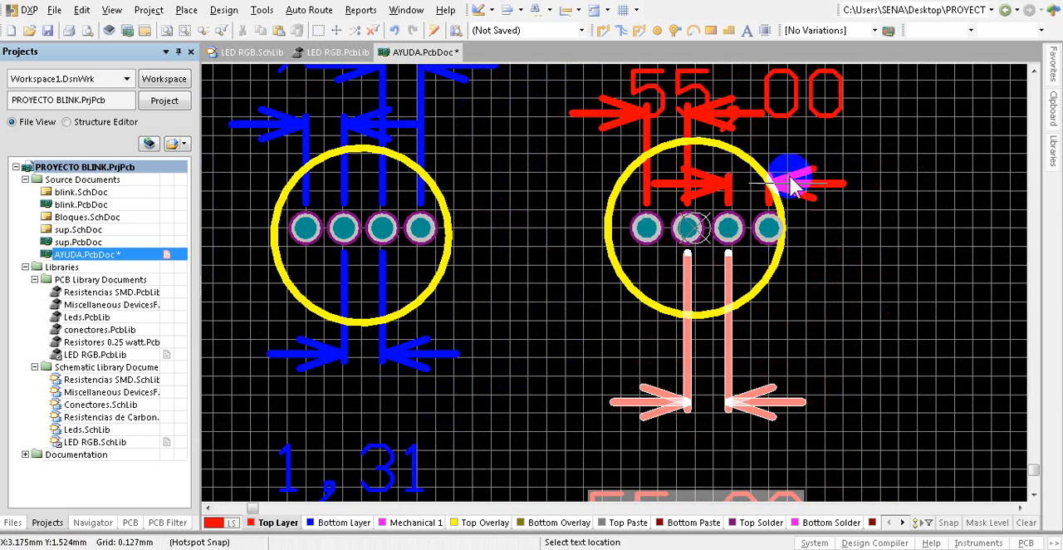
scroll(834, 108, "down", 3, "ctrl")
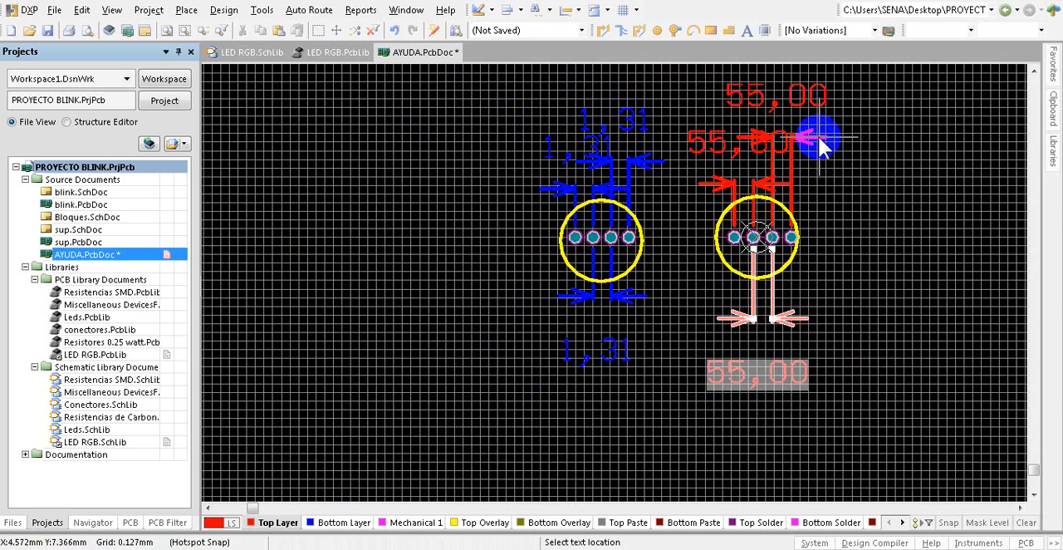
left_click(820, 144)
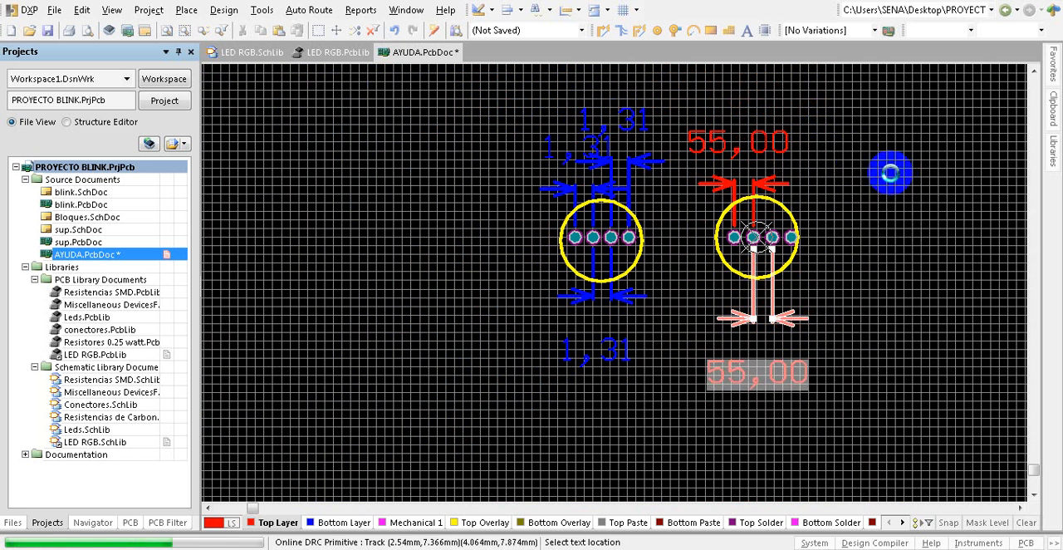
right_click(897, 186)
right_click(860, 179)
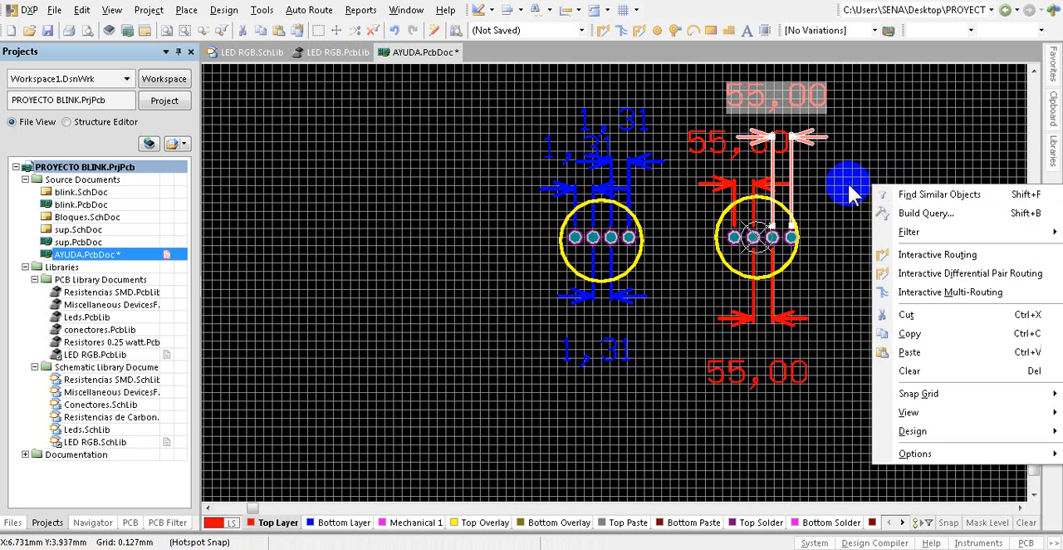
key("Escape")
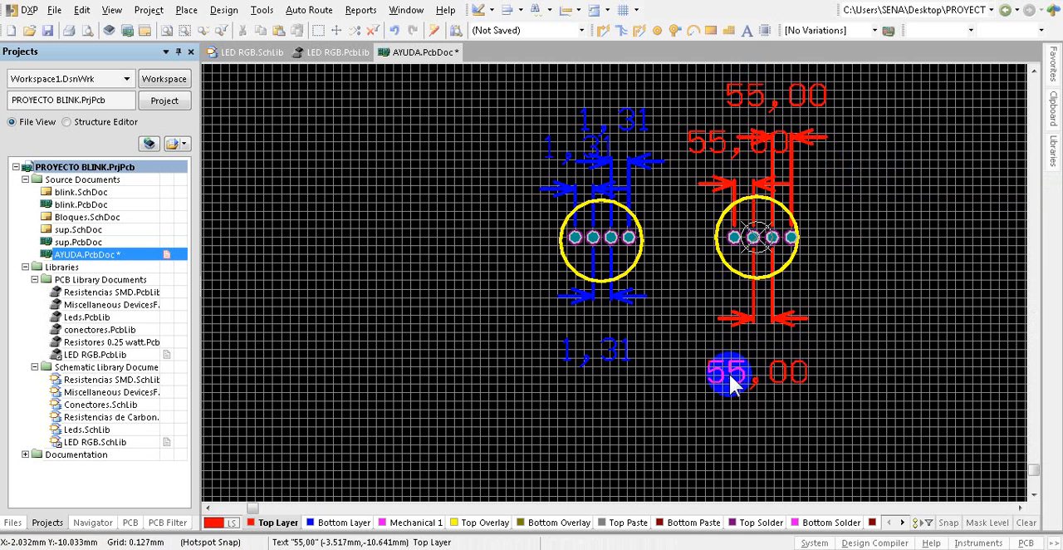
Step: Set the unit of the linear dimension below the new circle to Millimeters
double_click(734, 374)
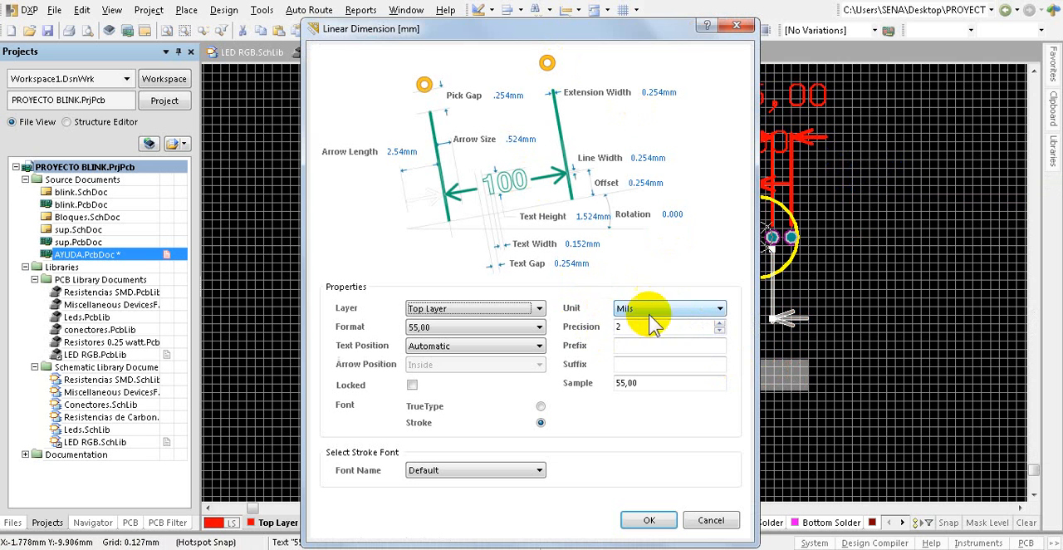
left_click(719, 312)
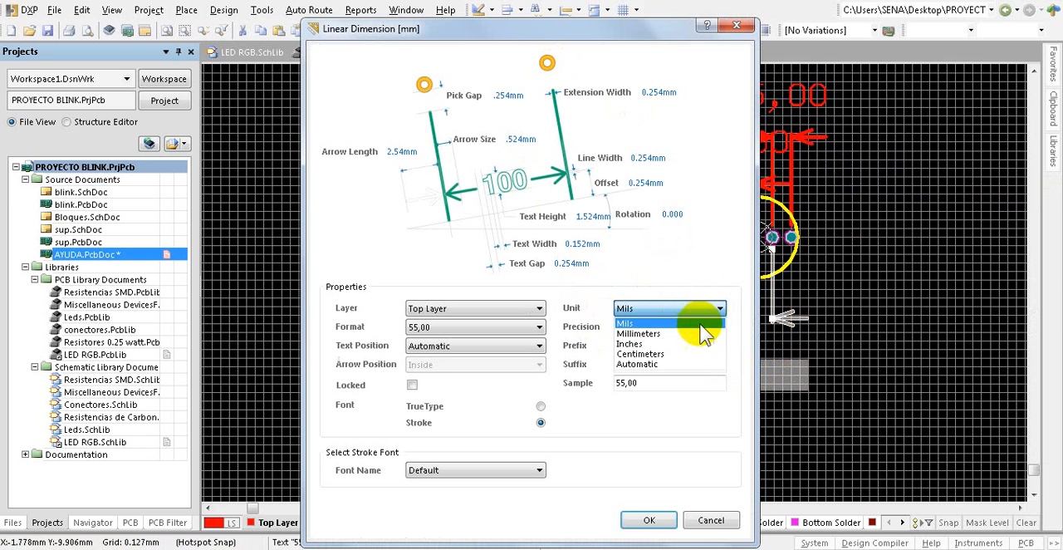
left_click(653, 333)
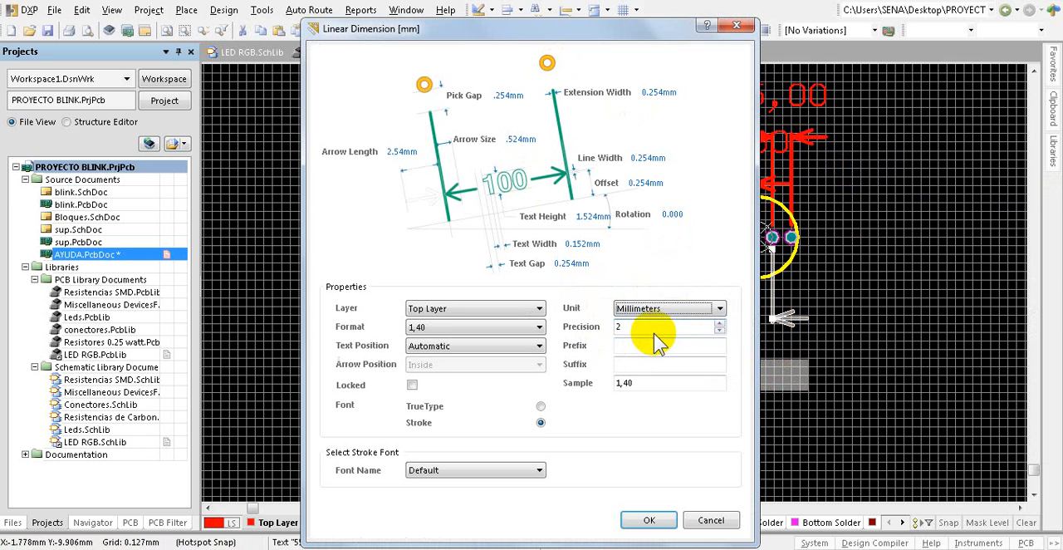
left_click(646, 518)
left_click(787, 431)
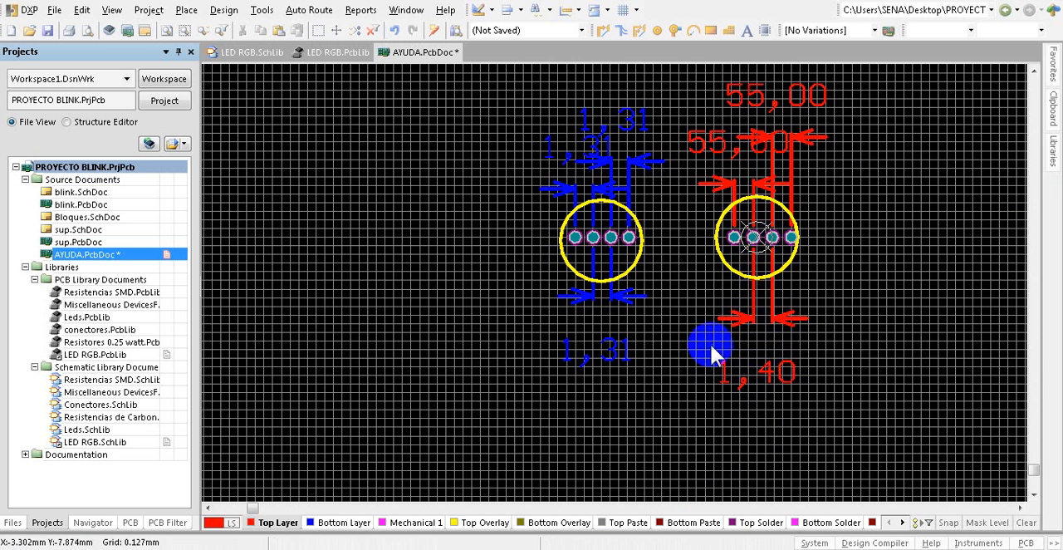
Step: Set the unit of both linear dimensions above the new circle to Millimeters
scroll(708, 347, "down", 1, "ctrl")
double_click(723, 161)
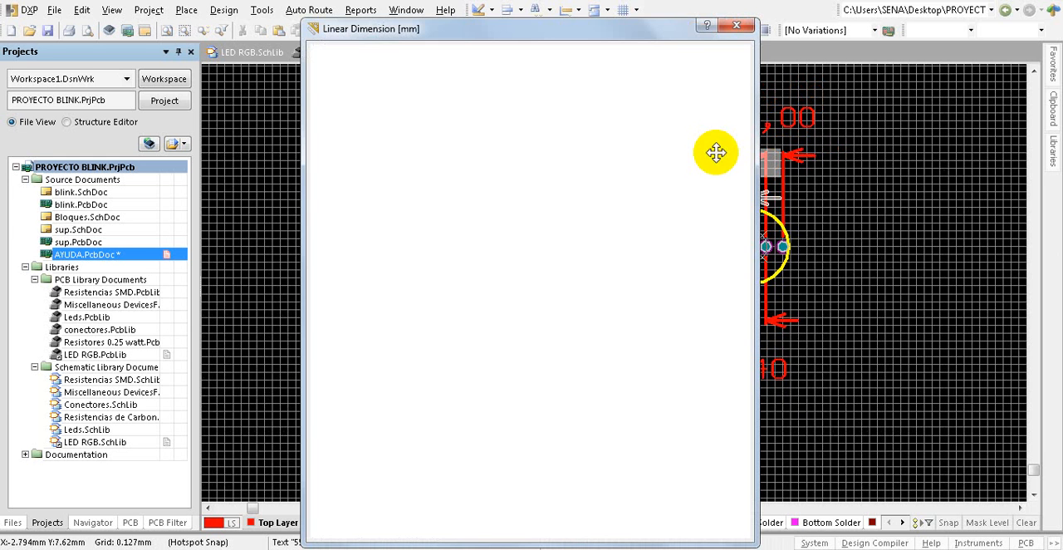
left_click(711, 308)
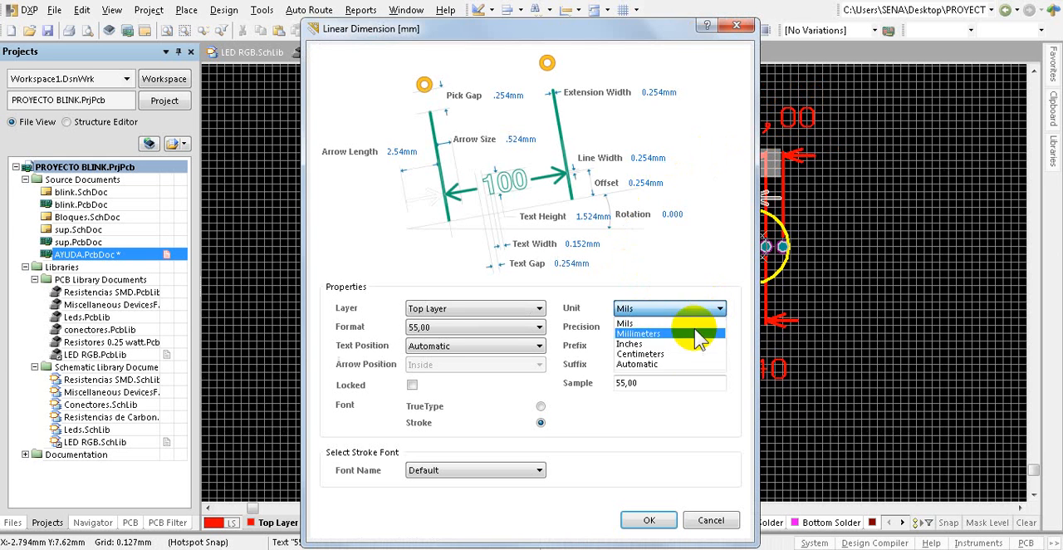
left_click(656, 347)
left_click(647, 521)
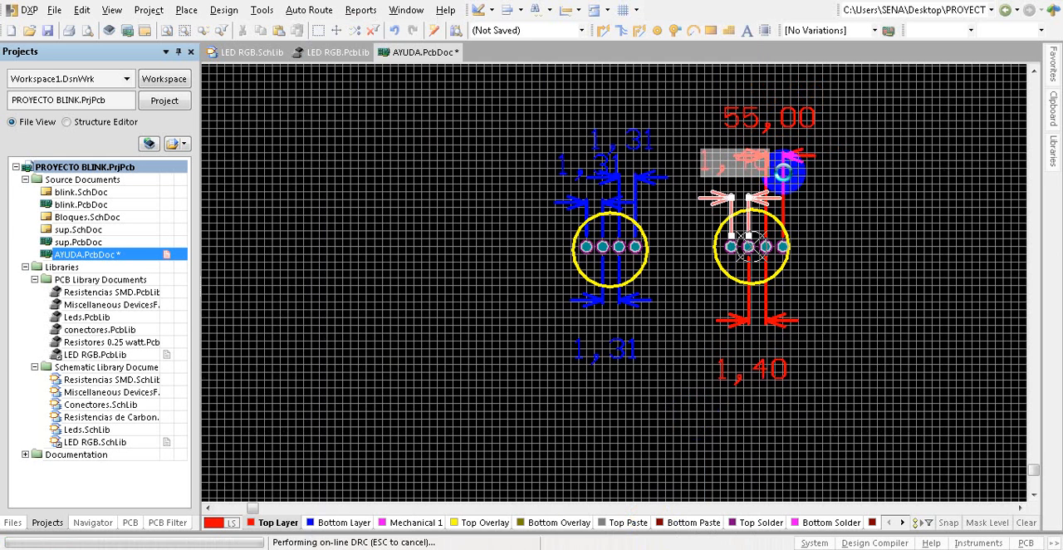
double_click(754, 117)
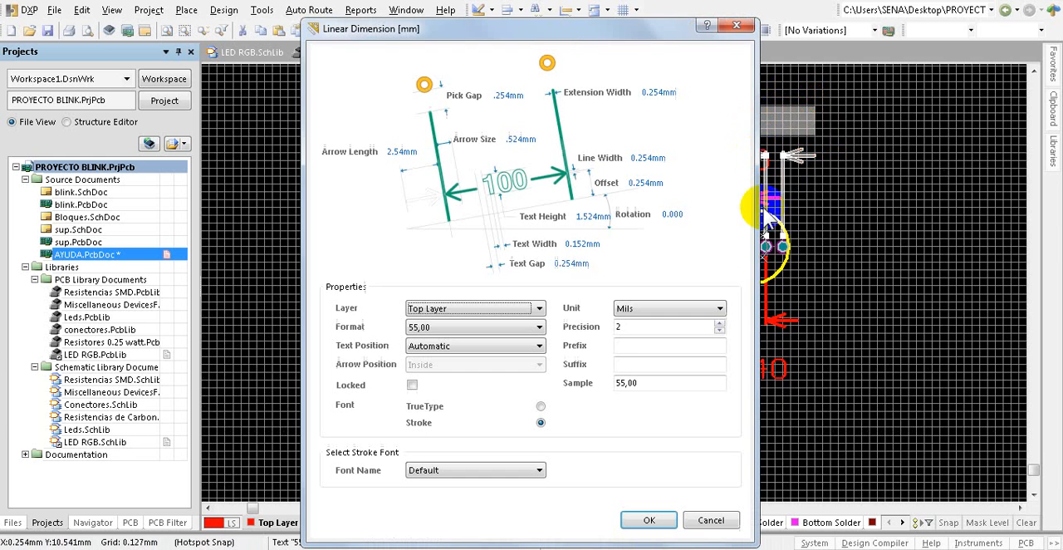
left_click(716, 309)
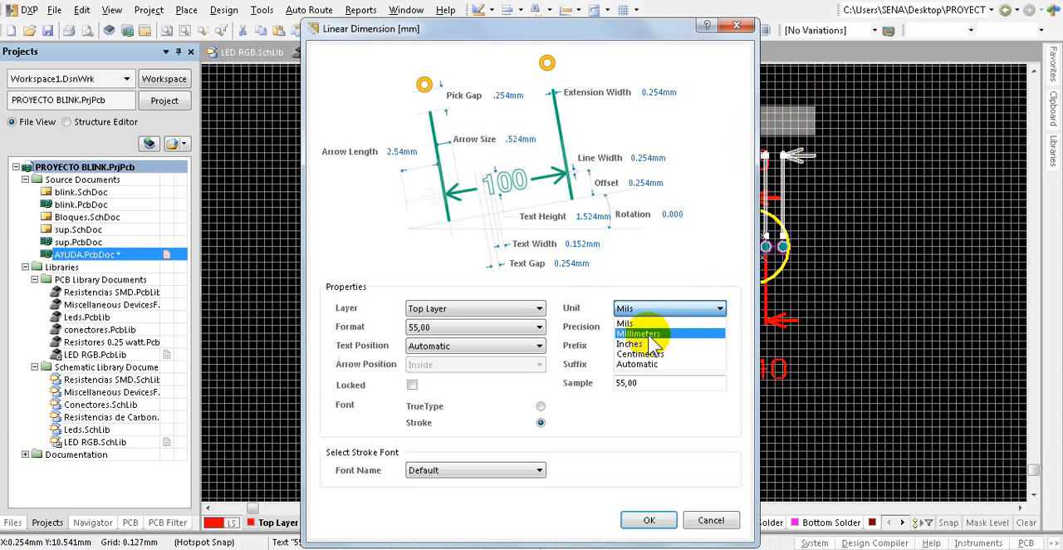
left_click(656, 346)
left_click(650, 521)
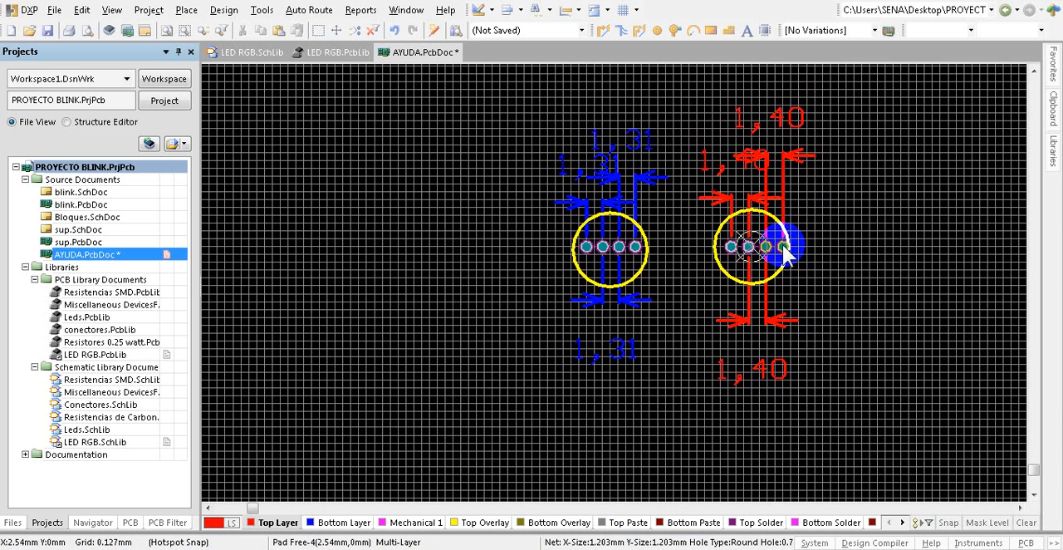
Step: Move the first and second pads of the red-dimensioned circle outward to X -2.032 mm and X -0.762 mm, 1.27 mm apart
scroll(789, 262, "up", 2, "ctrl")
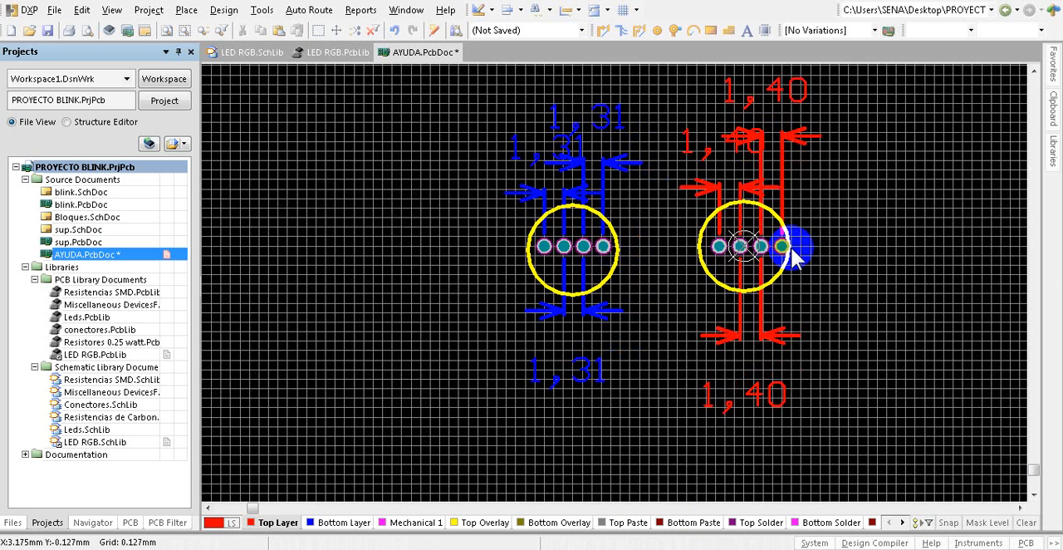
scroll(793, 246, "down", 2, "ctrl")
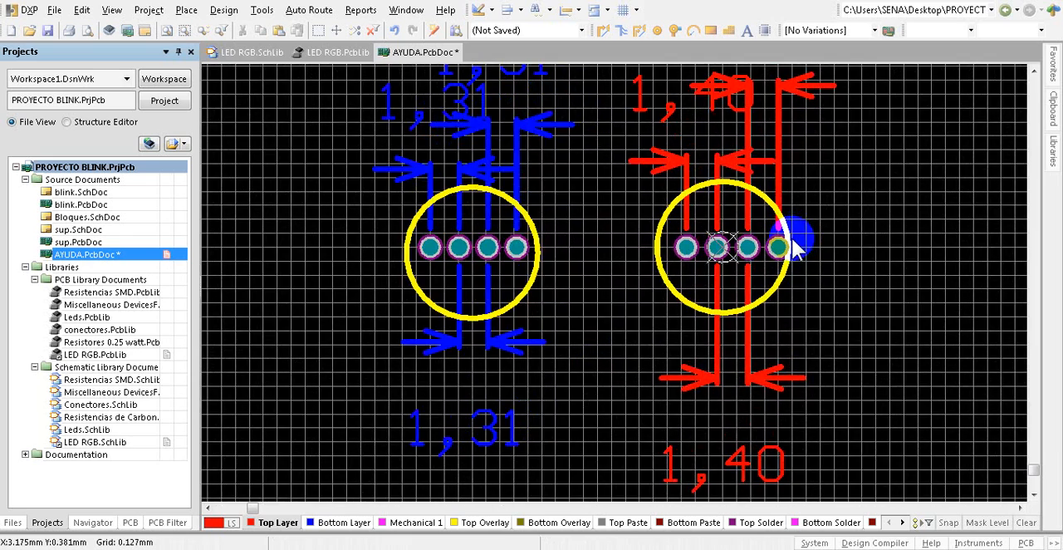
scroll(705, 368, "down", 2, "ctrl")
scroll(730, 324, "up", 3, "ctrl")
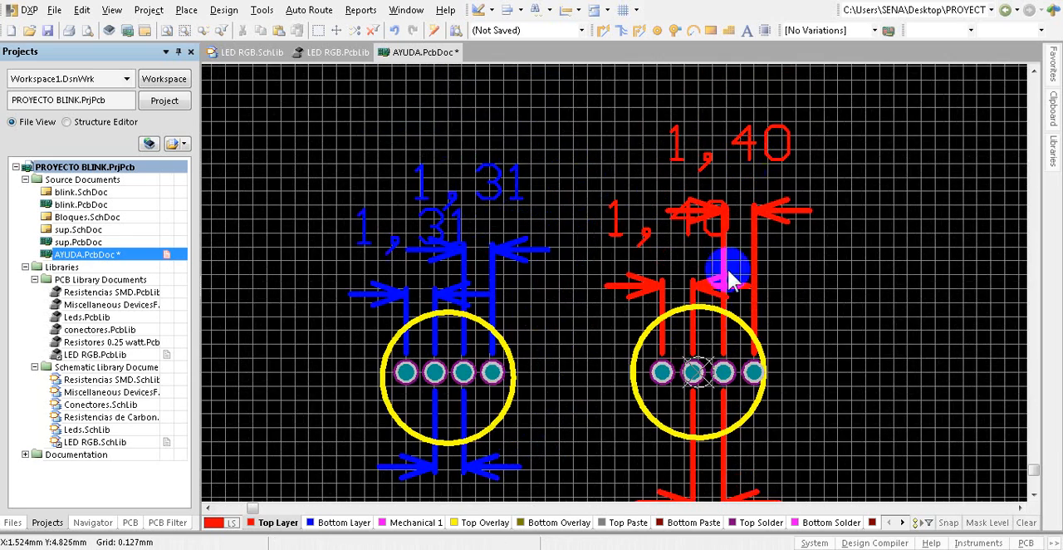
scroll(700, 340, "up", 1, "ctrl")
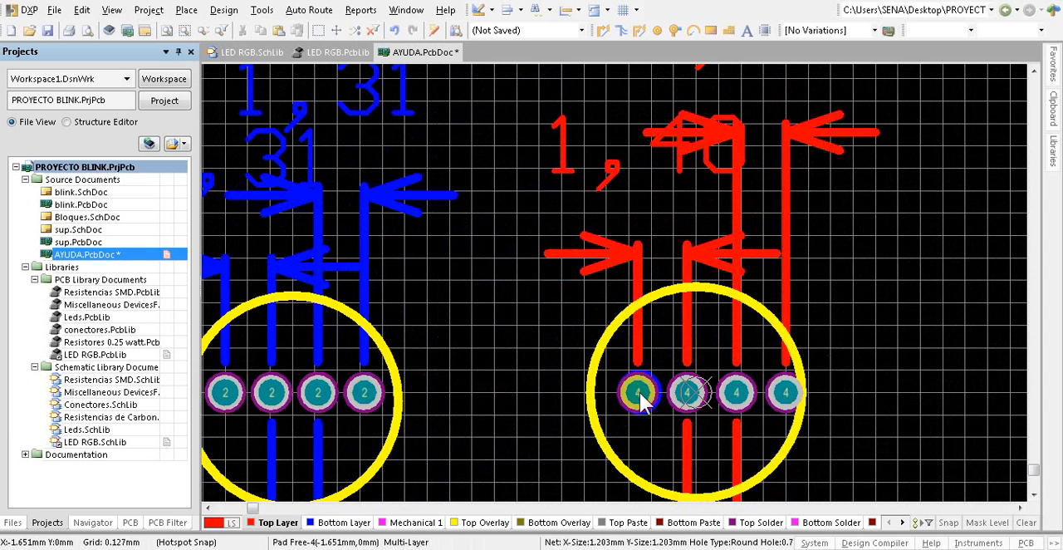
left_click_drag(639, 399, 637, 392)
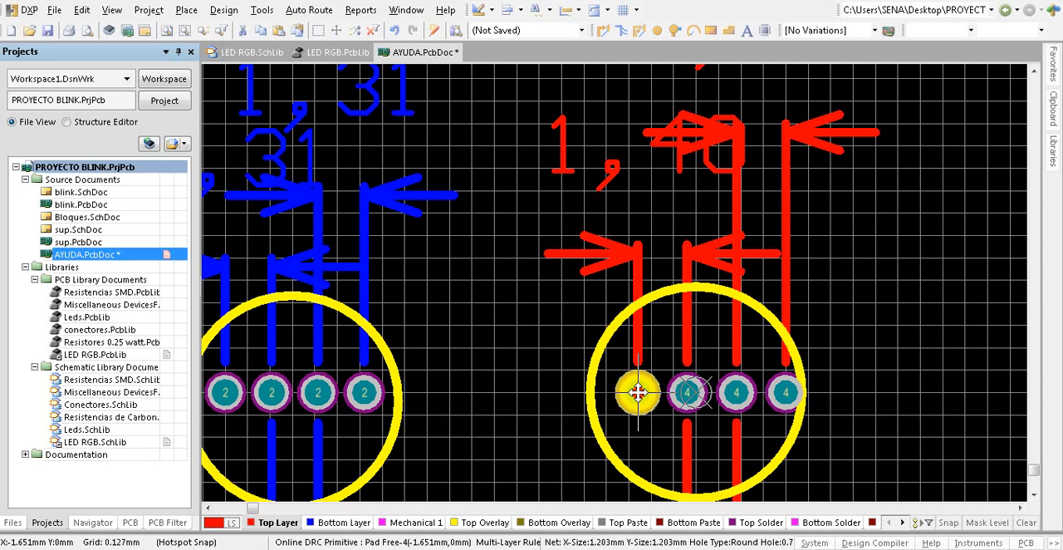
left_click_drag(637, 393, 622, 393)
left_click_drag(687, 392, 669, 392)
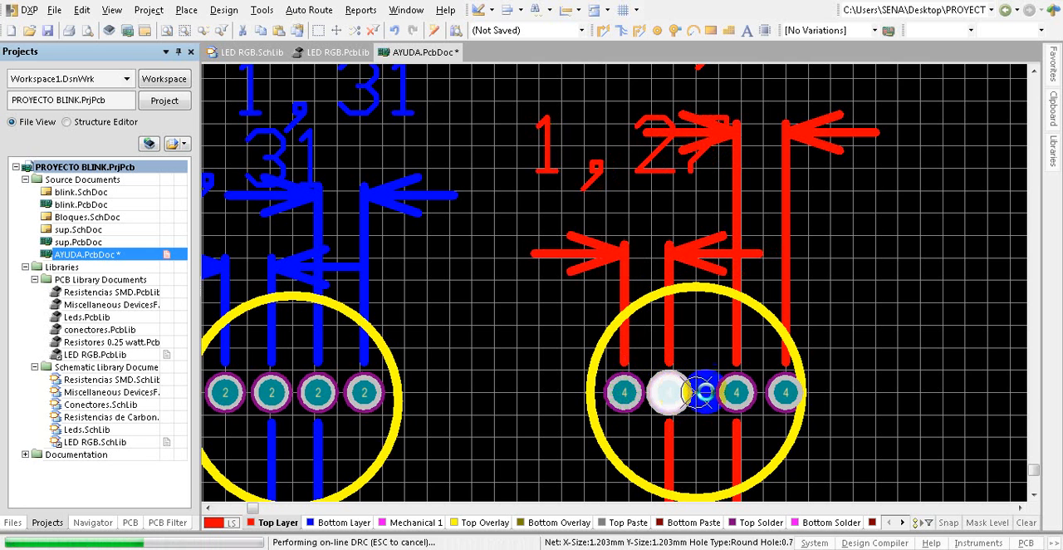
Step: Move the third pad to X 0.508 mm and the fourth pad to X 1.778 mm, keeping 1.27 mm spacing across the row
left_click_drag(738, 392, 736, 392)
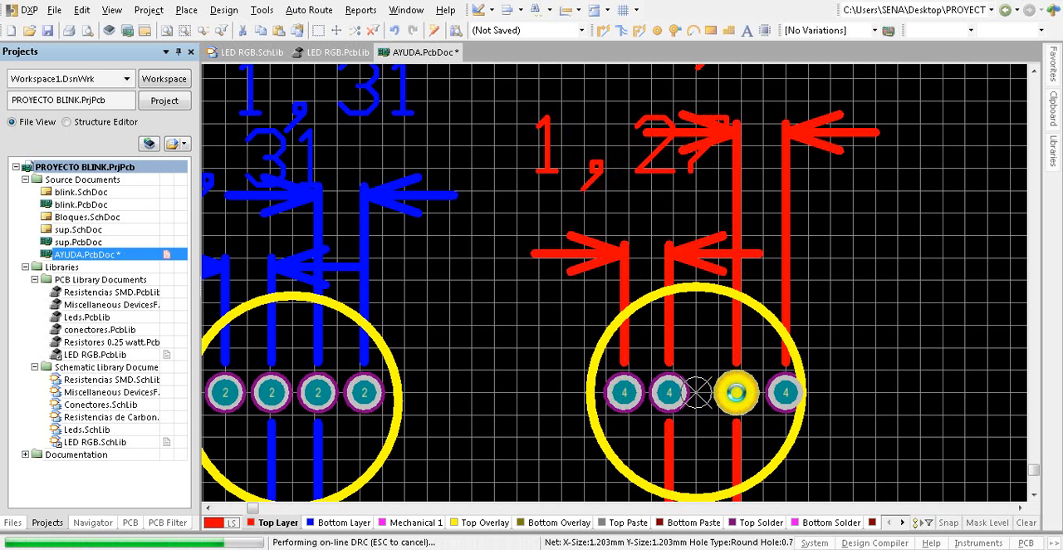
scroll(699, 416, "down", 1, "ctrl")
scroll(679, 415, "down", 1, "ctrl")
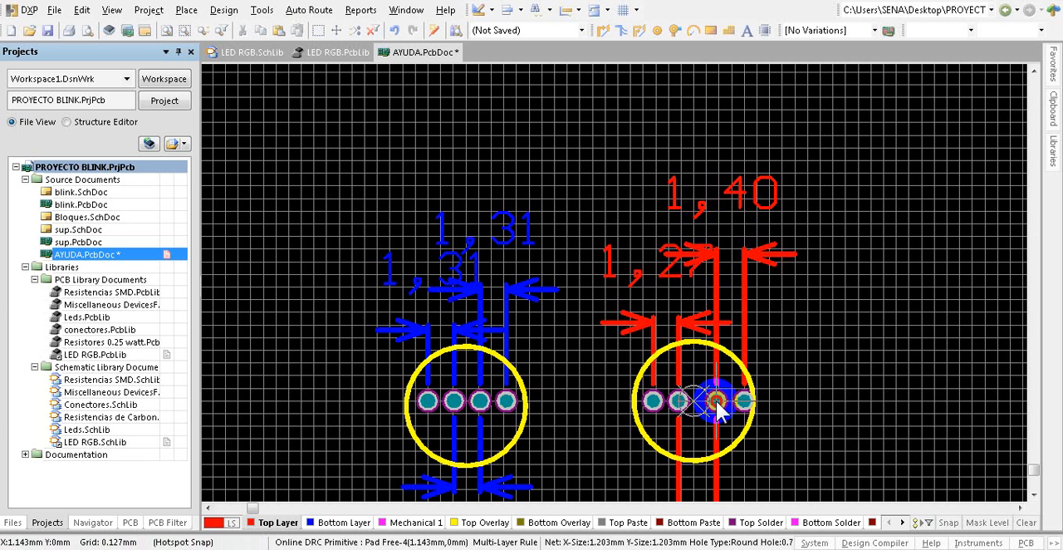
left_click_drag(716, 401, 711, 400)
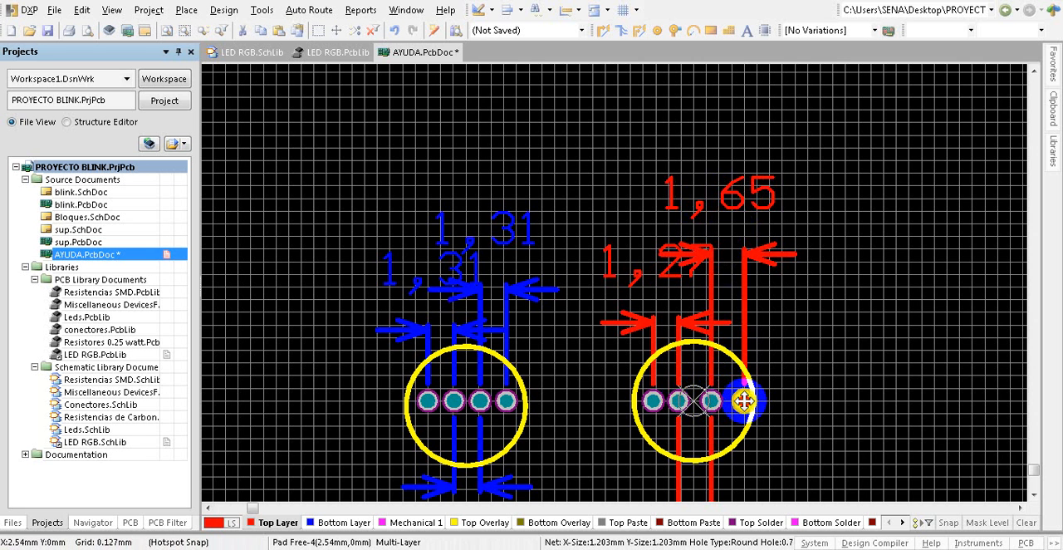
left_click_drag(744, 400, 736, 400)
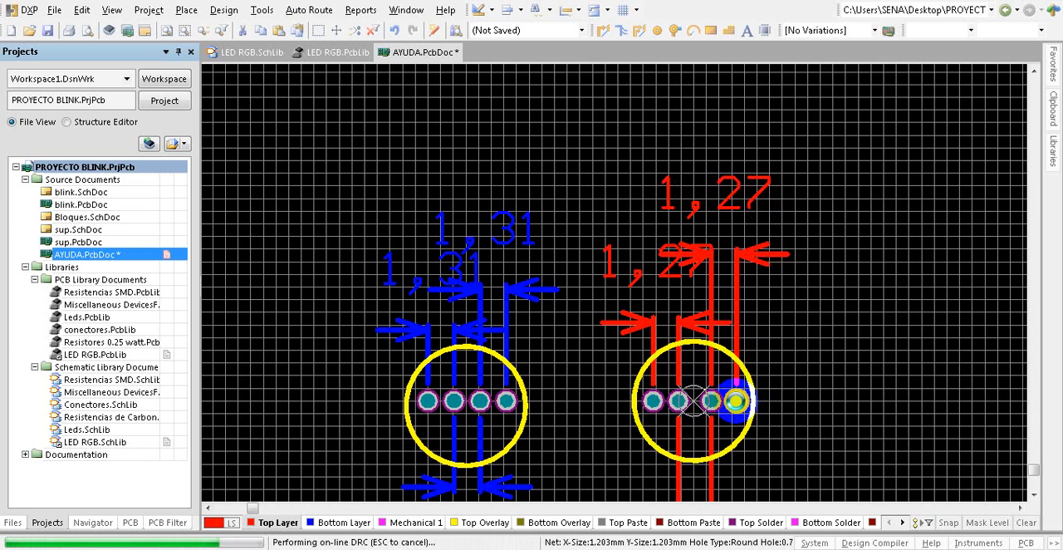
scroll(736, 401, "down", 3)
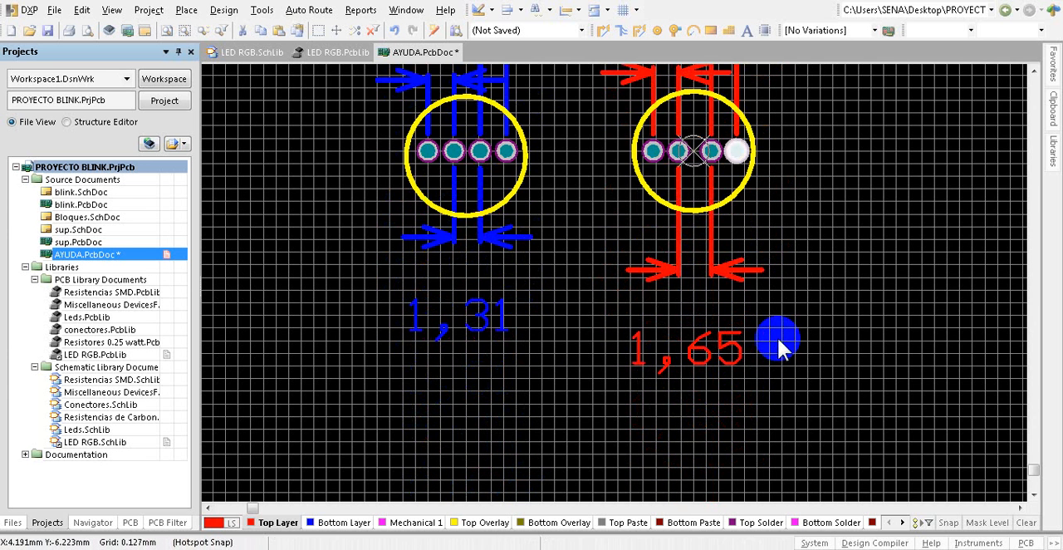
scroll(772, 342, "up", 1)
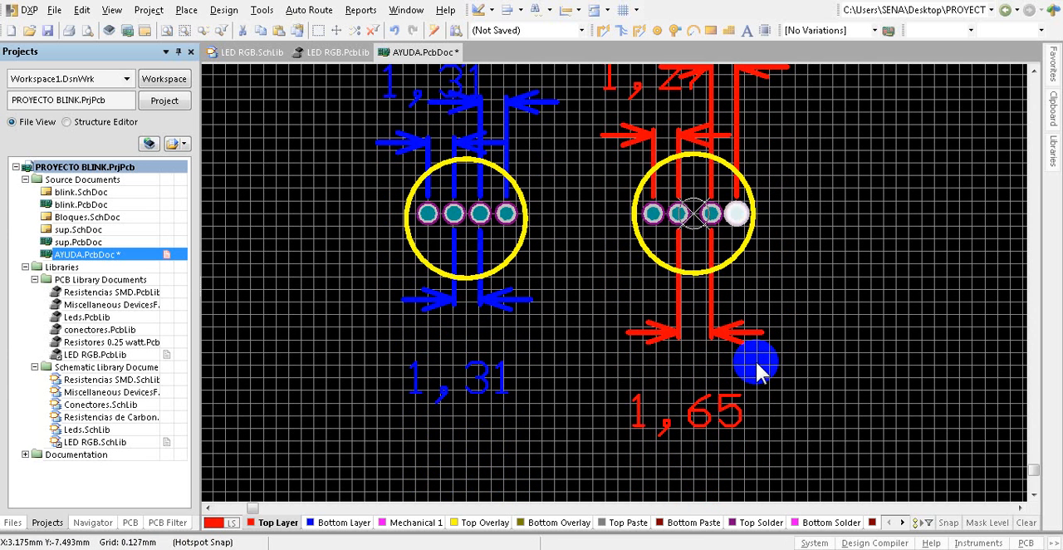
left_click(711, 214)
left_click_drag(711, 213, 737, 213)
scroll(738, 214, "up", 3)
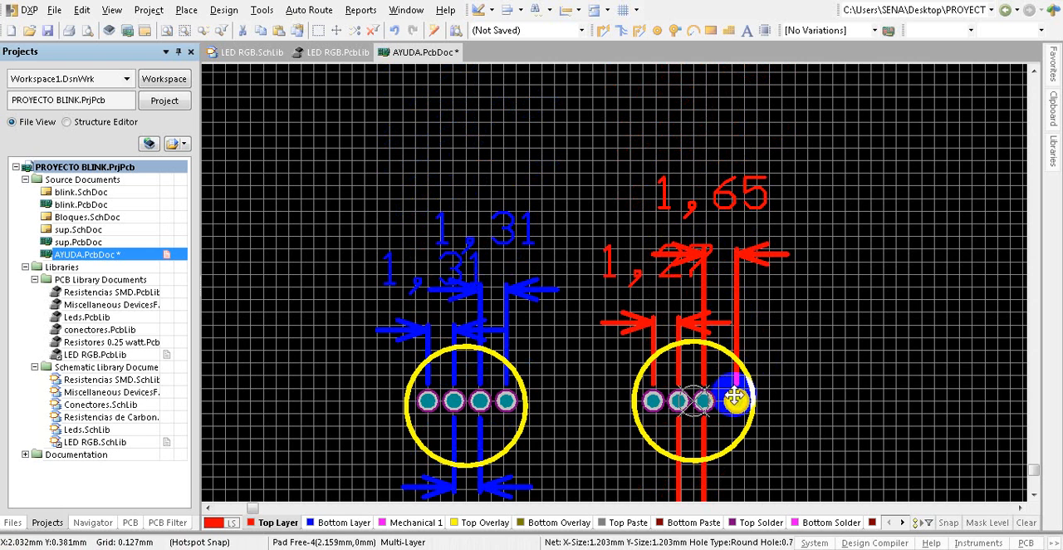
left_click_drag(737, 401, 731, 402)
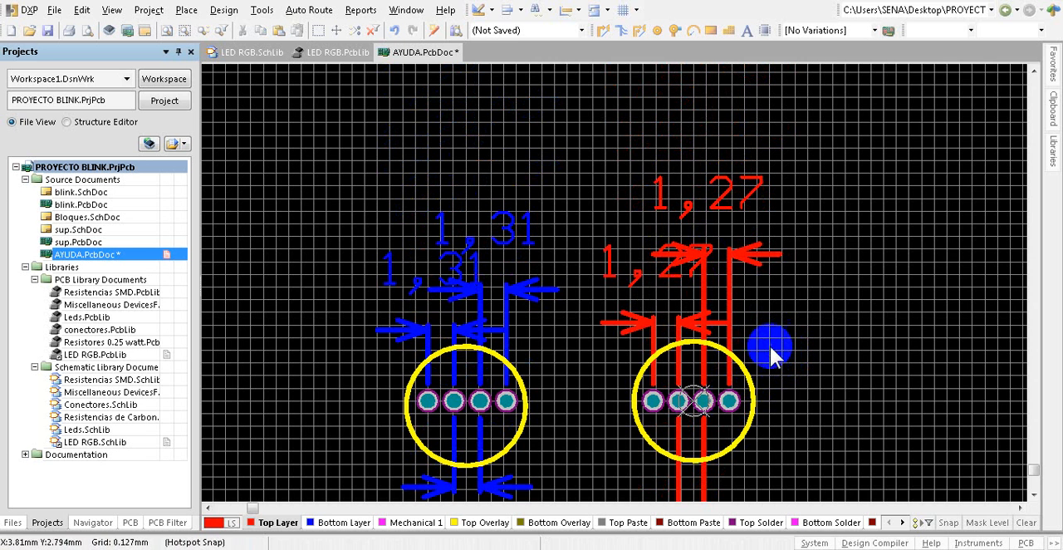
Step: Select all four pads of the red-dimensioned circle and shift them together 0.127 mm to the right to centre the row
scroll(700, 237, "down", 2)
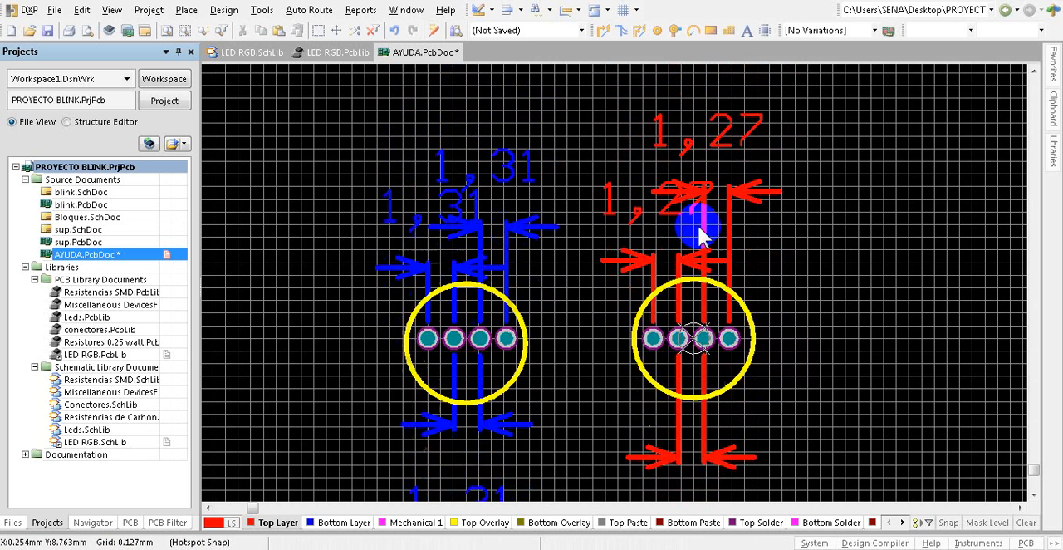
scroll(671, 332, "down", 2)
scroll(669, 289, "up", 4)
scroll(677, 417, "up", 1, "ctrl")
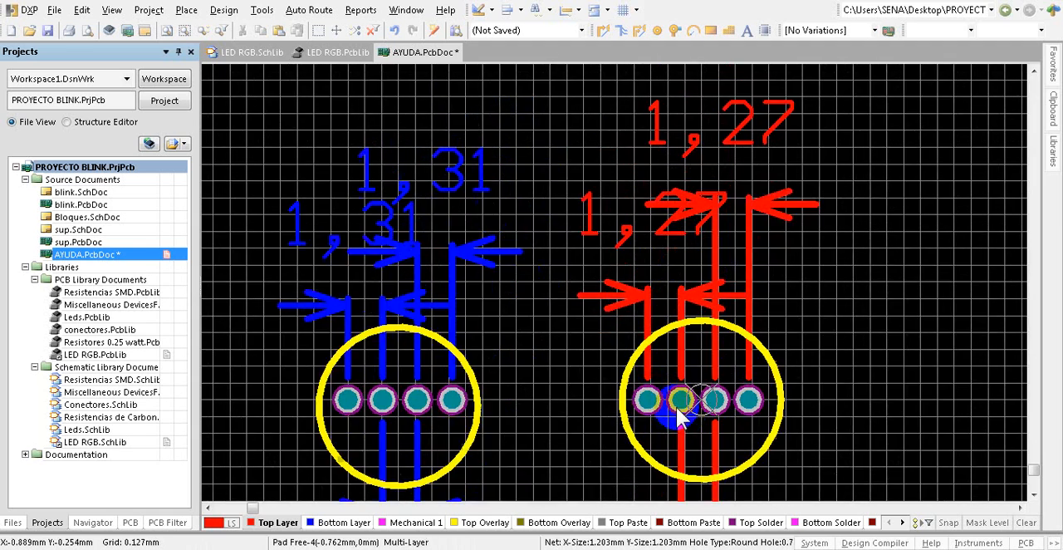
scroll(679, 419, "up", 3, "ctrl")
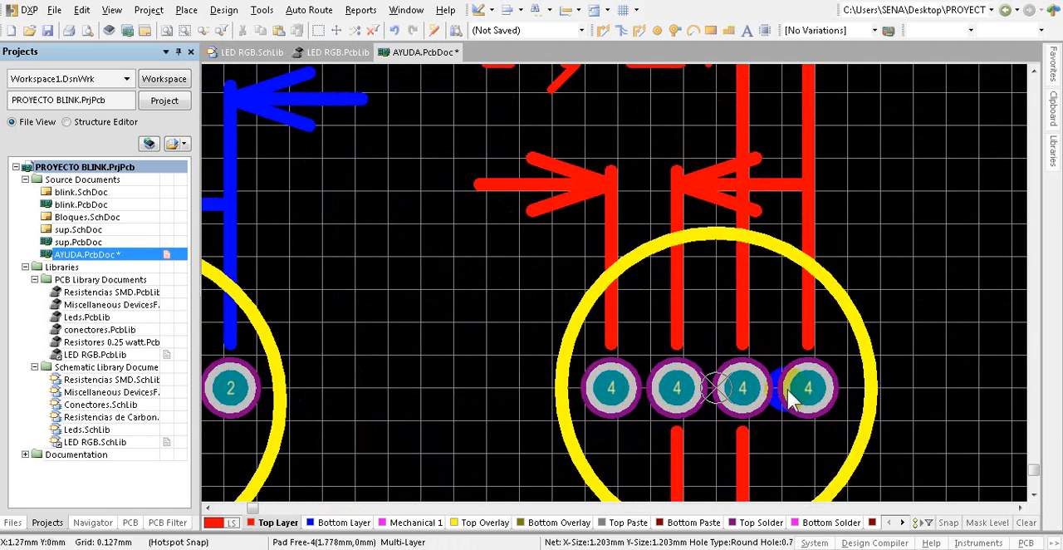
scroll(582, 382, "down", 2, "ctrl")
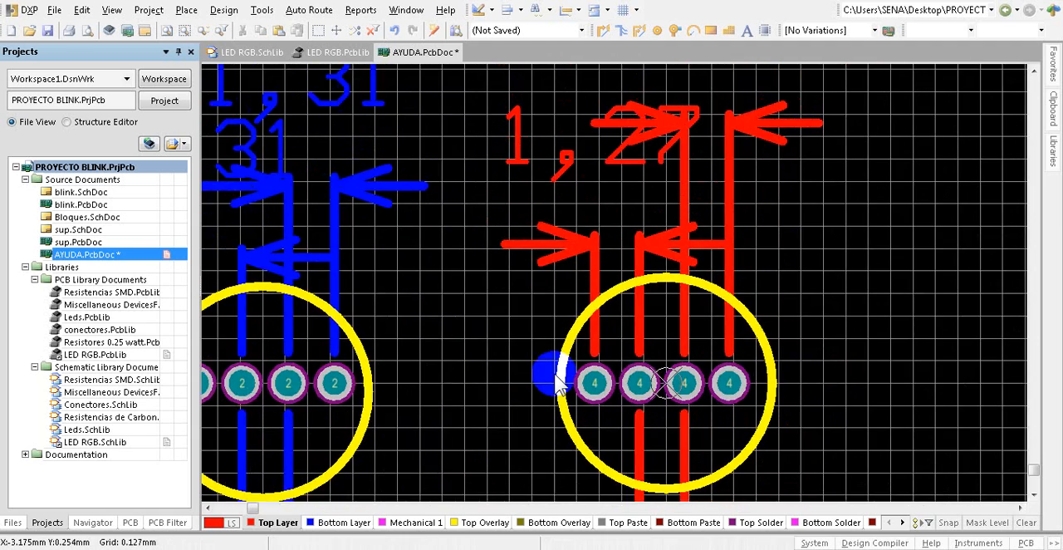
scroll(558, 384, "down", 2, "ctrl")
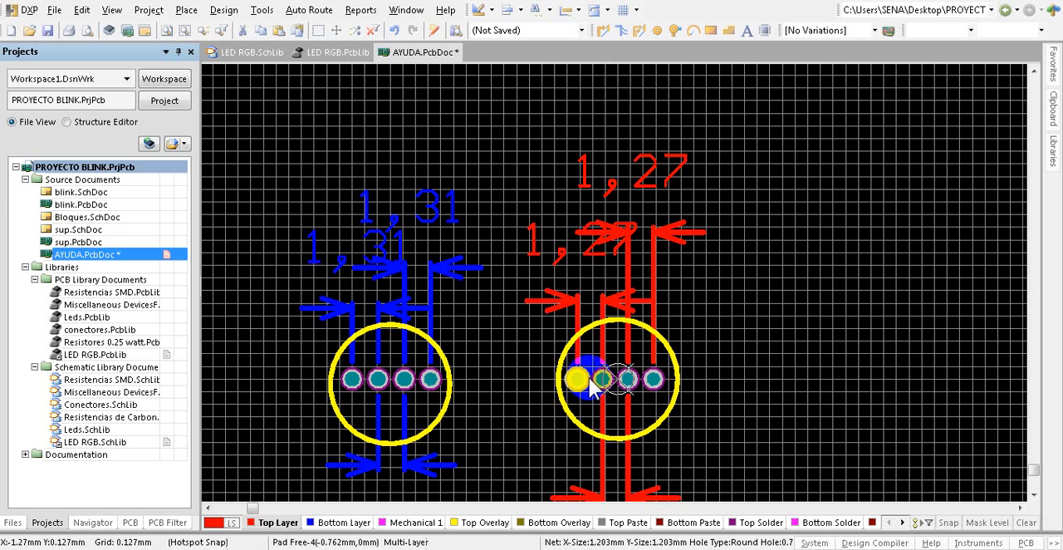
left_click(691, 353)
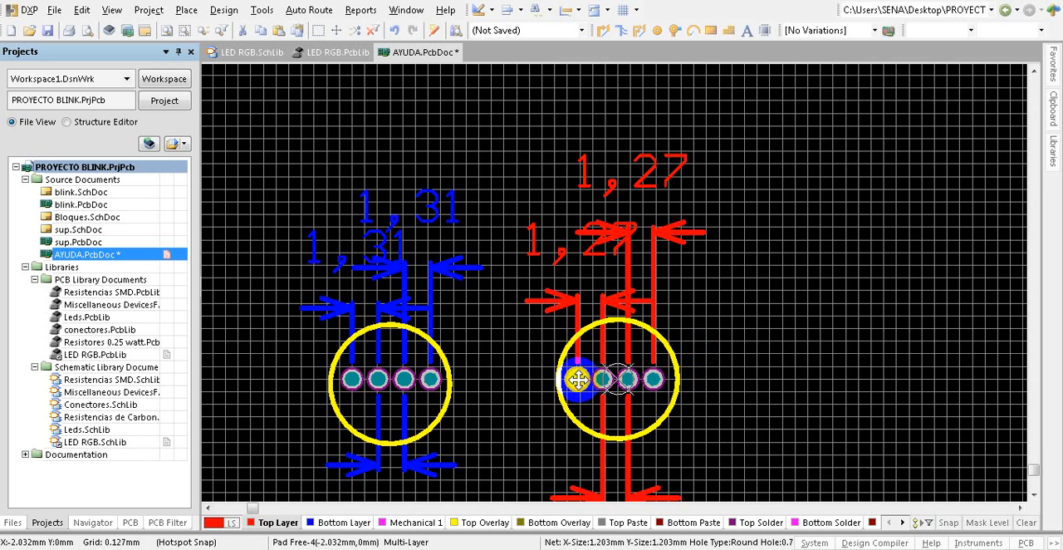
left_click_drag(578, 380, 629, 381)
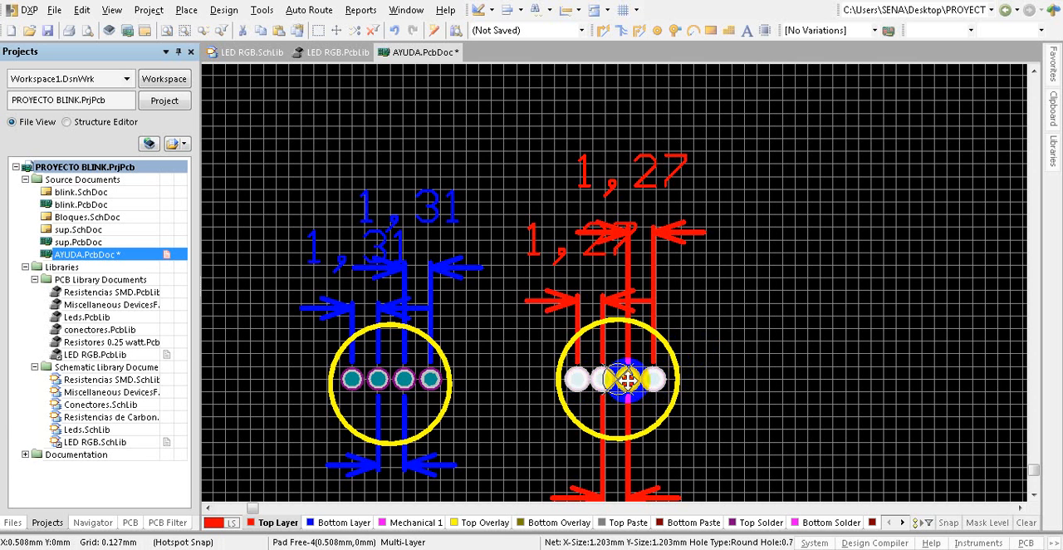
mouse_move(627, 380)
left_mouse_down()
mouse_move(662, 379)
mouse_move(630, 379)
left_mouse_up()
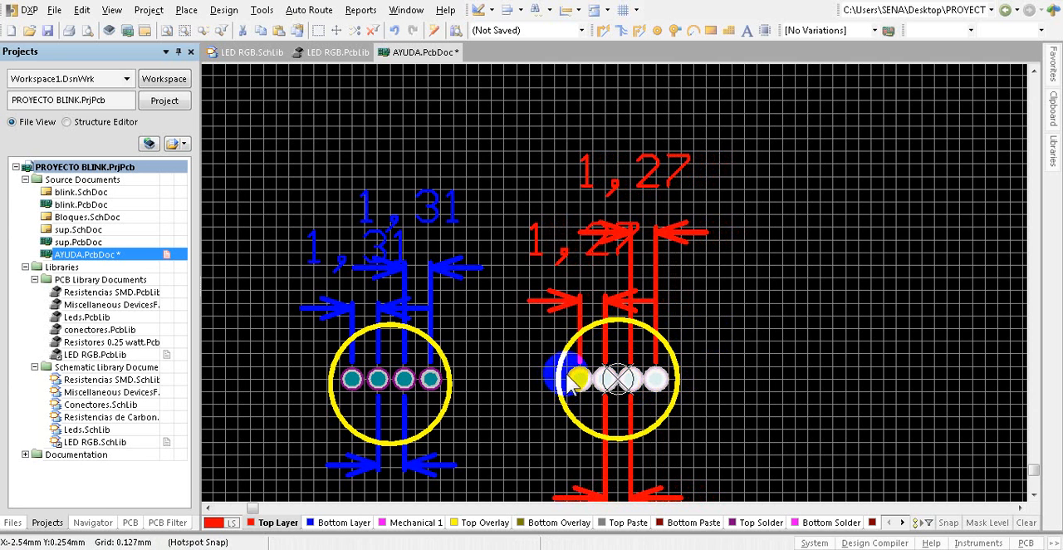
left_click(698, 338)
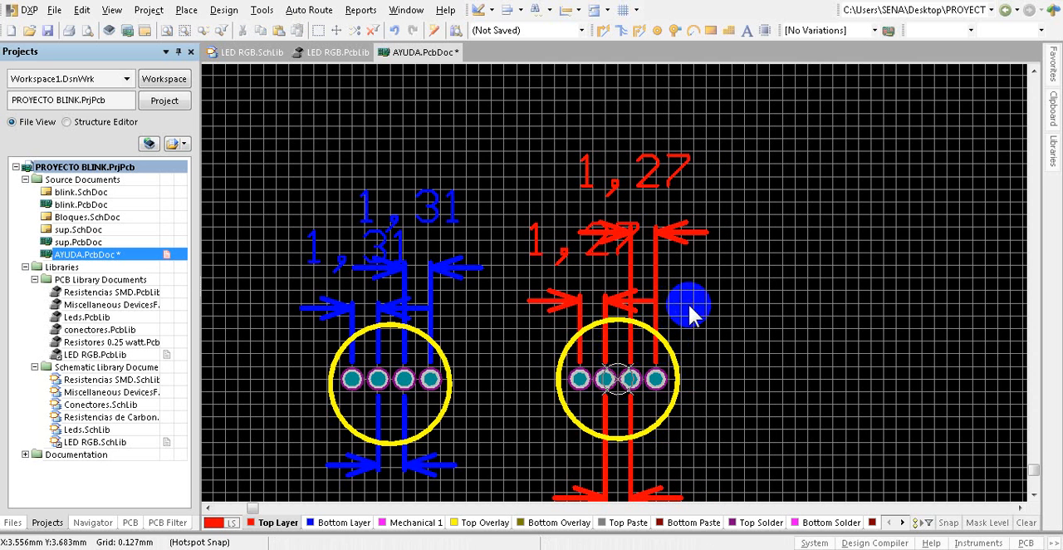
Step: Delete the older circle with its four pads and all of its blue linear dimensions
left_click_drag(258, 155, 496, 493)
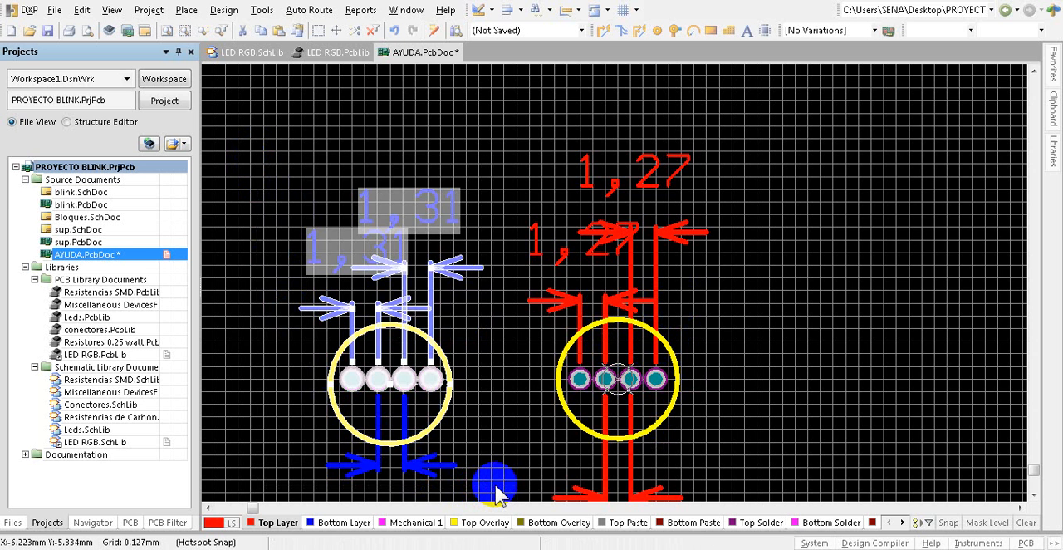
key("Delete")
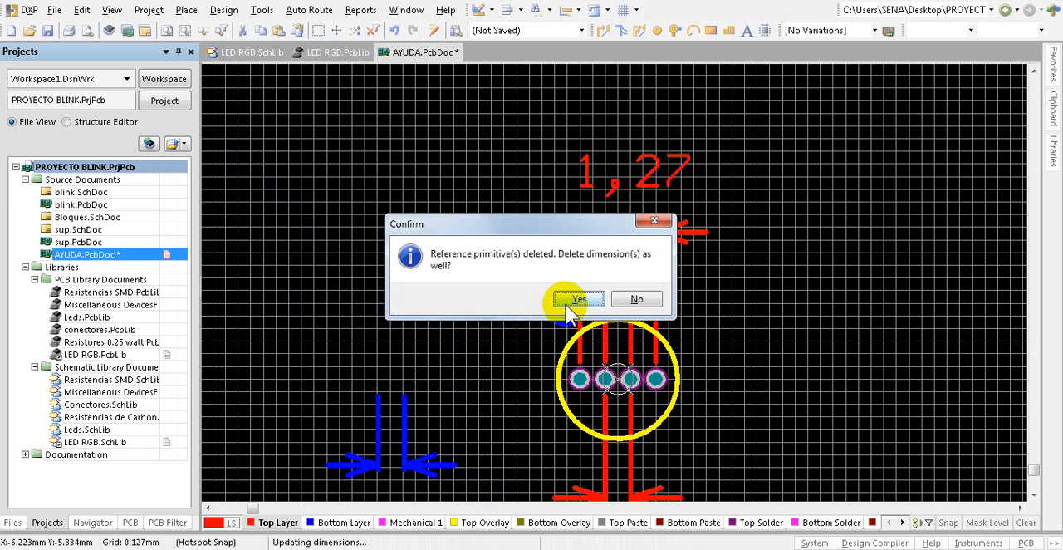
left_click(631, 300)
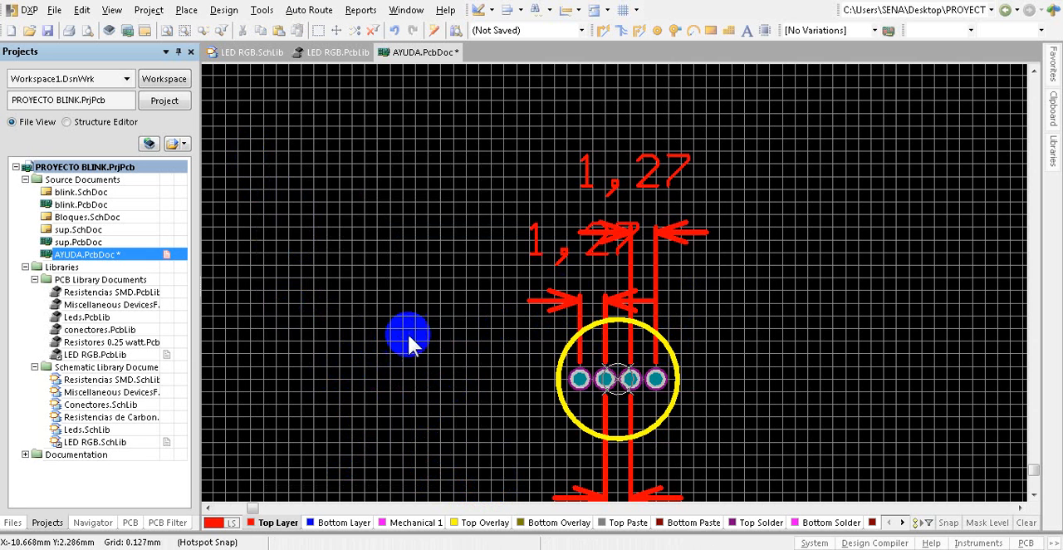
Step: Delete the three red 1.27 mm linear dimensions, leaving only the remaining circle and its four pads
scroll(605, 328, "down", 4, "ctrl")
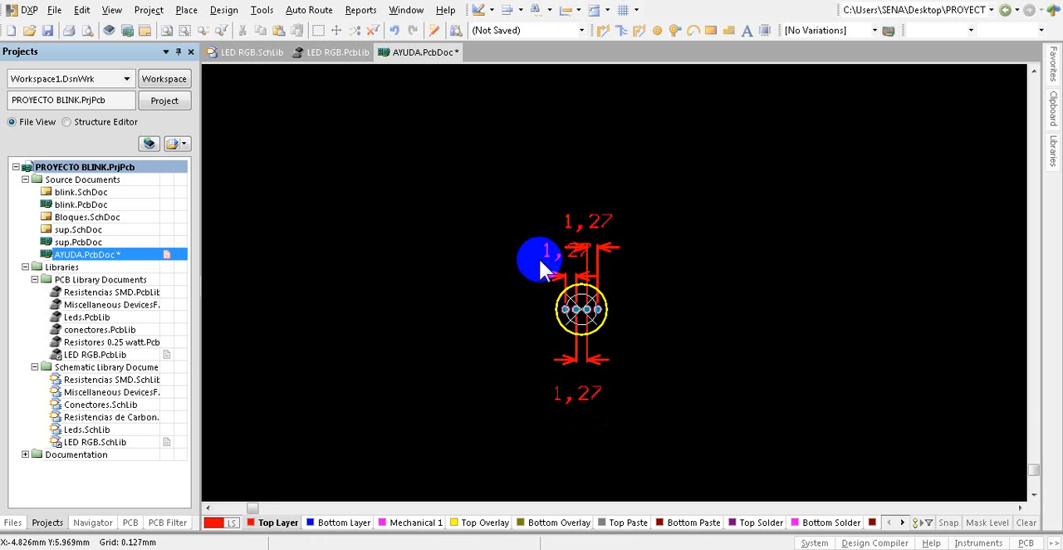
left_click_drag(540, 264, 595, 304)
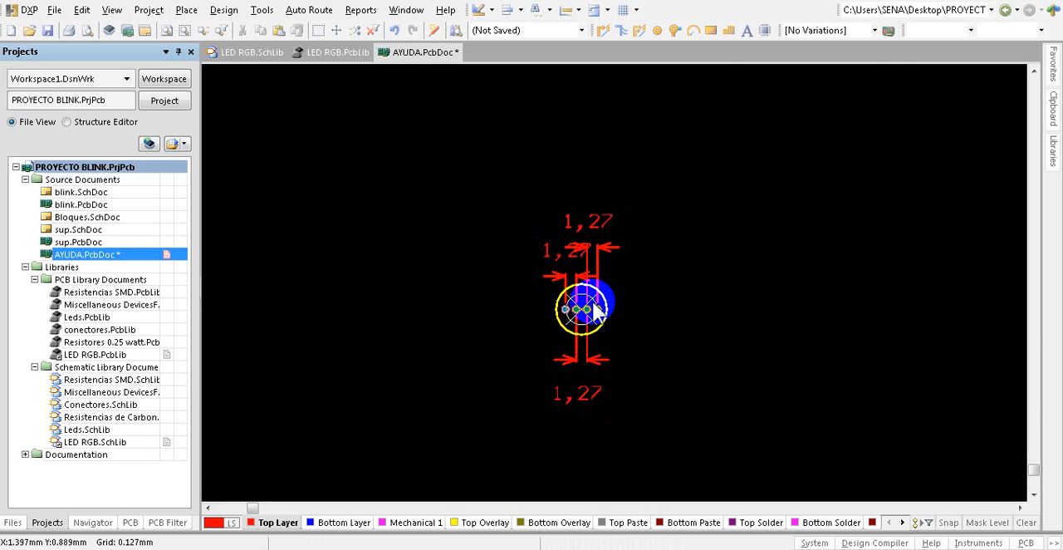
scroll(596, 311, "up", 3, "ctrl")
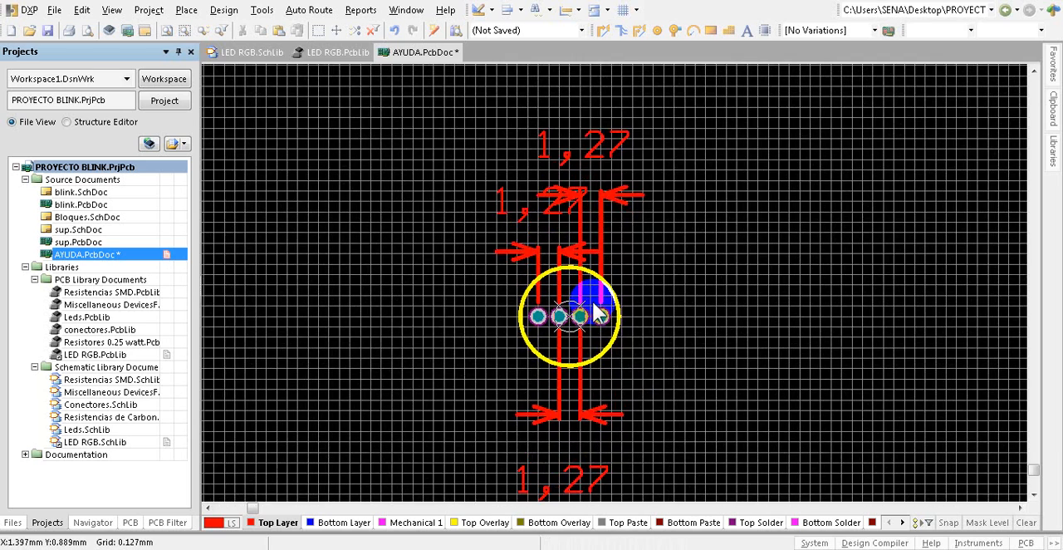
scroll(596, 311, "down", 1, "ctrl")
scroll(592, 324, "up", 2, "ctrl")
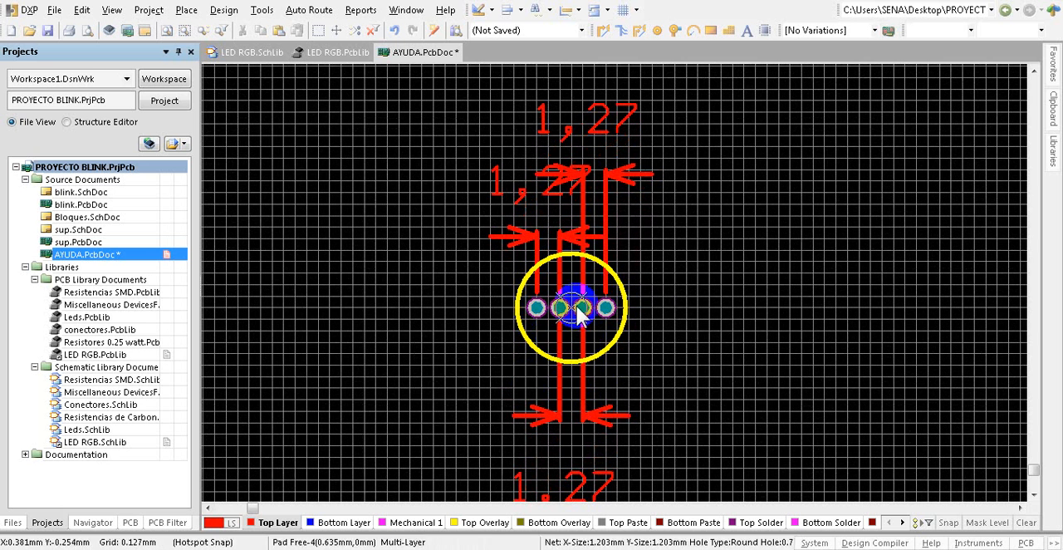
left_click(564, 180)
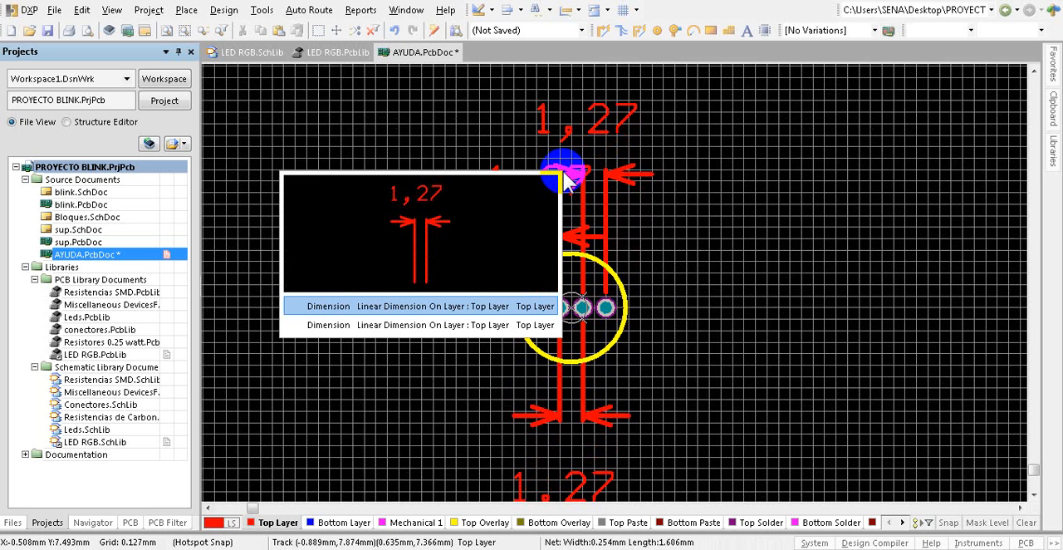
left_click(521, 308)
left_click_drag(564, 179, 603, 423)
key("Delete")
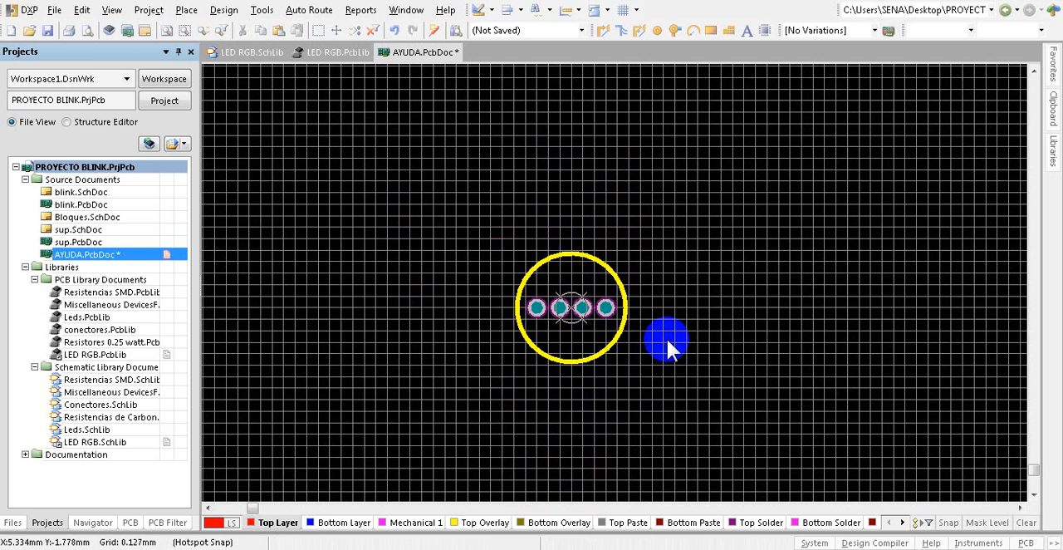
Step: Display the board in 3D and examine the circle and its four pads up close
scroll(581, 239, "down", 3, "ctrl")
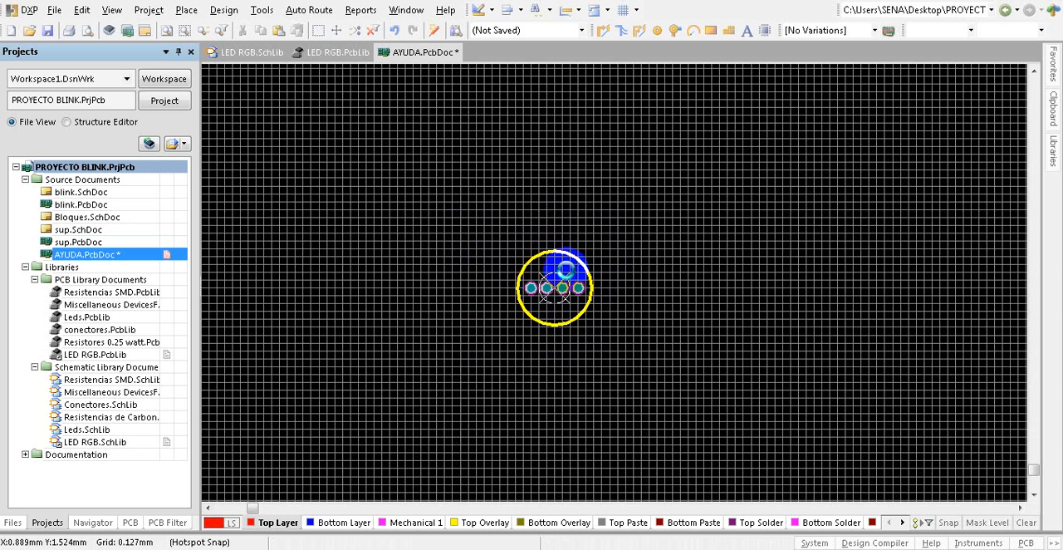
key("3")
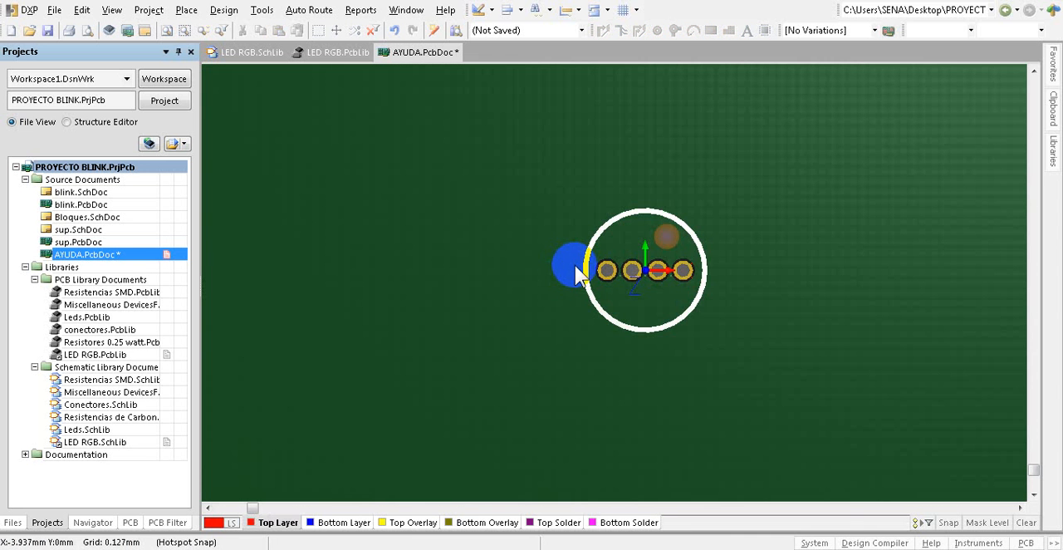
scroll(689, 270, "up", 5, "ctrl")
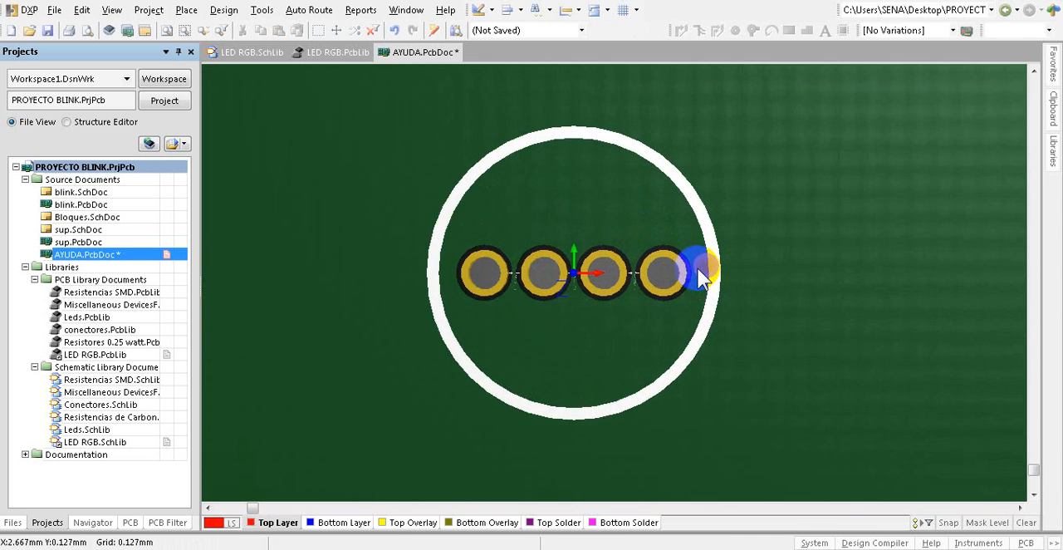
Step: Return the board from 3D to the 2D layout display after viewing the circle and its four pads up close
scroll(700, 278, "up", 1, "ctrl")
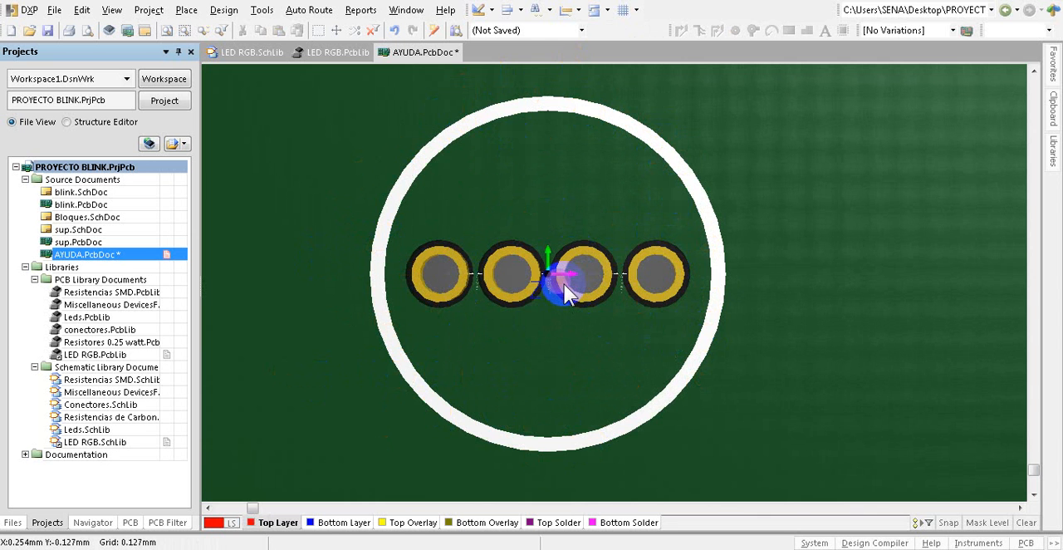
key("2")
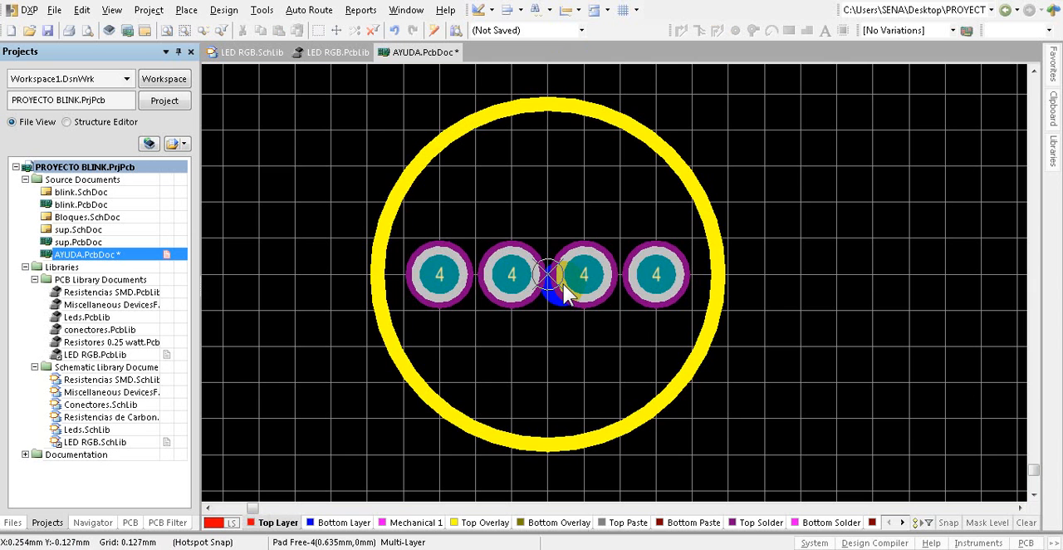
Step: Start placing a 3D body for the LED footprint and open its properties for a generic STEP model
scroll(563, 284, "down", 5, "ctrl")
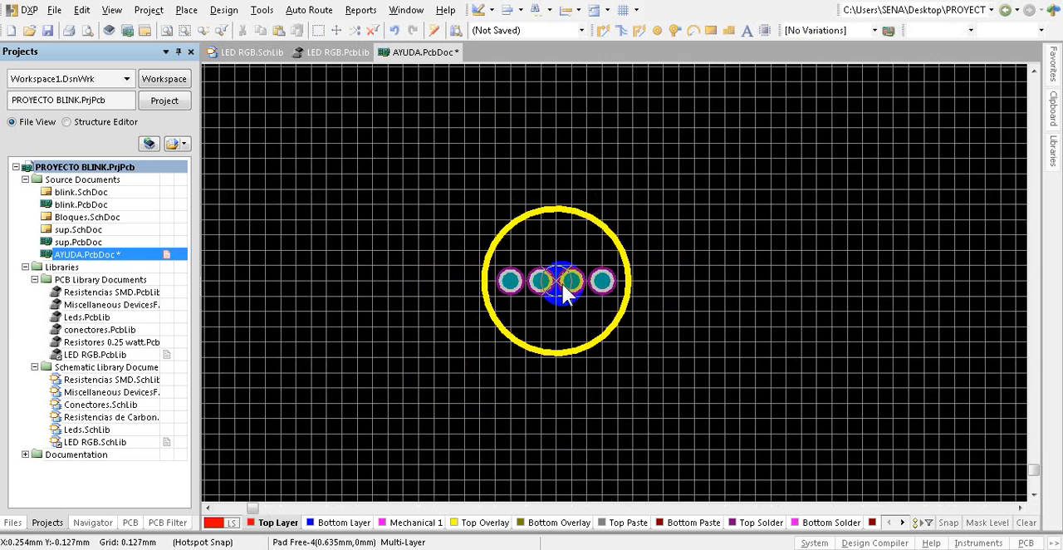
scroll(593, 281, "up", 3, "ctrl")
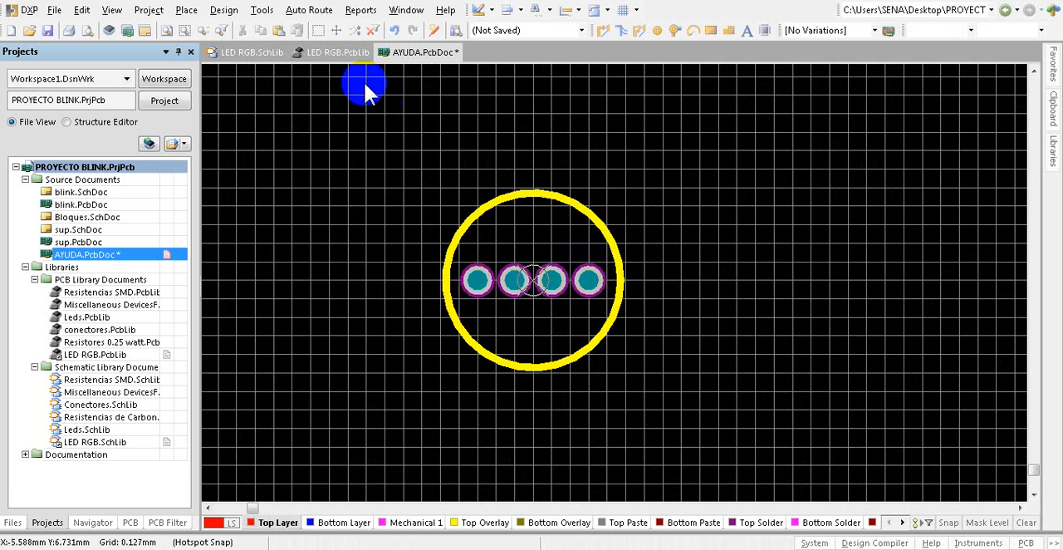
left_click(188, 11)
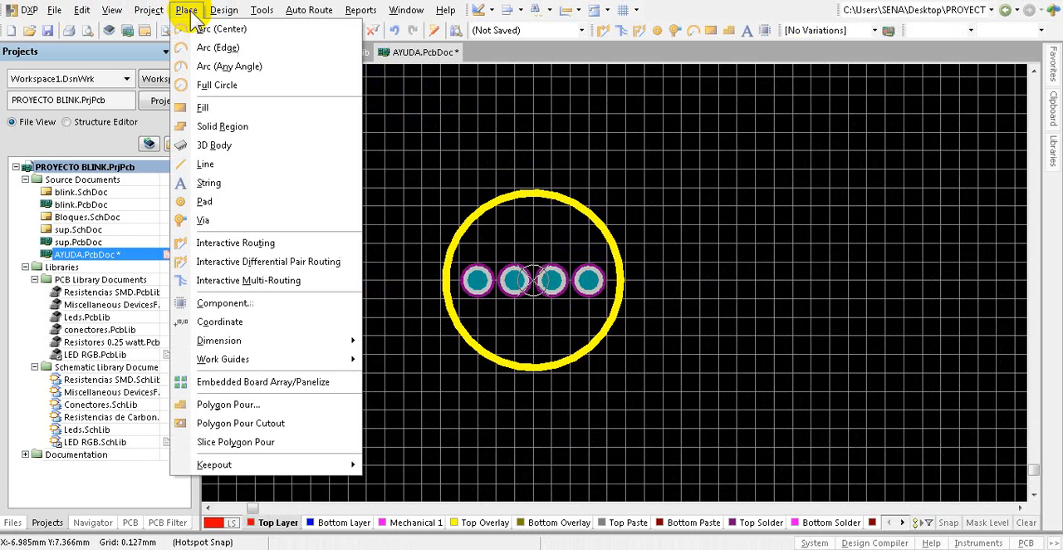
left_click(216, 144)
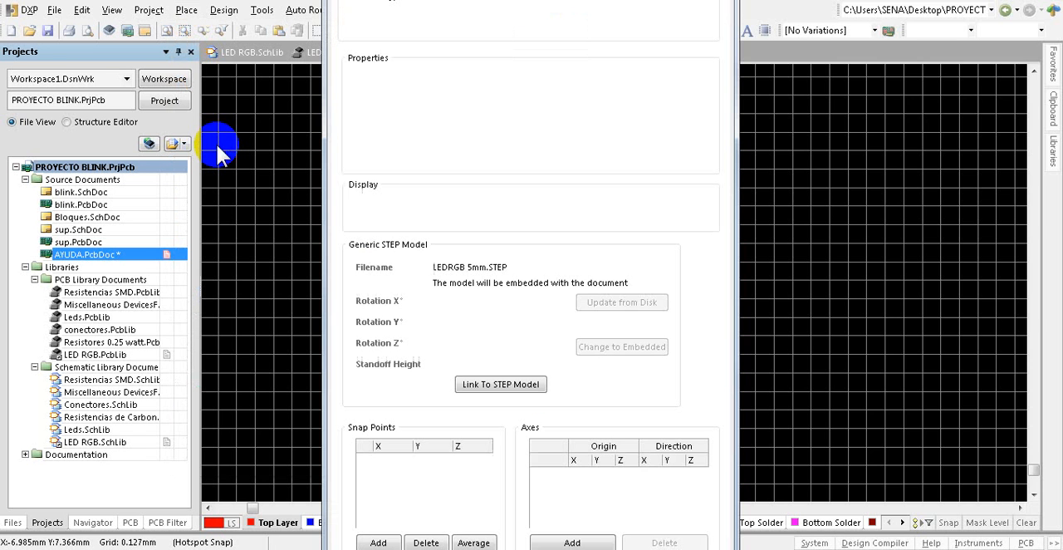
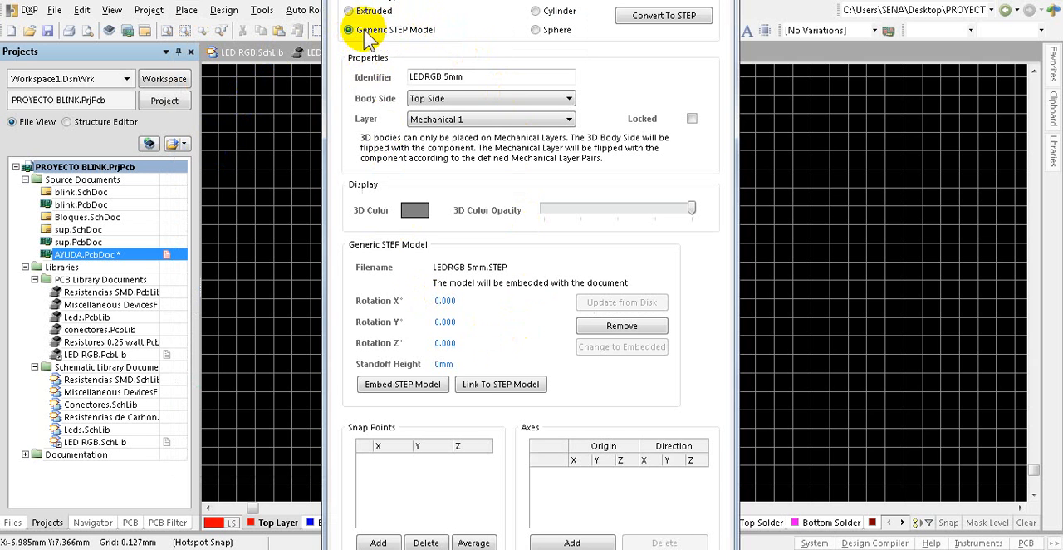
Step: Embed the LEDRGB 5mm.STEP file from the LED RGB folder as the 3D body's model and accept its properties
left_click(411, 387)
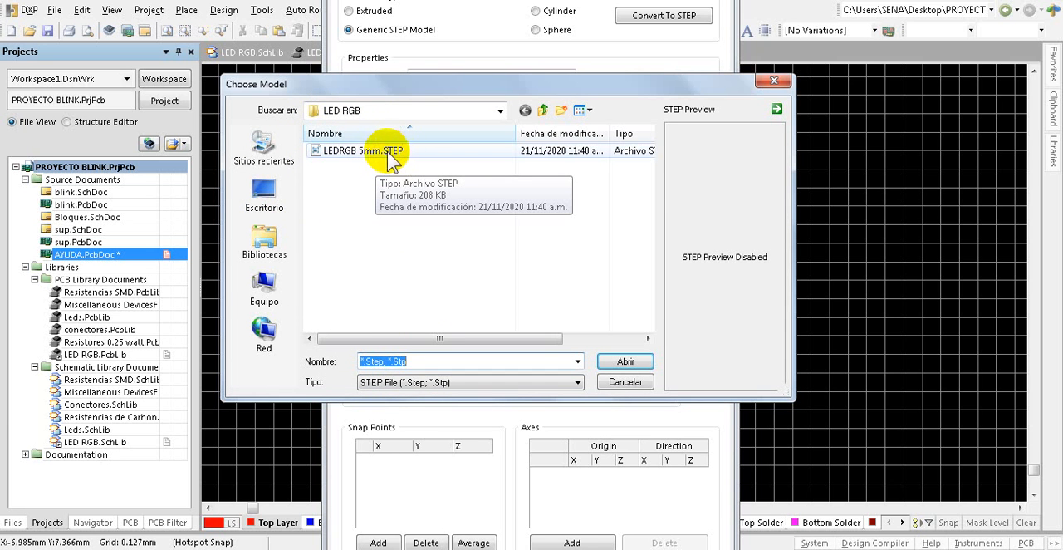
left_click(623, 362)
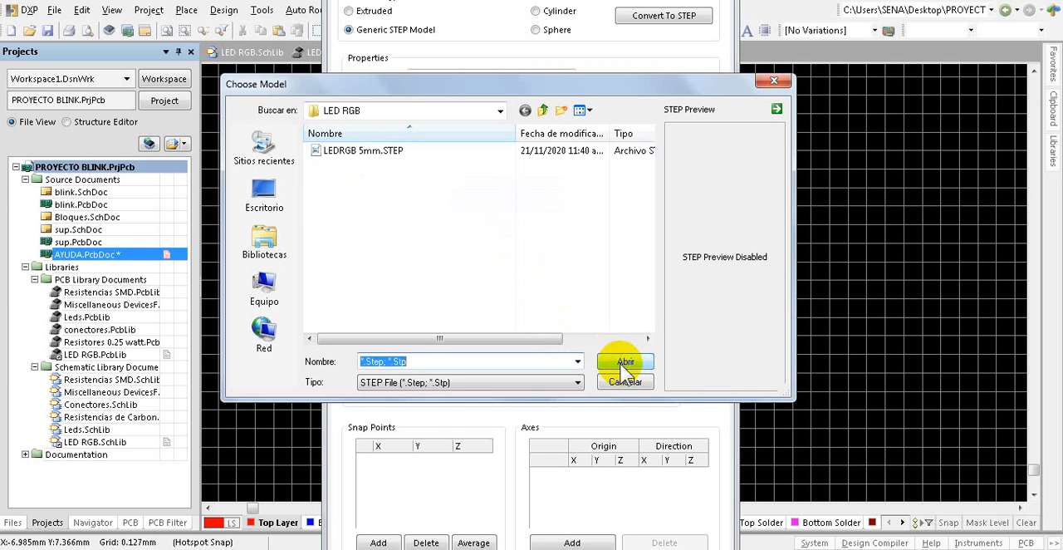
key("Tab")
left_click(624, 365)
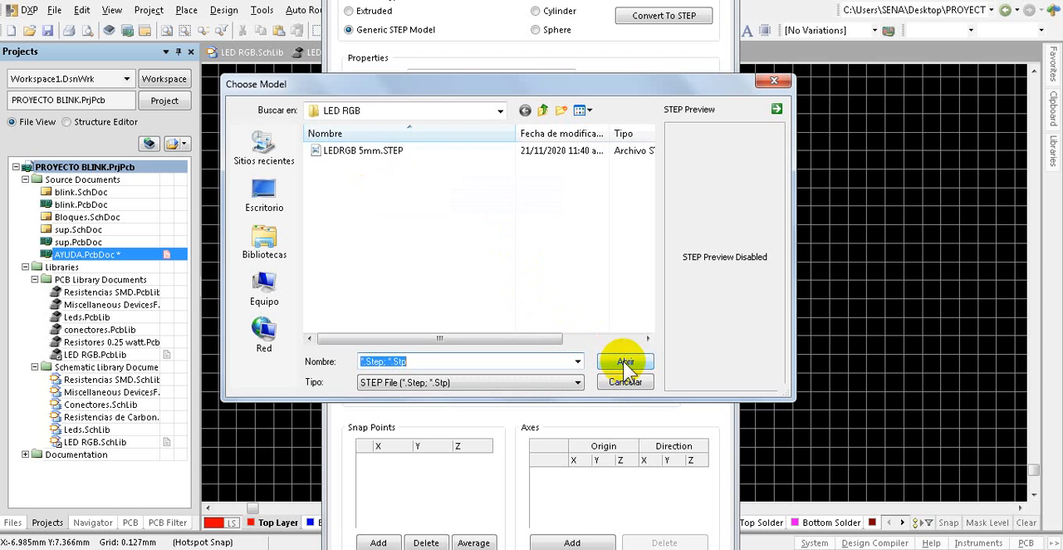
double_click(363, 151)
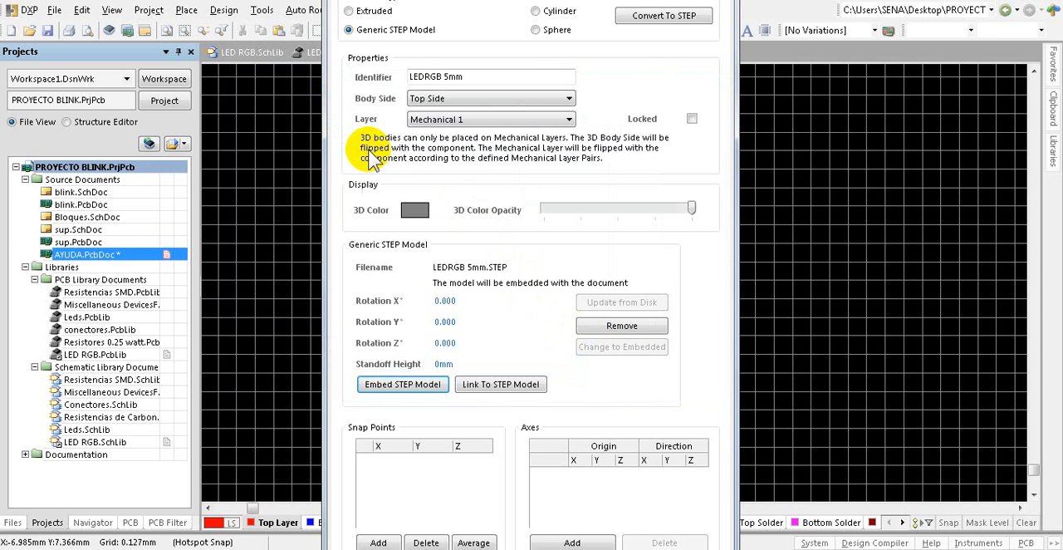
key("Return")
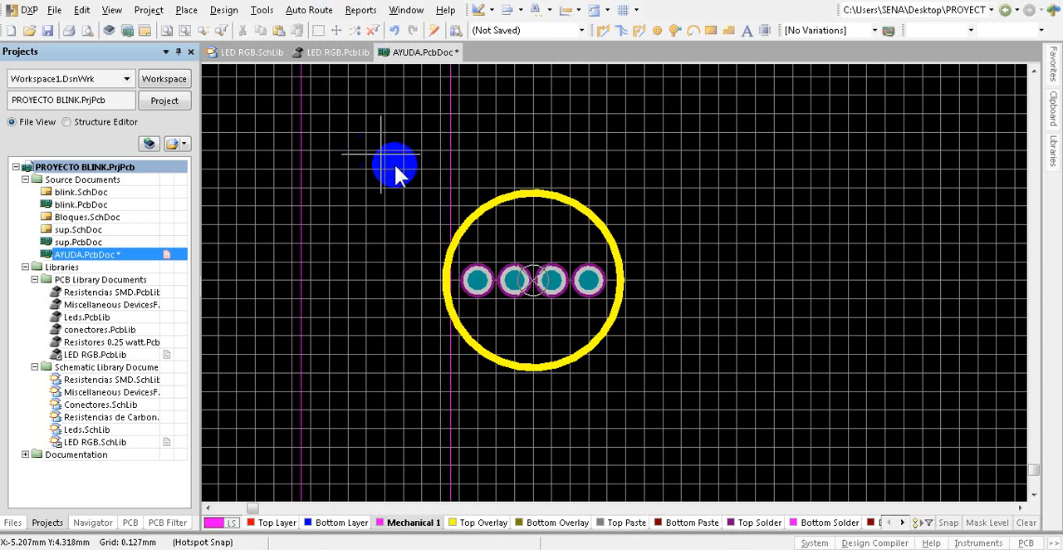
Step: Place the LED's 3D body on the board beside the yellow circle and finish the placement command
scroll(727, 217, "down", 4, "ctrl")
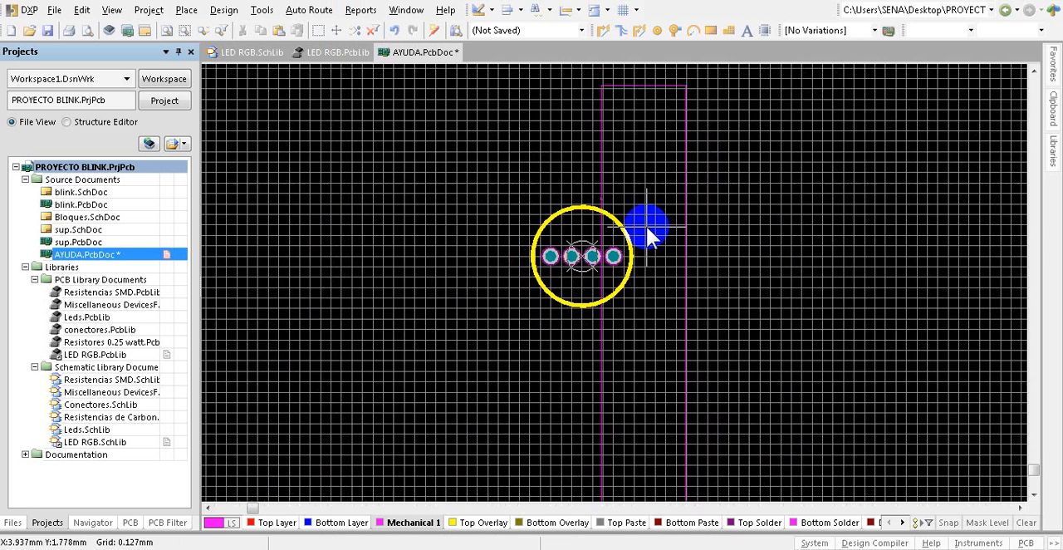
scroll(606, 222, "down", 1, "ctrl")
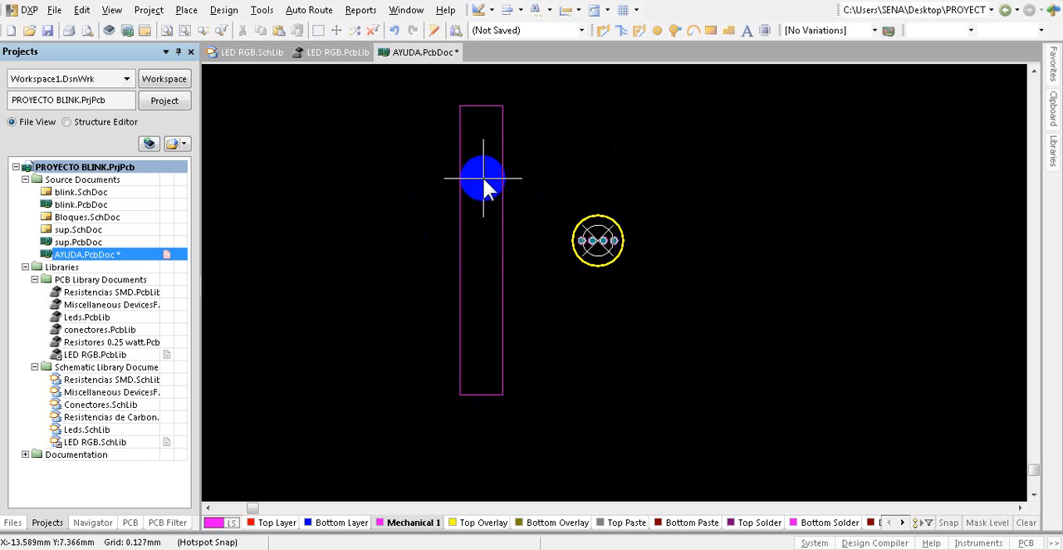
left_click(487, 183)
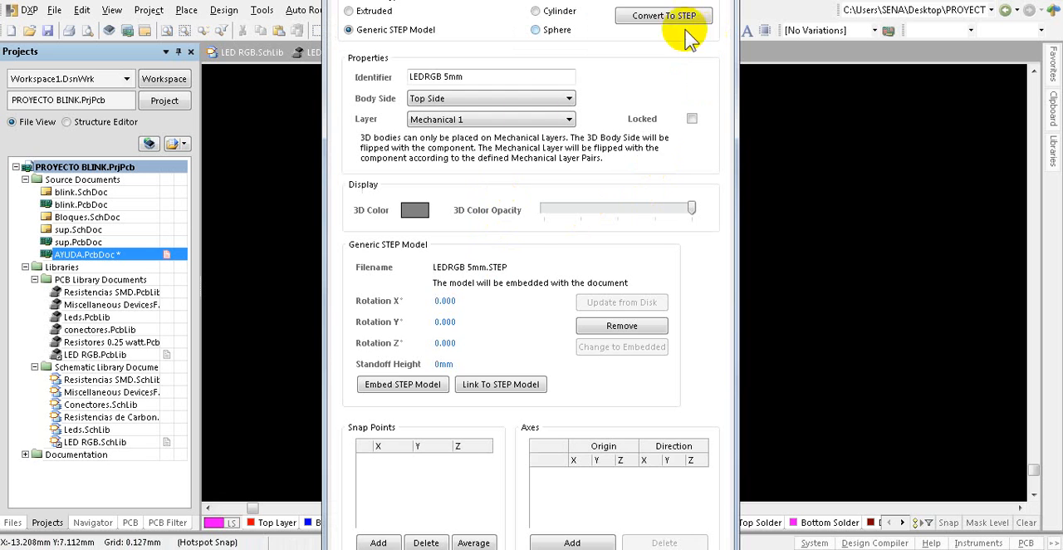
key("Escape")
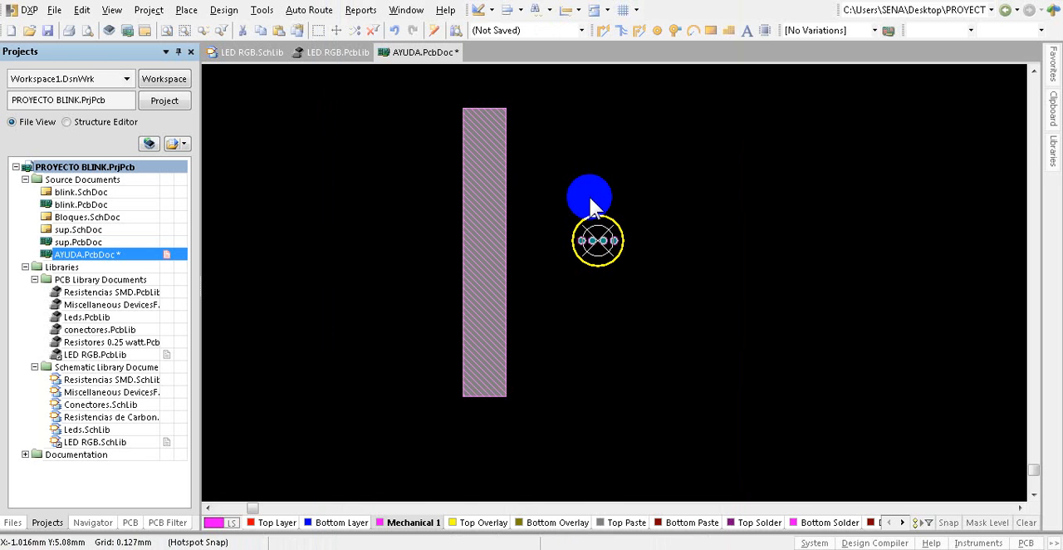
Step: Switch the board to 3D display and view the LED model next to the circle and its four pads
left_click(528, 171)
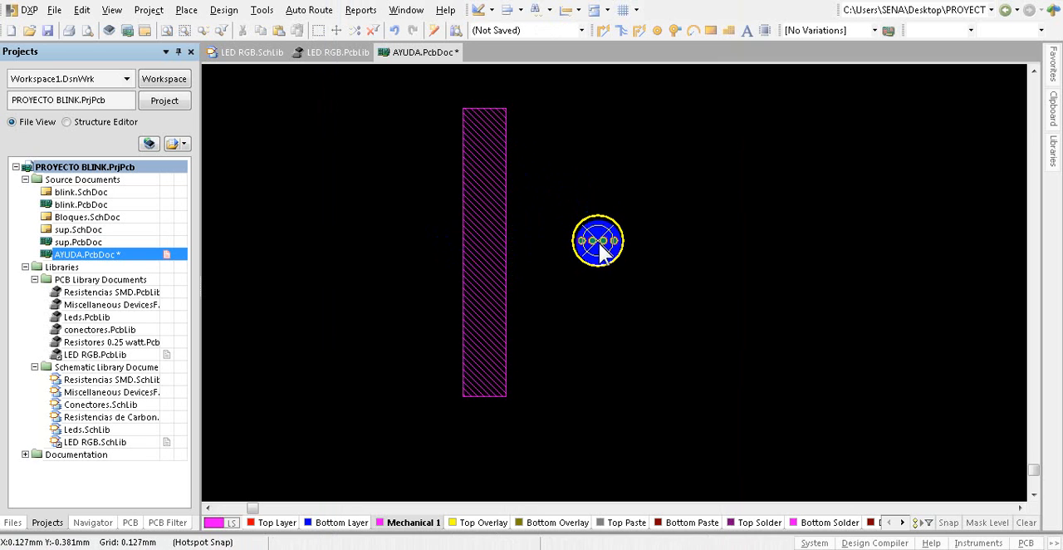
left_click_drag(586, 249, 609, 240)
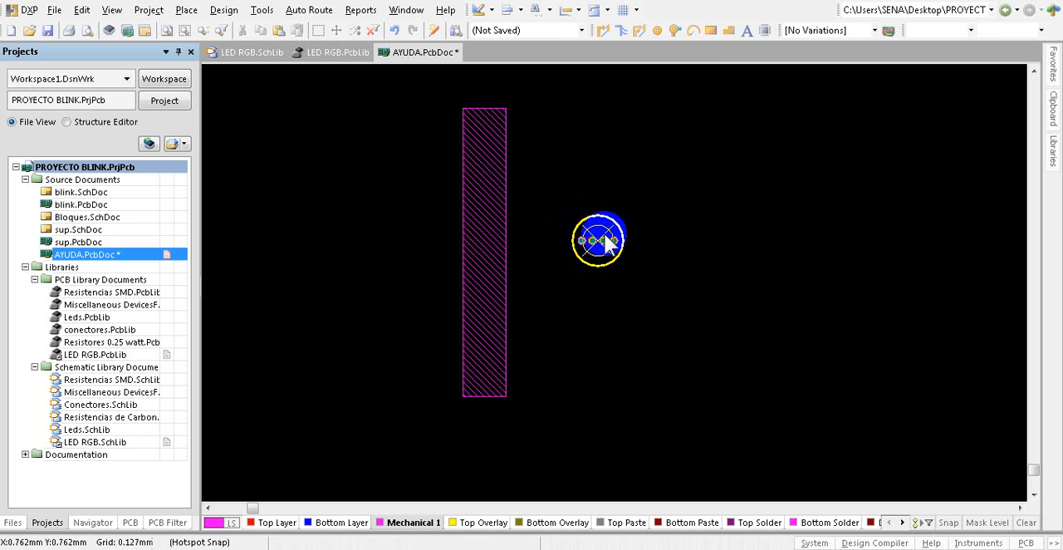
scroll(603, 236, "up", 1)
scroll(596, 239, "up", 1, "ctrl")
scroll(586, 344, "up", 4, "ctrl")
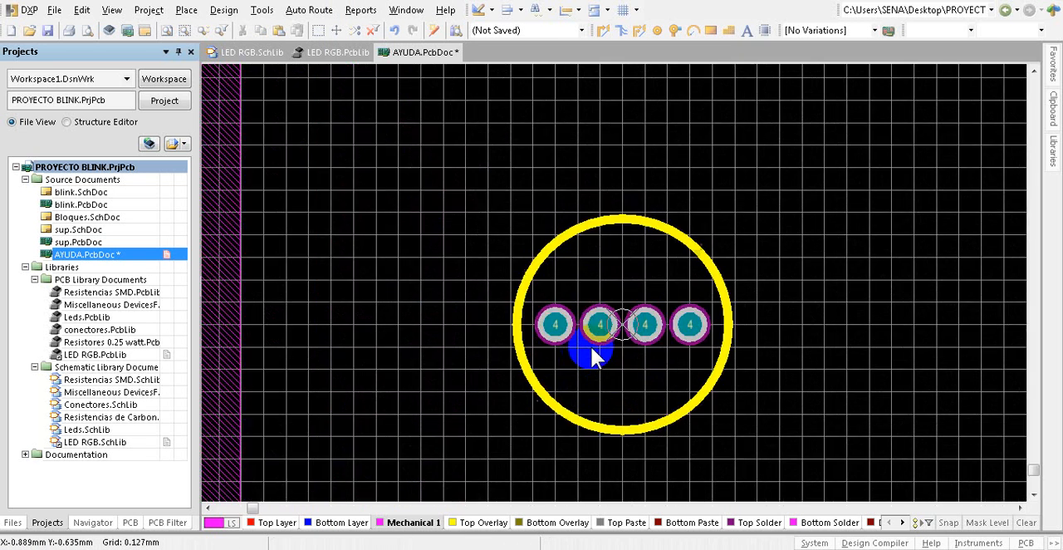
scroll(595, 347, "down", 6, "ctrl")
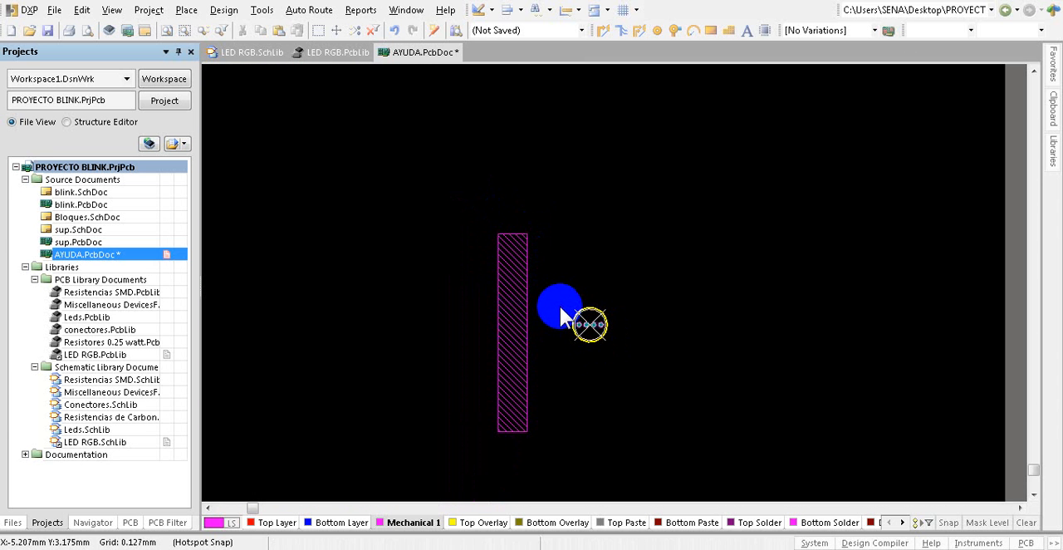
key("3")
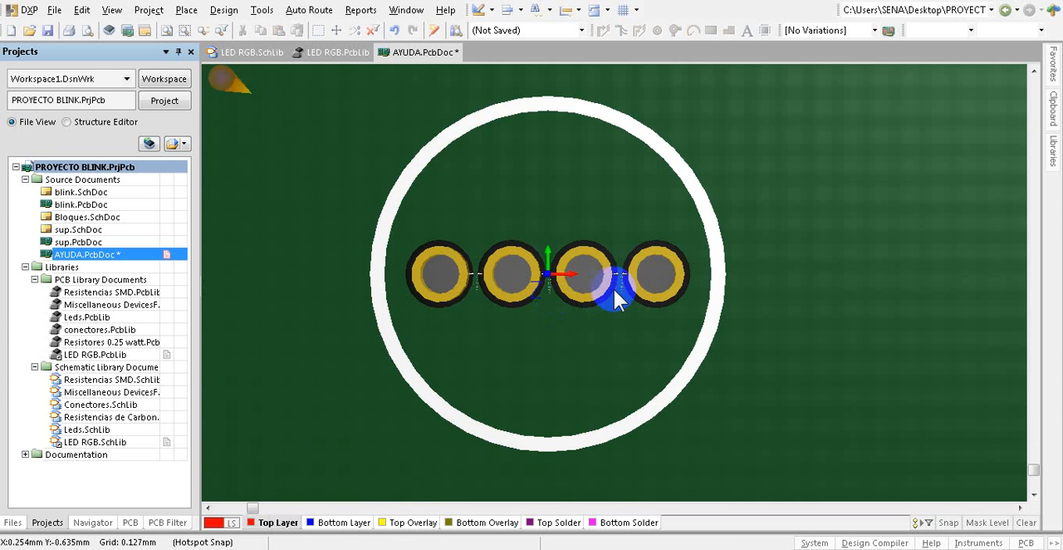
scroll(614, 291, "down", 6, "ctrl")
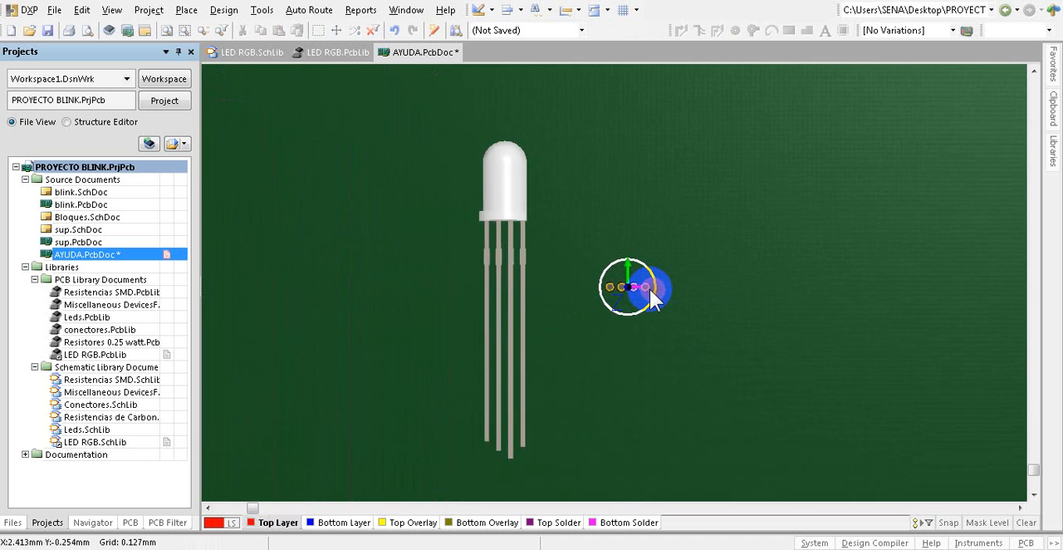
scroll(650, 289, "down", 1, "ctrl")
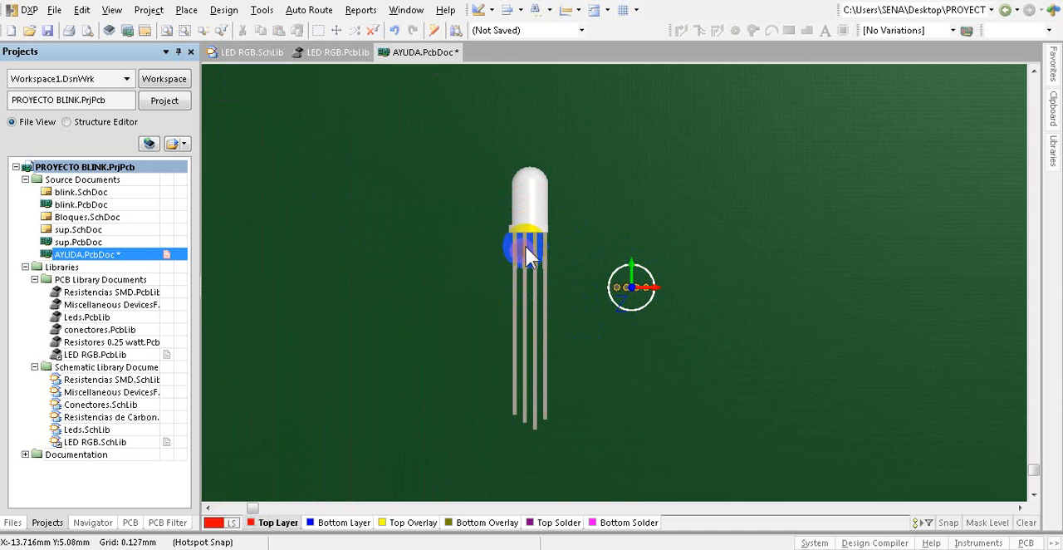
Step: Set the LED model's X rotation to 90° in its 3D body properties so it stands upright on the board
left_click(528, 210)
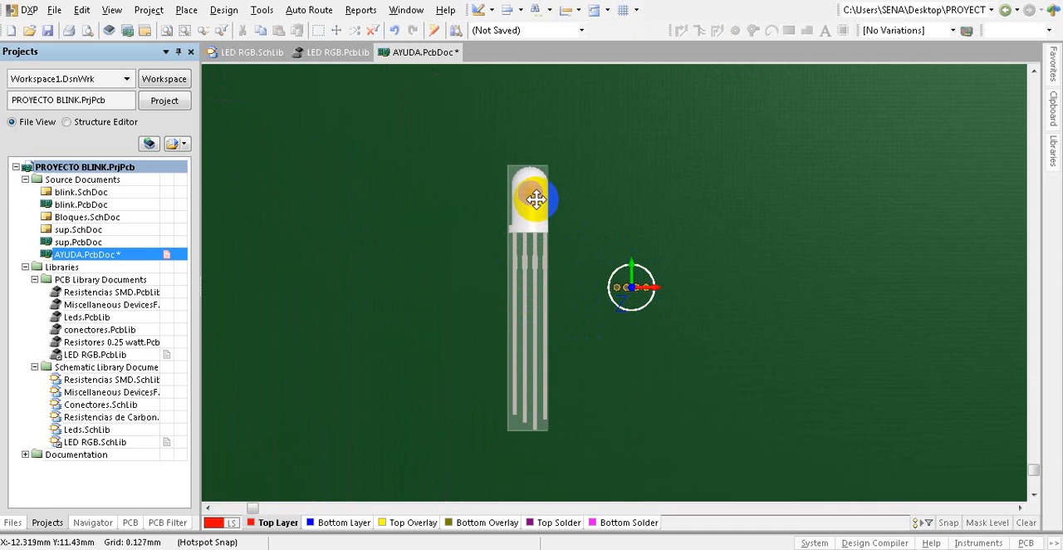
double_click(536, 198)
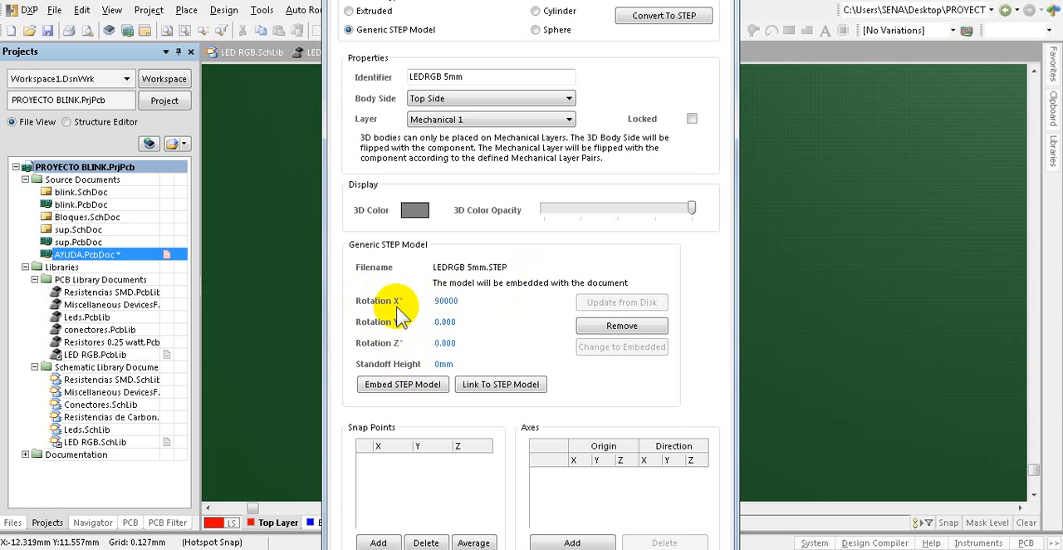
key("Return")
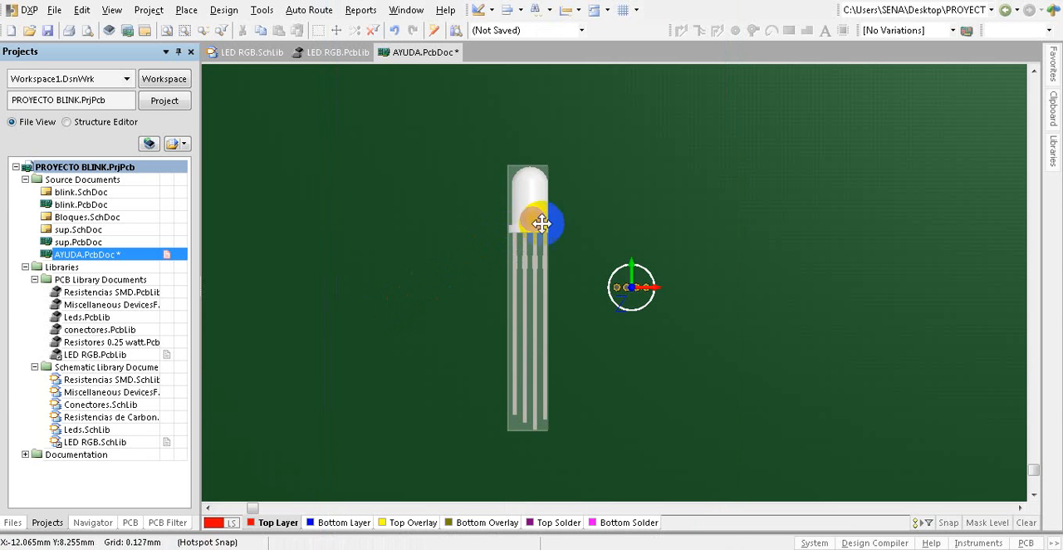
left_click(567, 225)
left_click(538, 211)
key("Delete")
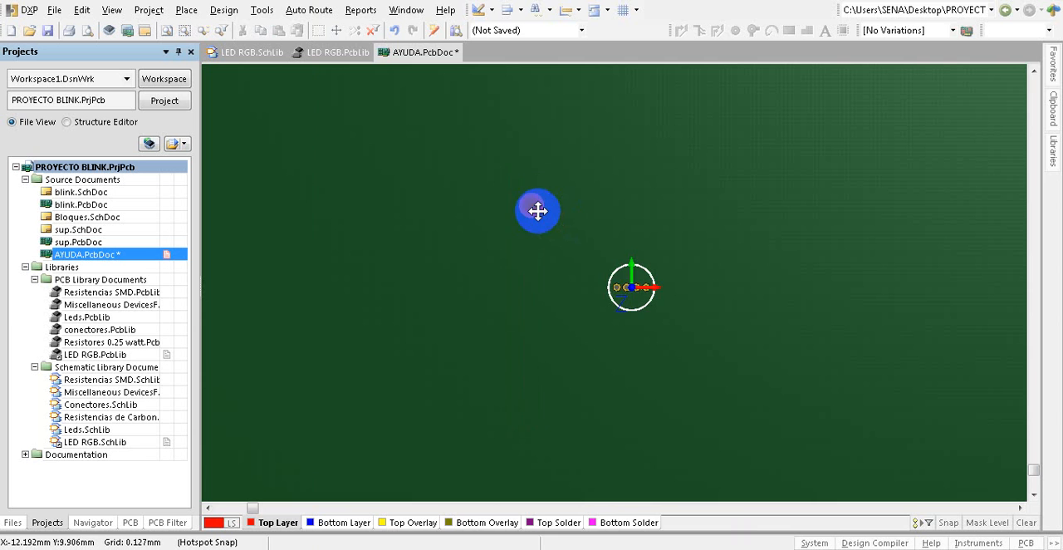
double_click(538, 211)
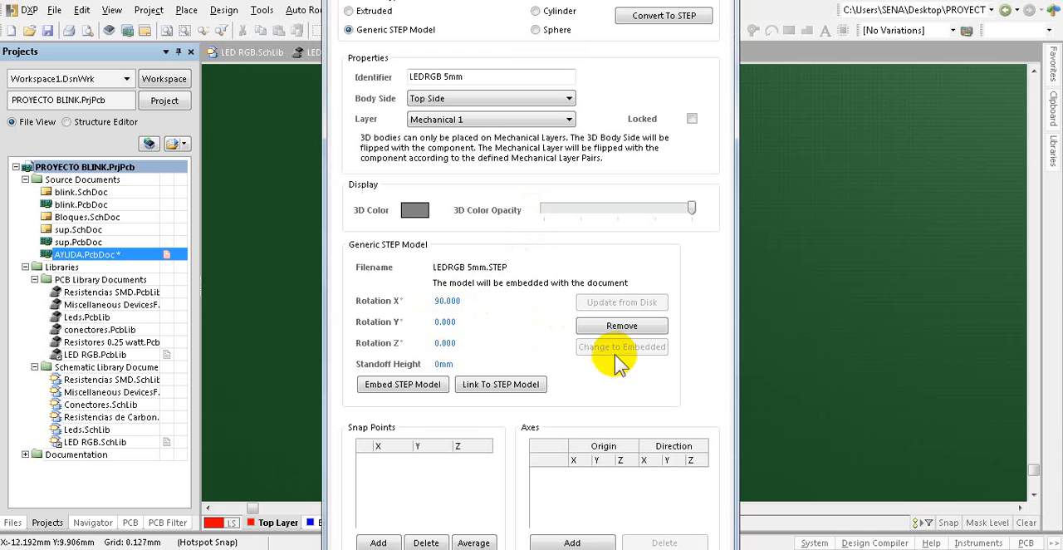
key("Return")
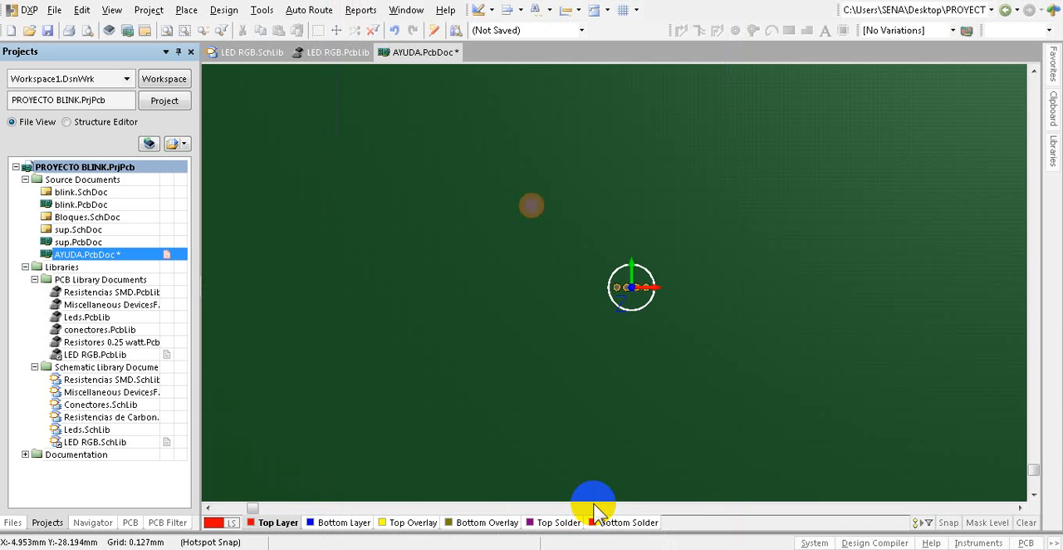
Step: Move the upright LED model onto the centre of the circle, over the four pads
left_click_drag(532, 338, 529, 238)
right_click_drag(532, 213, 490, 336, "shift")
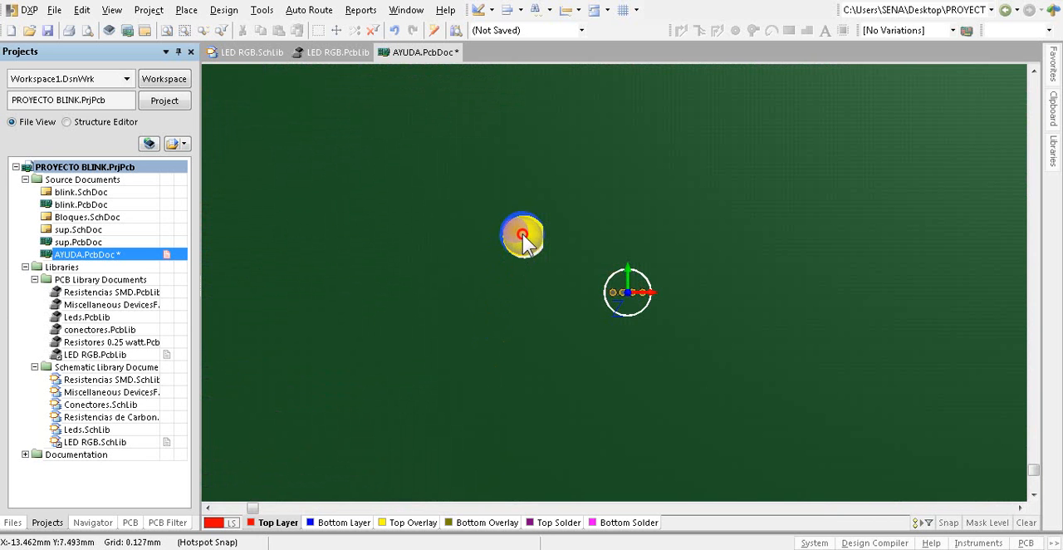
left_click(530, 240)
mouse_move(531, 240)
left_mouse_down()
mouse_move(619, 280)
mouse_move(633, 313)
left_mouse_up()
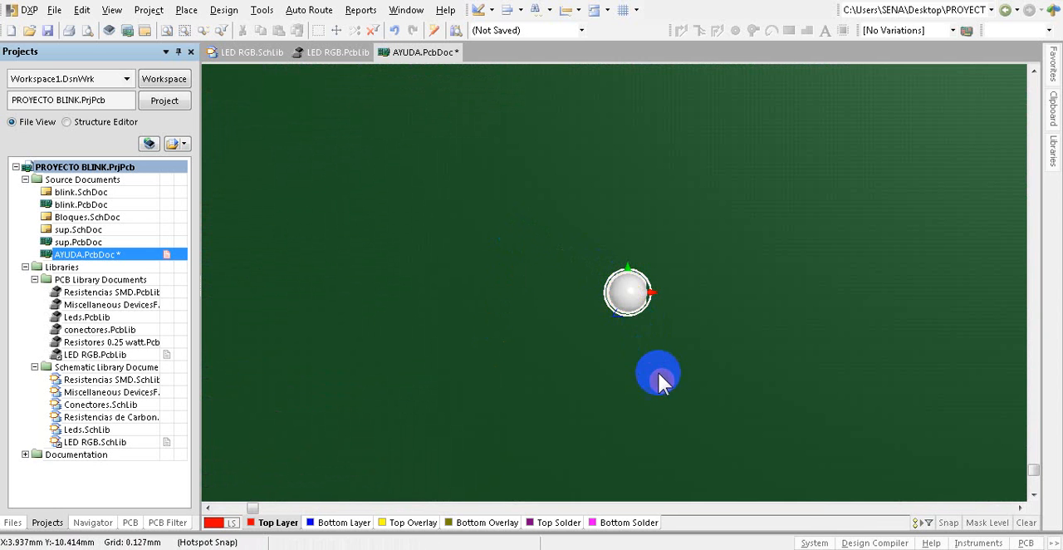
left_click(625, 289)
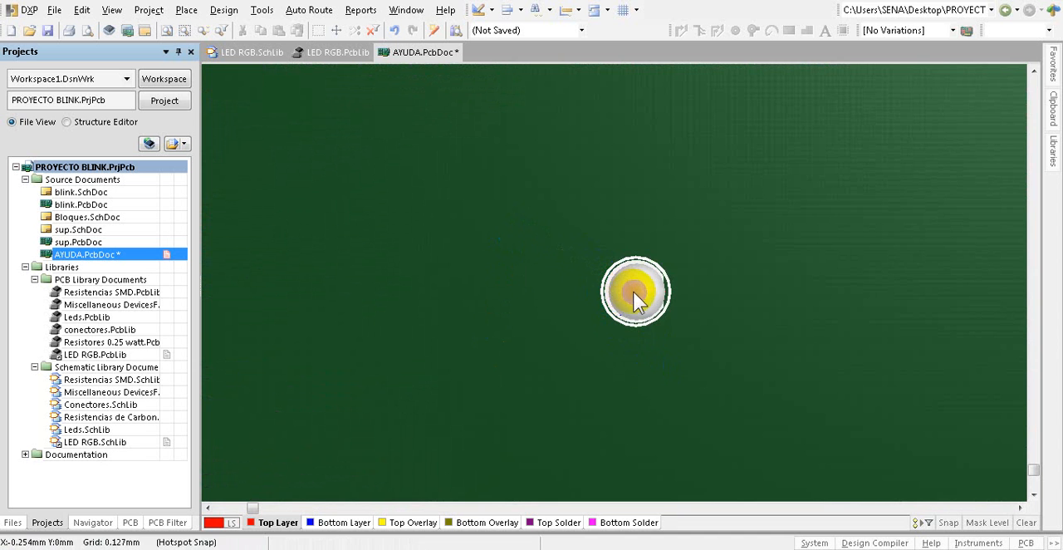
Step: Examine the placed LED in 3D from above and below, checking how its legs pass through the four pads
scroll(642, 295, "up", 2, "ctrl")
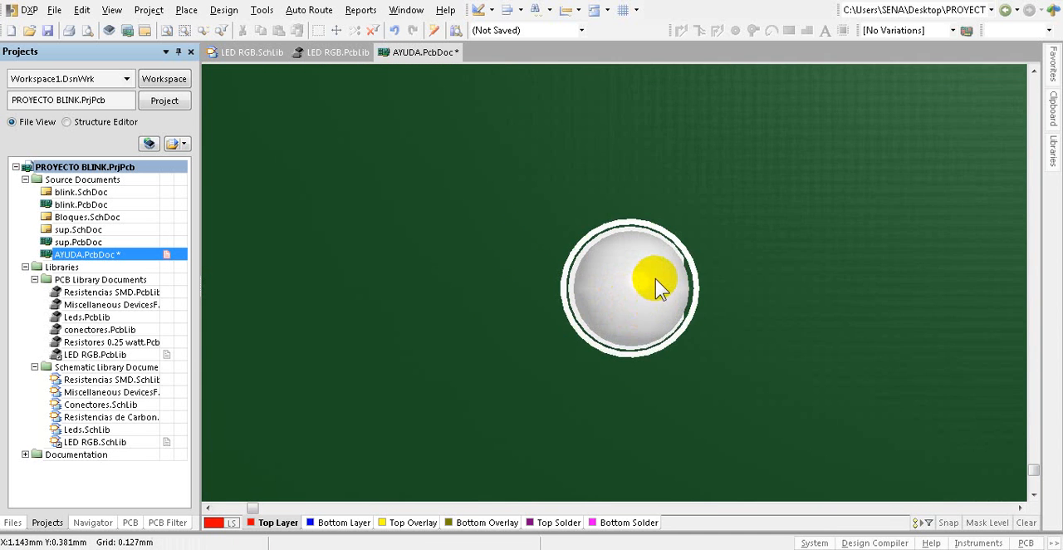
scroll(655, 282, "up", 3, "ctrl")
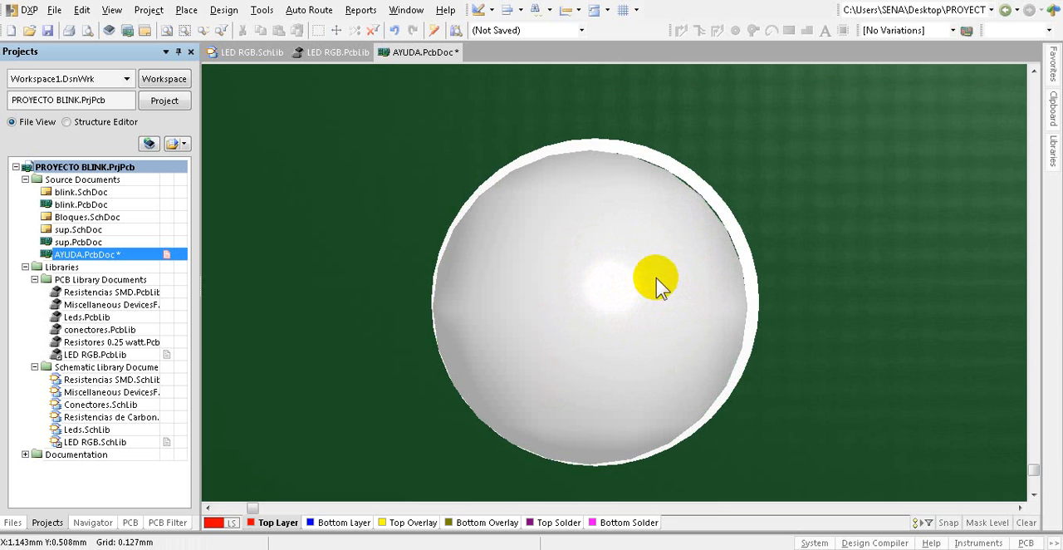
right_click_drag(656, 277, 646, 202, "shift")
right_click_drag(656, 333, 625, 158, "shift")
right_click_drag(657, 330, 640, 207, "shift")
right_click_drag(656, 287, 661, 198, "shift")
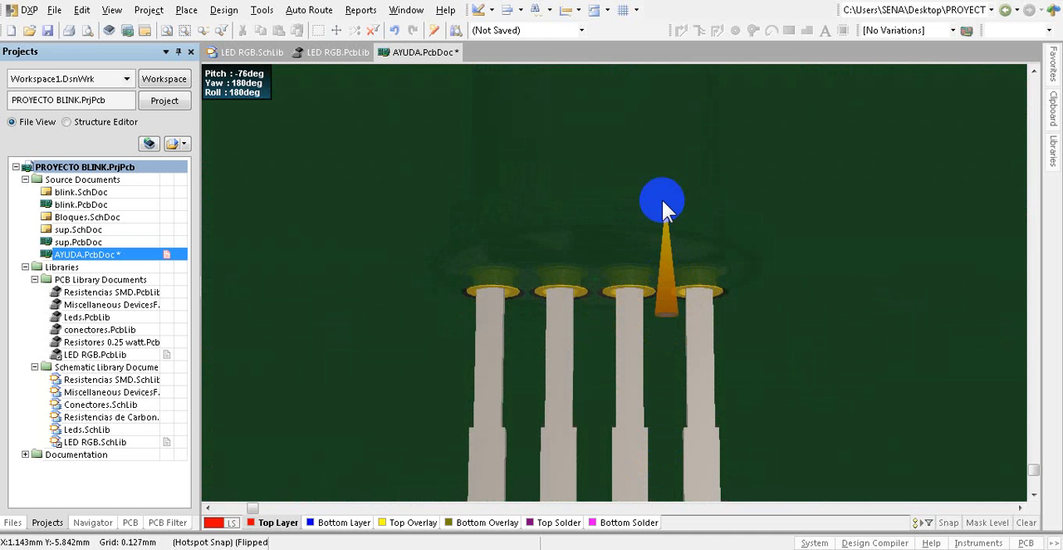
scroll(661, 198, "up", 5, "ctrl")
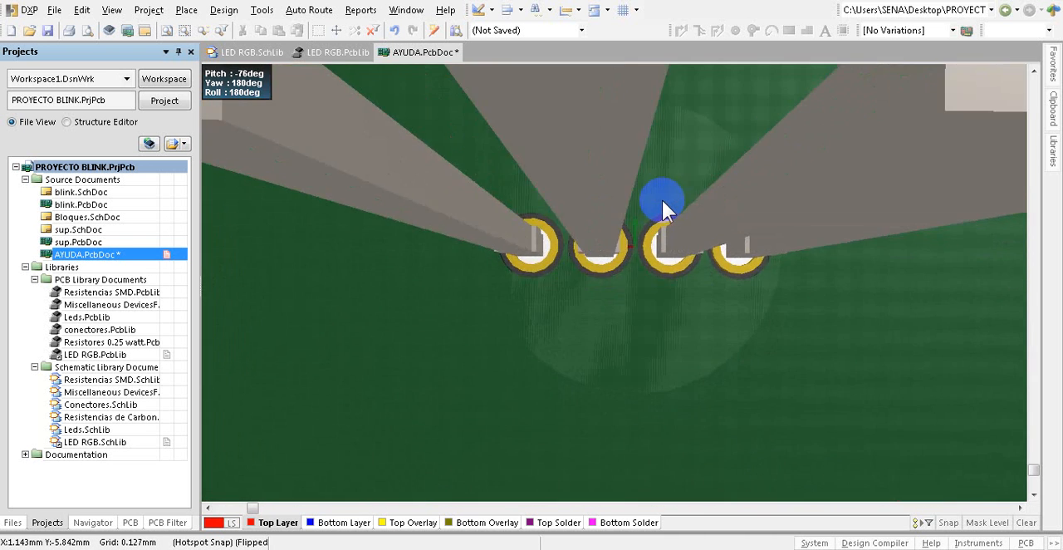
right_click_drag(662, 201, 662, 200, "shift")
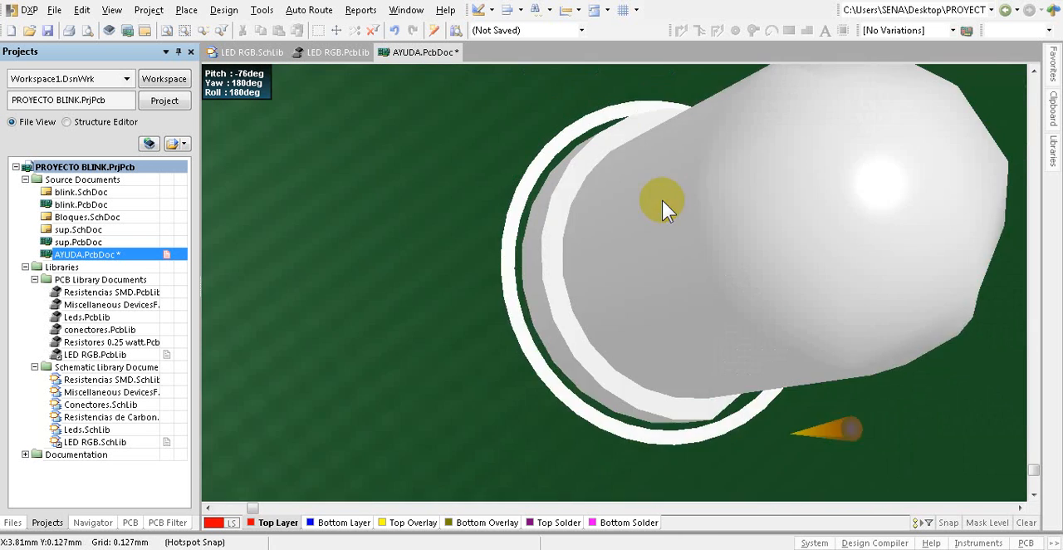
Step: Restore the unrotated top-down 3D view and inspect how the LED body sits inside the circle
scroll(523, 228, "down", 2, "ctrl")
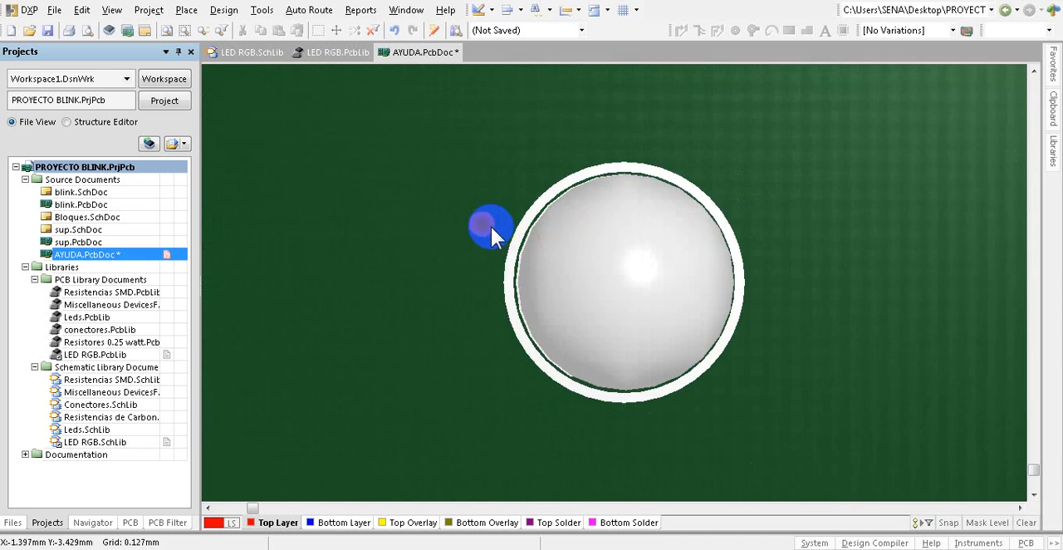
scroll(492, 228, "down", 3, "ctrl")
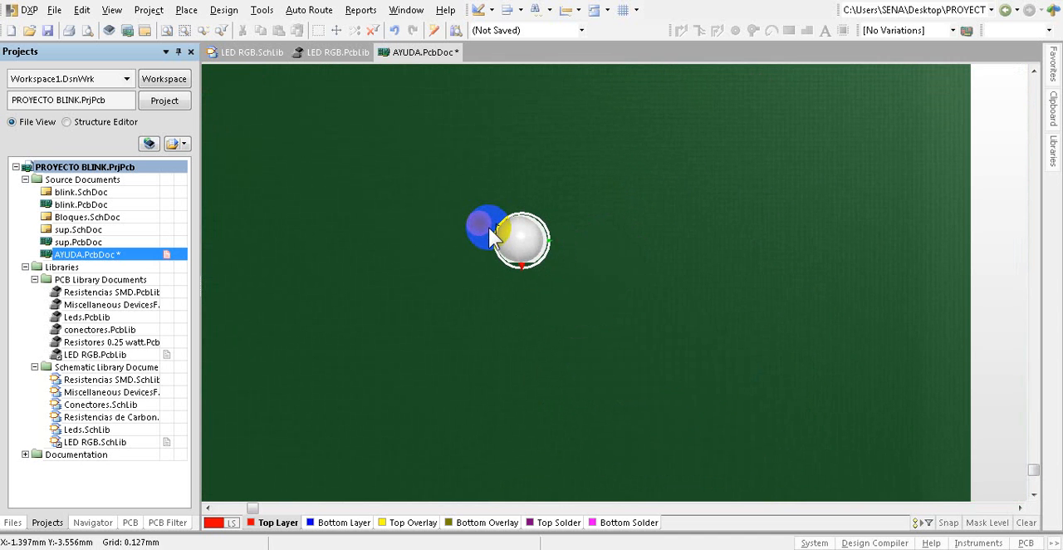
key("0")
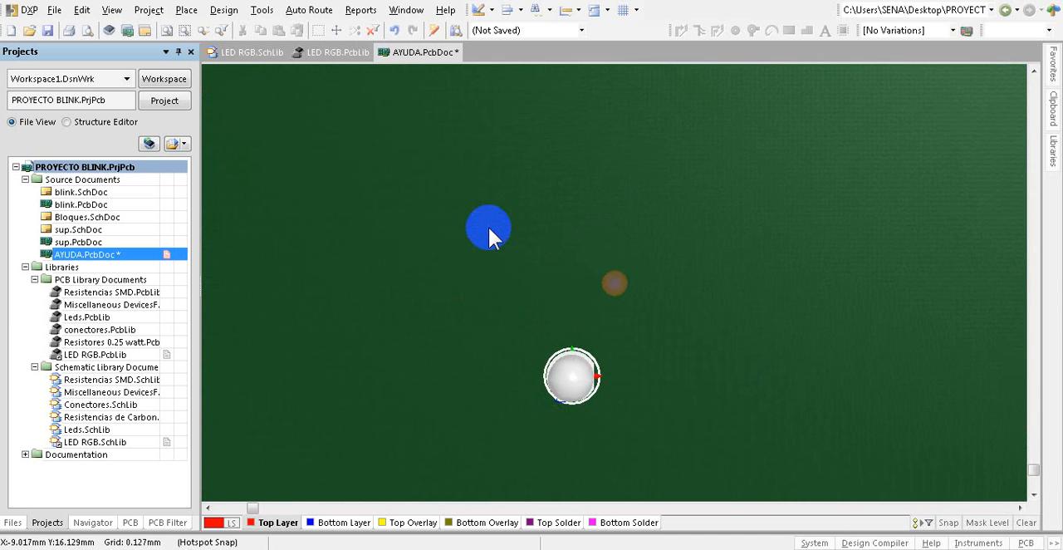
scroll(509, 192, "down", 3, "ctrl")
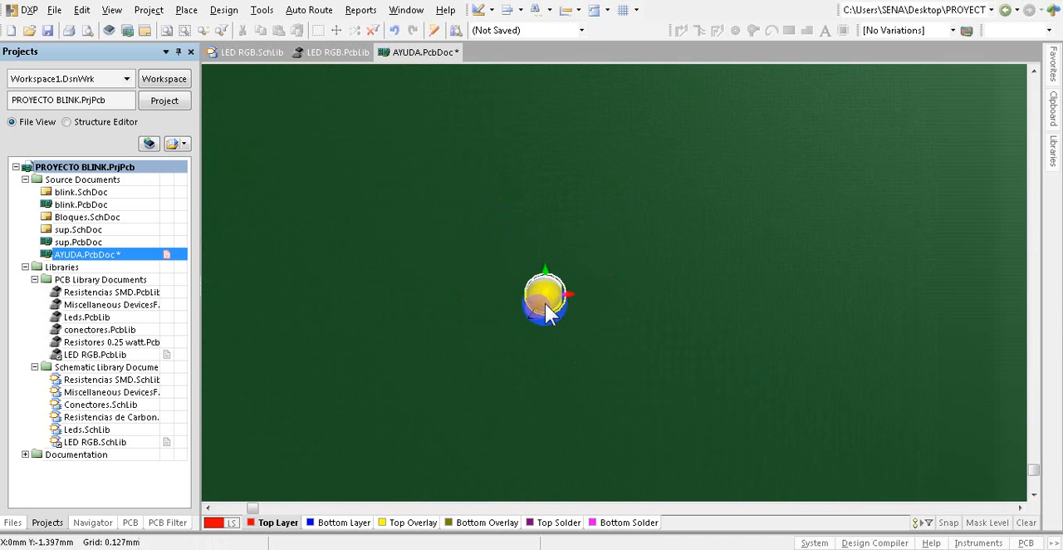
scroll(545, 302, "up", 3, "ctrl")
scroll(544, 295, "down", 2, "ctrl")
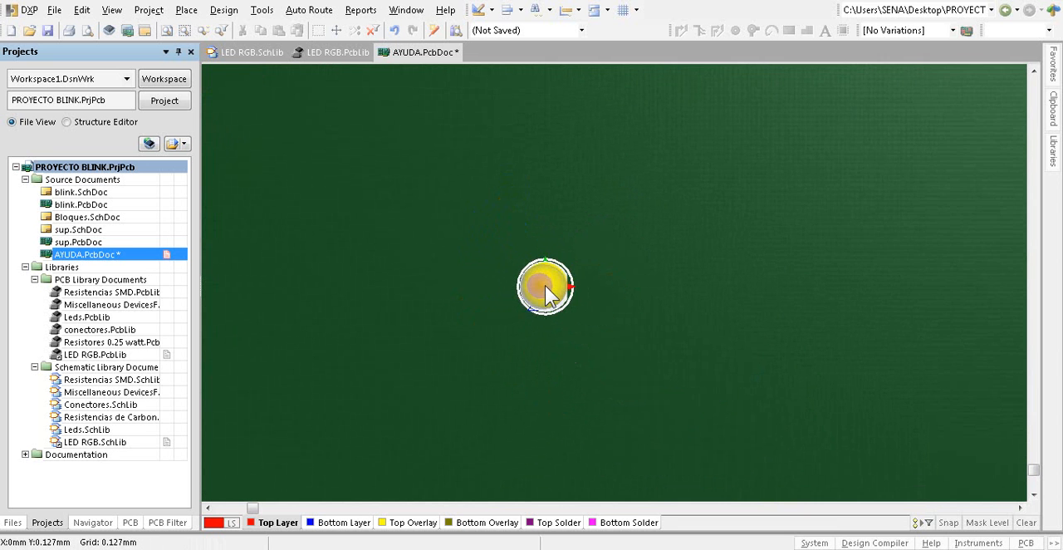
Step: Check how the LED body fits inside the circle from above and return the board to the 2D layout view
scroll(544, 292, "up", 3, "ctrl")
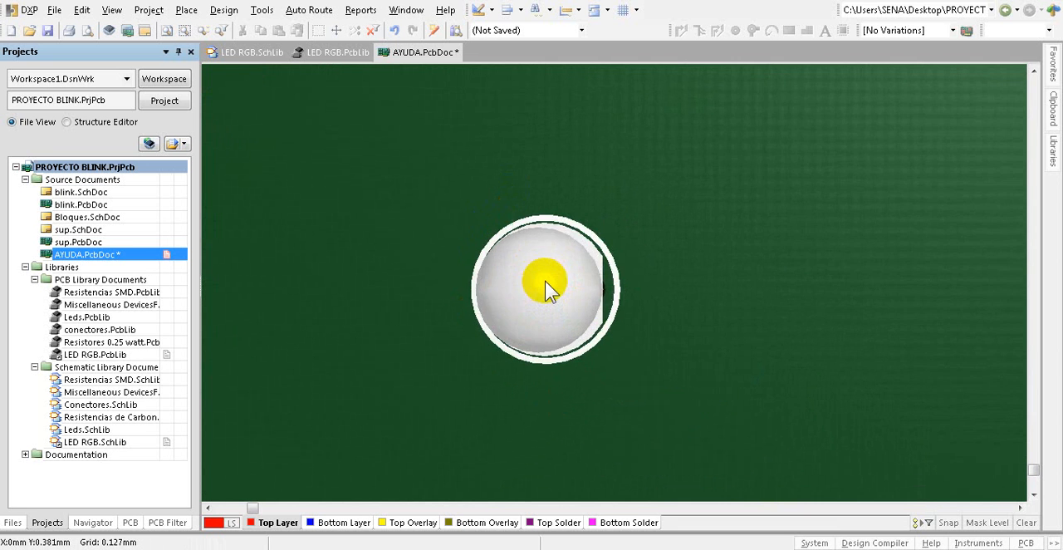
scroll(546, 287, "down", 2, "ctrl")
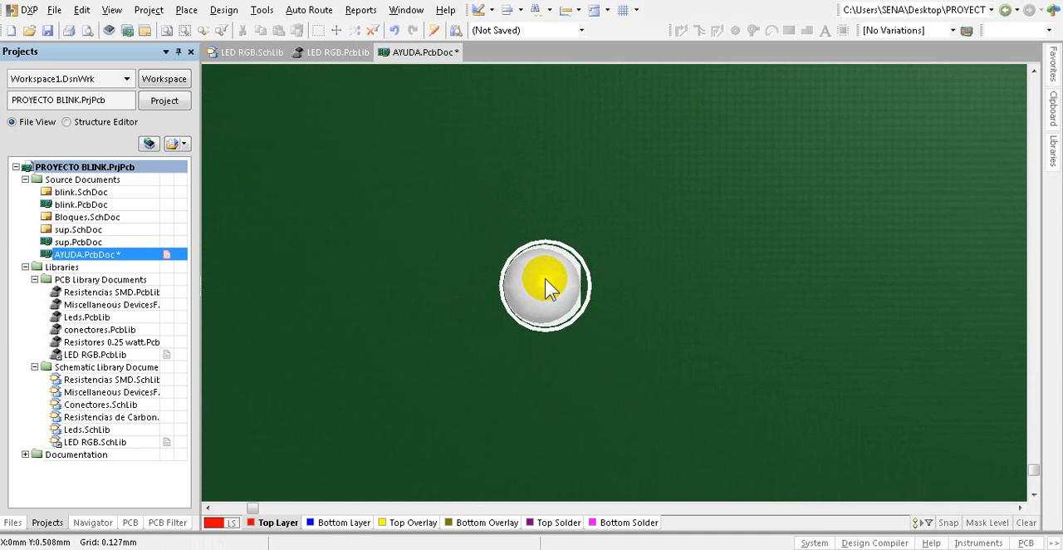
key("2")
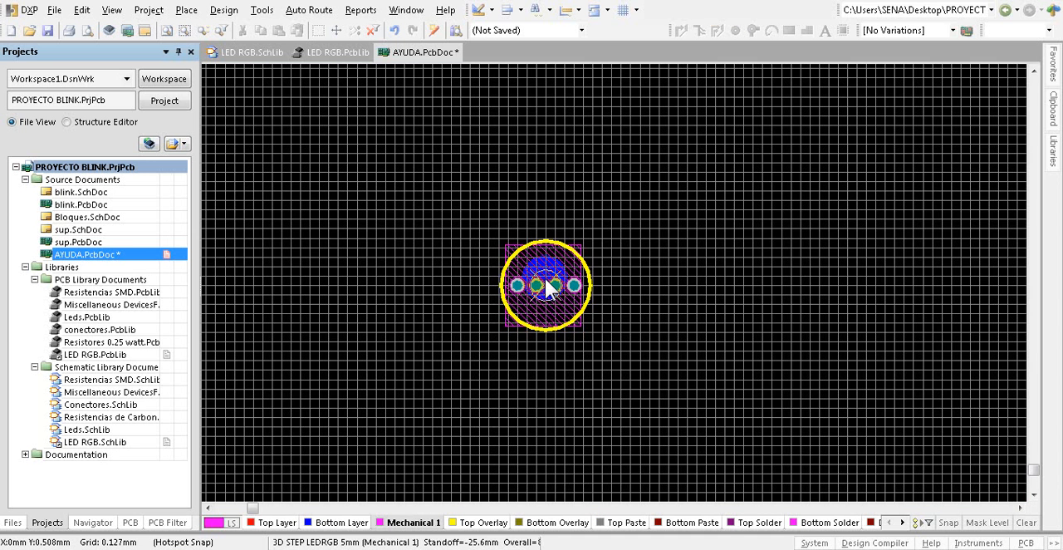
scroll(546, 224, "down", 2, "ctrl")
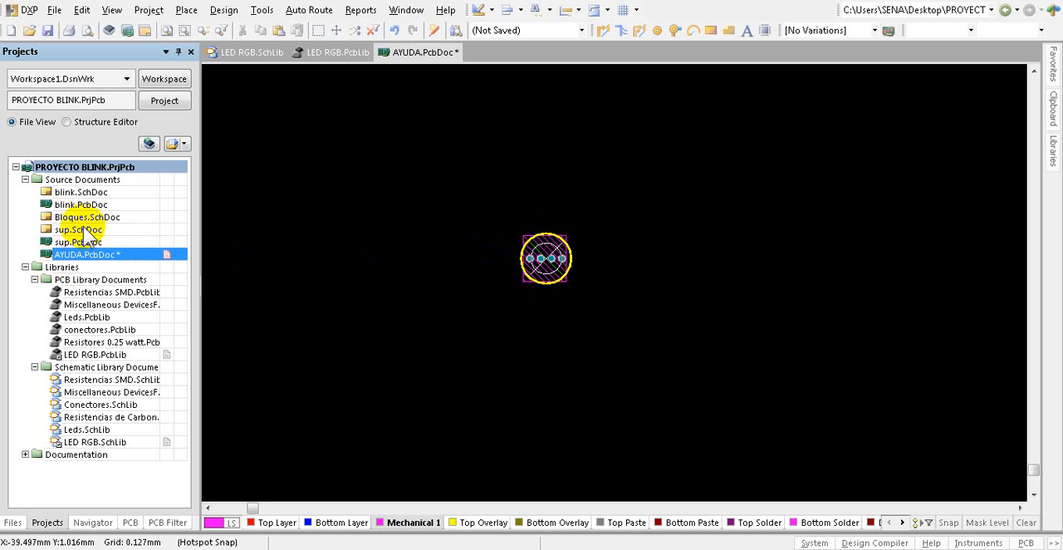
Step: Try selecting the four pads, the circle and the LED 3D body together on the board
left_click(404, 112)
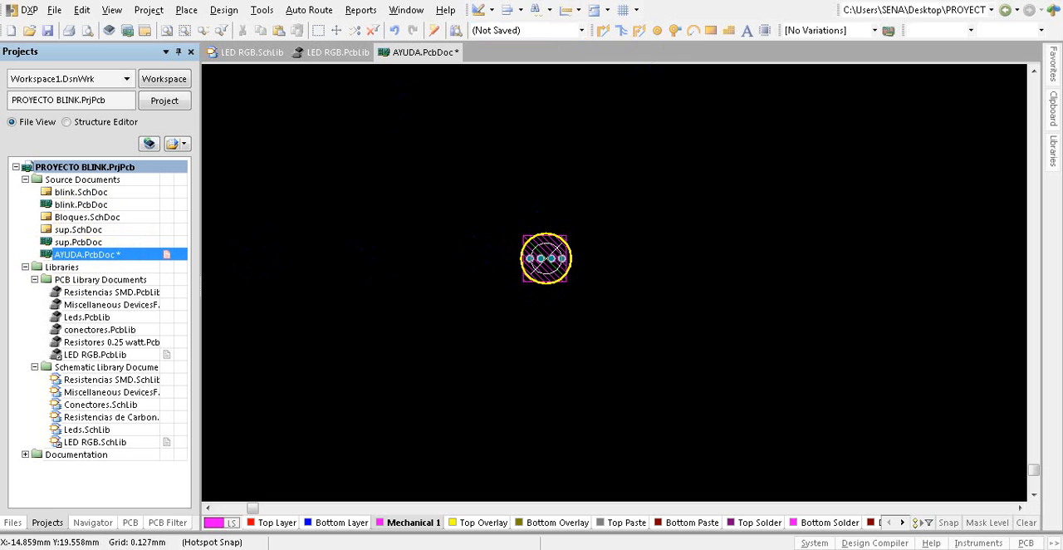
left_click(612, 280)
left_click(548, 250)
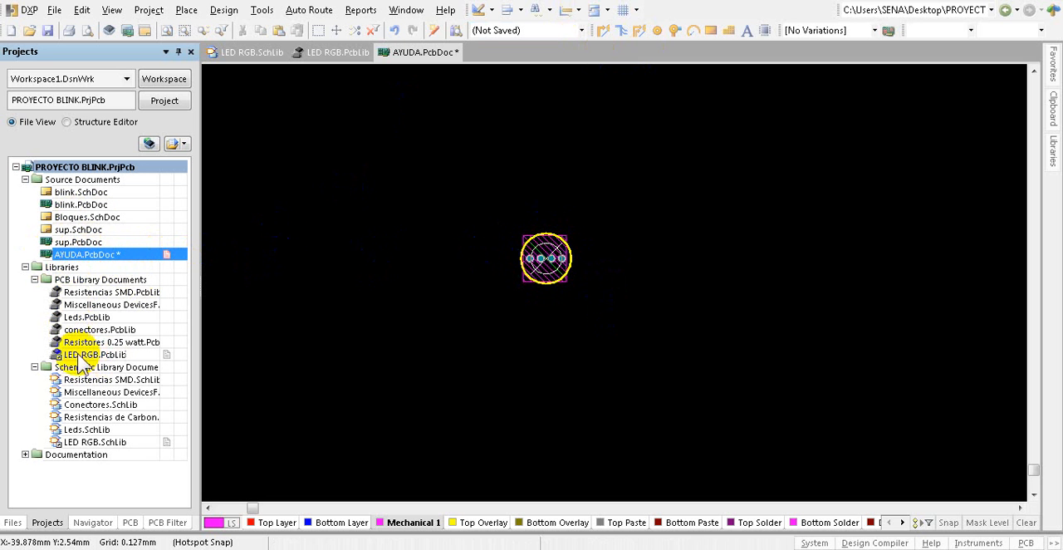
left_click(428, 227)
left_click_drag(495, 198, 571, 319)
left_click(637, 318)
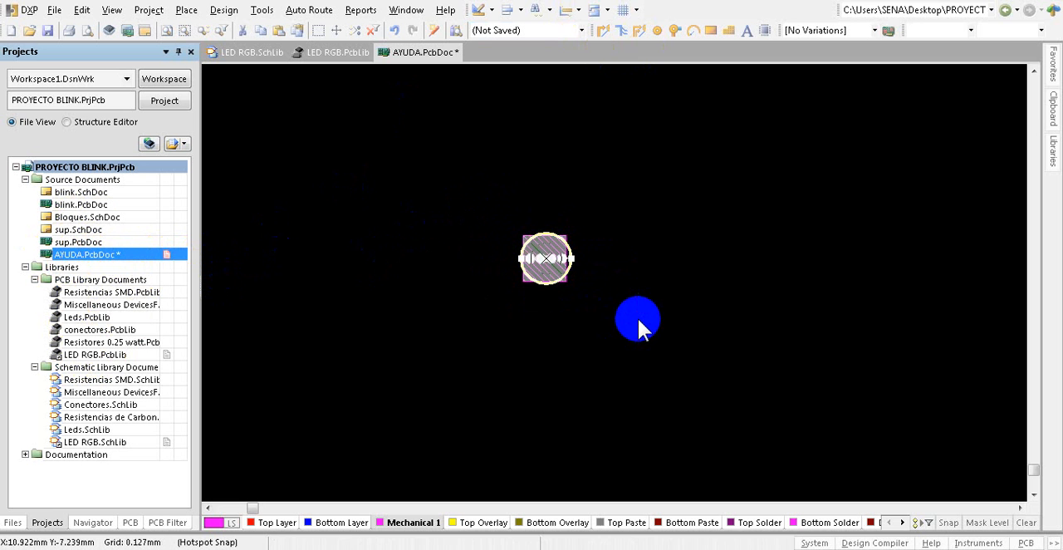
left_click(548, 259)
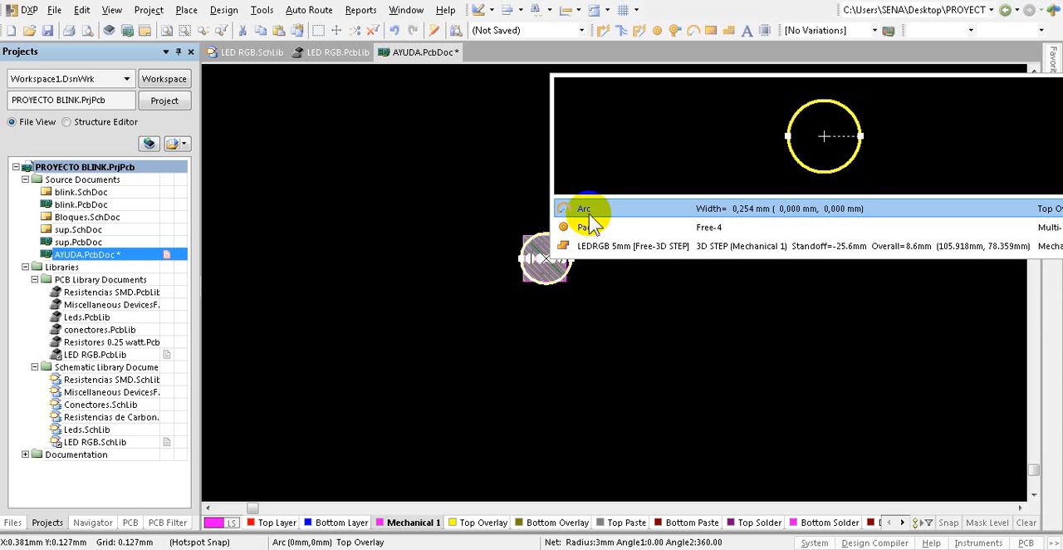
left_click(608, 295)
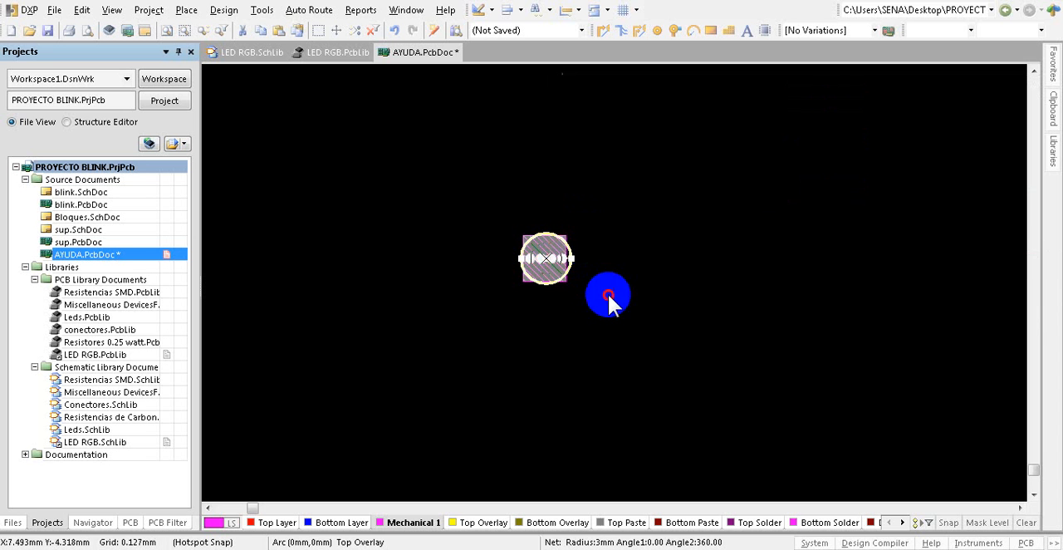
left_click_drag(437, 159, 668, 356)
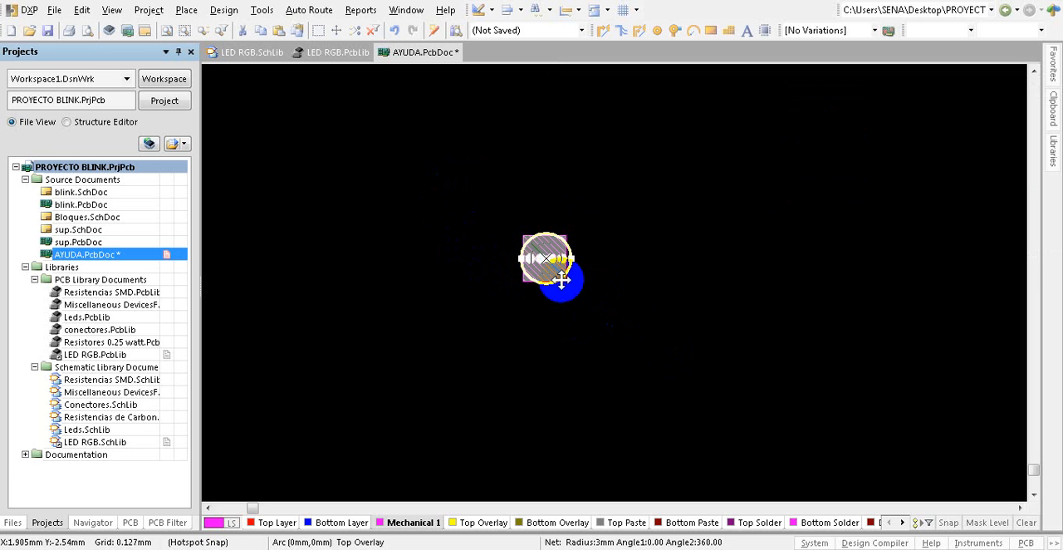
left_click_drag(560, 278, 546, 259)
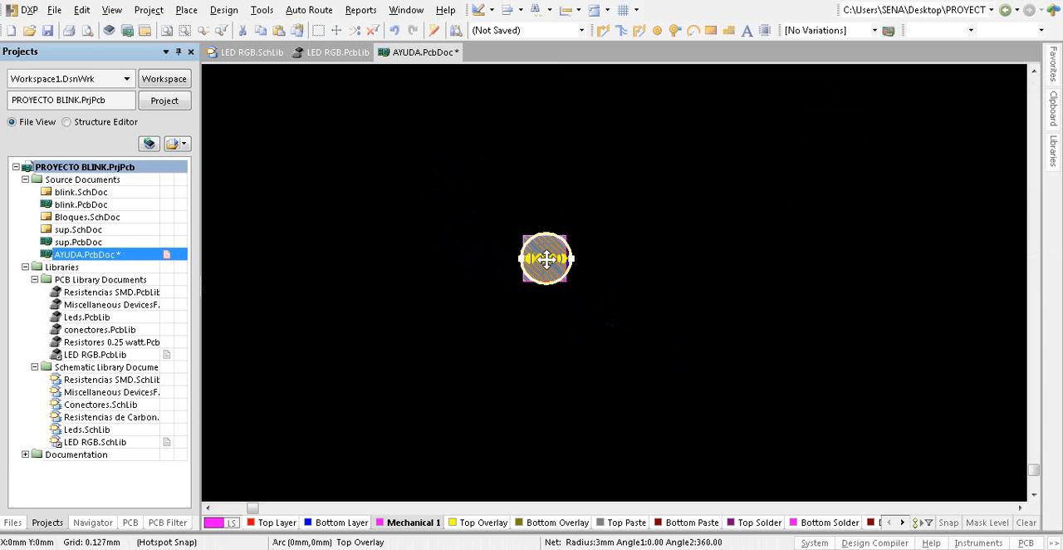
left_click(546, 258)
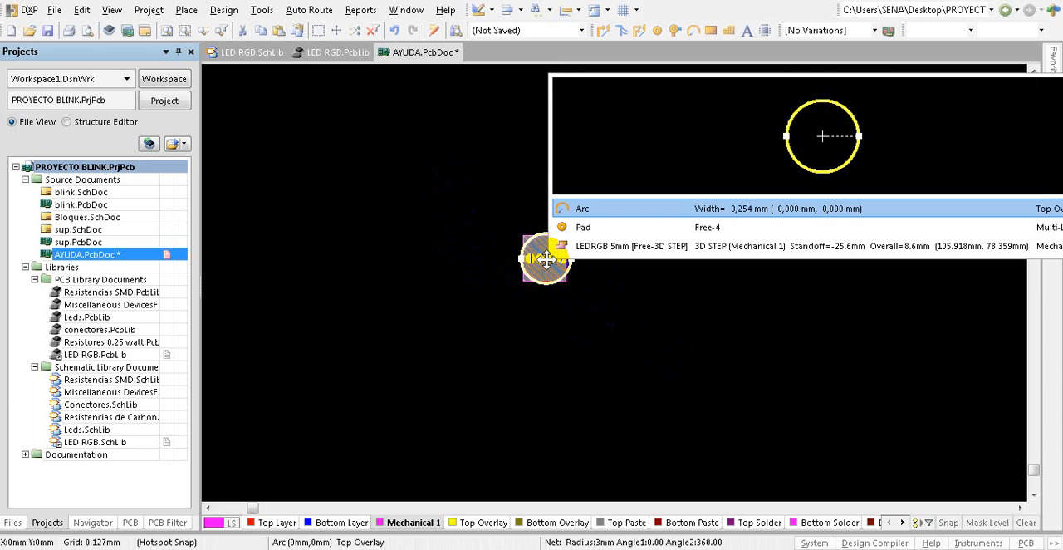
left_click(605, 247)
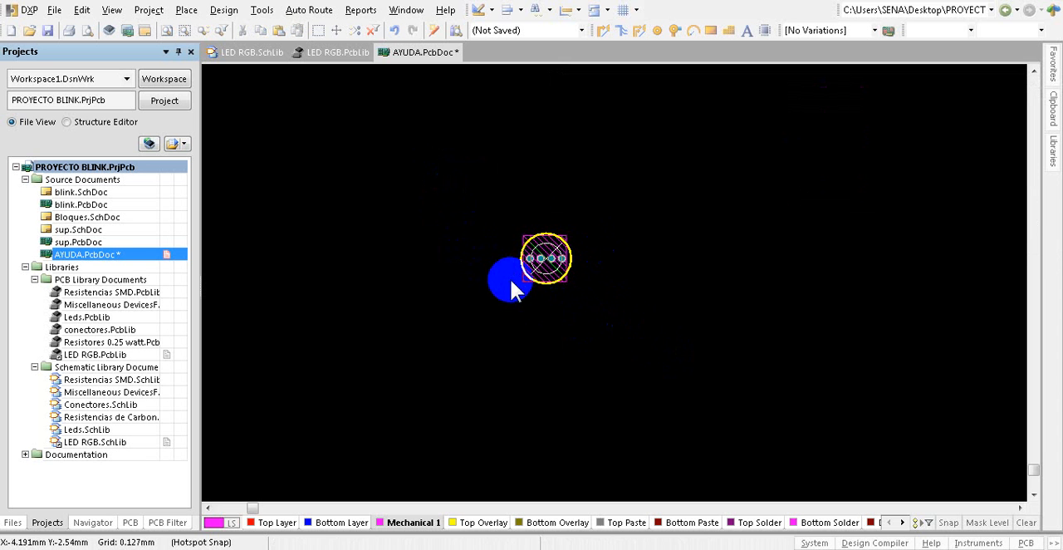
double_click(94, 355)
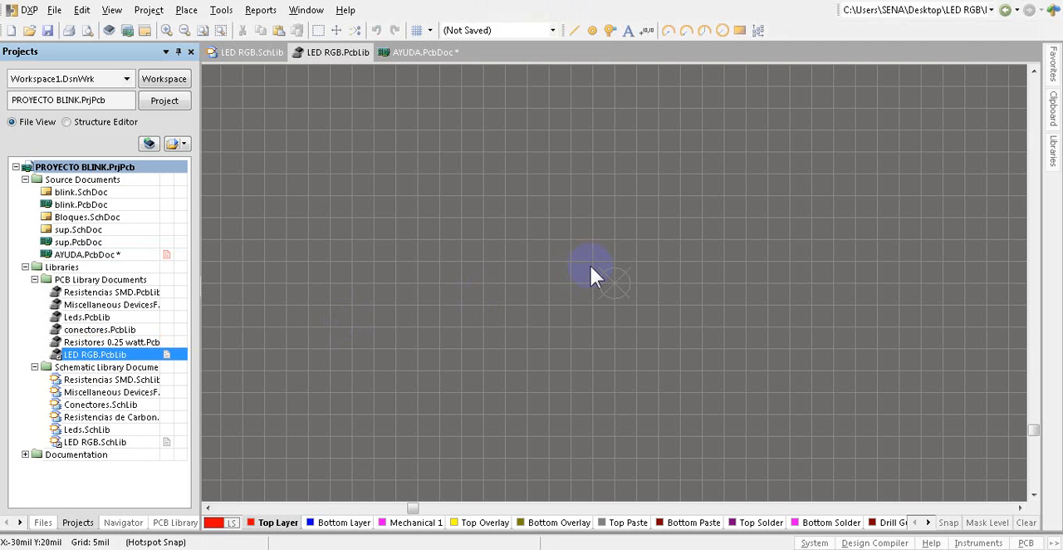
key("p")
key("p")
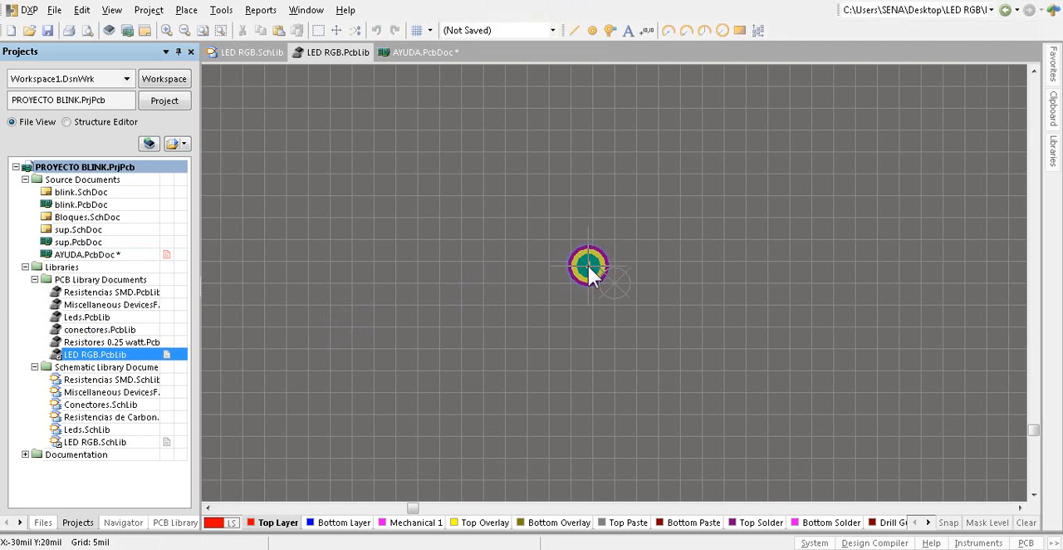
left_click(540, 244)
right_click(541, 244)
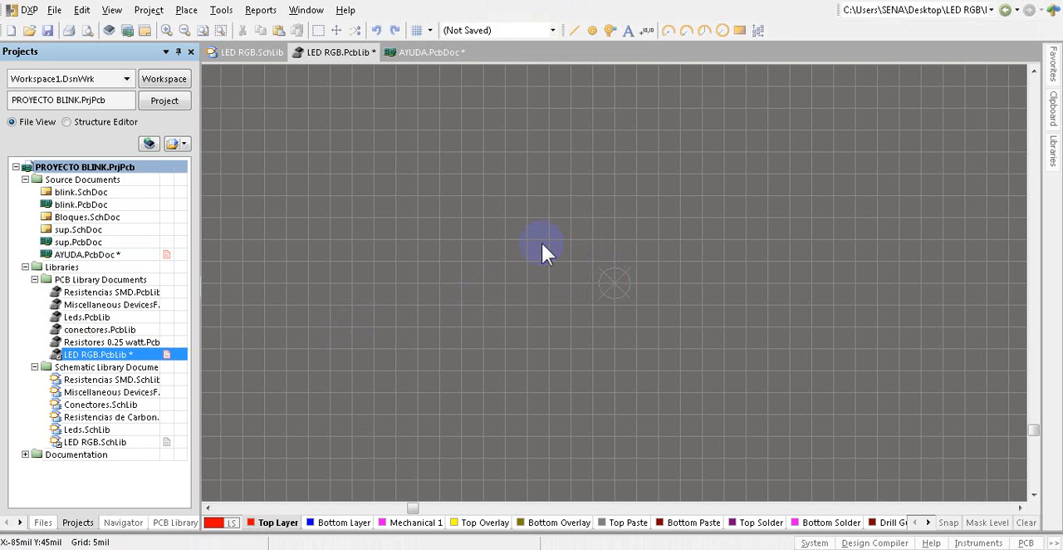
Step: Copy the four pads, circle and LED 3D body from AYUDA.PcbDoc, using a reference point near the circle's centre
double_click(81, 255)
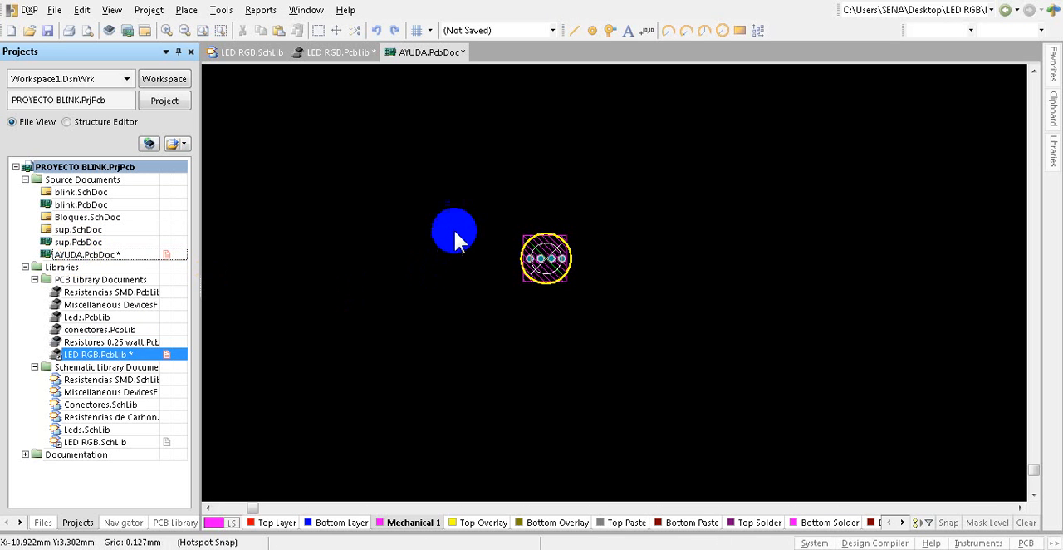
left_click_drag(471, 218, 624, 301)
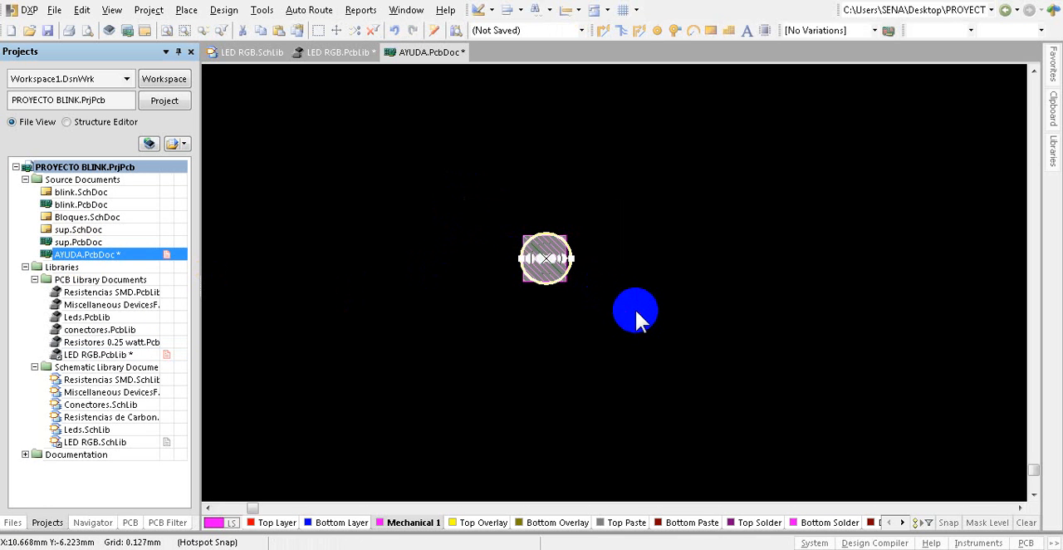
key("ctrl+c")
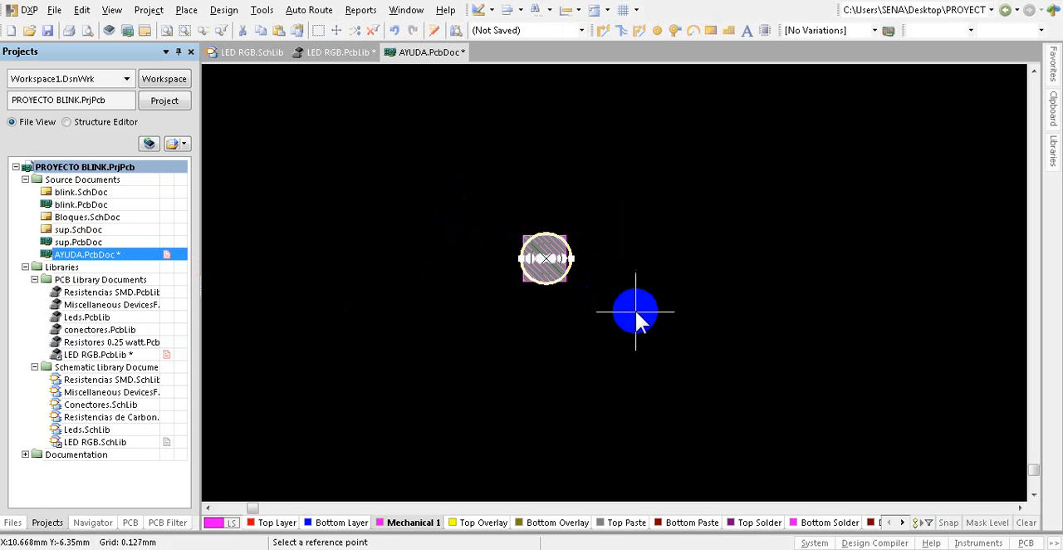
left_click(545, 252)
left_click(536, 303)
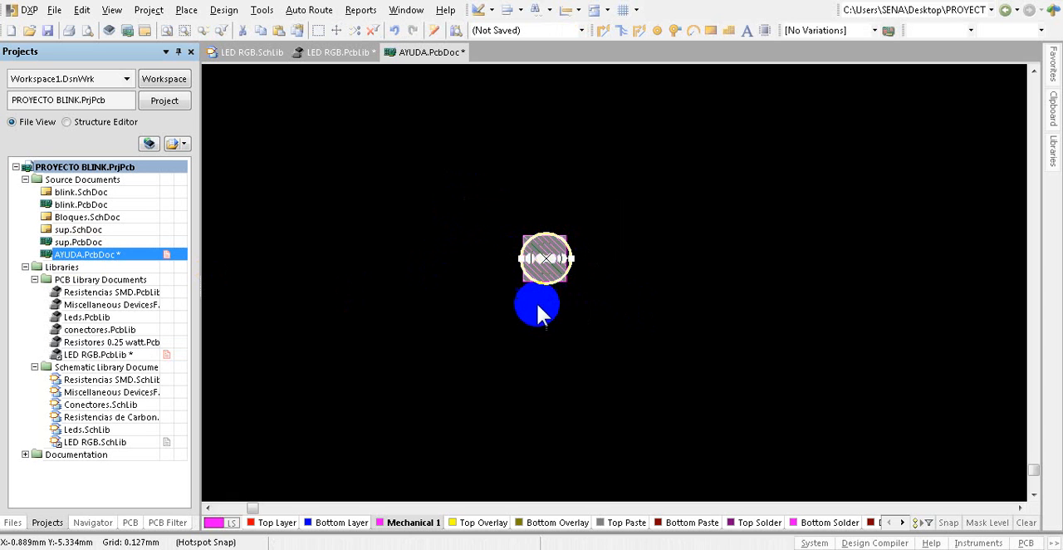
Step: Paste the copied LED footprint with its 3D body into LED RGB.PcbLib at the library origin
double_click(95, 355)
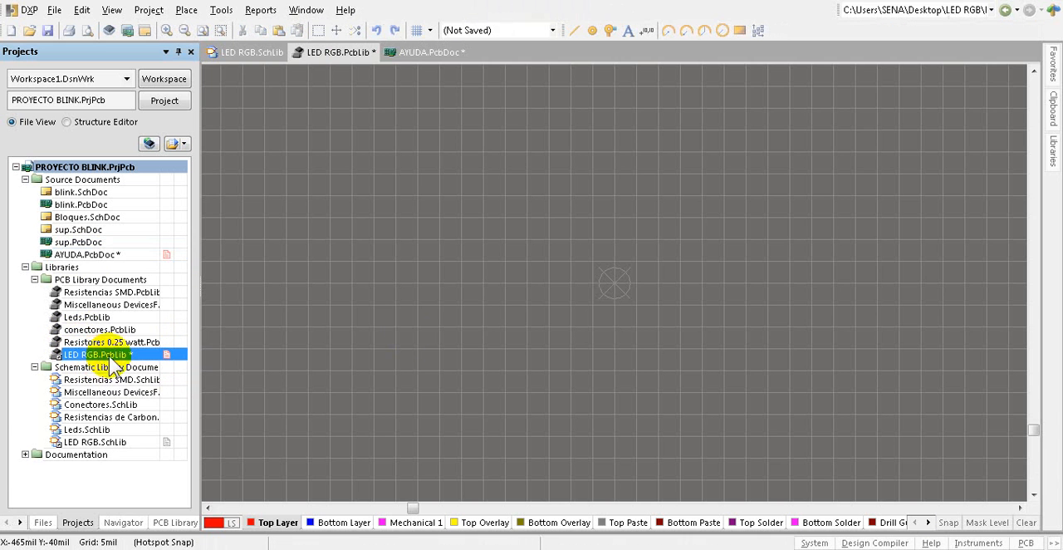
key("ctrl+v")
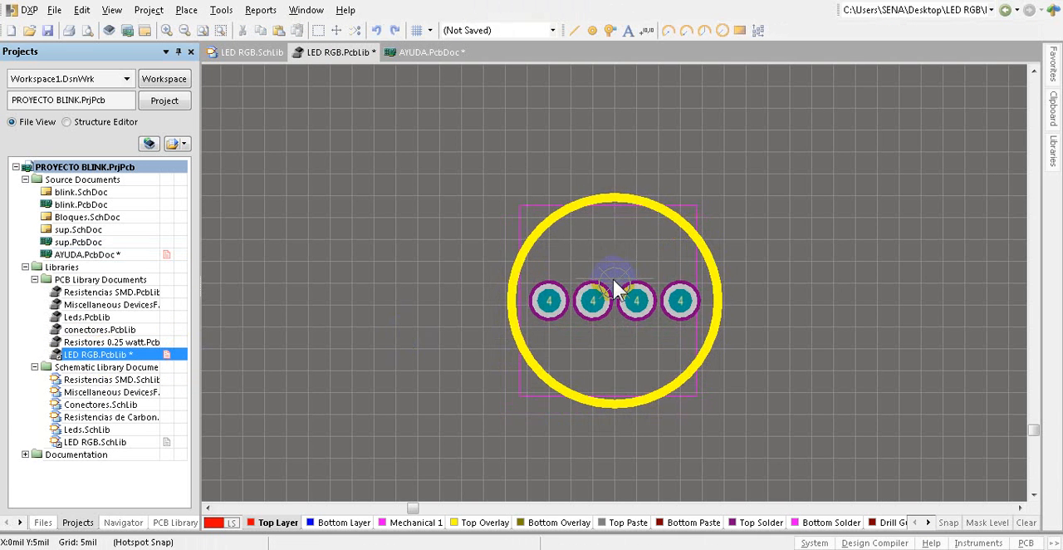
left_click(615, 285)
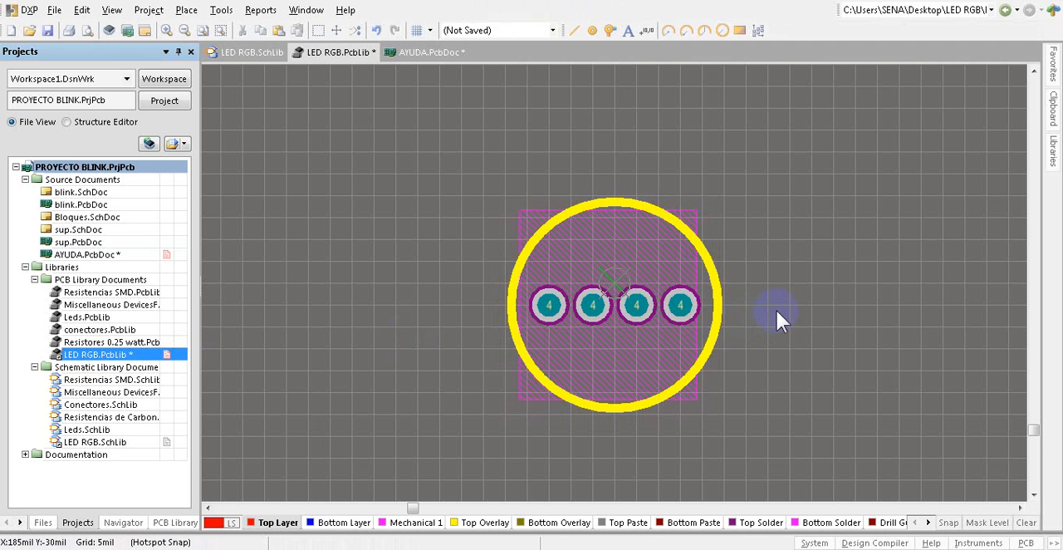
Step: Examine the pasted footprint in 3D from the side and above, checking the LED body and its four legs
scroll(776, 308, "down", 2, "ctrl")
scroll(332, 225, "down", 3, "ctrl")
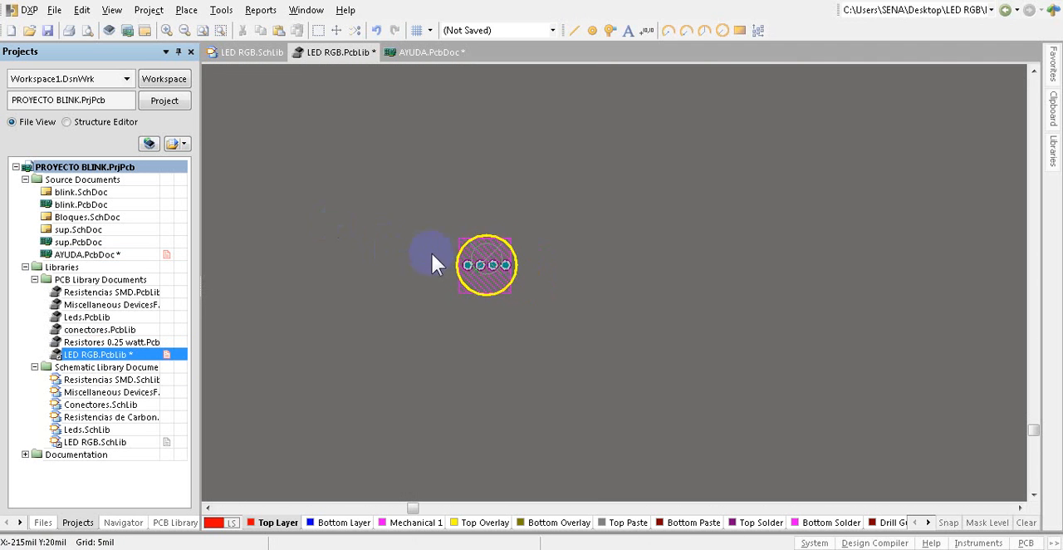
scroll(484, 256, "up", 3, "ctrl")
key("3")
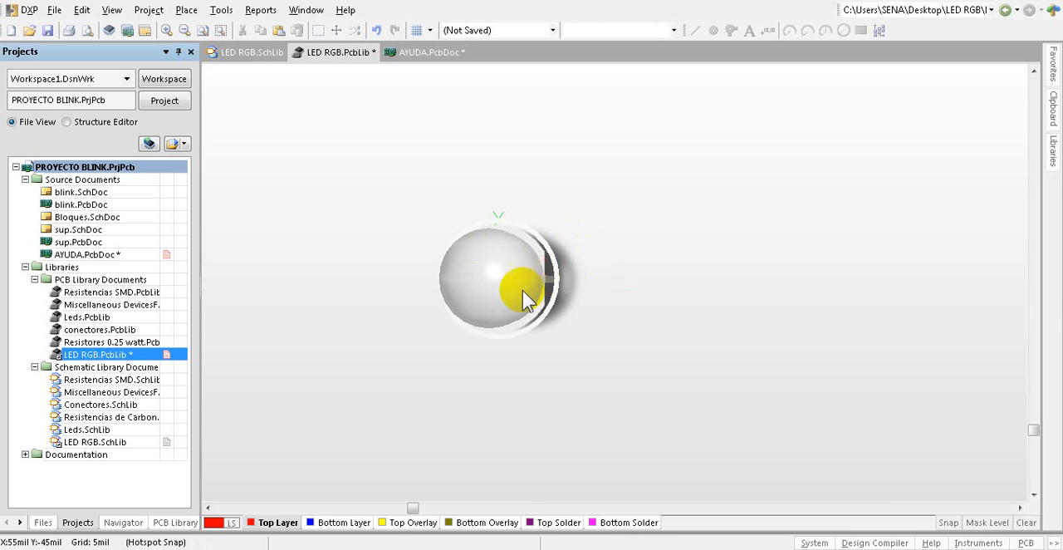
right_click_drag(522, 290, 614, 225, "shift")
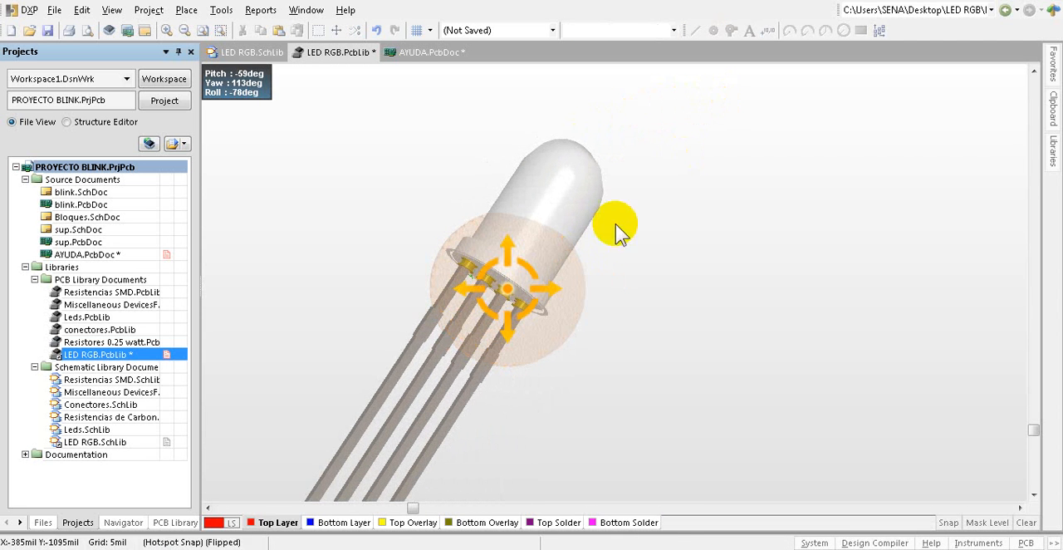
right_click_drag(541, 238, 586, 149, "shift")
right_click_drag(556, 226, 465, 354, "shift")
right_click_drag(546, 254, 482, 296, "shift")
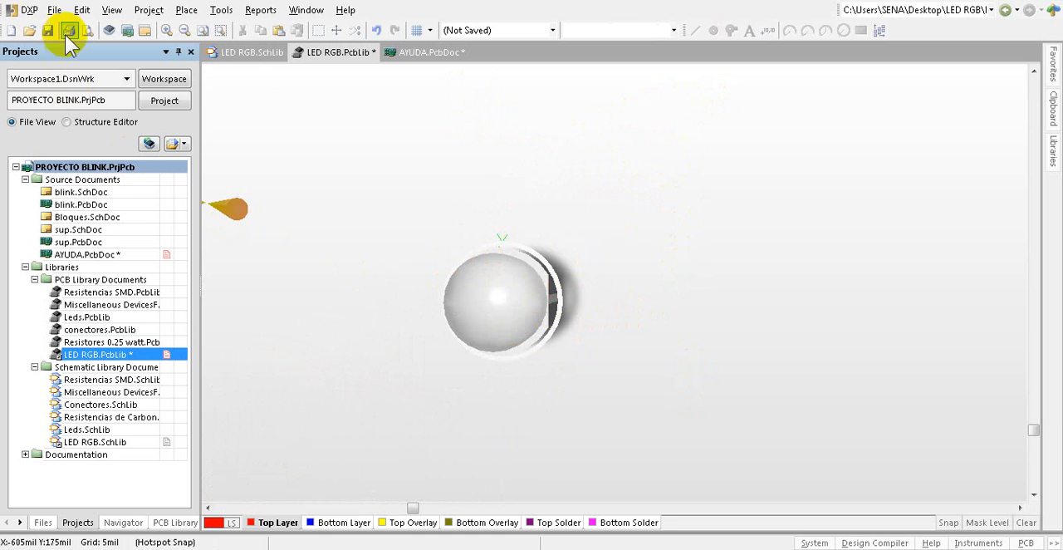
Step: Save all modified documents, including LED RGB.PcbLib and AYUDA.PcbDoc
left_click(54, 10)
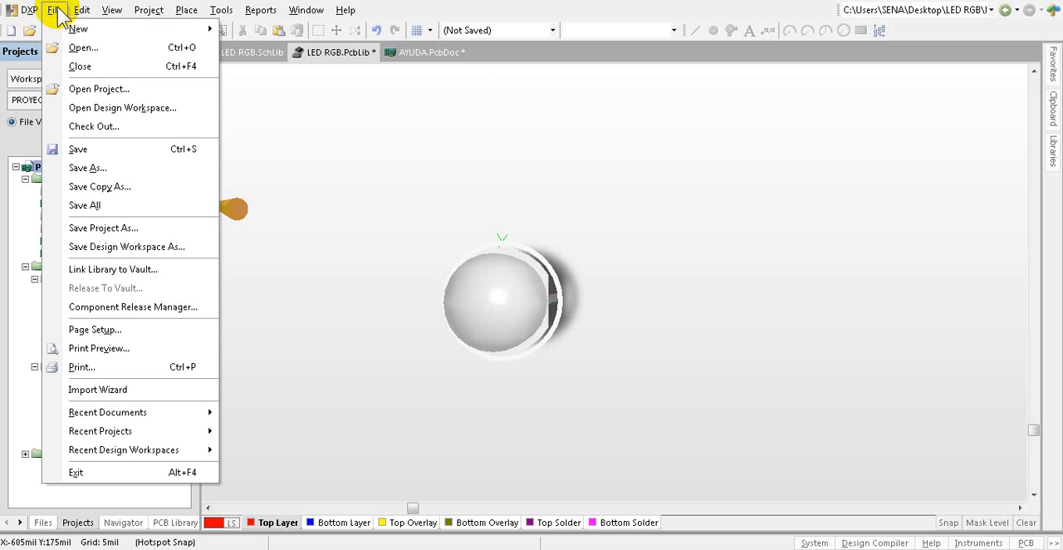
left_click(95, 206)
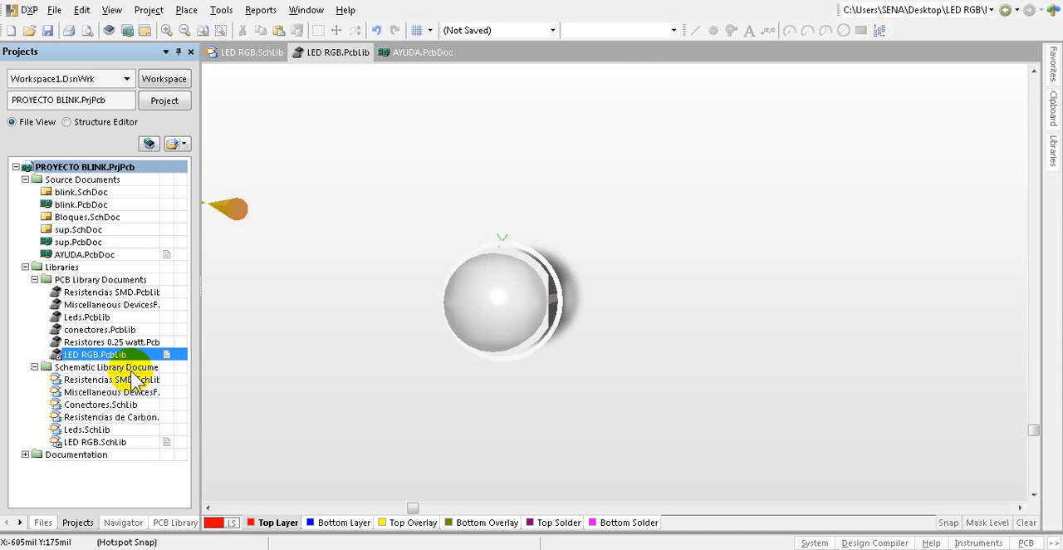
left_click(53, 10)
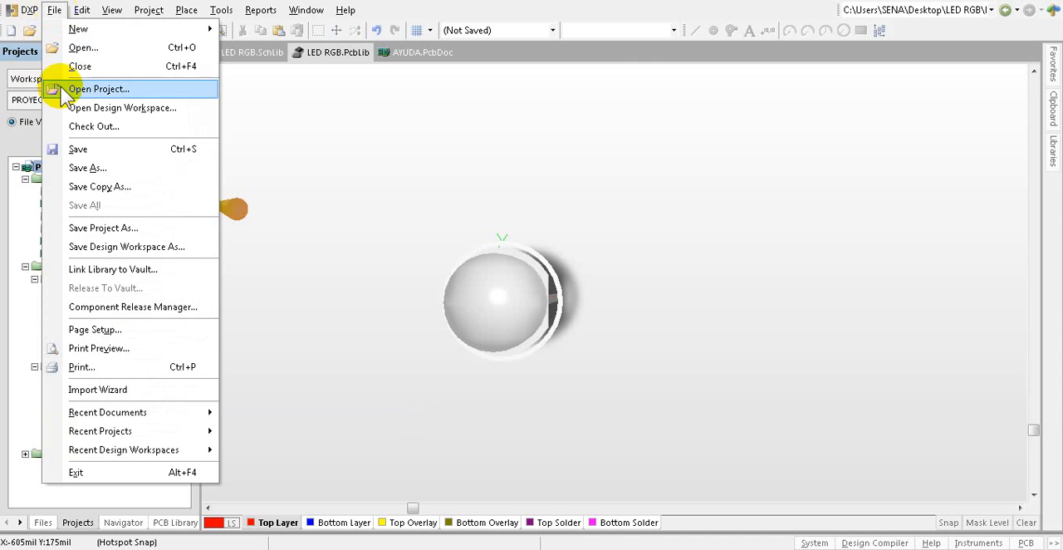
left_click(322, 264)
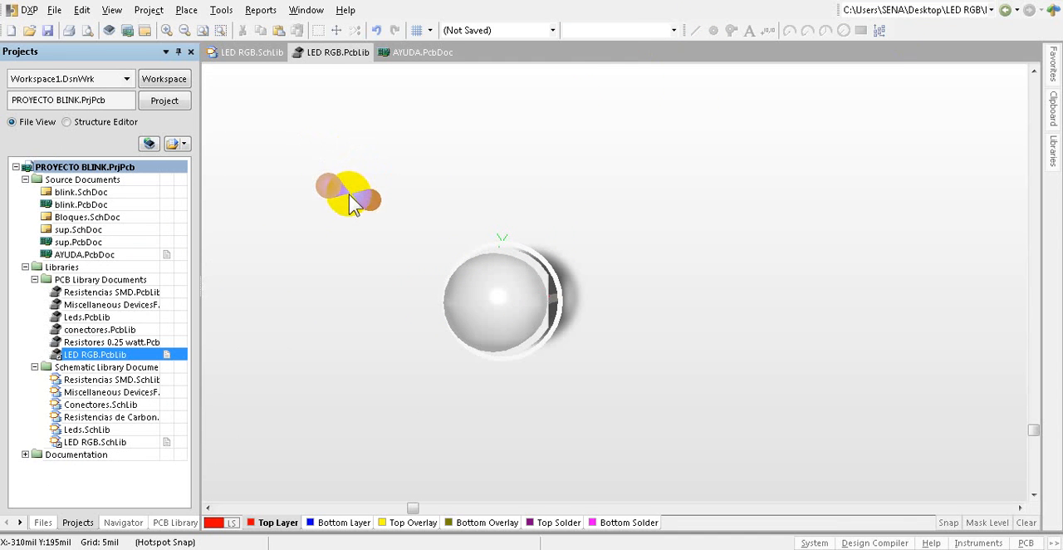
Step: Open the RGB LED symbol in LED RGB.SchLib, briefly reviewing the matching footprint in LED RGB.PcbLib
double_click(95, 442)
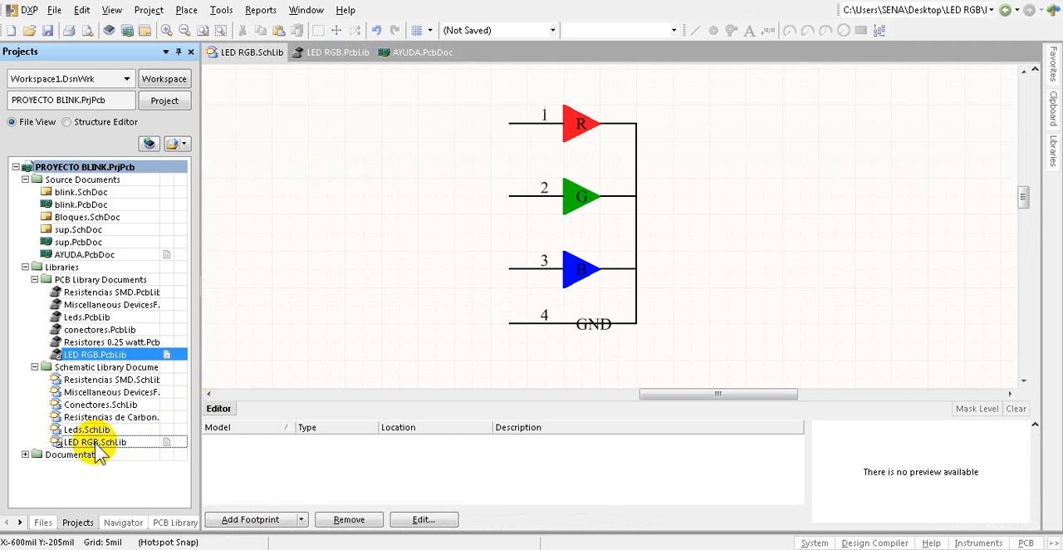
scroll(446, 266, "down", 3)
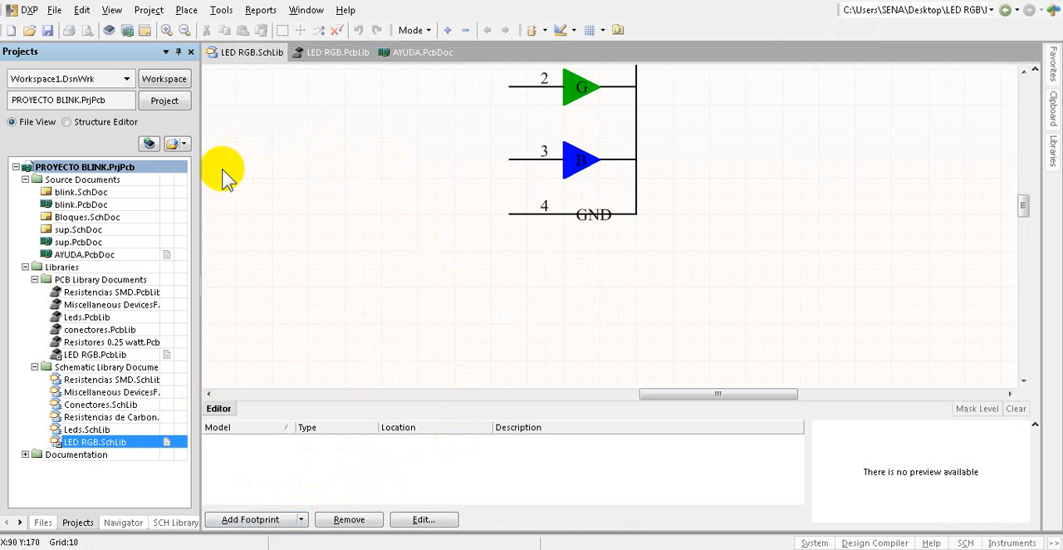
left_click(77, 355)
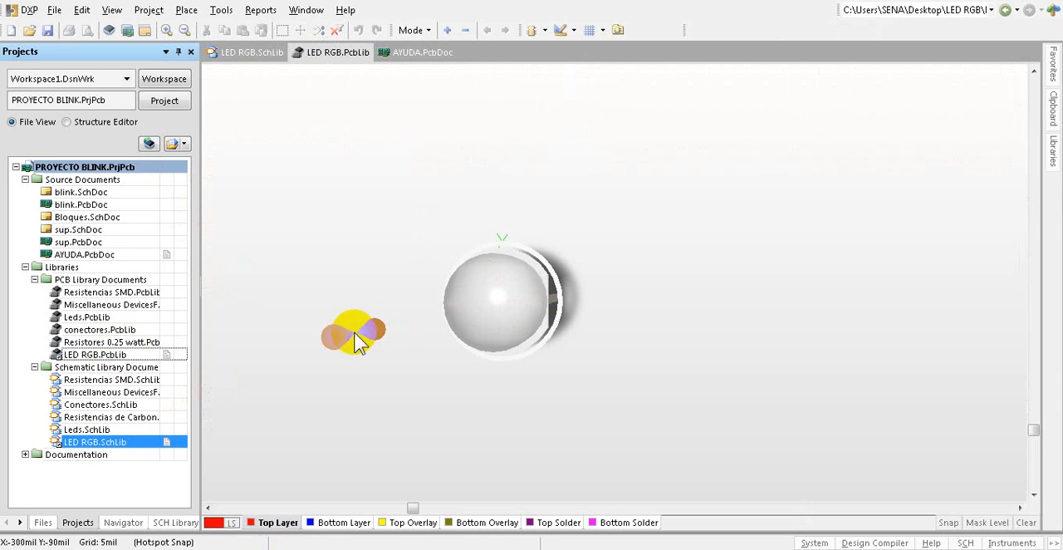
left_click(93, 441)
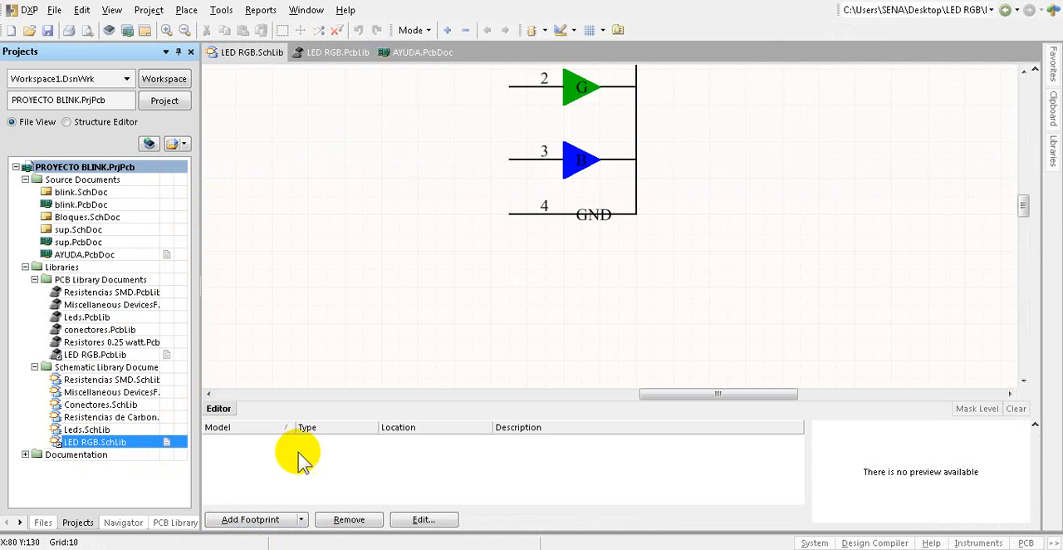
Step: Add a footprint model to the RGB LED symbol, using the LED RGB footprint from LED RGB.PcbLib
left_click(302, 519)
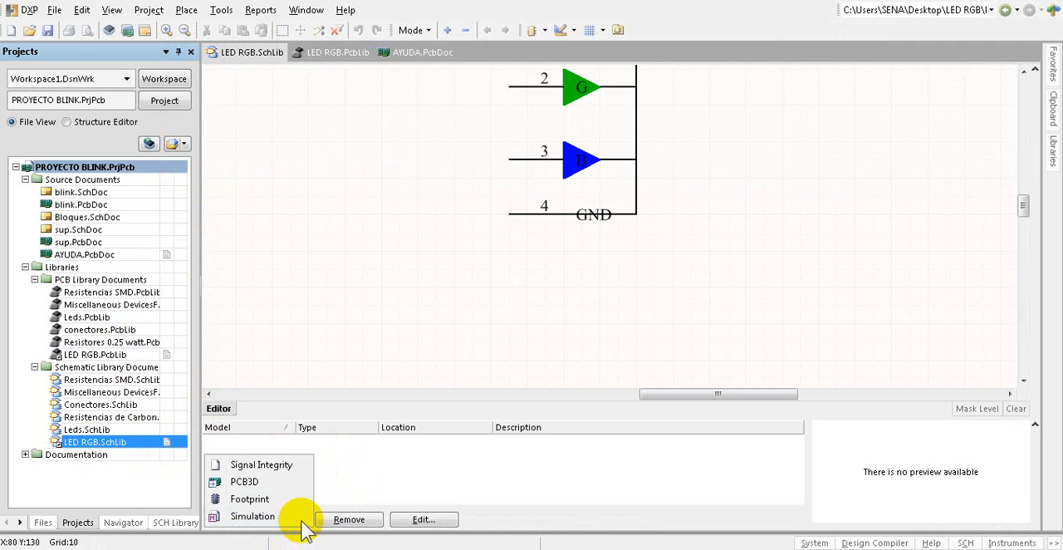
left_click(300, 521)
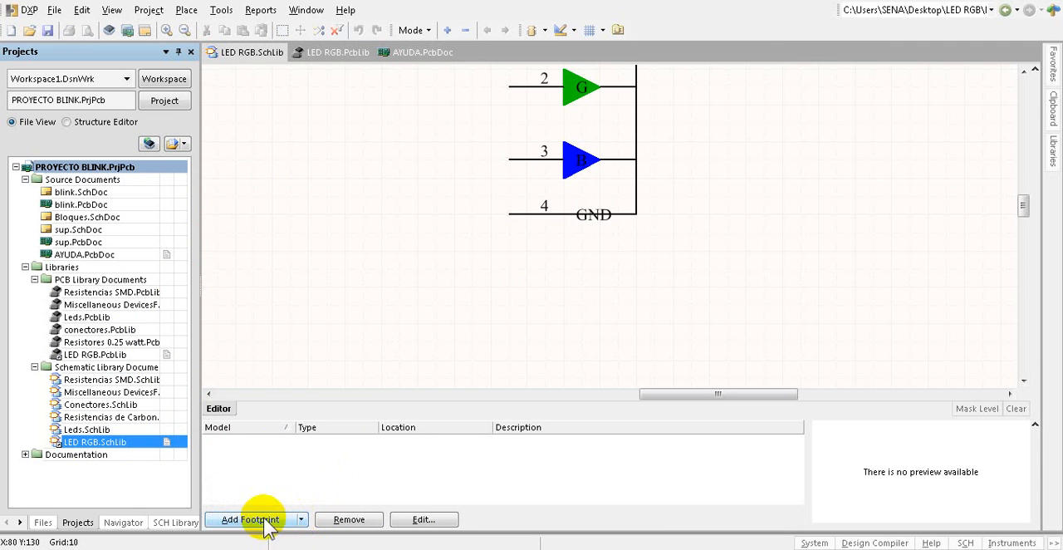
left_click(302, 521)
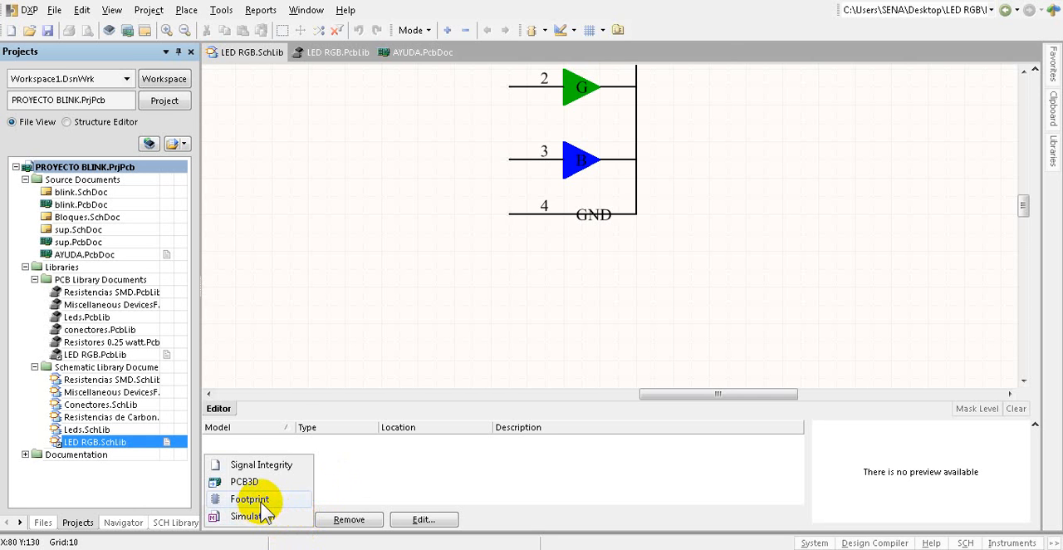
left_click(263, 505)
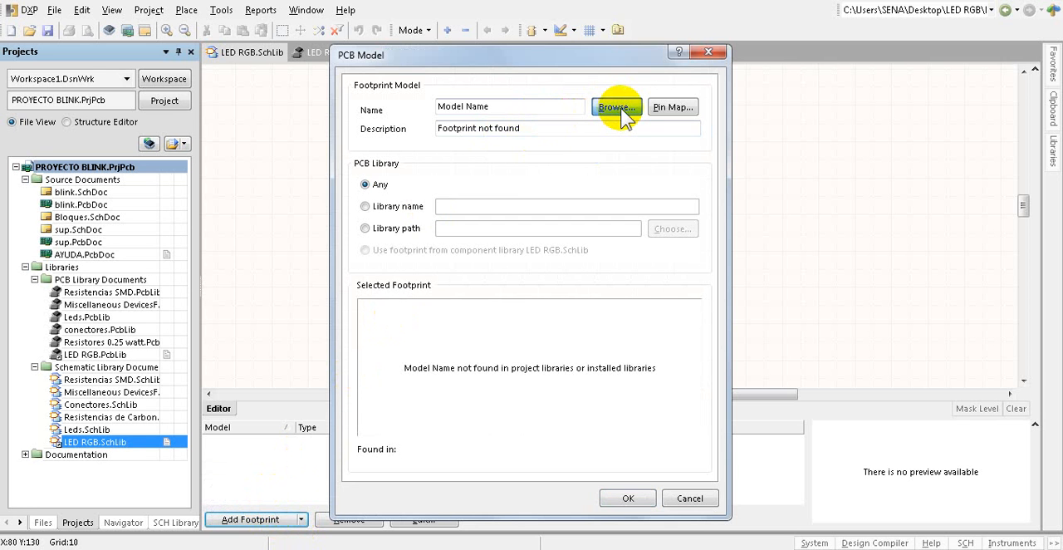
left_click(616, 108)
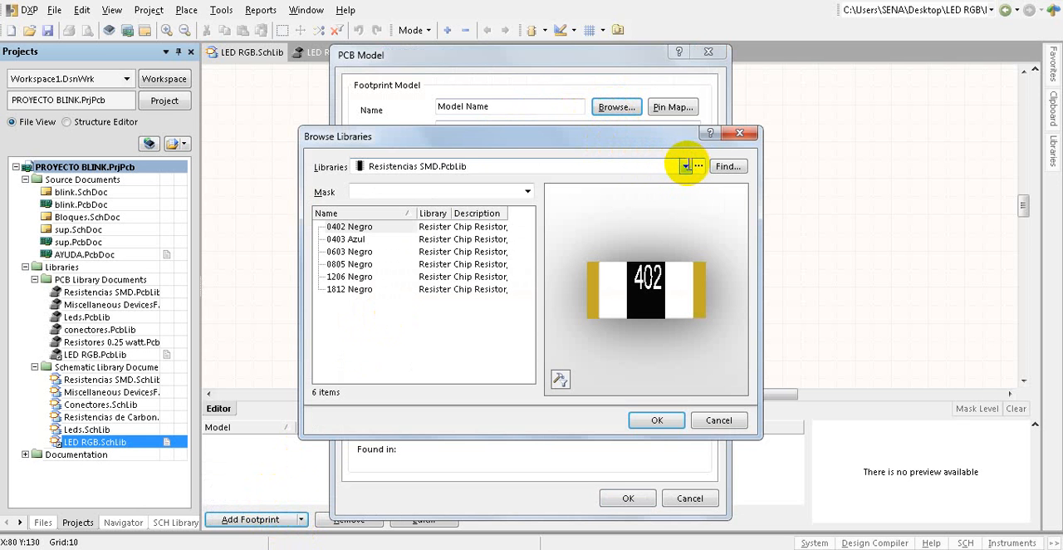
left_click(685, 166)
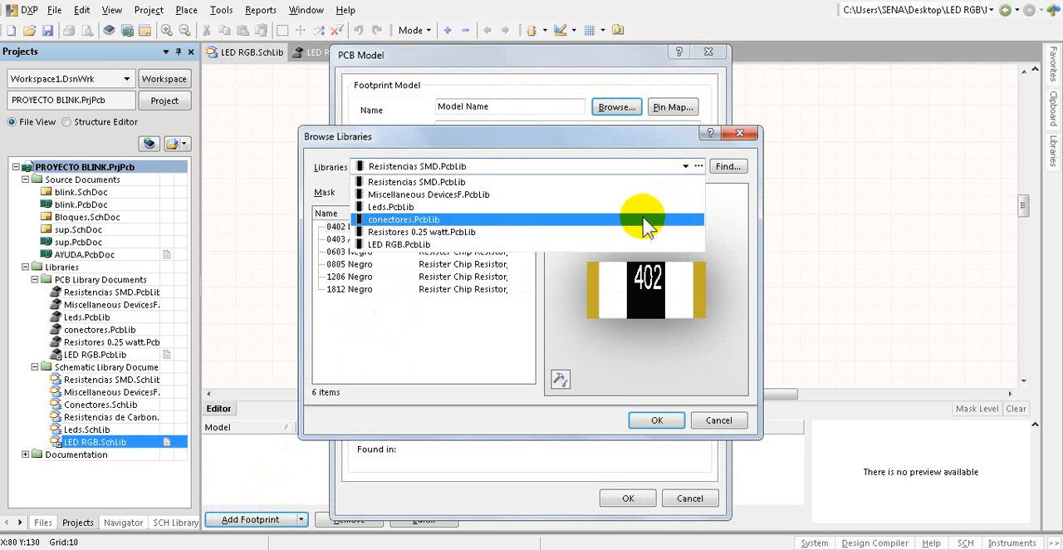
left_click(413, 249)
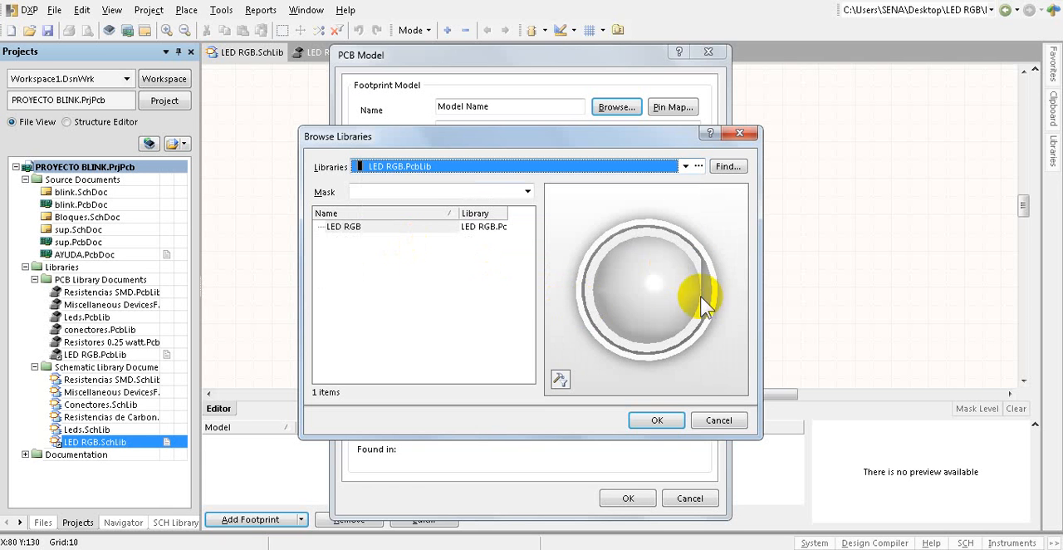
left_click(663, 424)
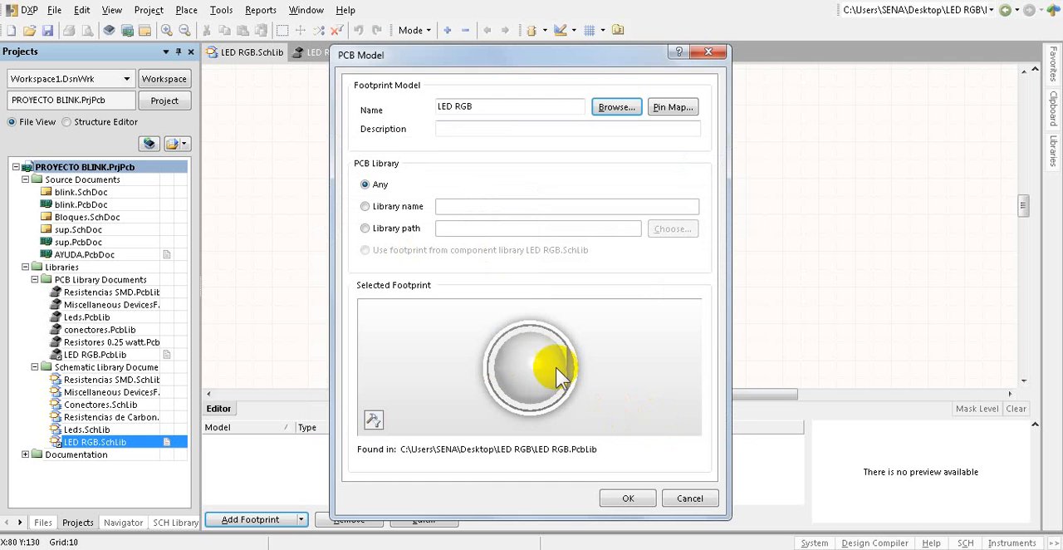
left_click(628, 499)
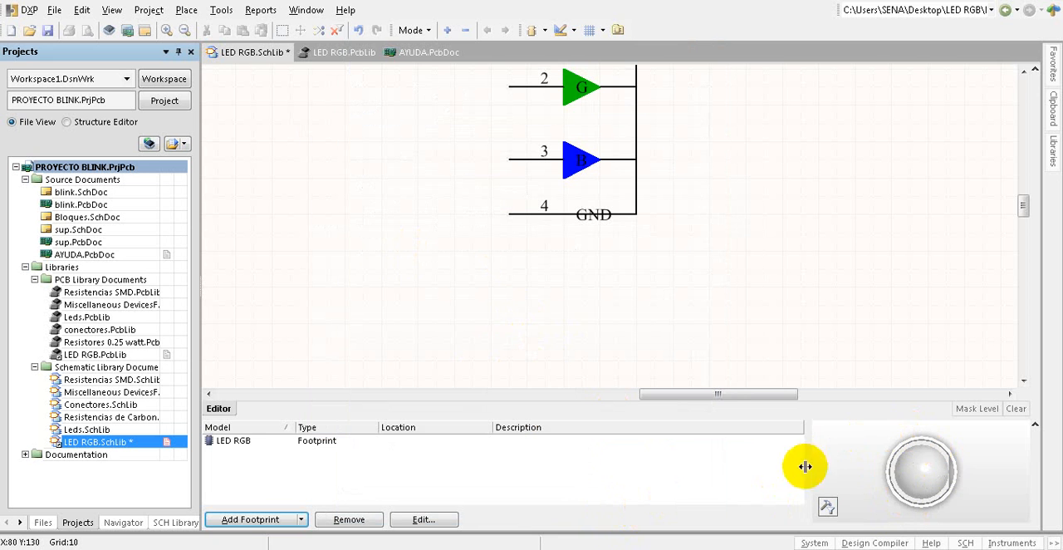
Step: Tilt the footprint preview to show the LED's 3D body and legs, and save all modified documents
left_click(973, 478)
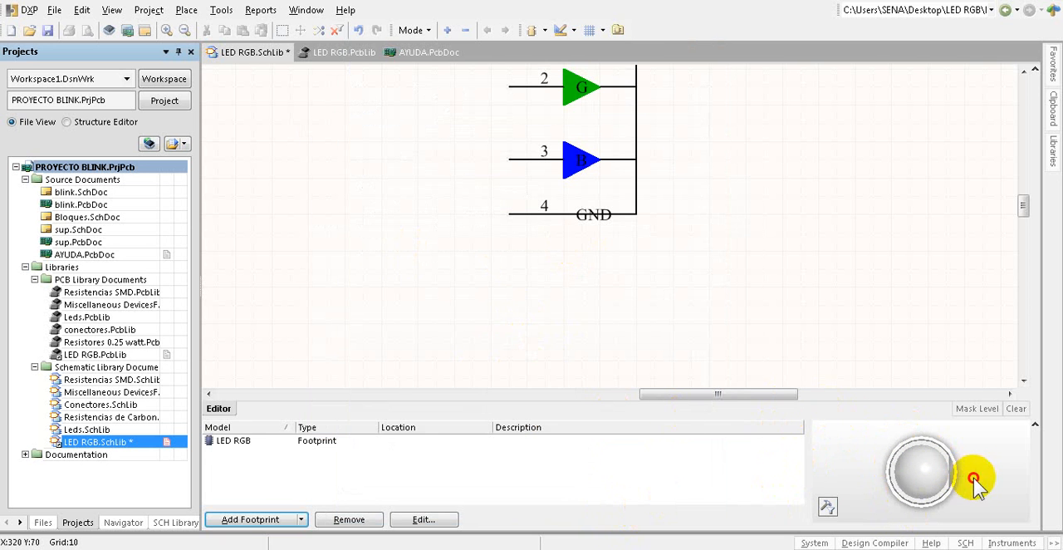
left_click_drag(920, 471, 939, 453)
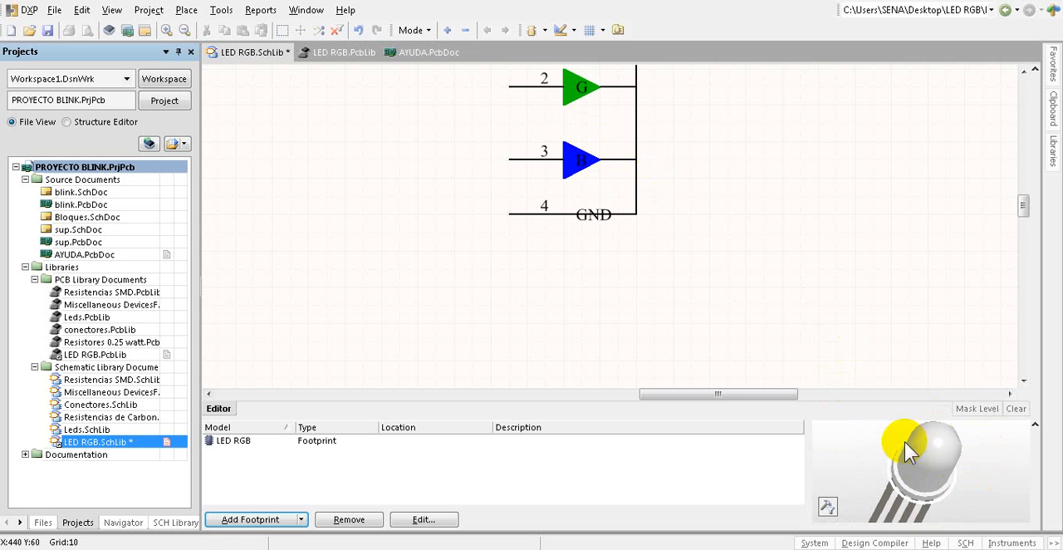
left_click(55, 10)
left_click(70, 207)
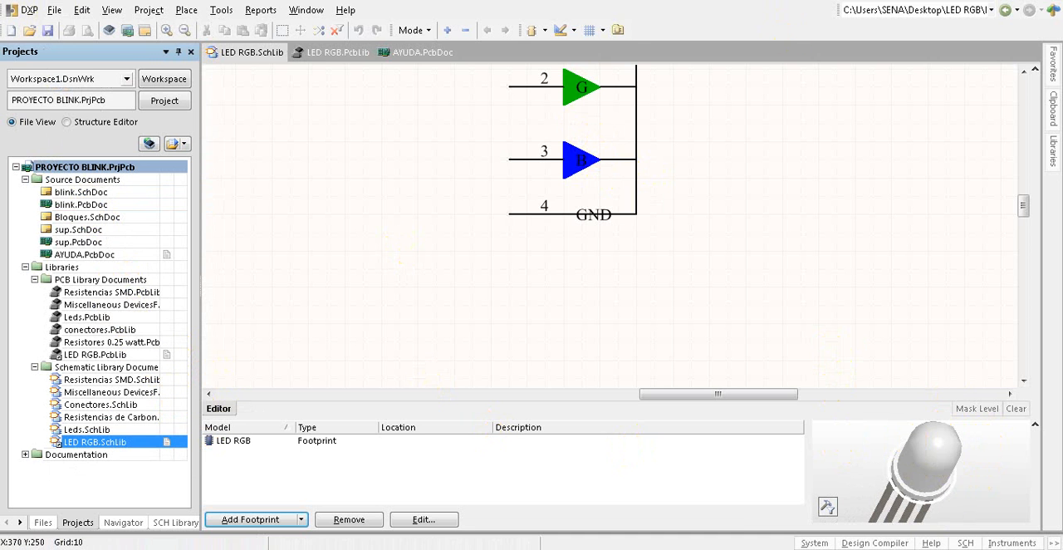
Step: Check the library files in the LED RGB desktop folder, and return to Altium Designer
key("alt+Tab")
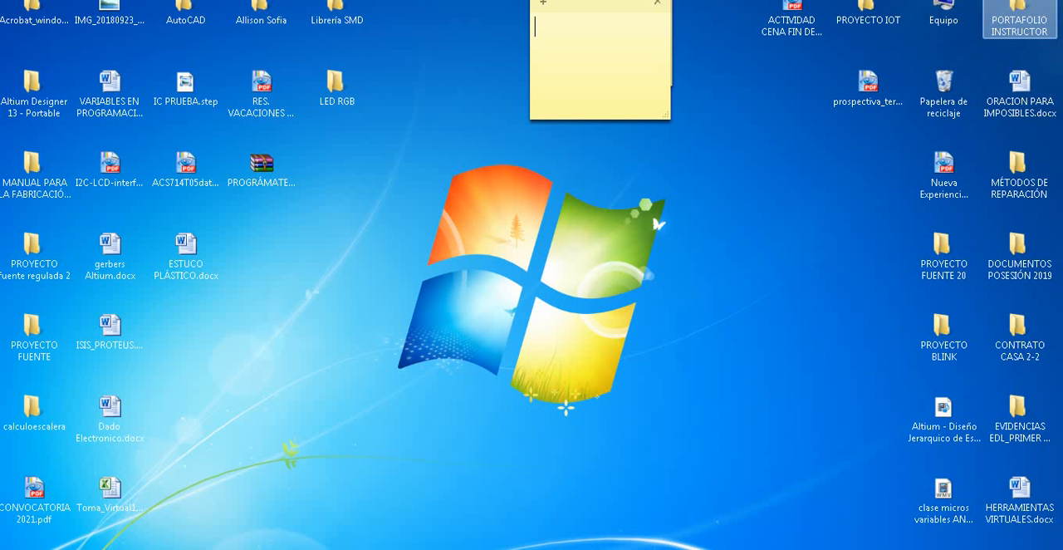
left_click(530, 178)
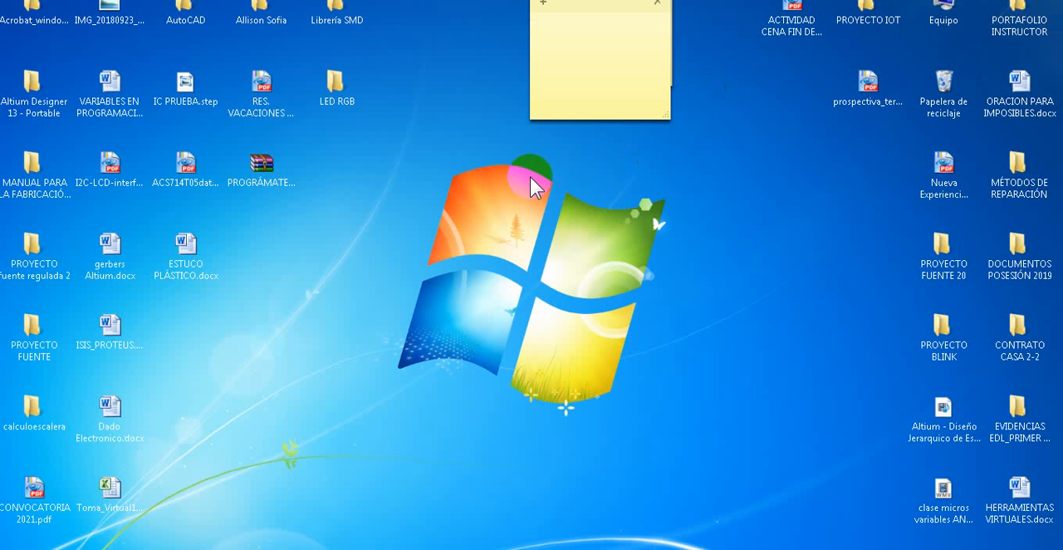
double_click(335, 87)
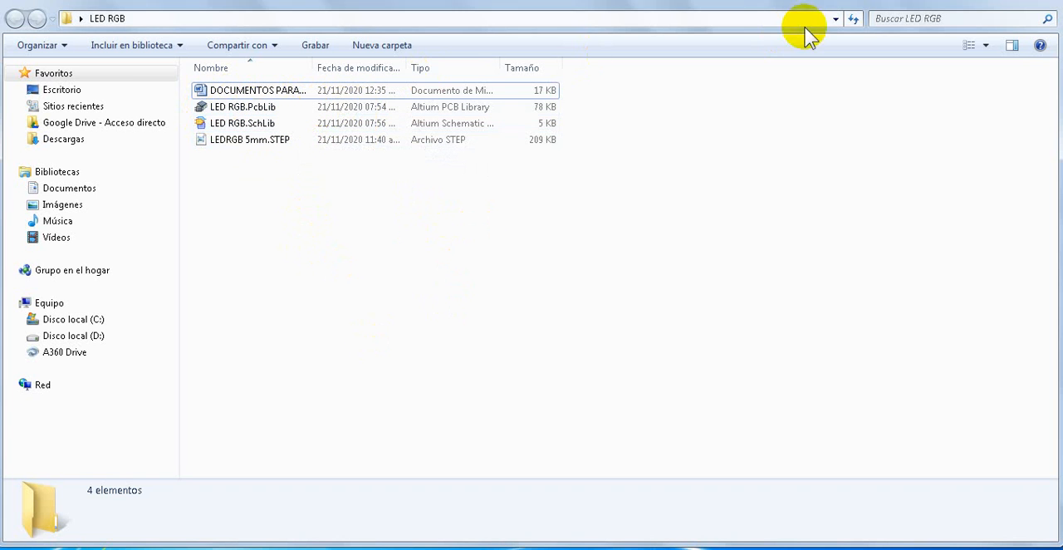
left_click(1036, 1)
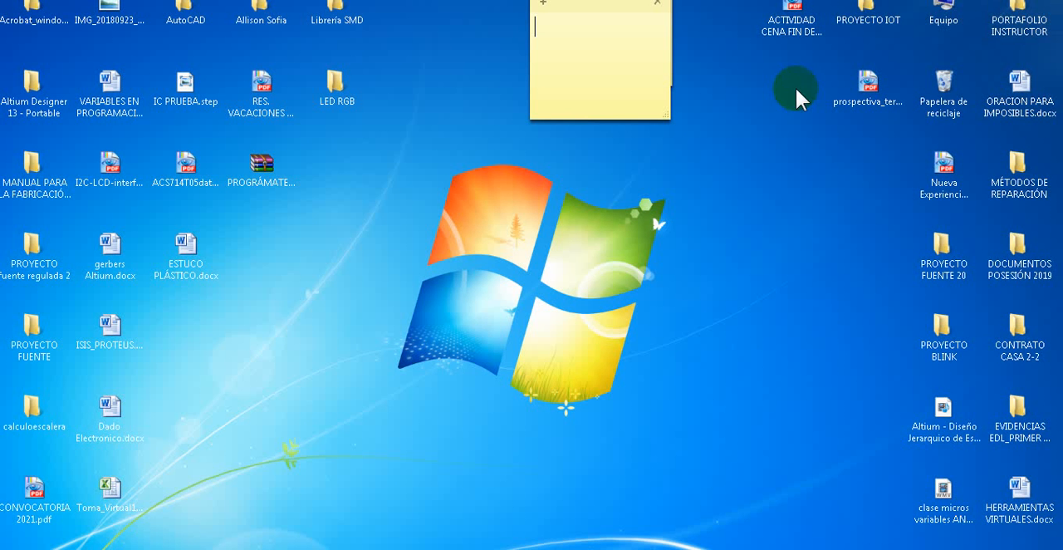
left_click(556, 548)
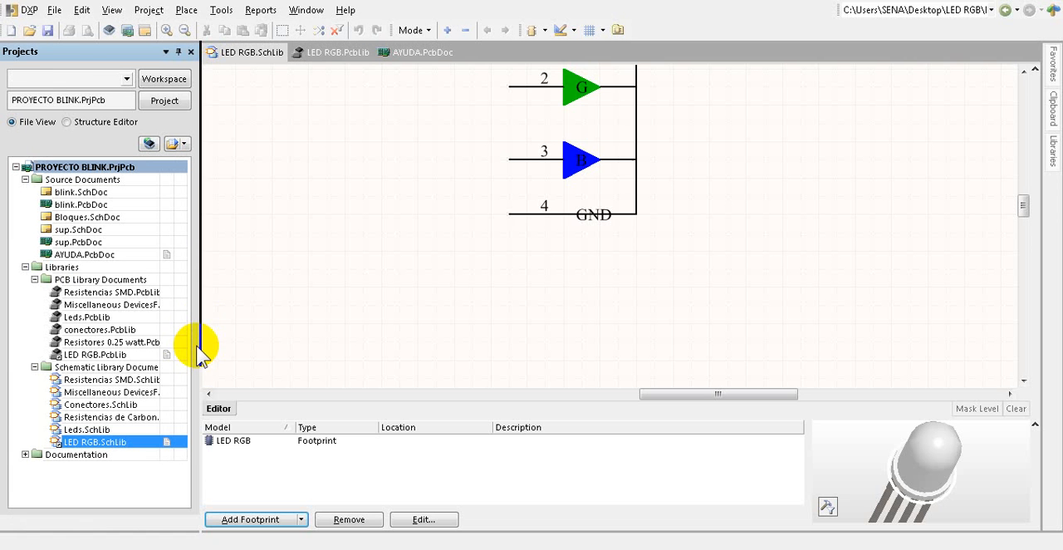
Step: Remove LED RGB.SchLib and LED RGB.PcbLib from PROYECTO BLINK.PrjPcb
right_click(94, 441)
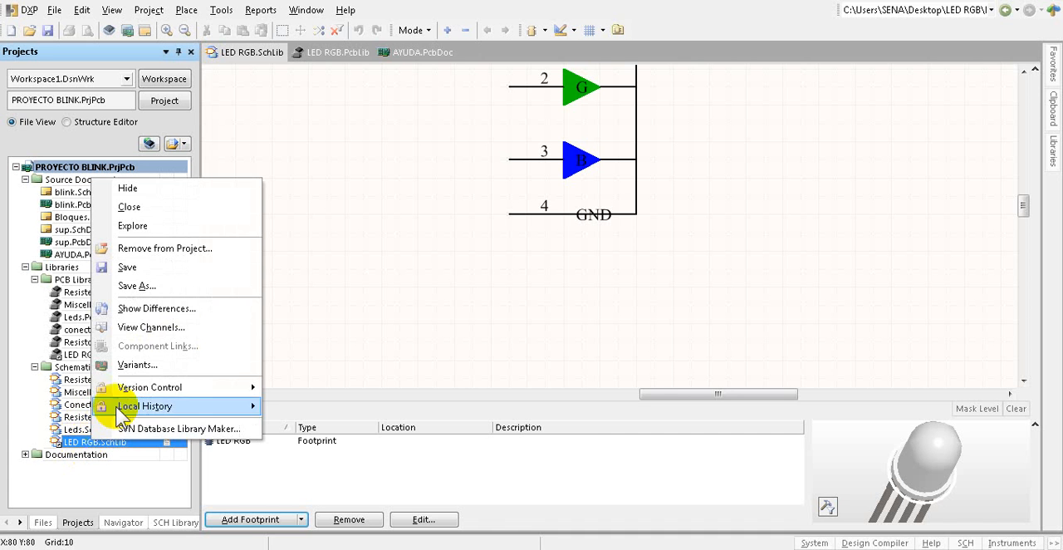
left_click(174, 249)
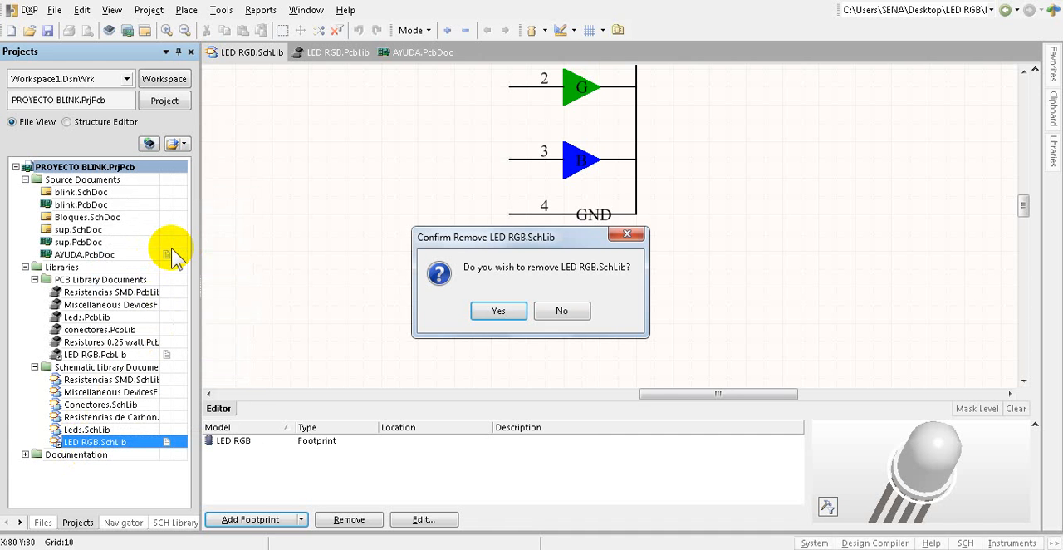
left_click(496, 313)
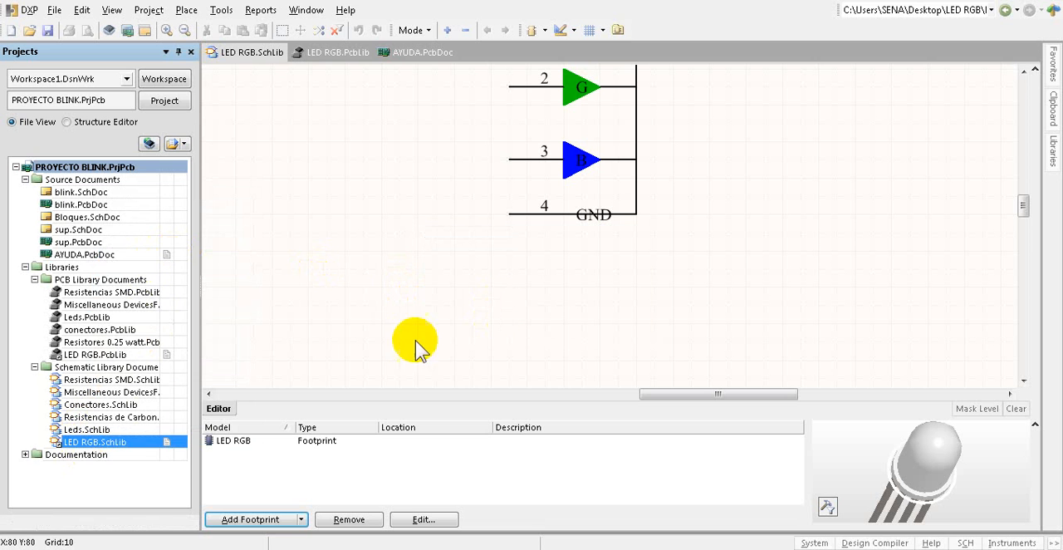
right_click(88, 356)
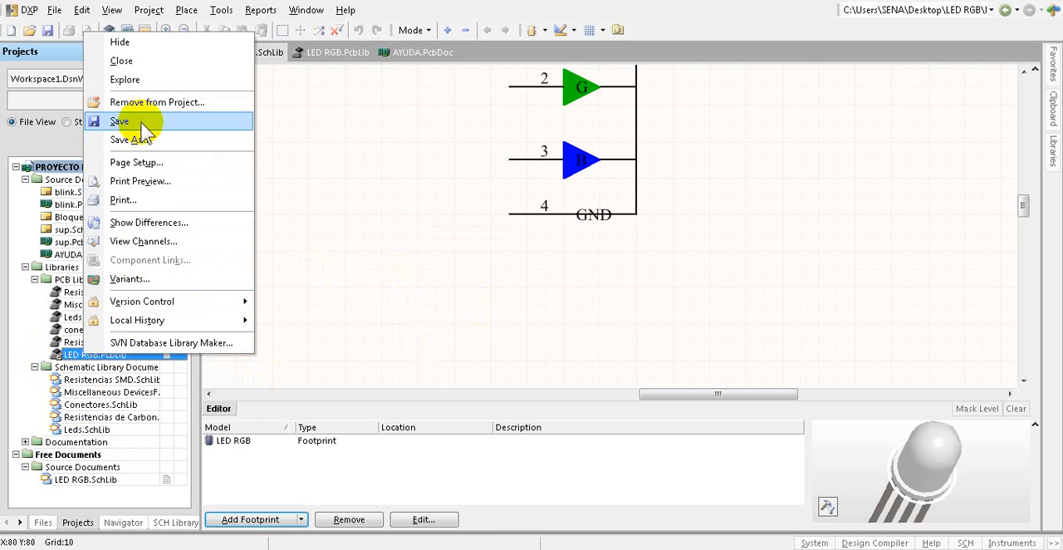
left_click(156, 102)
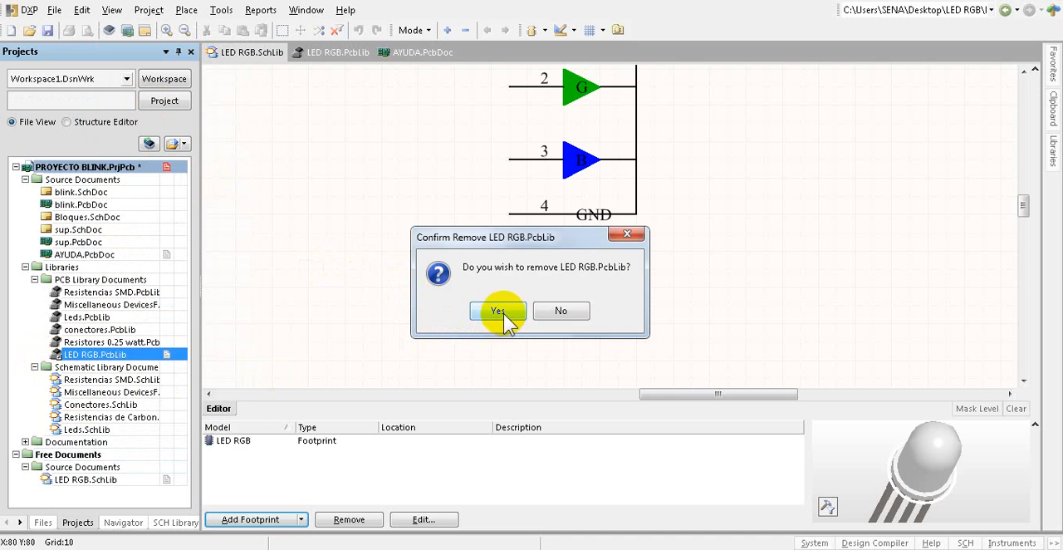
left_click(501, 313)
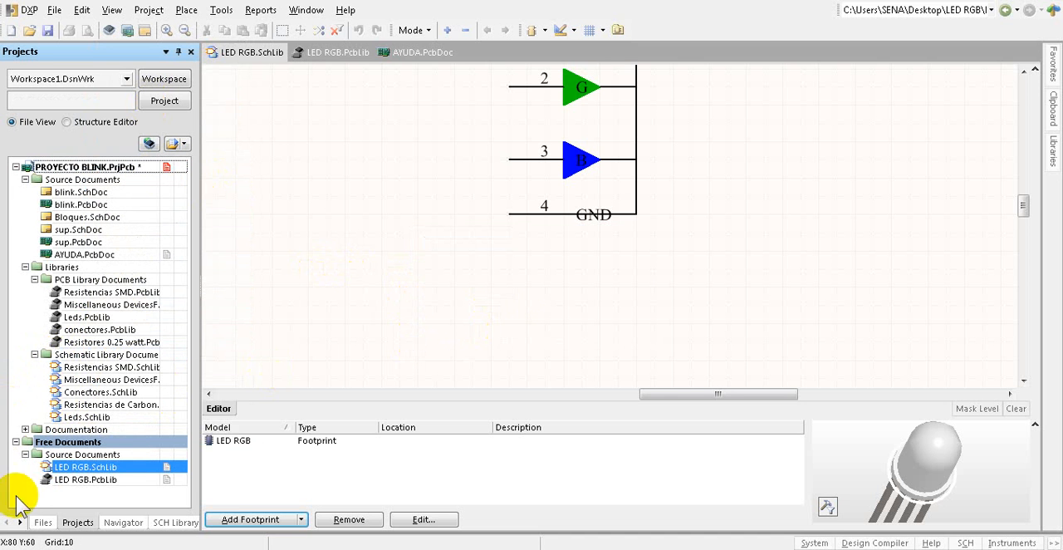
Step: Close the two LED RGB libraries under Free Documents, and save all remaining changes to PROYECTO BLINK
right_click(86, 443)
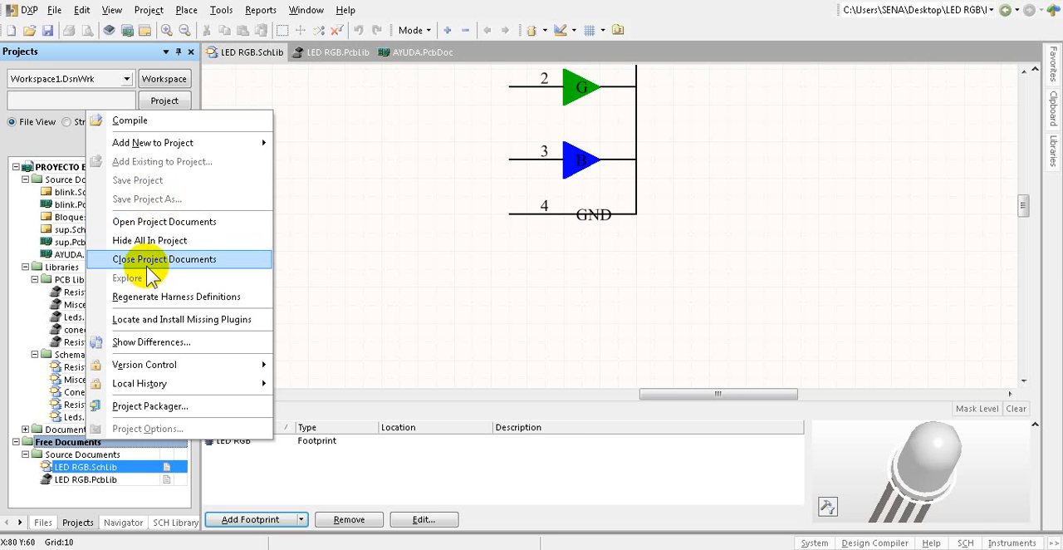
left_click(148, 259)
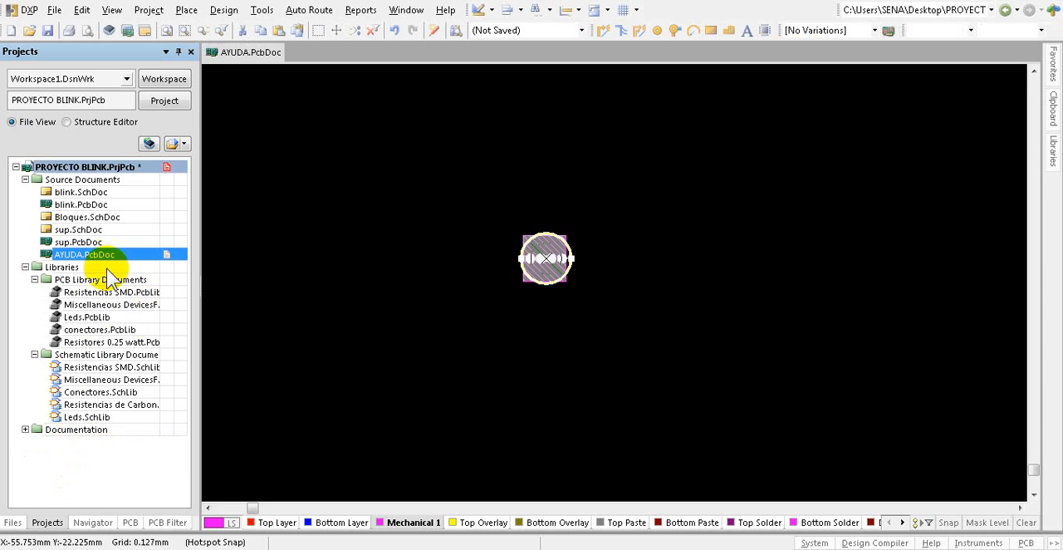
left_click(54, 10)
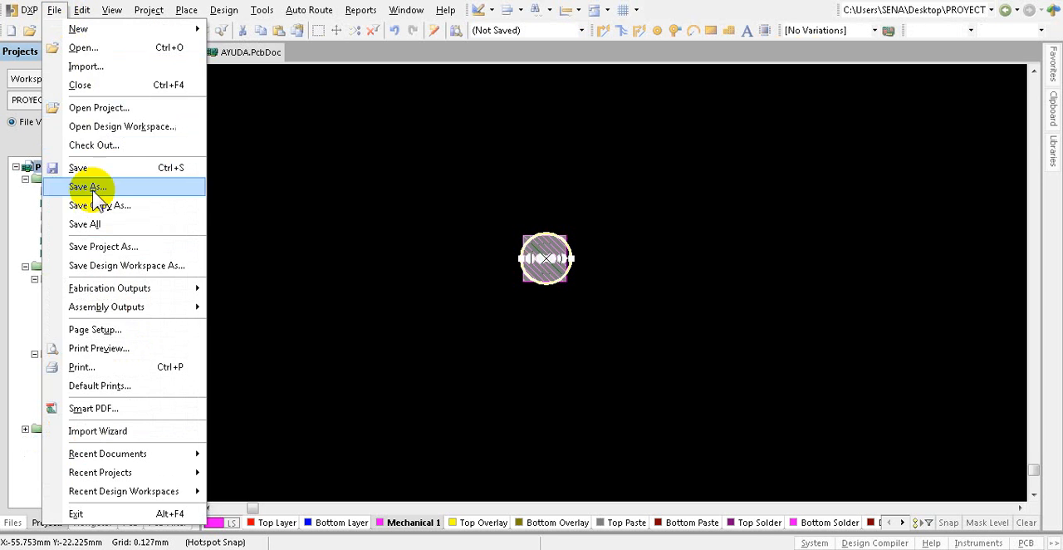
left_click(83, 224)
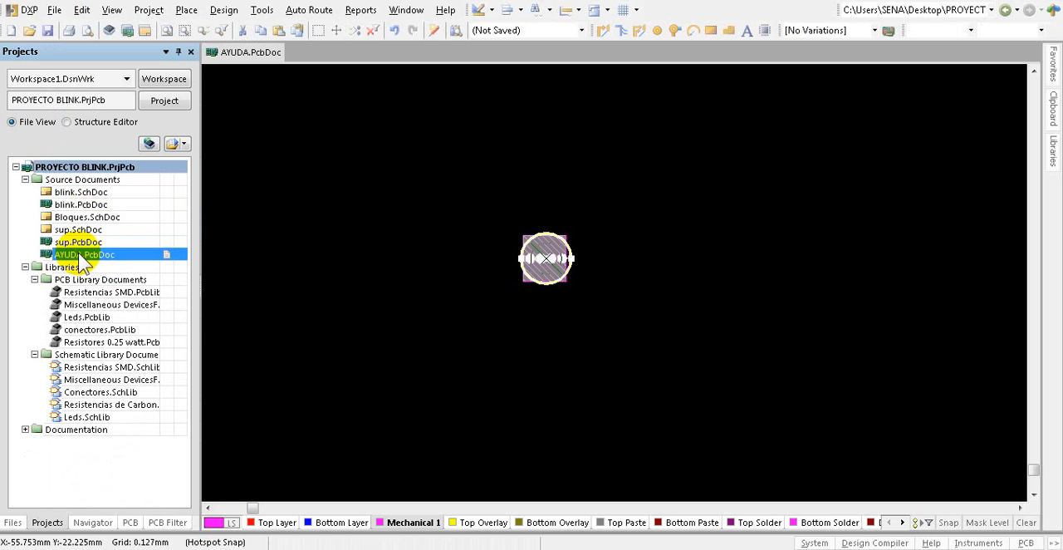
Step: Remove AYUDA.PcbDoc from PROYECTO BLINK.PrjPcb and close it under Free Documents
right_click(82, 256)
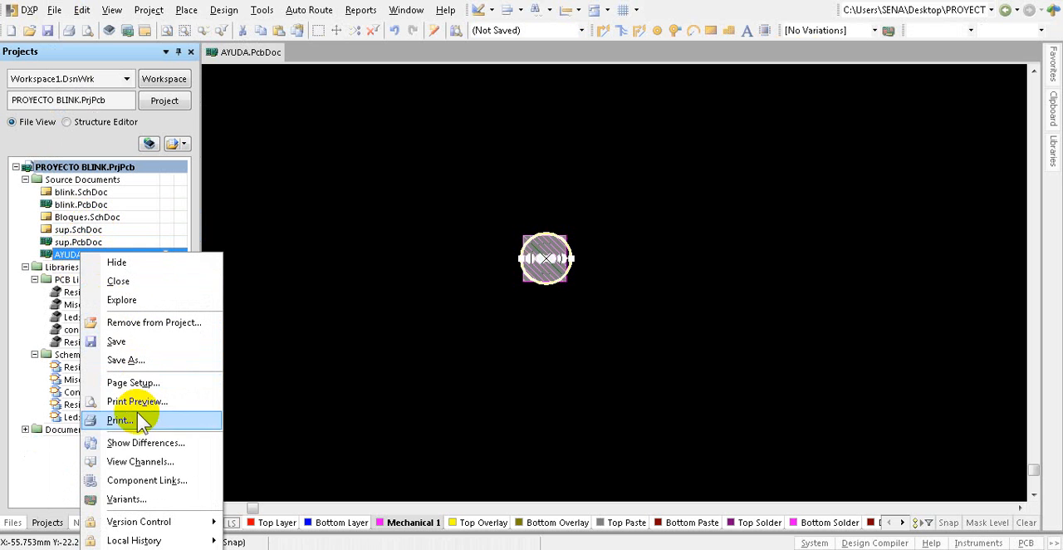
left_click(133, 323)
left_click(486, 312)
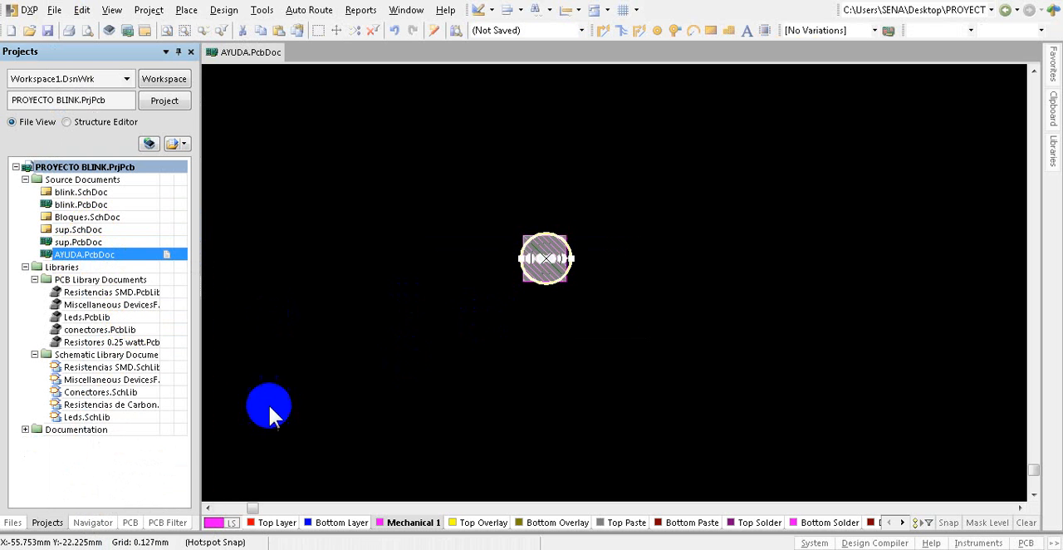
right_click(100, 432)
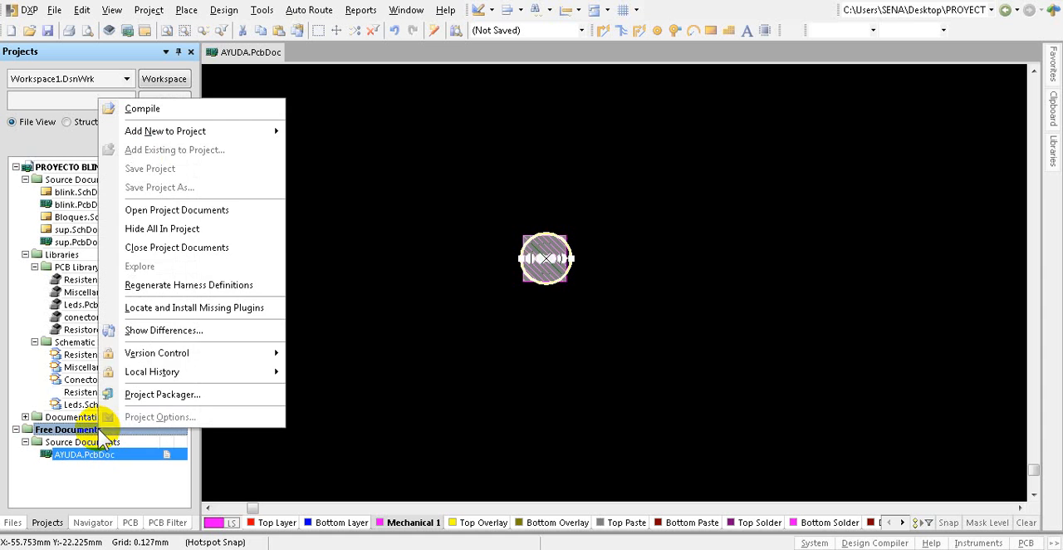
left_click(162, 247)
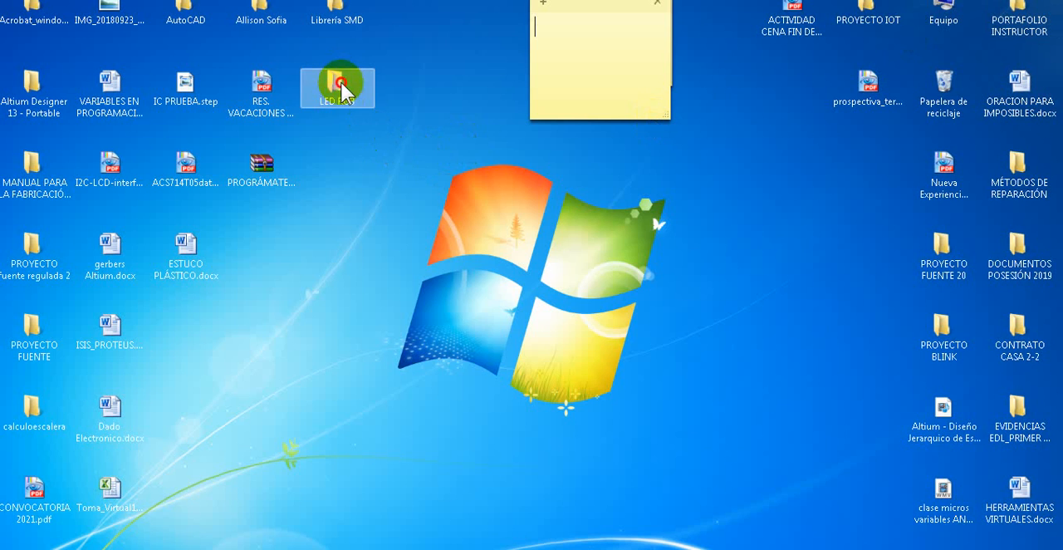
Step: Open the LED RGB desktop folder in Windows Explorer and copy LED RGB.PcbLib and LED RGB.SchLib
double_click(341, 87)
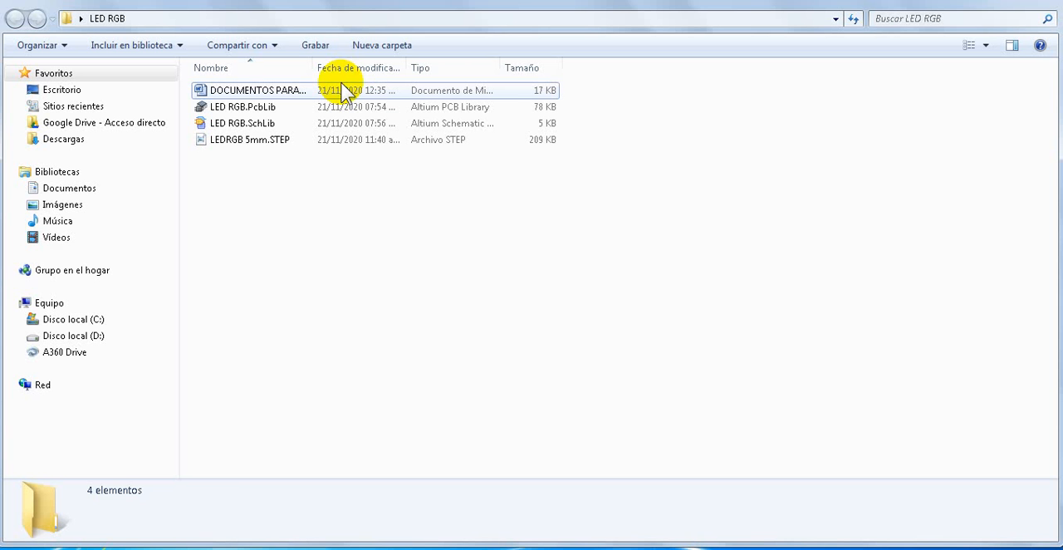
left_click(203, 108)
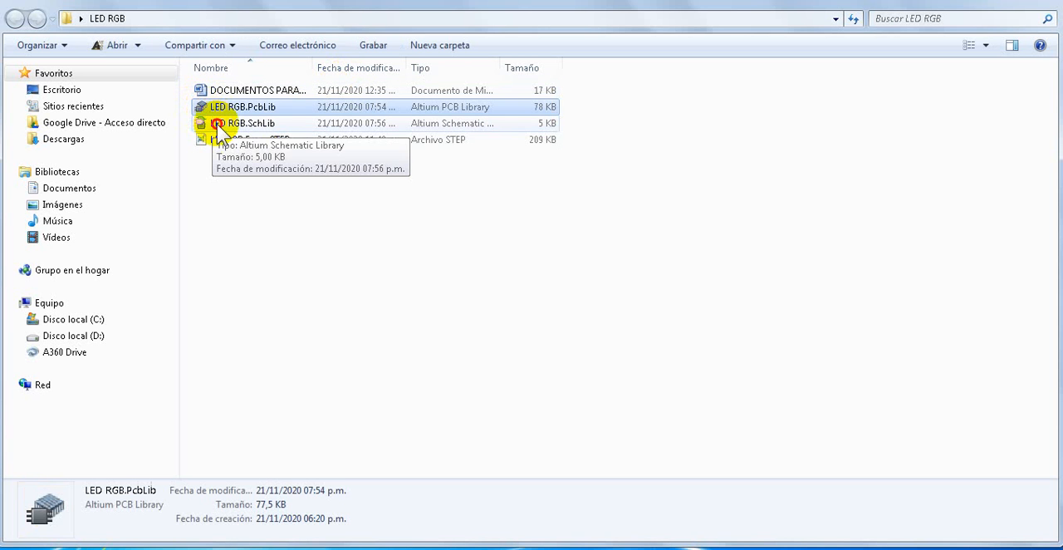
left_click(217, 124, "ctrl")
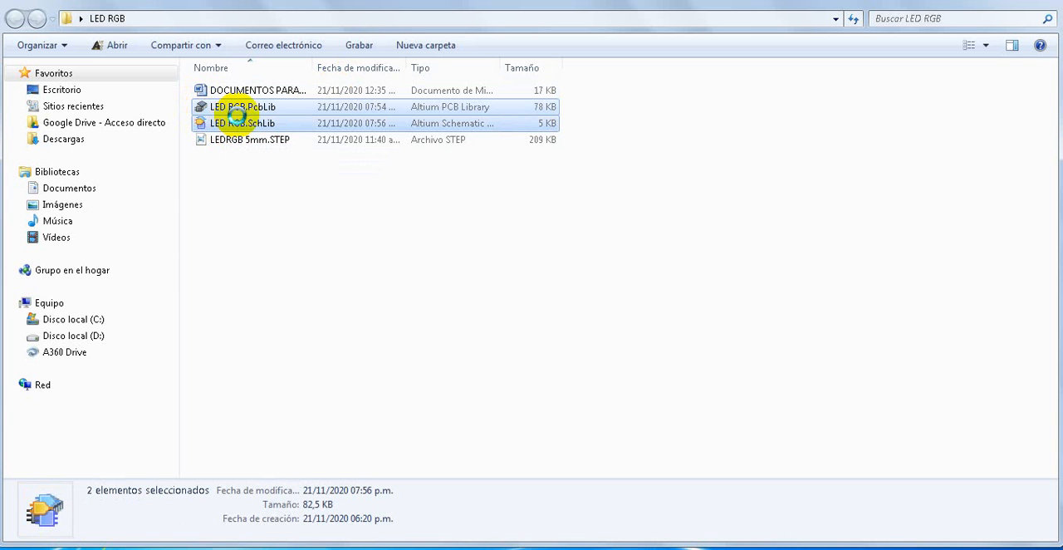
right_click(235, 112)
left_click(291, 356)
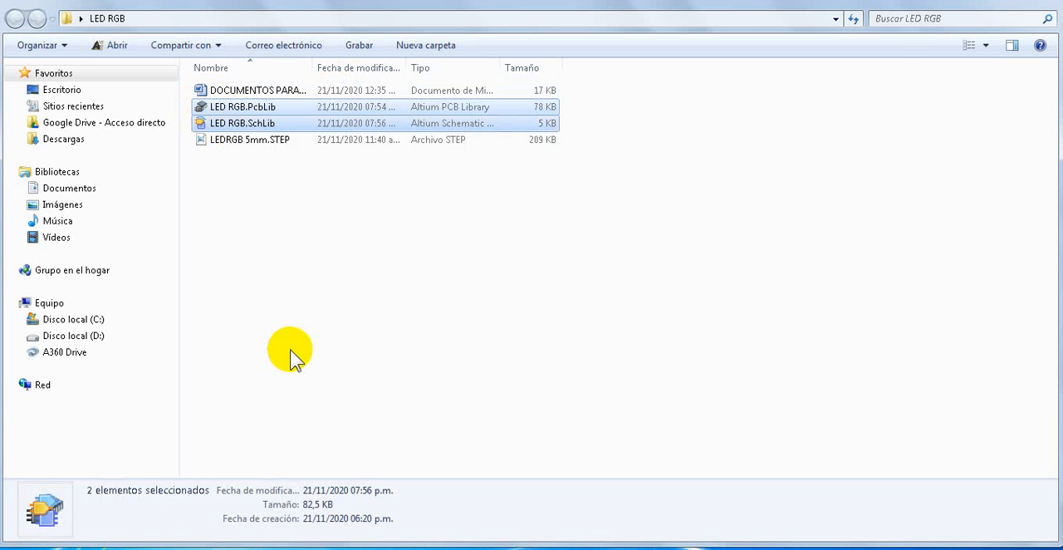
Step: Paste LED RGB.PcbLib and LED RGB.SchLib into the LIBRERIA folder of the PROYECTO BLINK desktop folder
left_click(1037, 1)
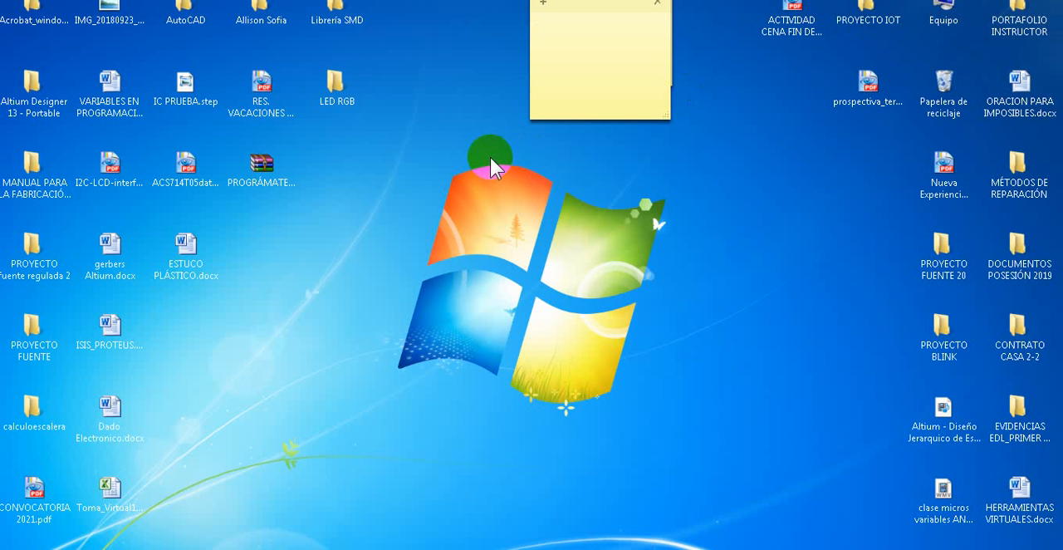
double_click(940, 332)
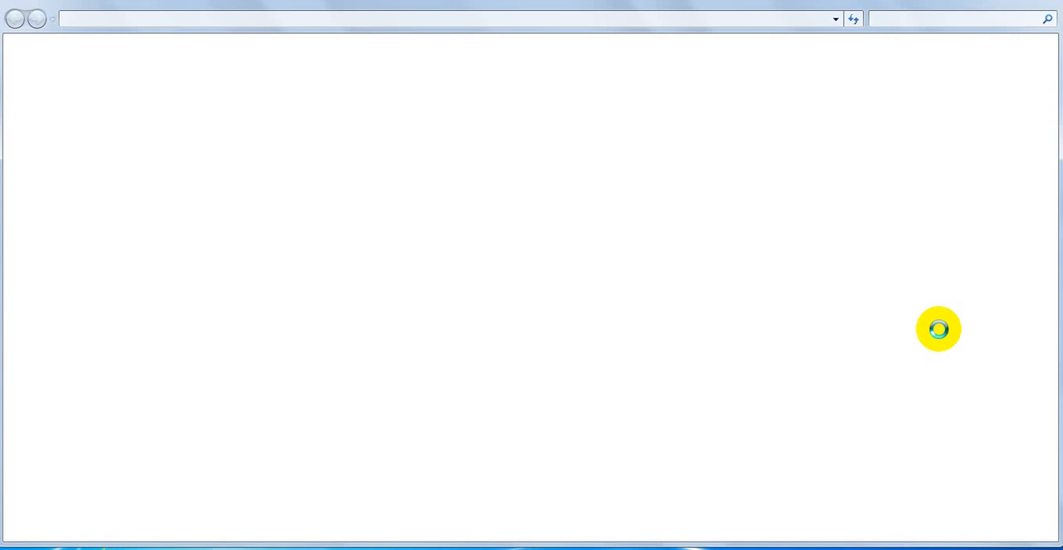
left_click(225, 142)
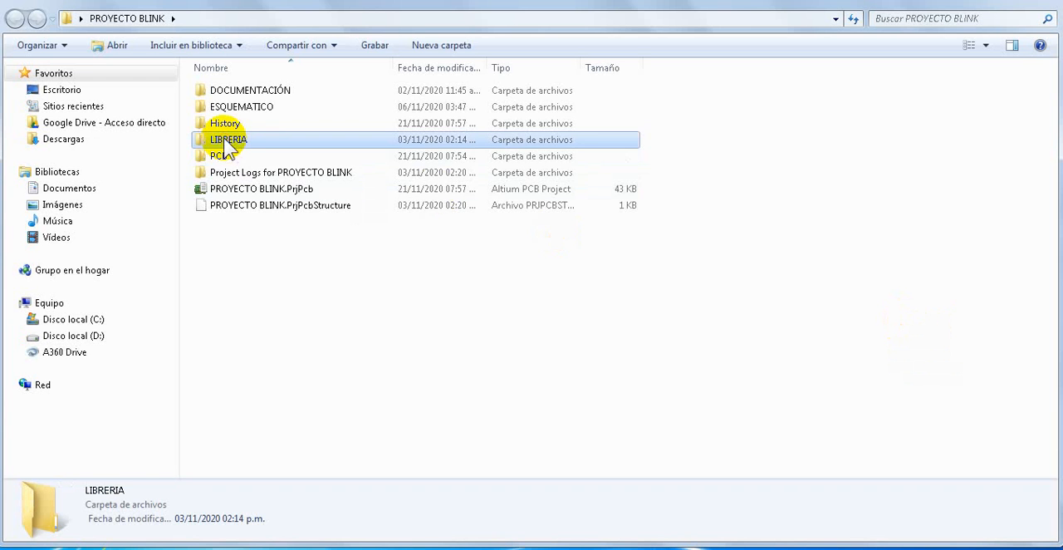
double_click(227, 143)
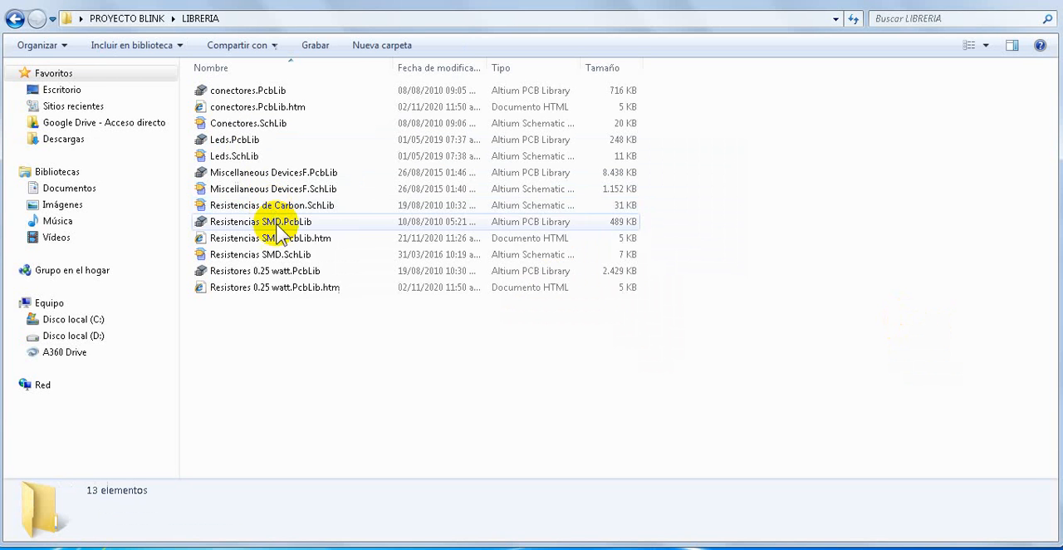
right_click(290, 334)
left_click(332, 204)
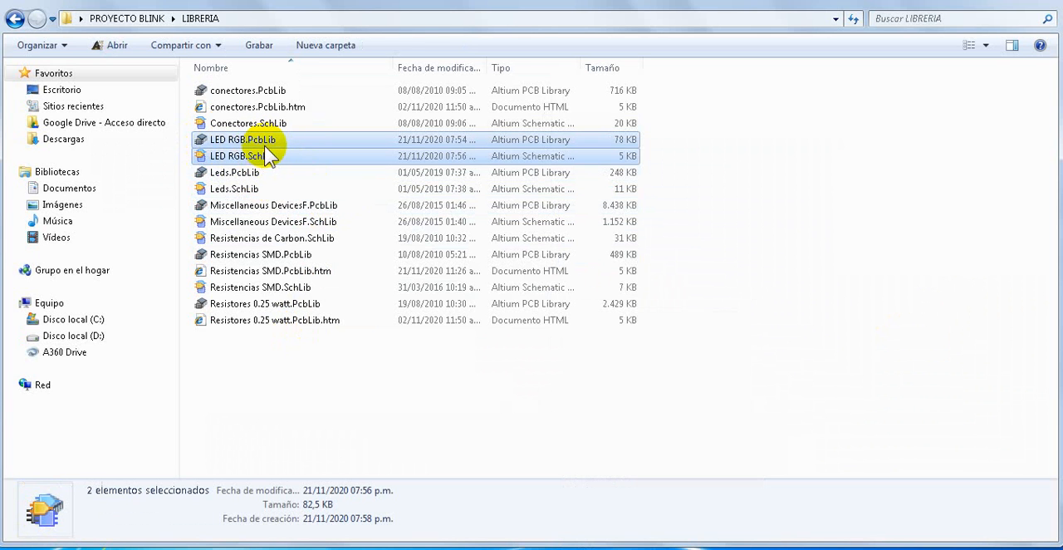
Step: Load both LED RGB library files from the LIBRERIA folder into Altium Designer and move them from Free Documents into PROYECTO BLINK.PrjPcb
left_click_drag(268, 149, 119, 455)
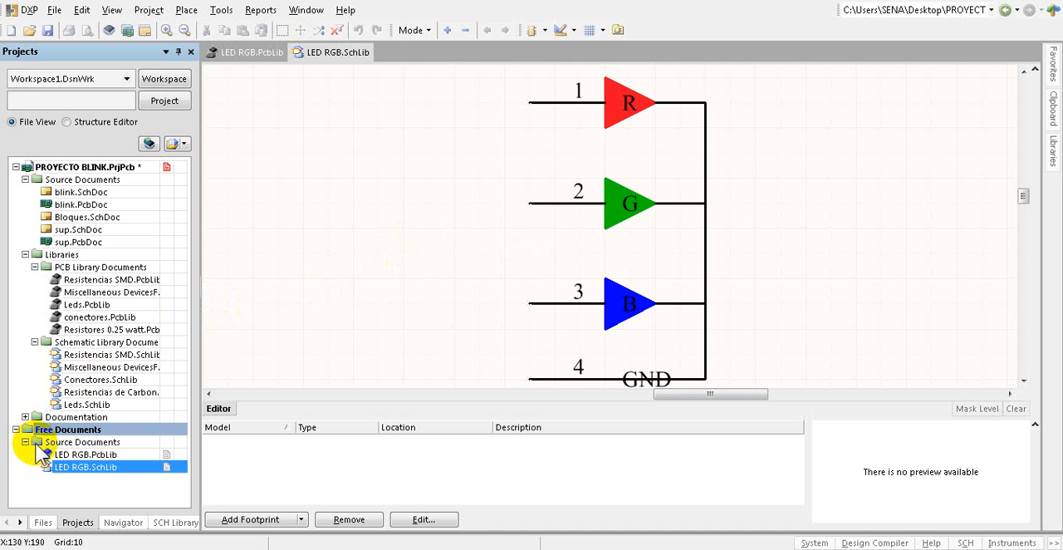
left_click_drag(37, 443, 26, 206)
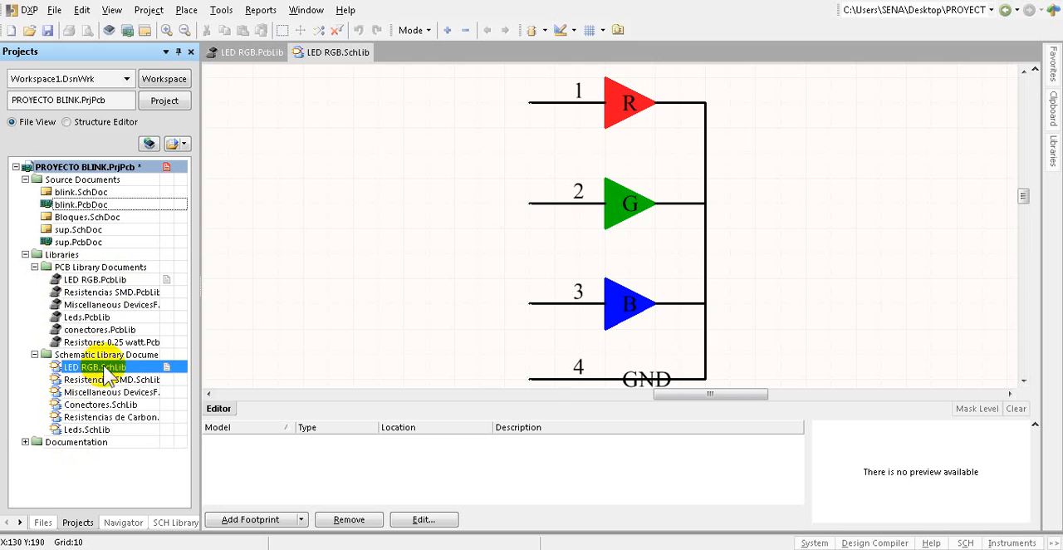
left_click(34, 266)
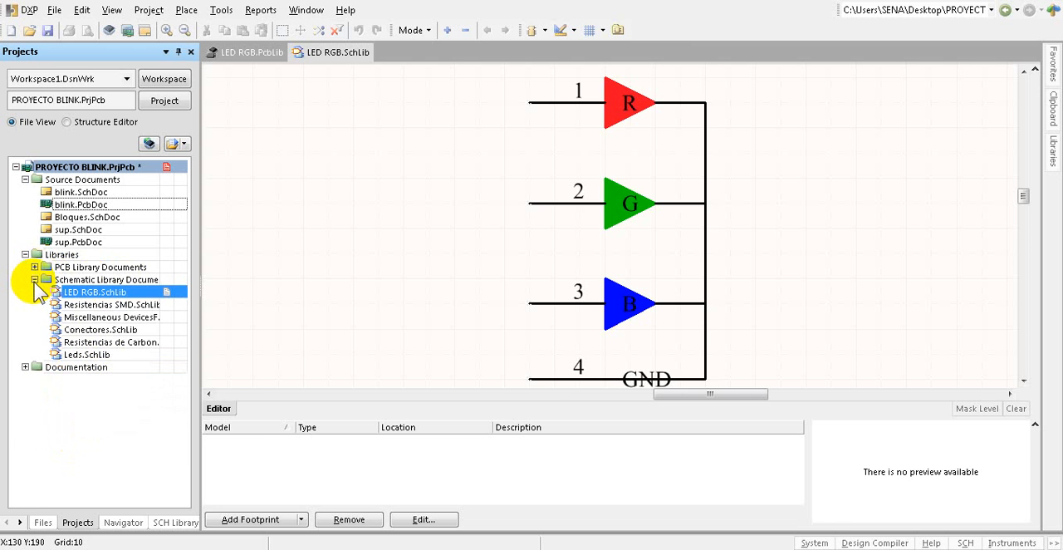
left_click(34, 279)
left_click(25, 254)
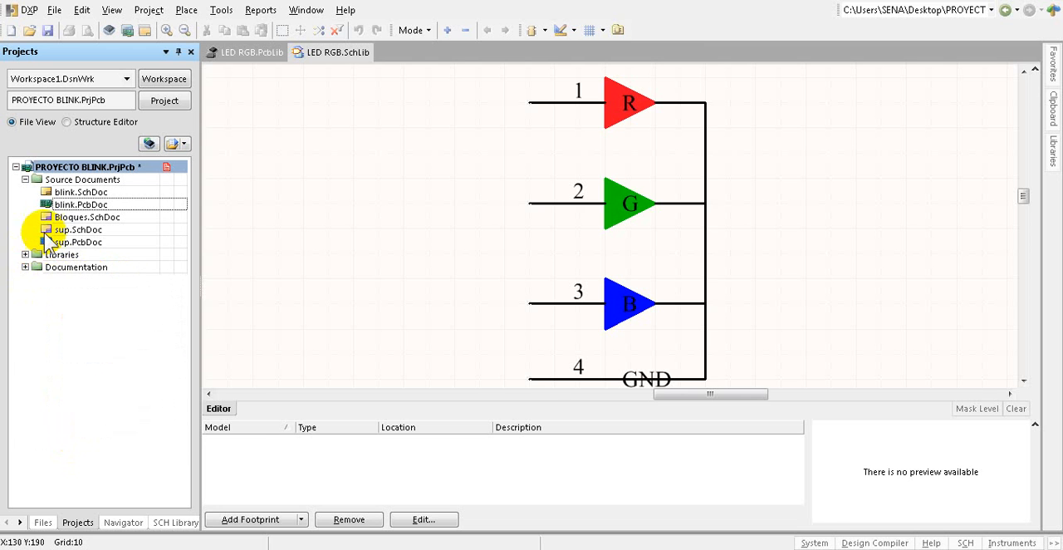
Step: Save all project changes and close the open LED RGB.PcbLib and LED RGB.SchLib documents
left_click(54, 10)
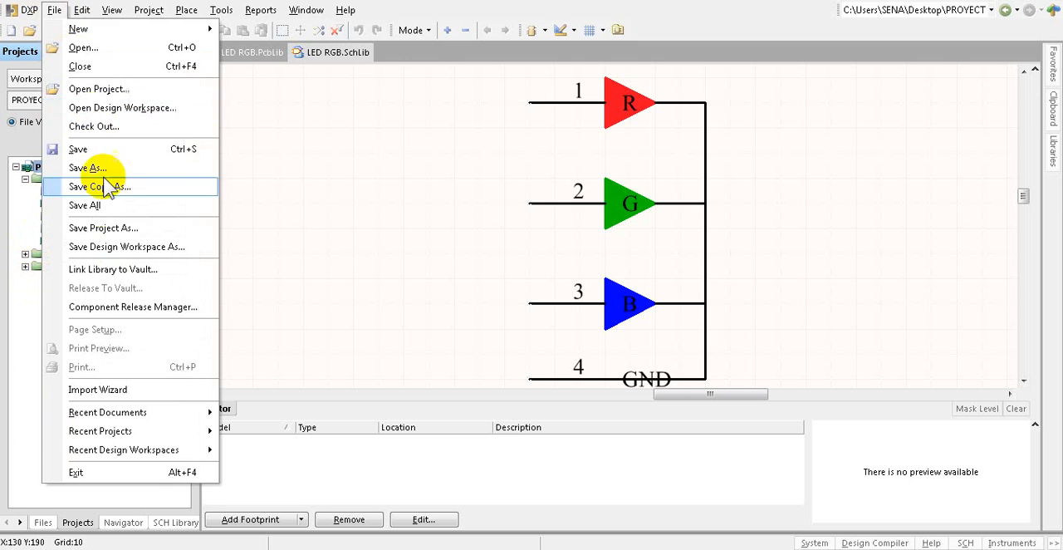
left_click(91, 206)
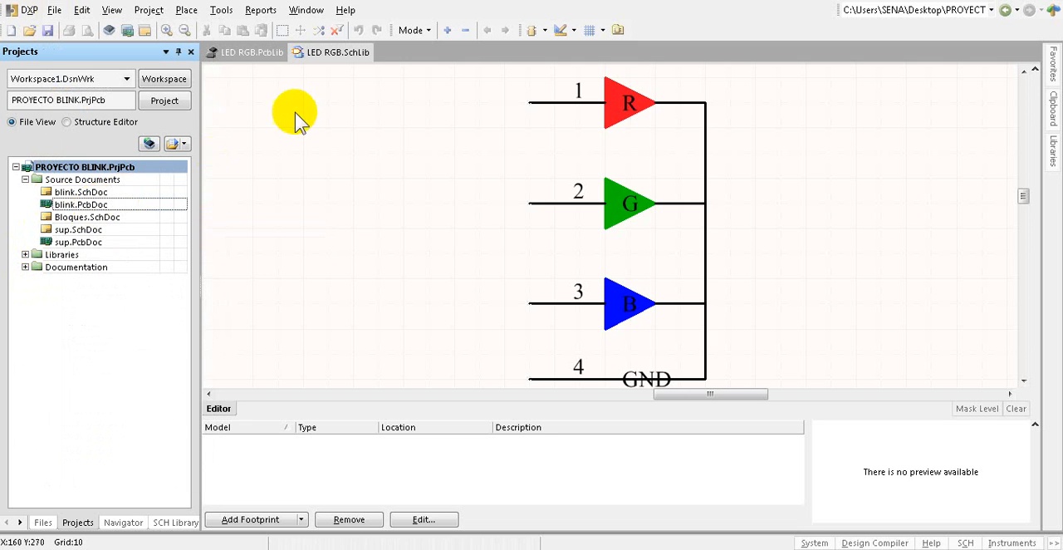
right_click(247, 52)
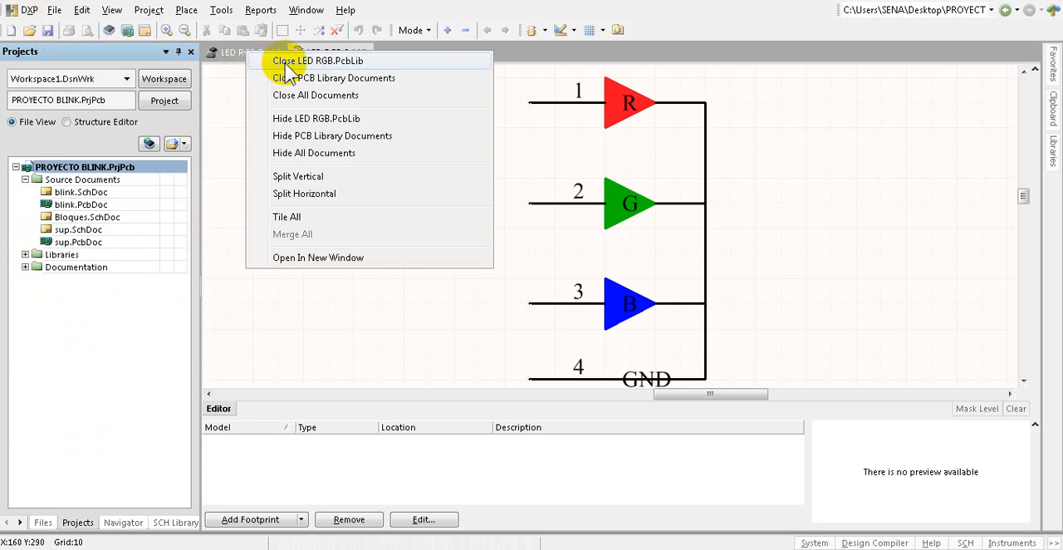
left_click(278, 61)
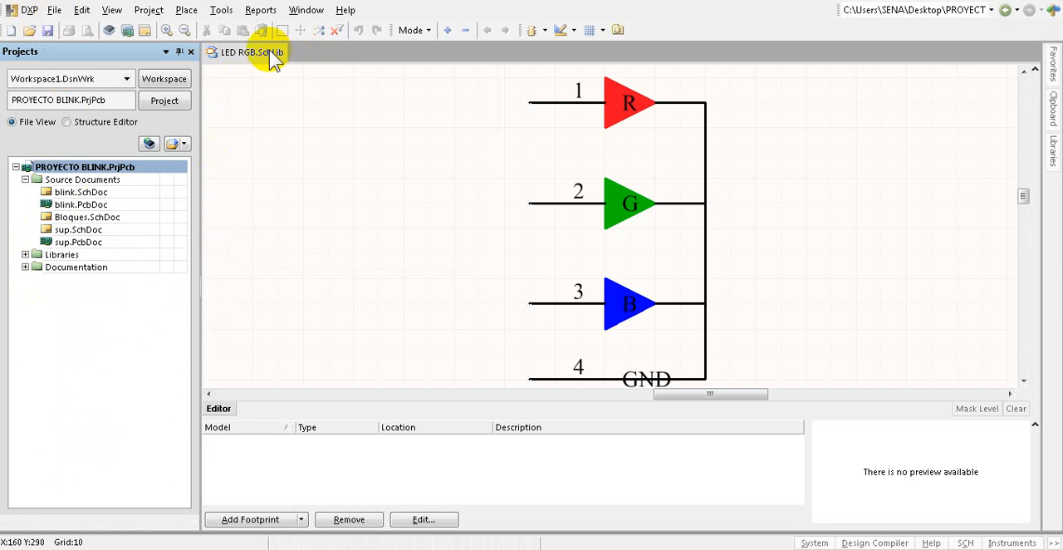
right_click(270, 51)
left_click(308, 64)
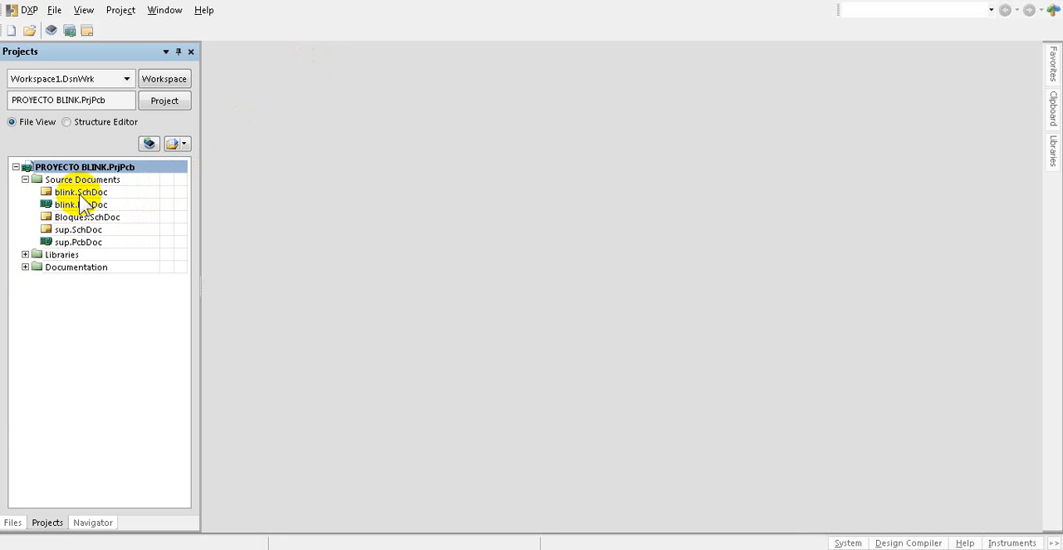
Step: Open the blink.SchDoc schematic and bring its LED circuit into close view
double_click(81, 192)
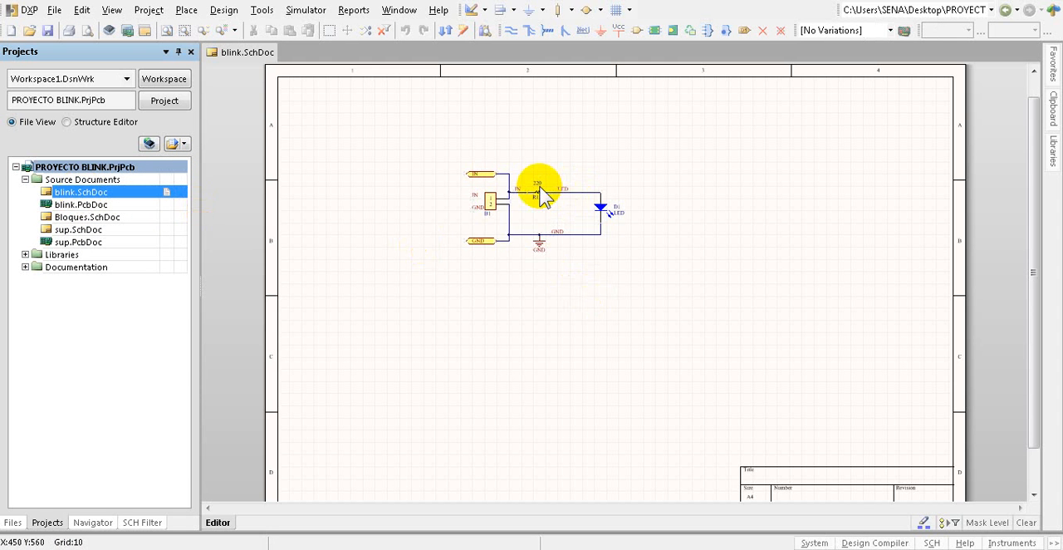
scroll(540, 193, "up", 1, "ctrl")
scroll(539, 193, "up", 2, "ctrl")
scroll(458, 196, "down", 5, "ctrl")
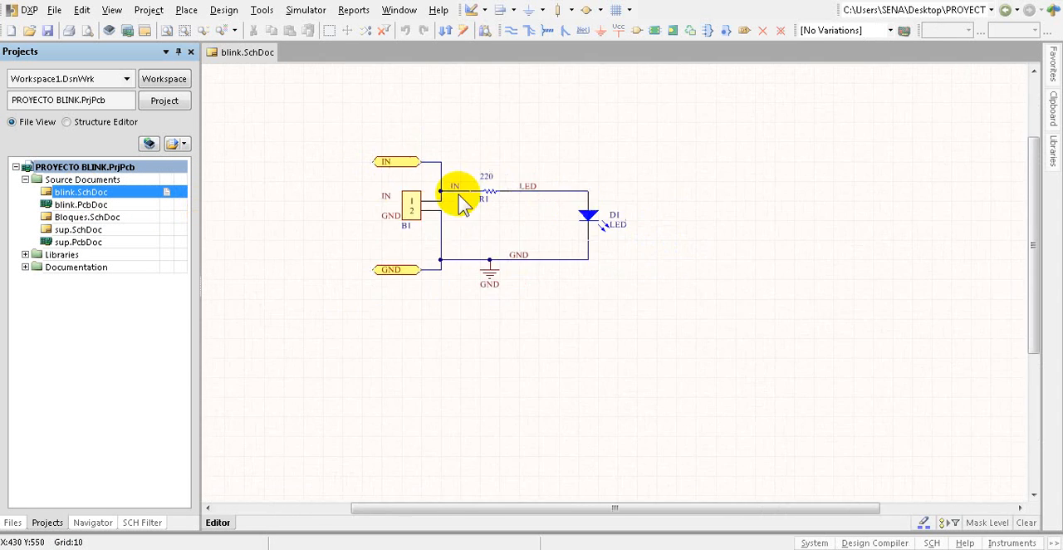
scroll(604, 198, "up", 6, "ctrl")
scroll(604, 199, "down", 2, "ctrl")
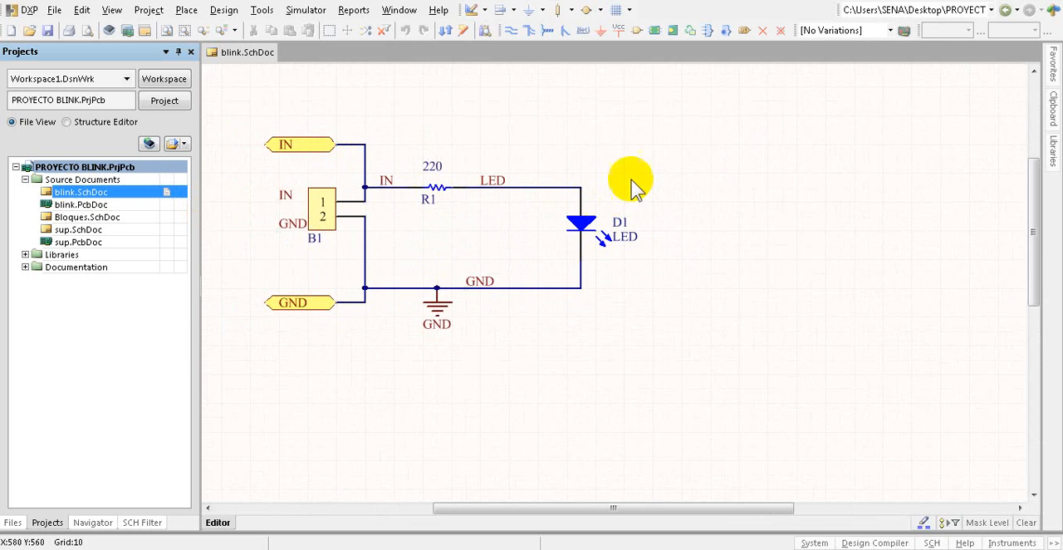
Step: Check the available libraries with LED RGB.SchLib selected and rotate the 3D preview of the LED RGB footprint
mouse_move(1053, 153)
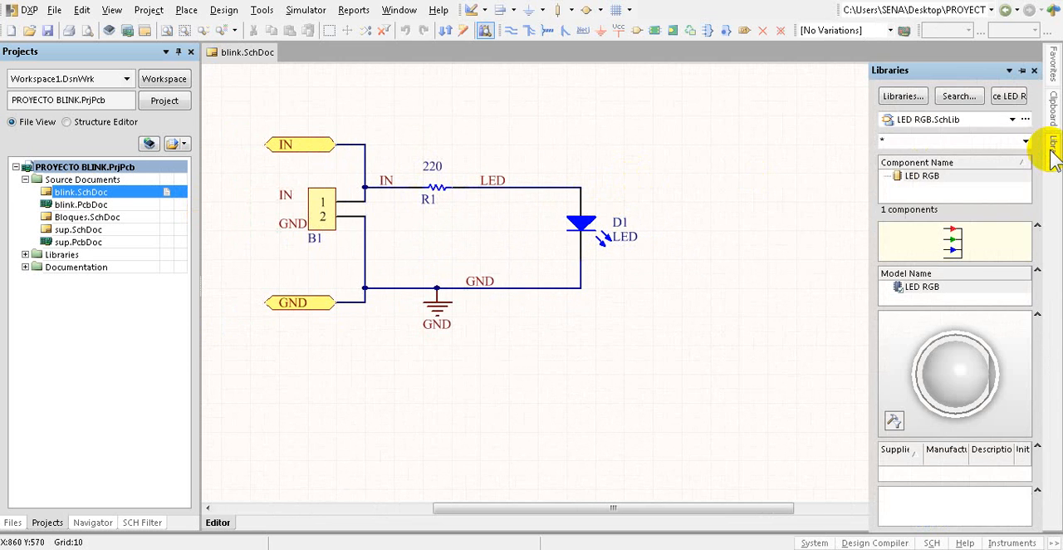
left_click(1012, 119)
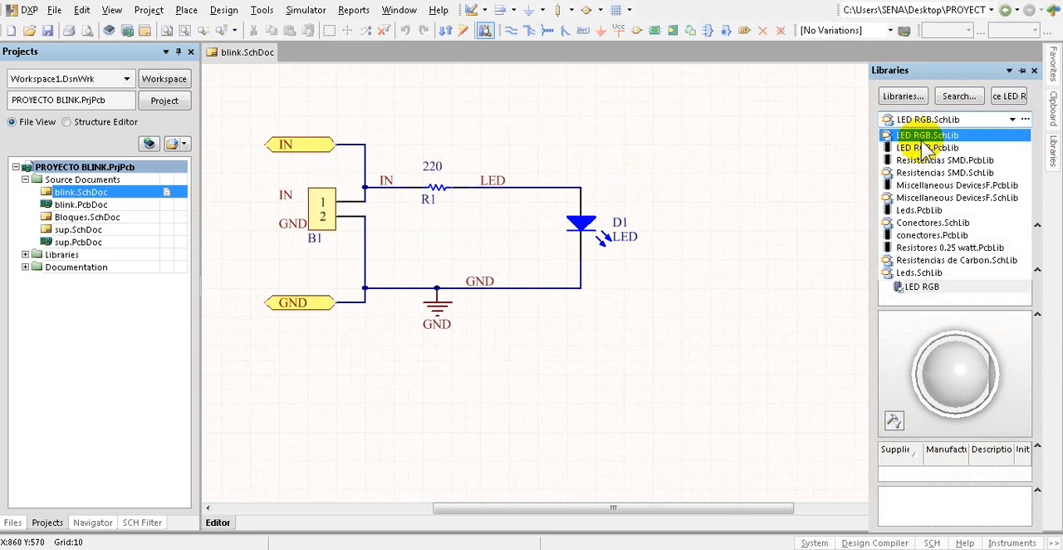
left_click(955, 372)
mouse_move(956, 371)
right_mouse_down("shift")
mouse_move(968, 349)
mouse_move(976, 370)
mouse_move(966, 351)
mouse_move(964, 365)
mouse_move(977, 368)
right_mouse_up("shift")
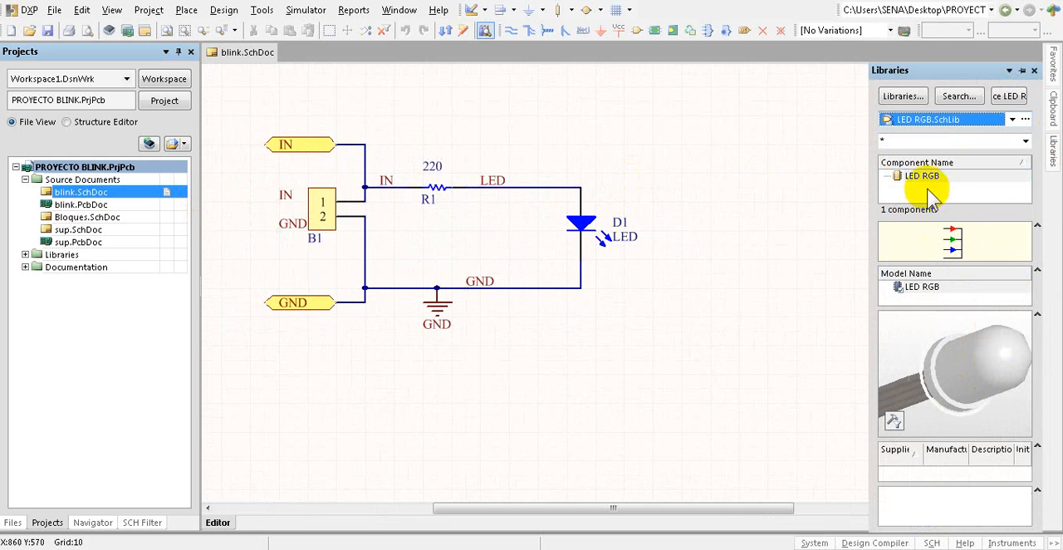
Step: Try to place the LED RGB component from LED RGB.SchLib beside diode D1 on the blink schematic
left_click_drag(913, 177, 713, 173)
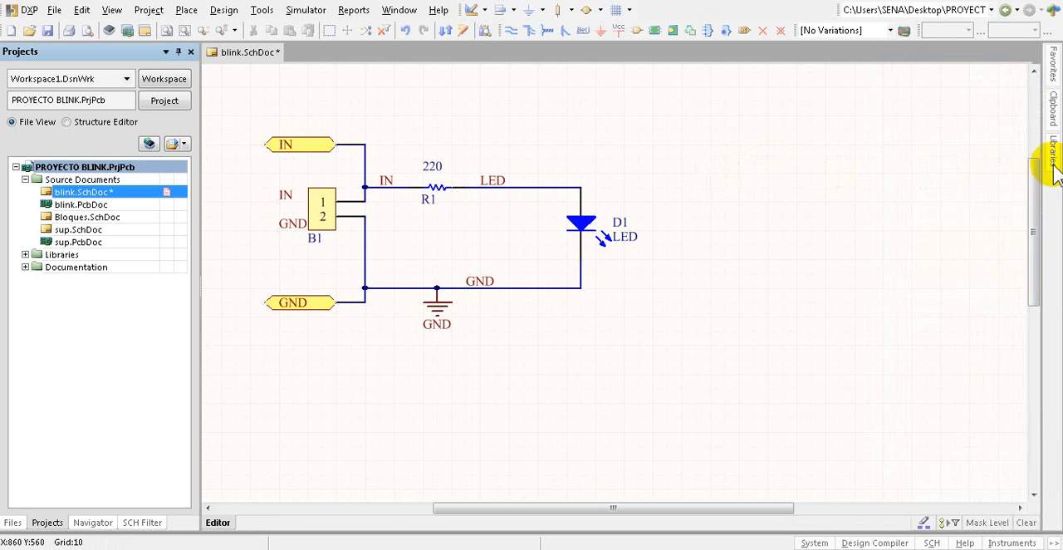
mouse_move(1048, 155)
left_click_drag(913, 177, 705, 168)
mouse_move(1052, 166)
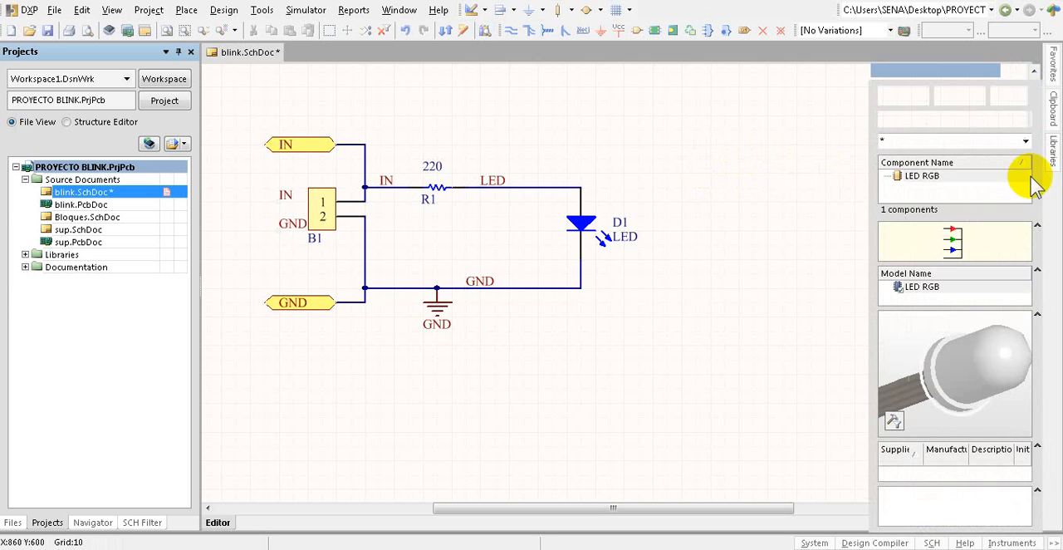
left_click_drag(949, 238, 756, 198)
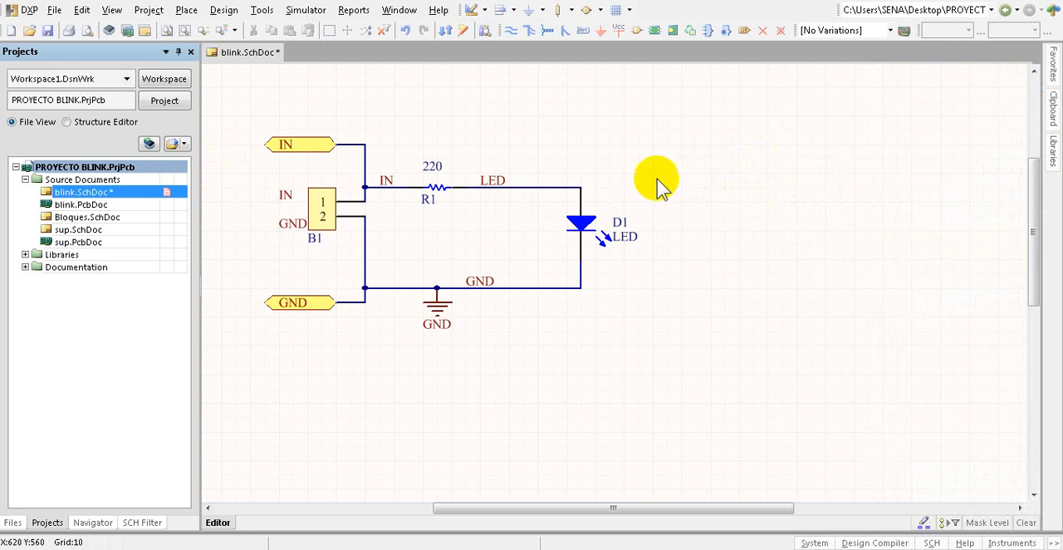
mouse_move(1053, 154)
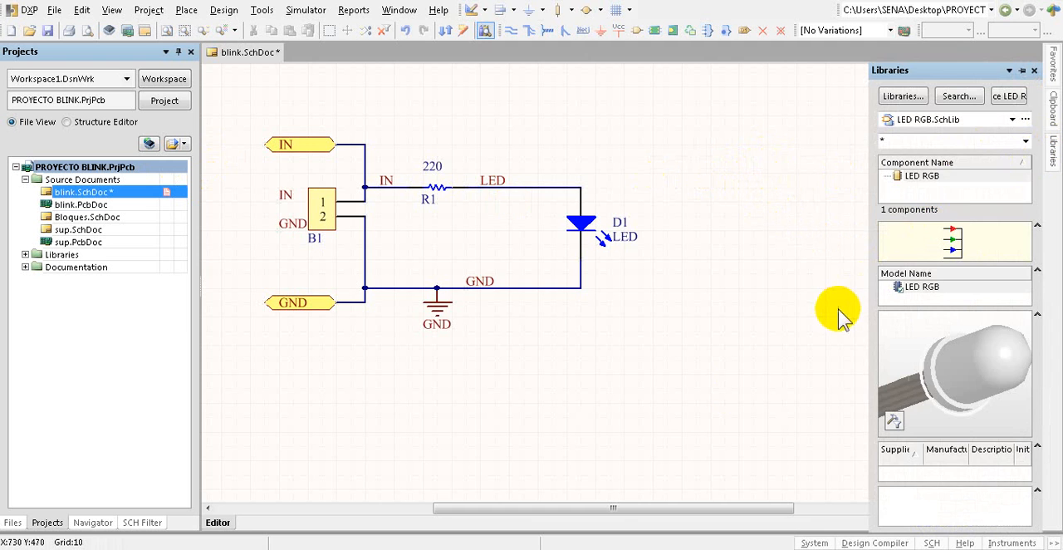